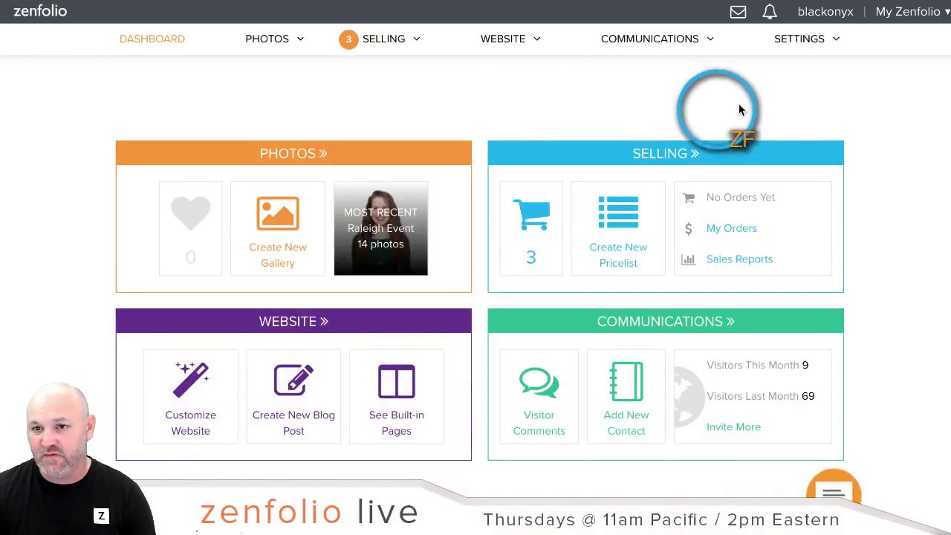
Step: Choose Customize Website from the My Zenfolio account menu at the top right
left_click(908, 12)
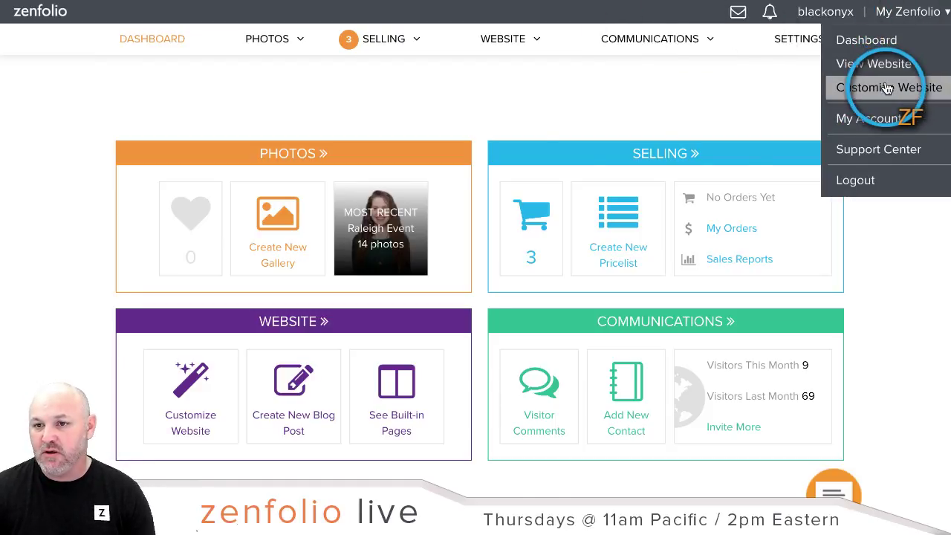
left_click(543, 112)
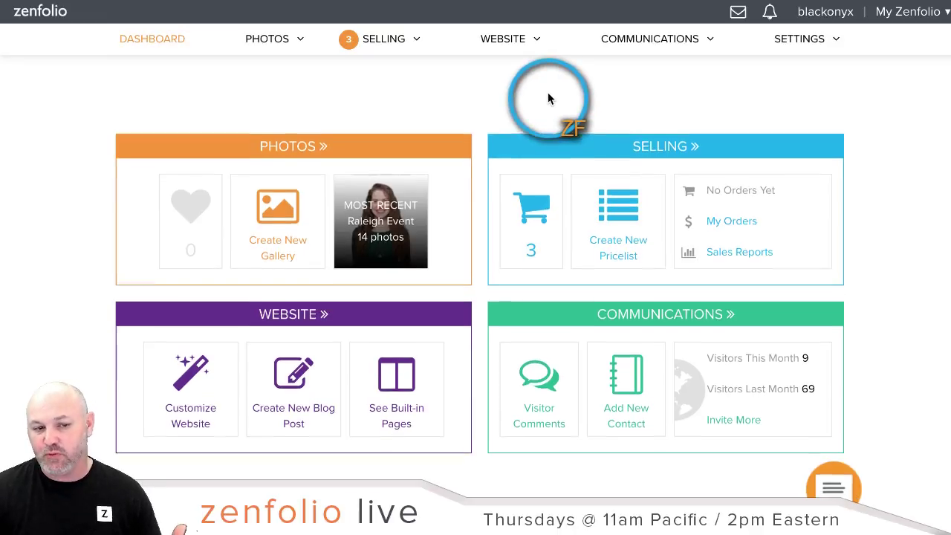
scroll(457, 141, "down", 1)
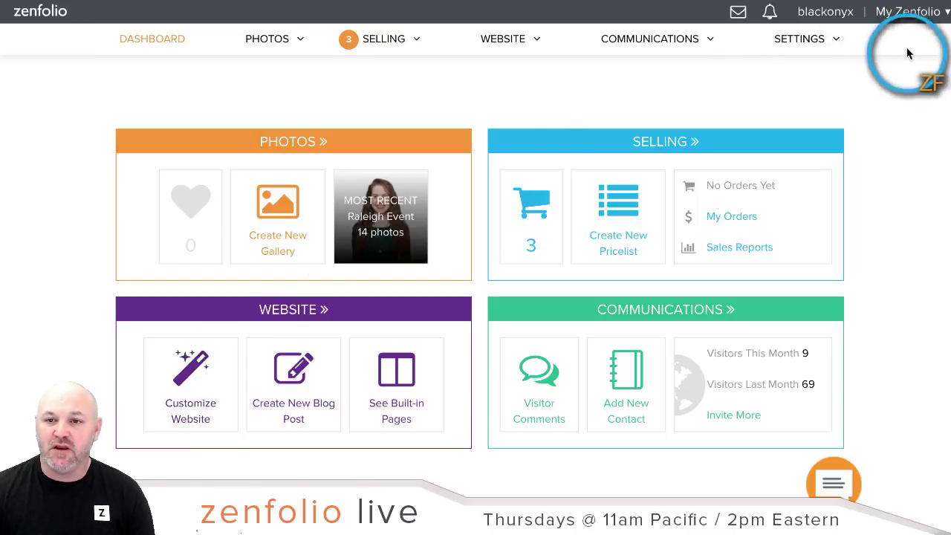
left_click(908, 12)
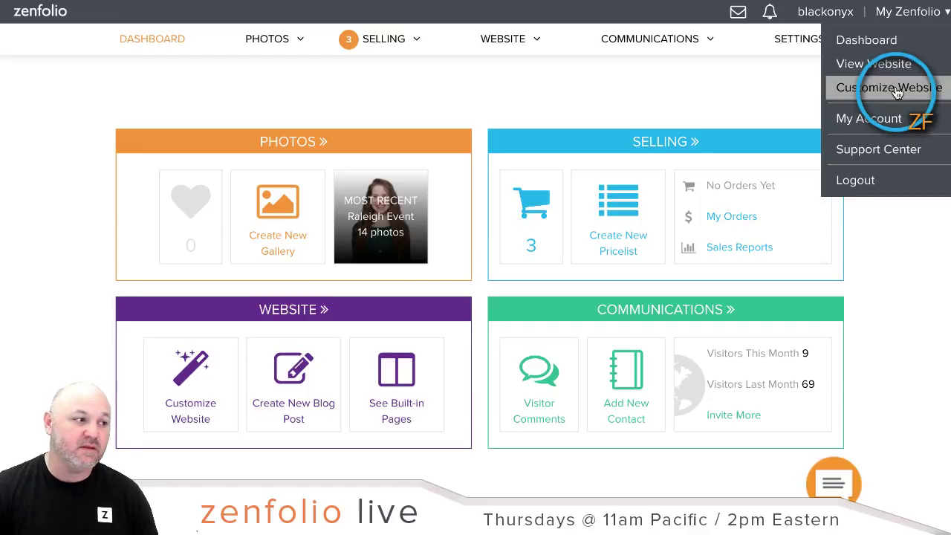
left_click(898, 91)
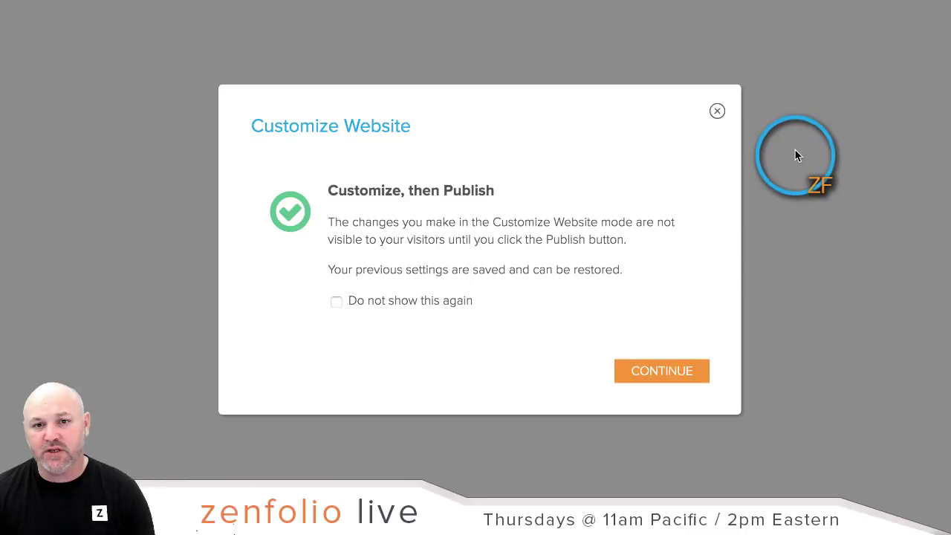
Step: Dismiss the customize-then-publish notice with CONTINUE to enter the website editor
left_click(665, 371)
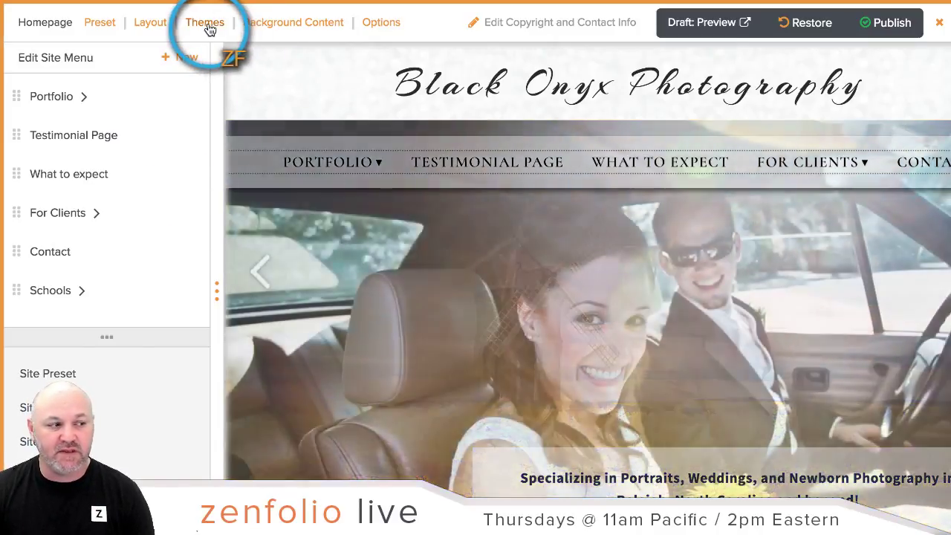
Step: Clear the link menu and the customize notice, then bring up the site's saved themes
right_click(209, 27)
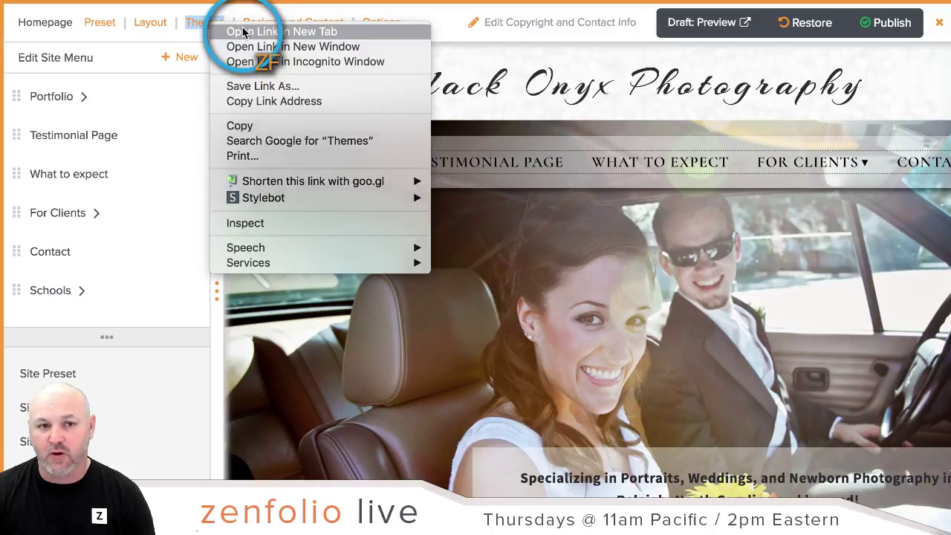
key("Escape")
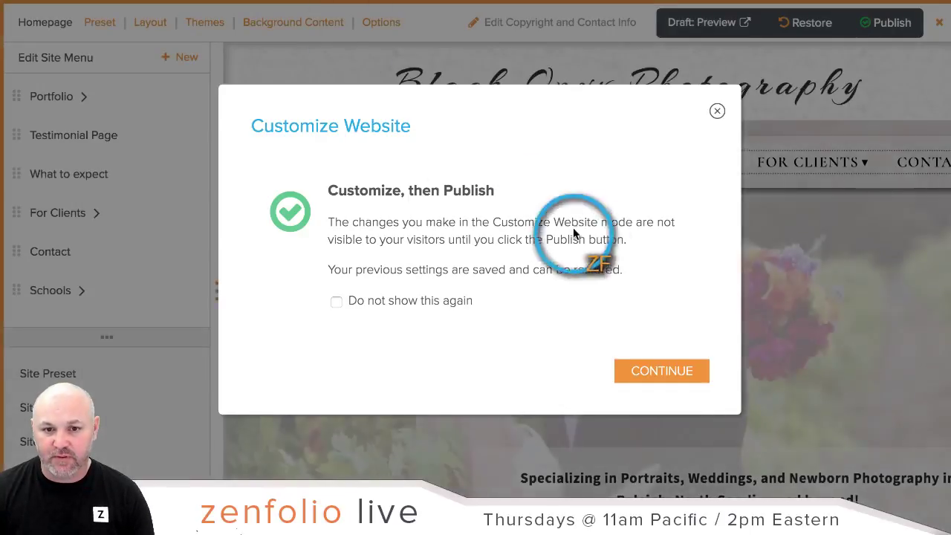
left_click(660, 379)
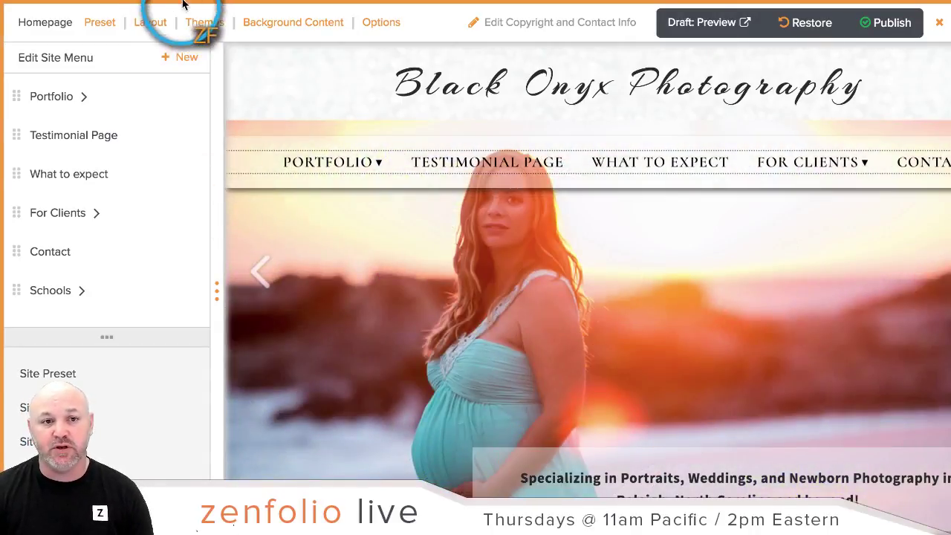
left_click(201, 24)
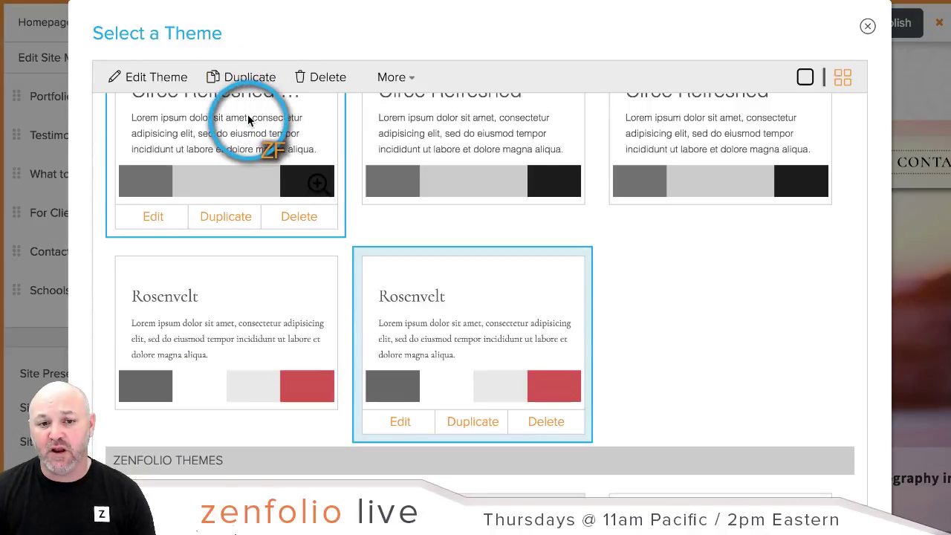
Step: Choose Create New from the More dropdown in Select a Theme
left_click(408, 79)
left_click(401, 113)
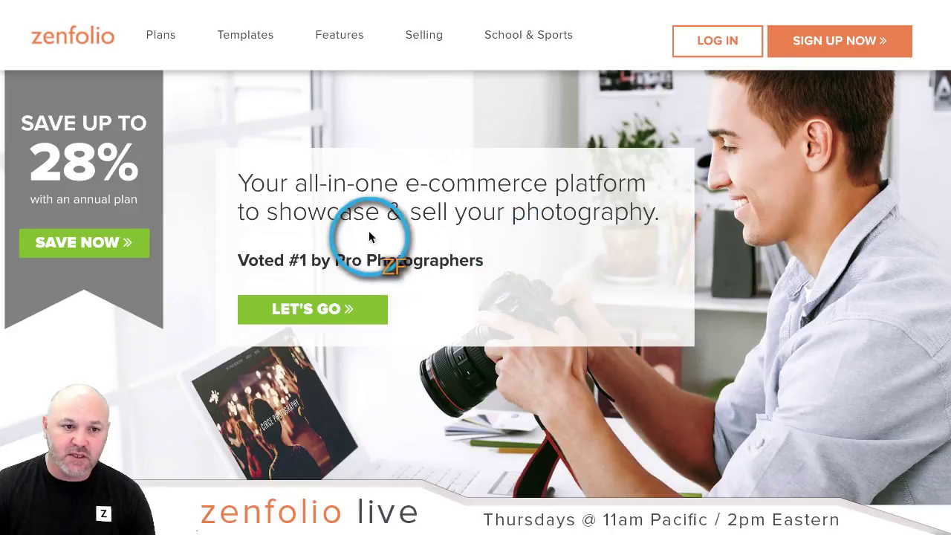
Step: Scroll the Zenfolio homepage and capture its top portion as a region screenshot
scroll(725, 239, "down", 7)
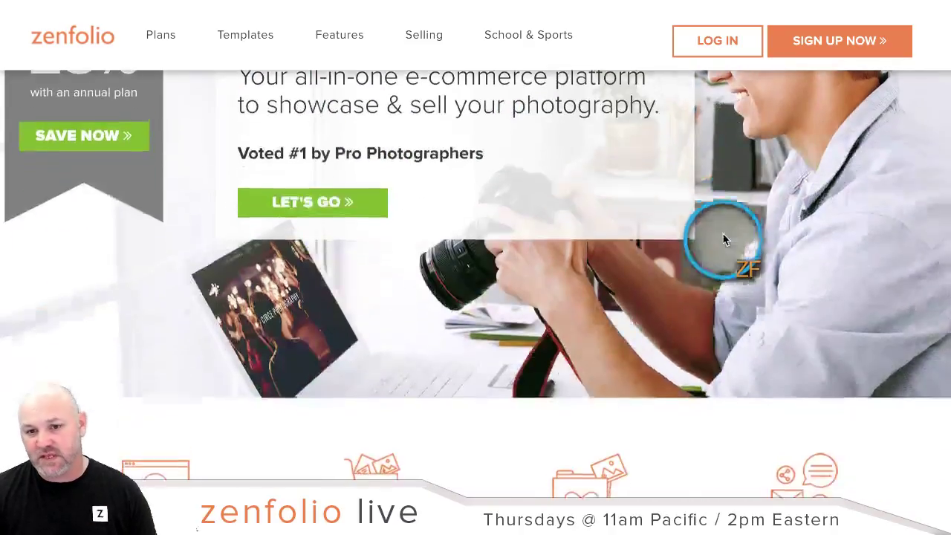
scroll(725, 239, "down", 6)
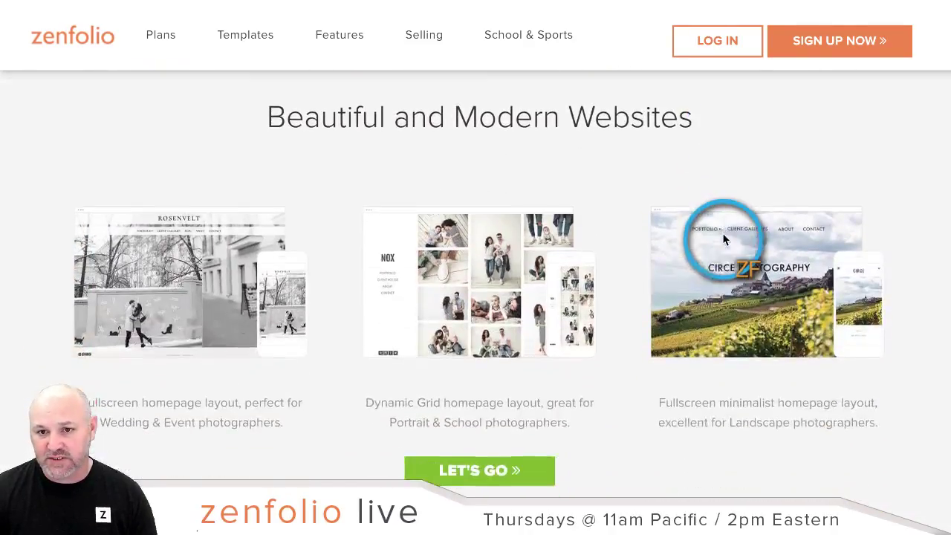
scroll(913, 253, "down", 8)
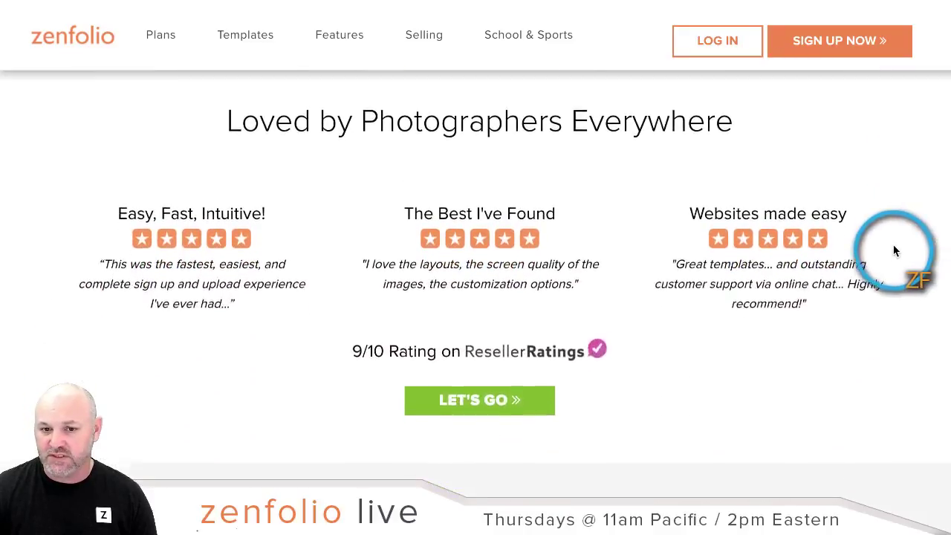
scroll(891, 246, "down", 1)
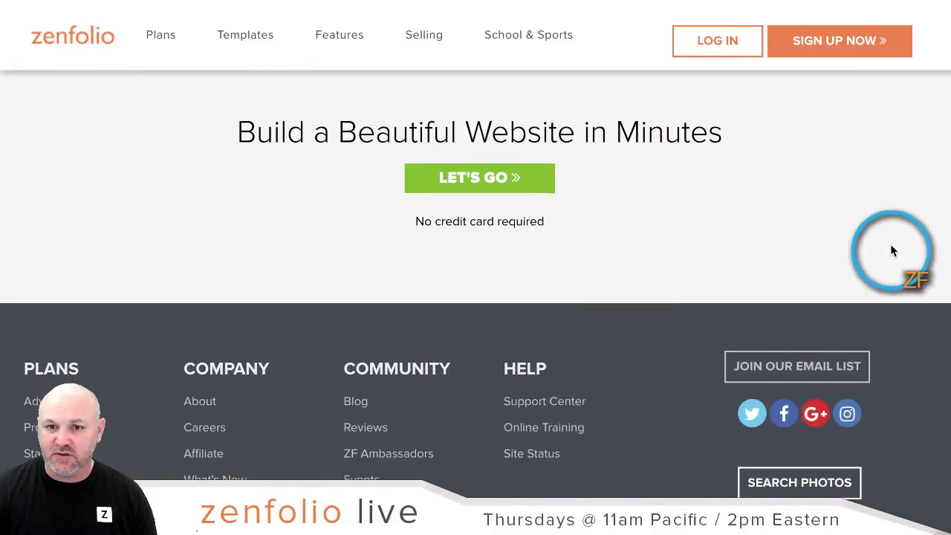
scroll(890, 246, "up", 1)
scroll(889, 244, "up", 1)
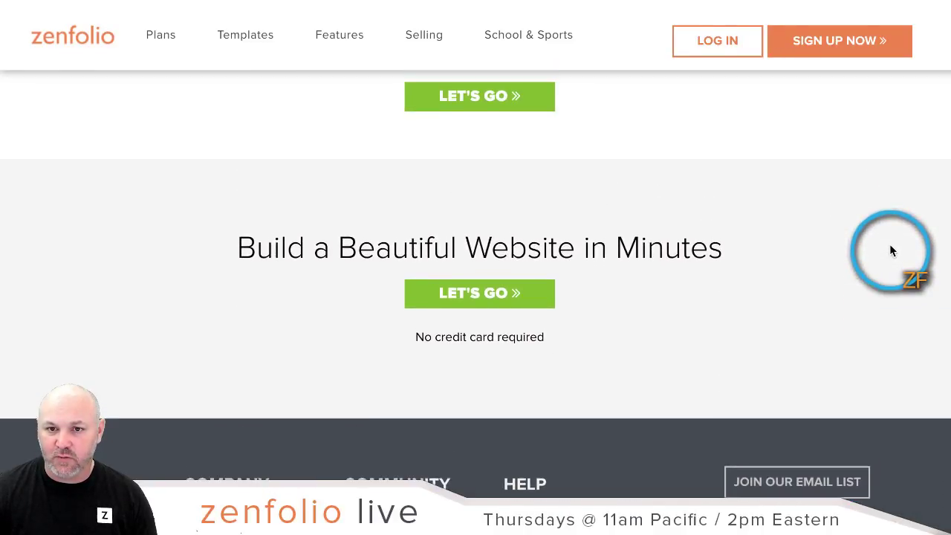
scroll(889, 244, "down", 1)
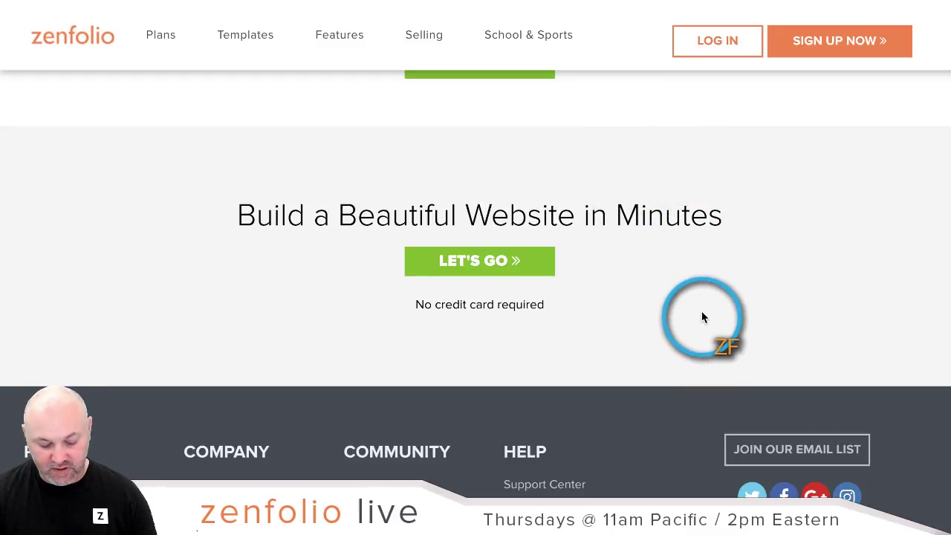
key("super+shift+4")
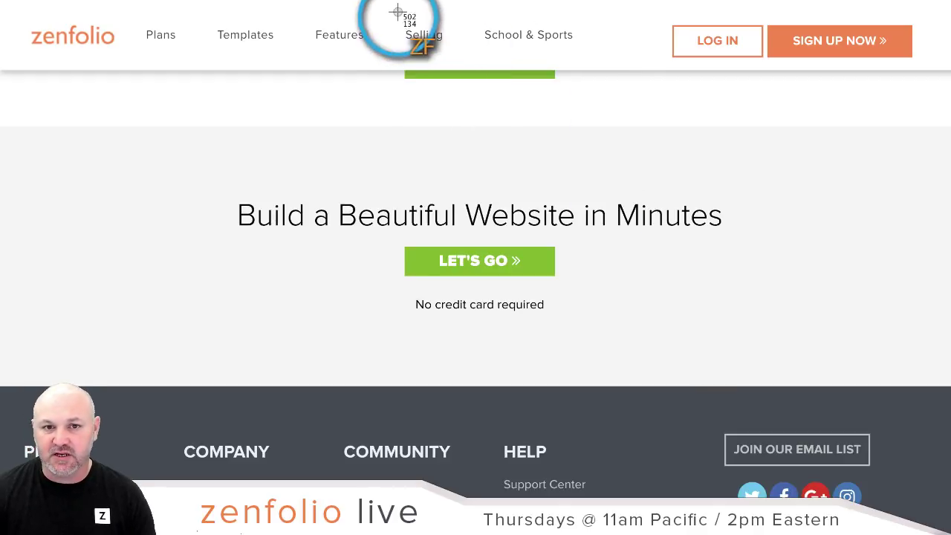
left_click_drag(394, 2, 901, 434)
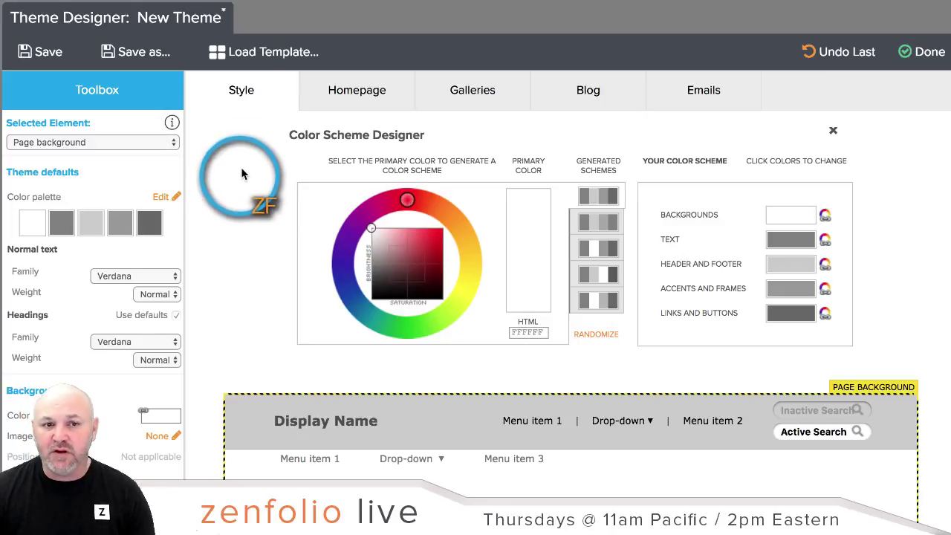
Step: Load the Simple White template into the new theme and review the style preview
left_click(250, 67)
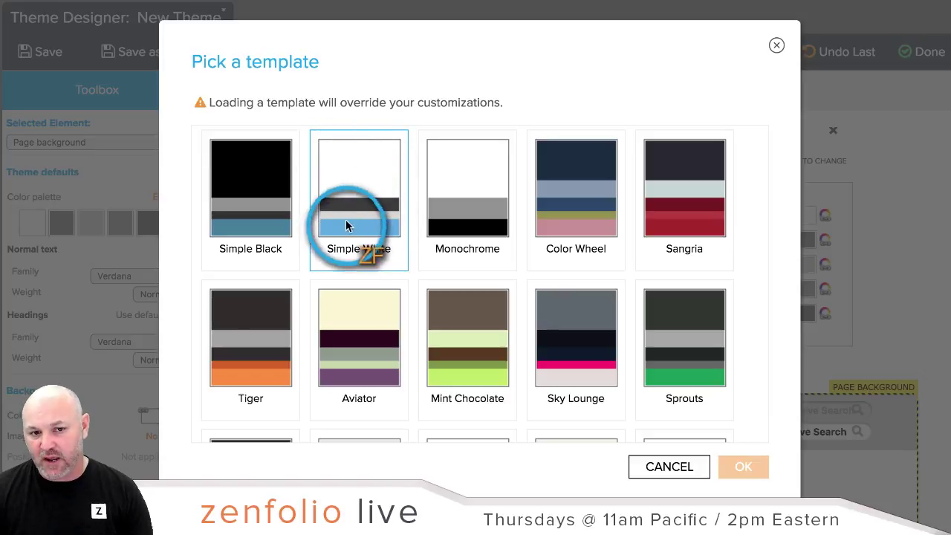
left_click(375, 183)
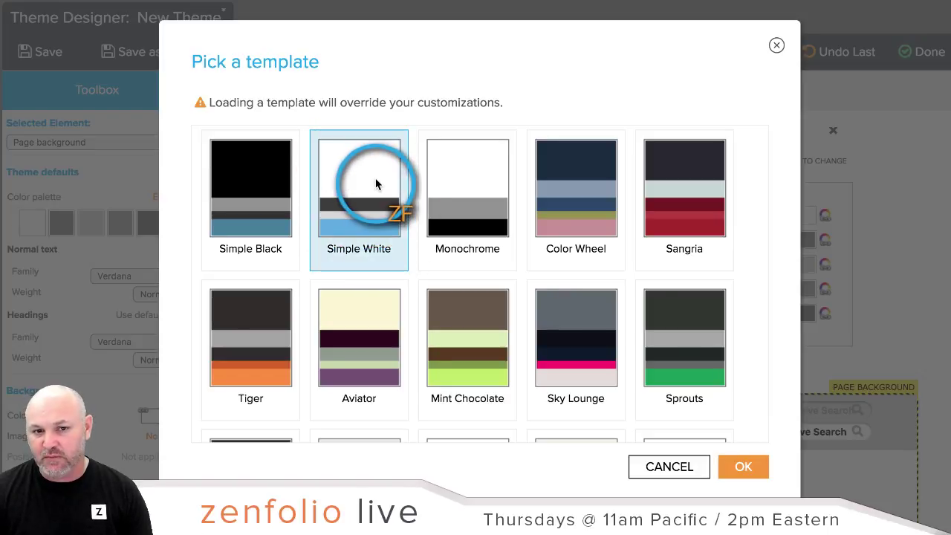
left_click(748, 470)
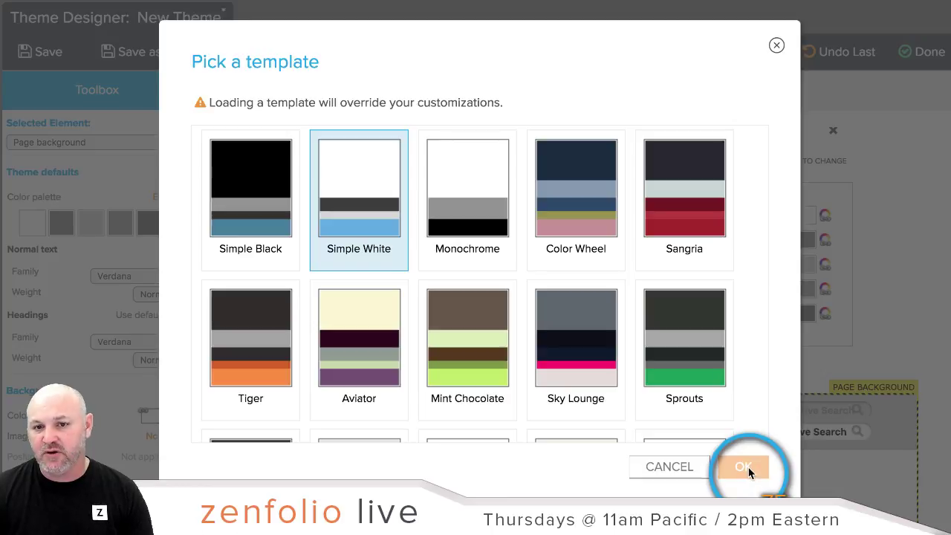
scroll(270, 216, "down", 3)
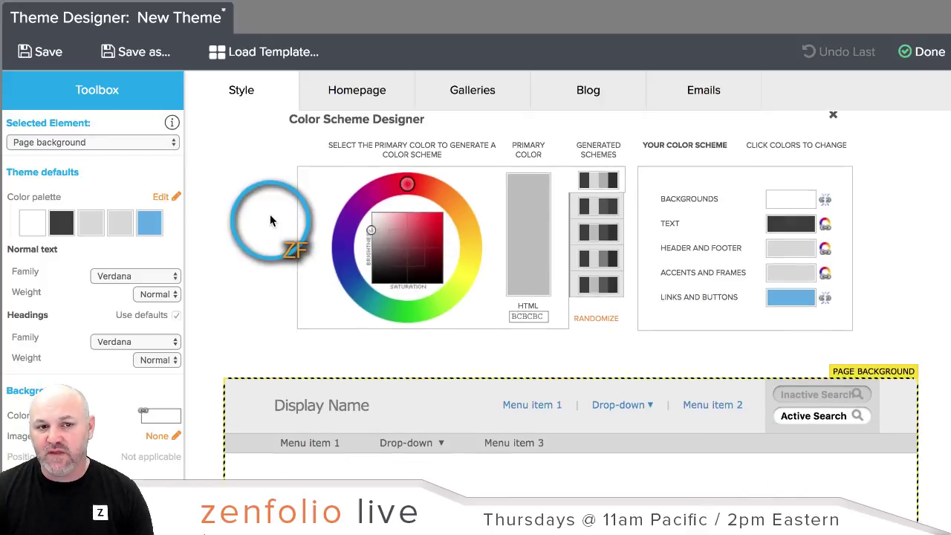
scroll(270, 220, "down", 2)
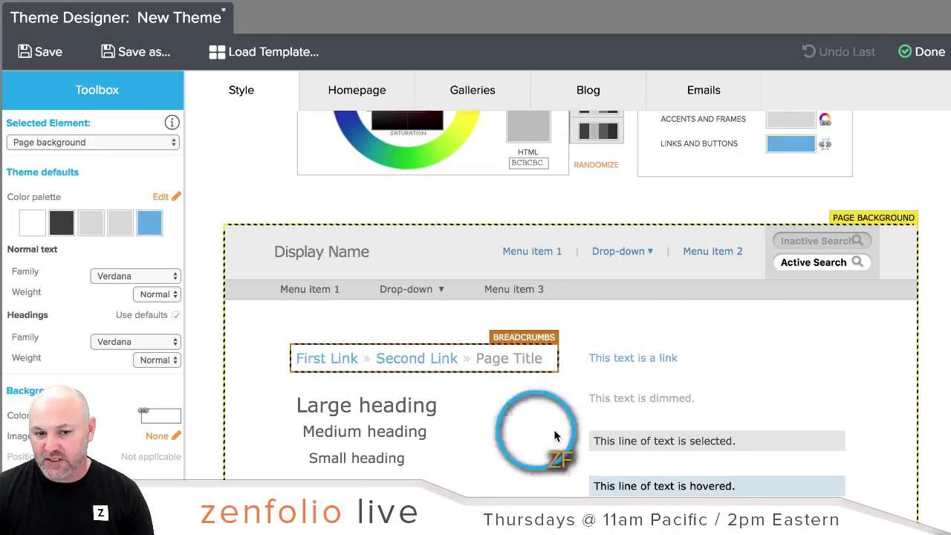
scroll(630, 290, "up", 3)
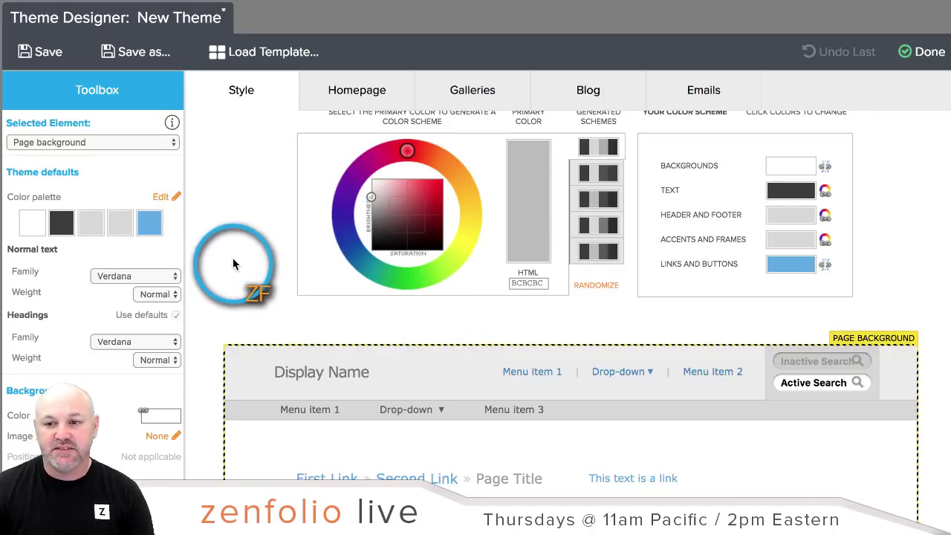
Step: Save the new theme under the name 'Zenfolio live Demo'
left_click(139, 53)
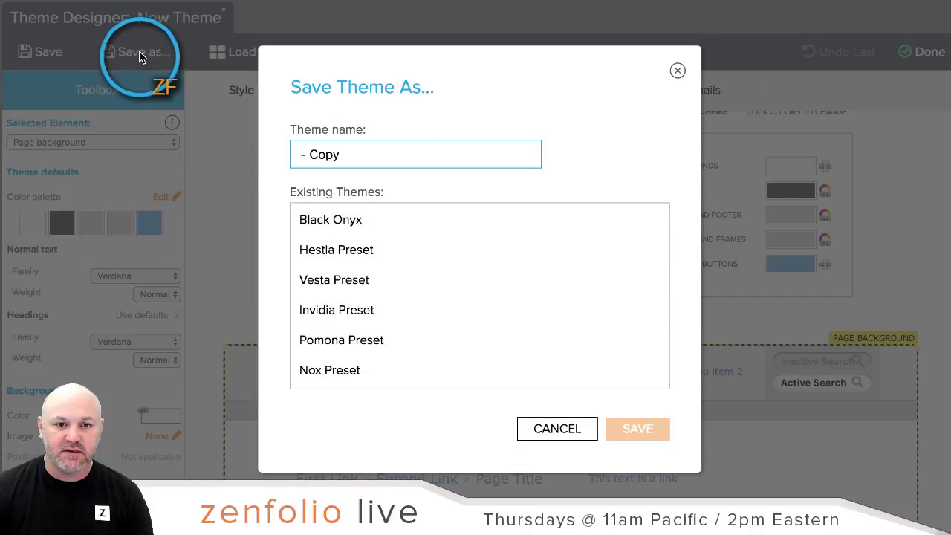
triple_click(377, 153)
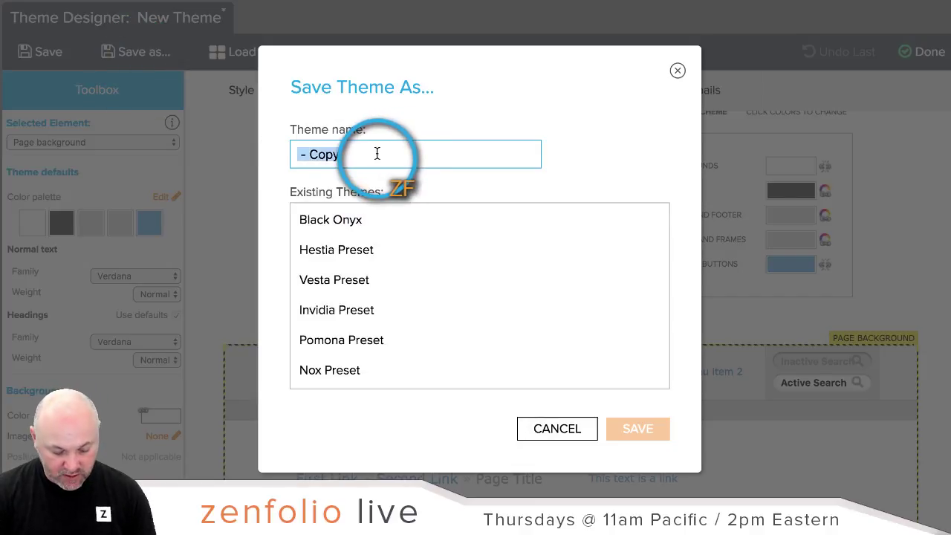
type("Zenfolio live Demo")
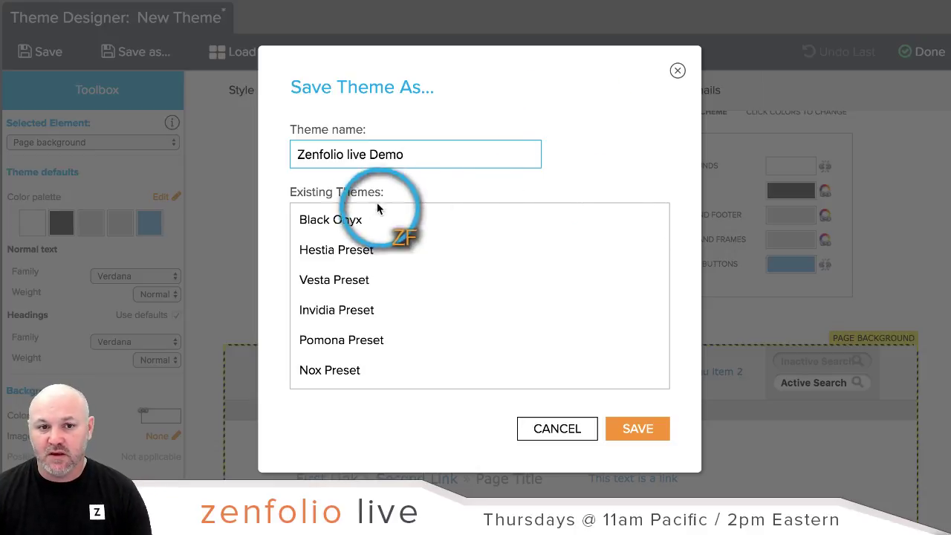
left_click(670, 429)
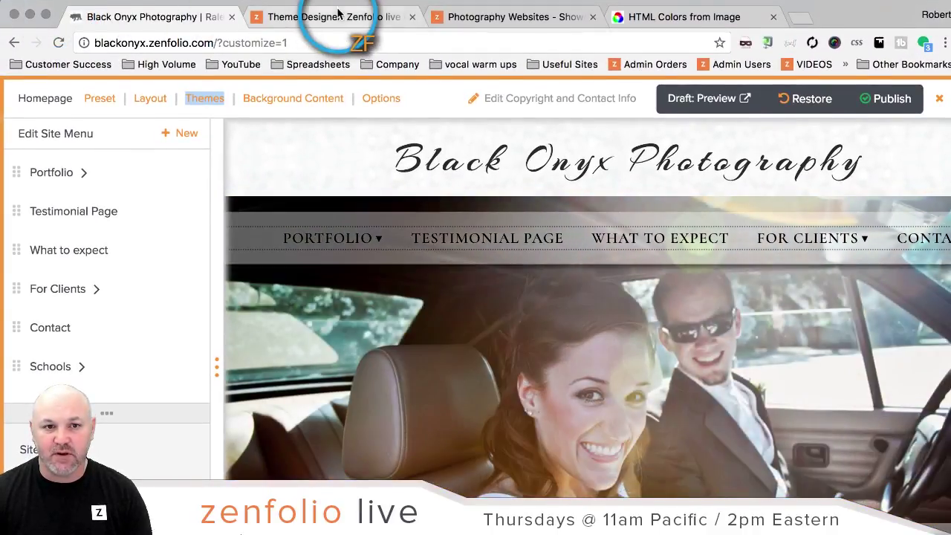
Step: Return to the Black Onyx Photography site editor and reload it
left_click(338, 13)
left_click(171, 18)
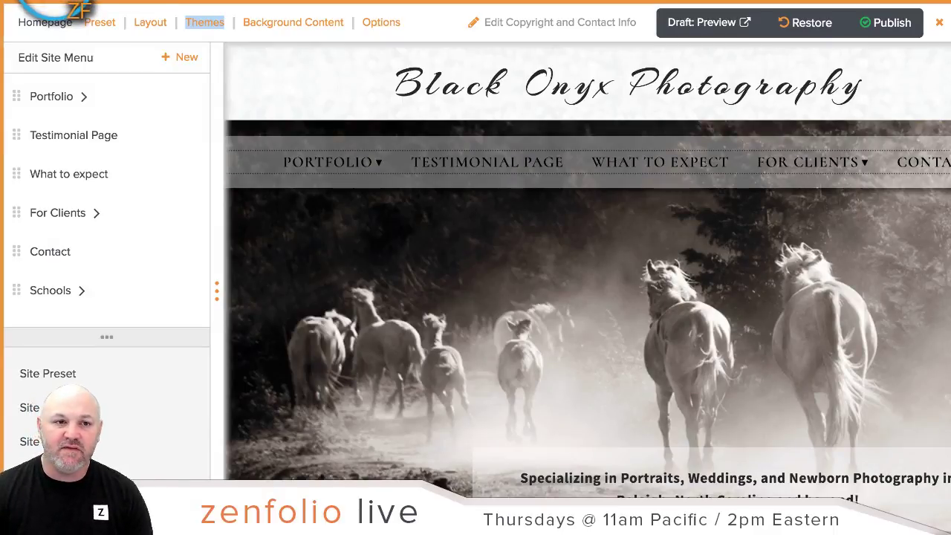
left_click(64, 3)
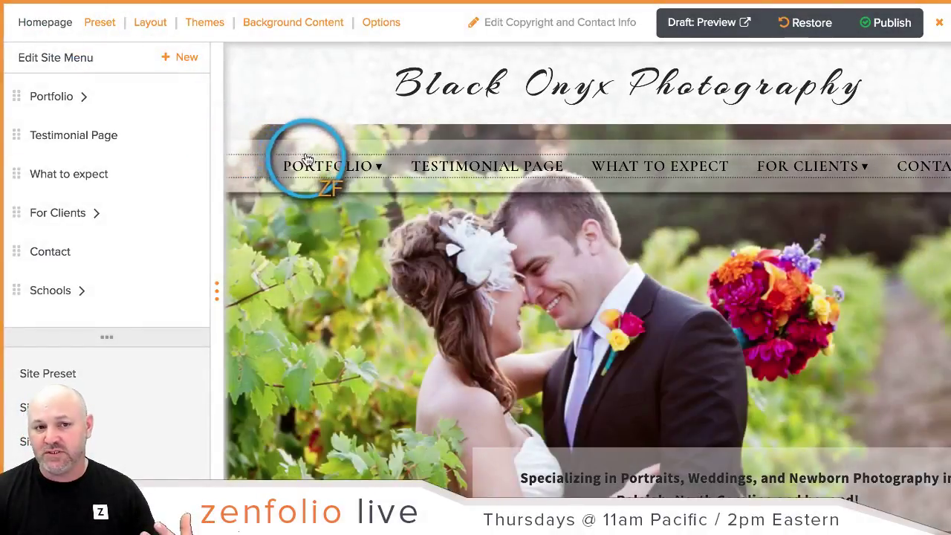
Step: Select the Zenfolio live Demo theme card and apply it to the site
mouse_move(304, 152)
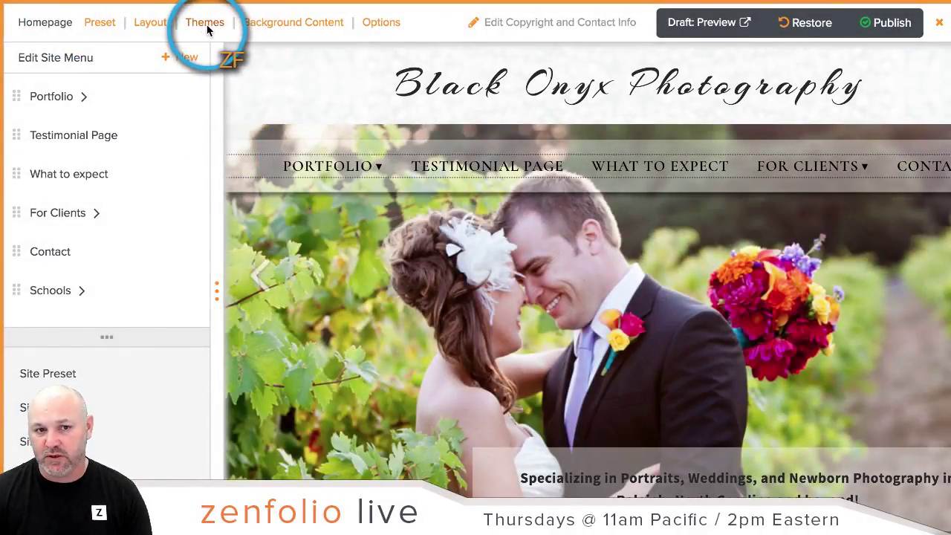
left_click(207, 25)
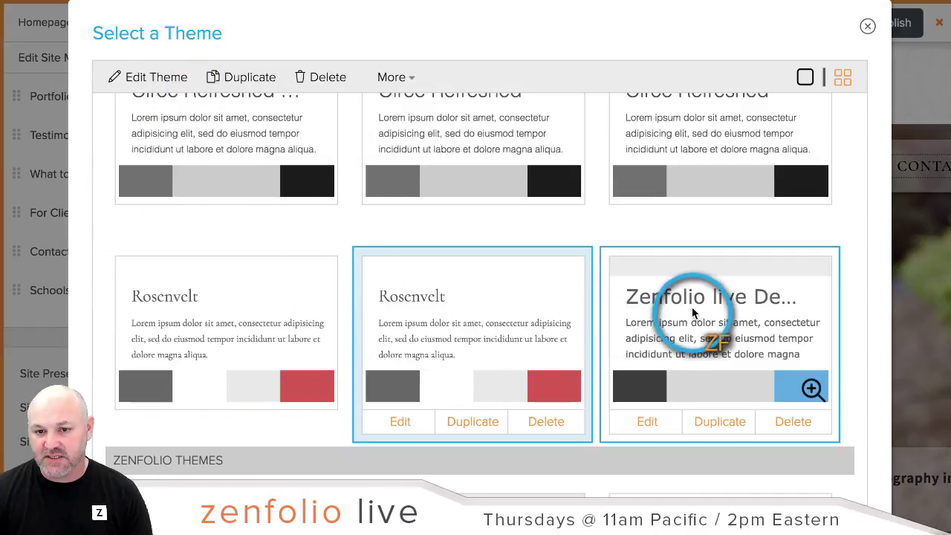
left_click(691, 312)
scroll(693, 311, "down", 4)
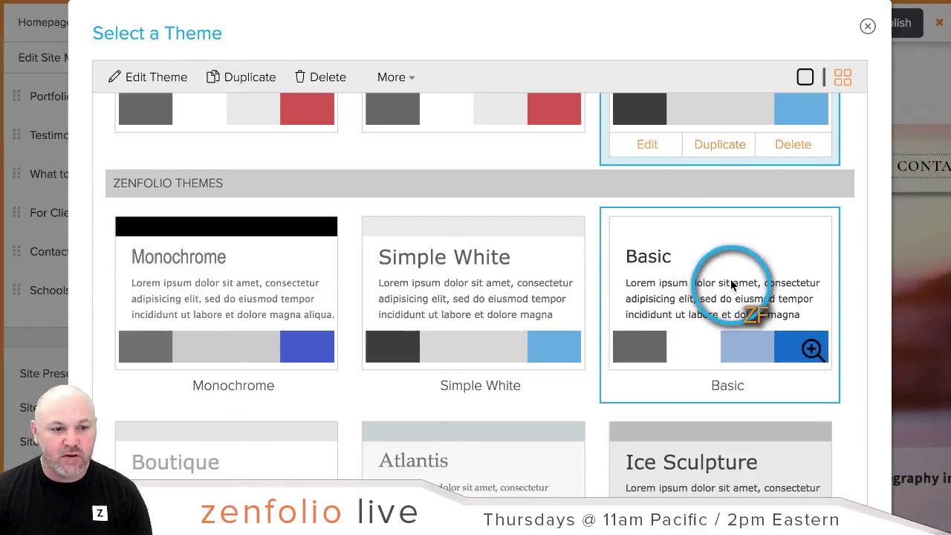
scroll(731, 287, "up", 5)
scroll(766, 398, "down", 2)
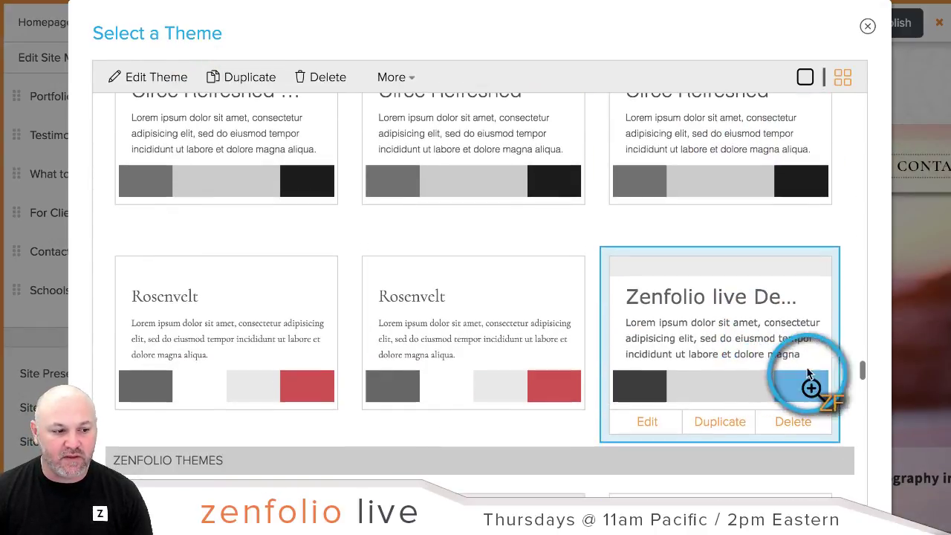
scroll(906, 279, "down", 1)
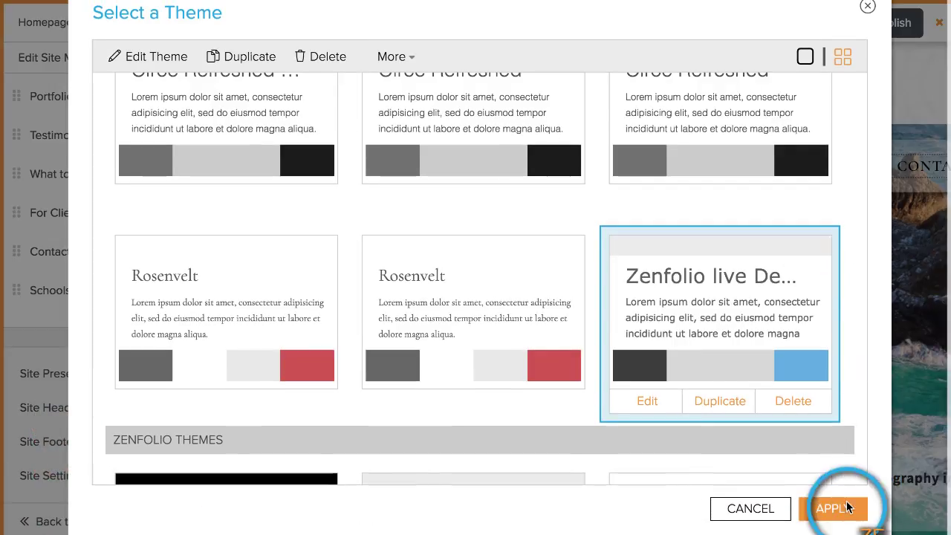
left_click(835, 509)
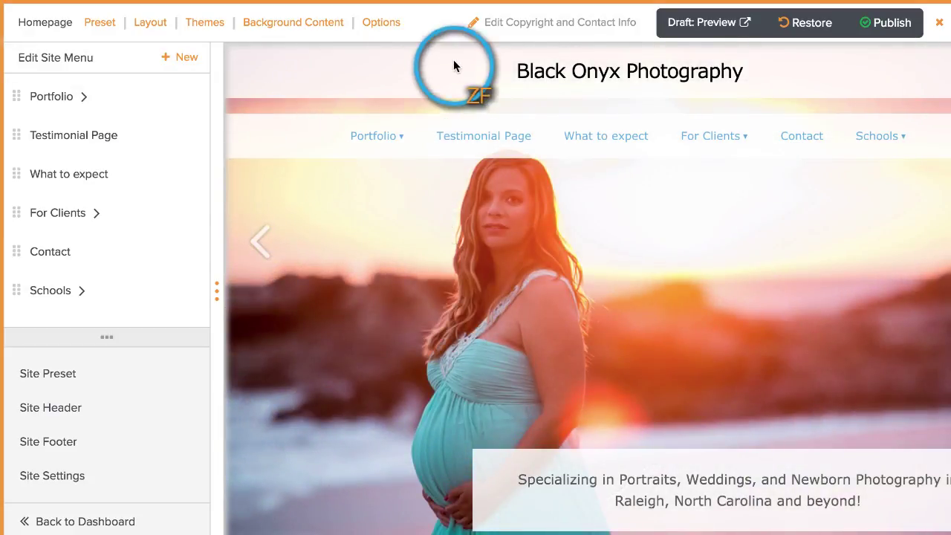
mouse_move(873, 136)
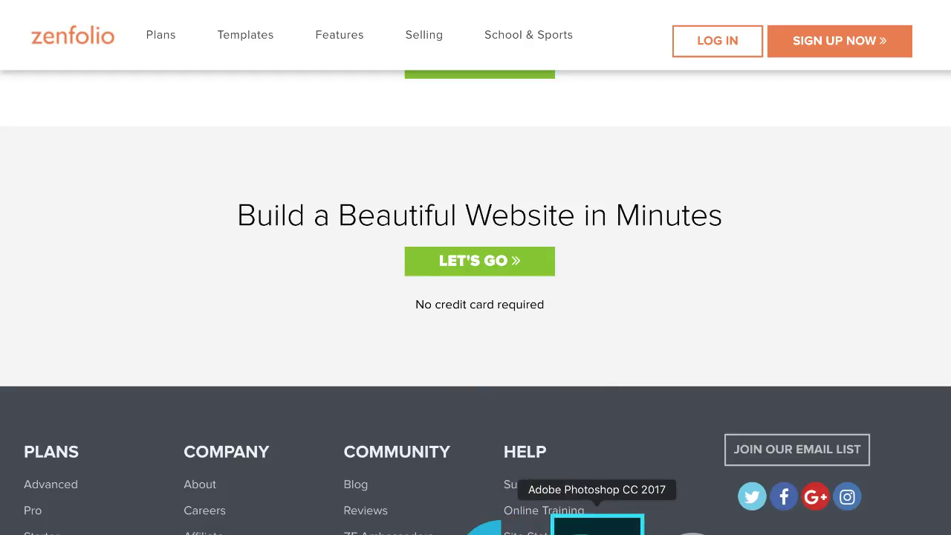
Step: In Photoshop, open the clipboard screenshot of the Zenfolio page, keeping it uncropped
left_click(595, 524)
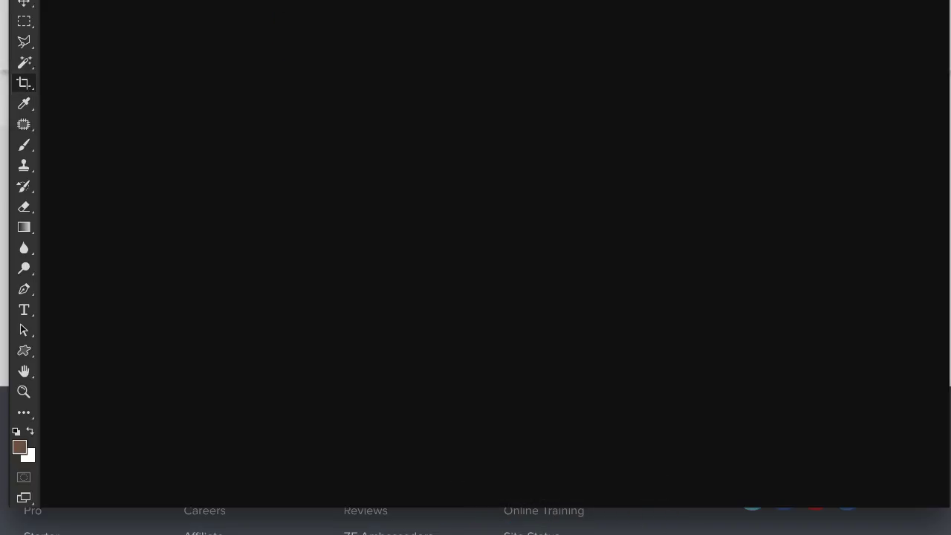
left_click(140, 1)
left_click(169, 1)
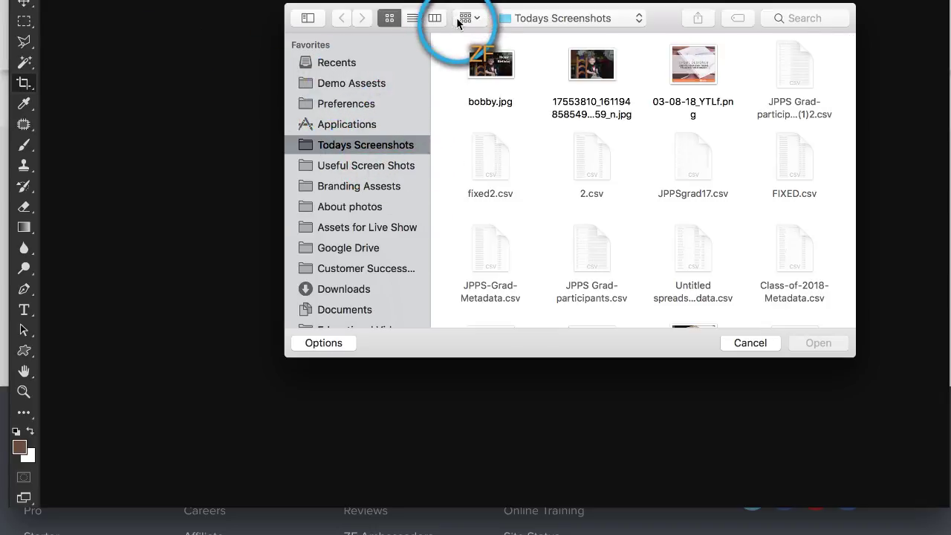
key("Escape")
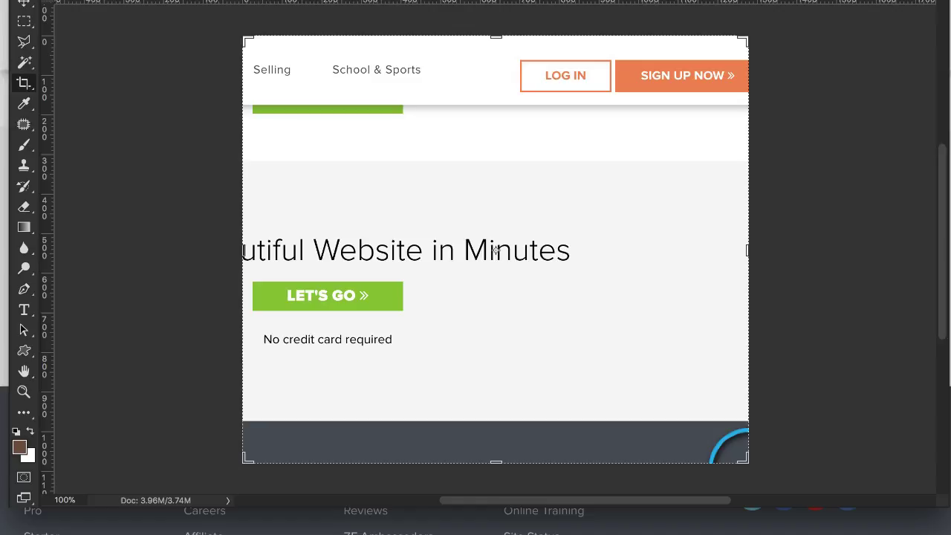
key("o")
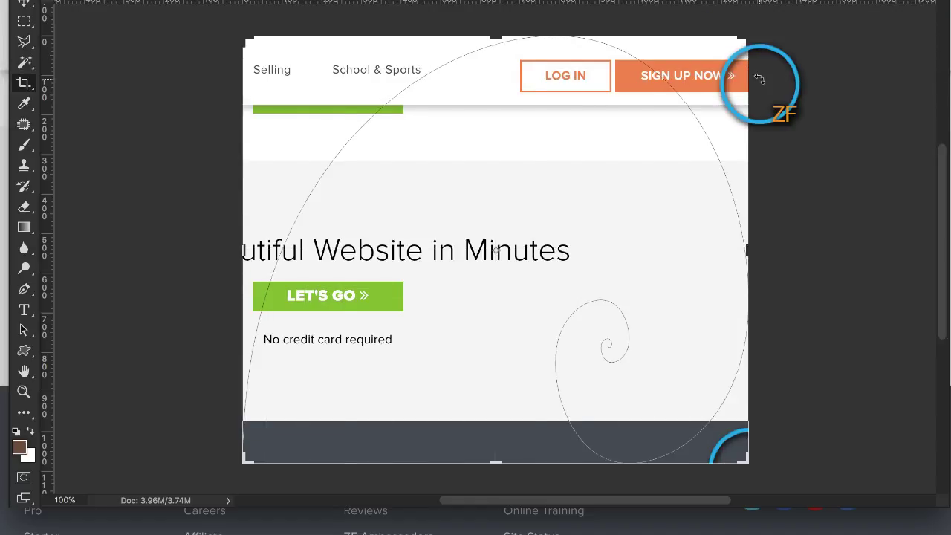
left_click(24, 23)
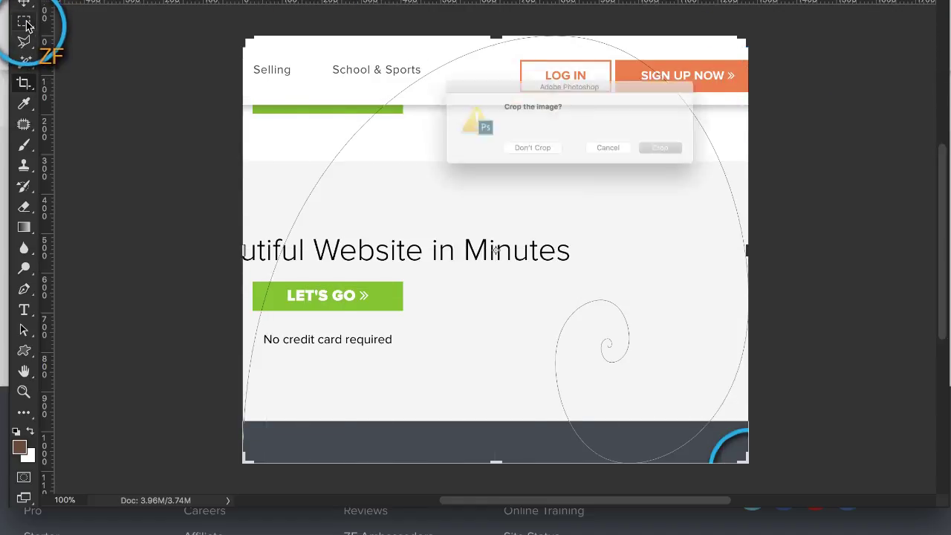
left_click(535, 160)
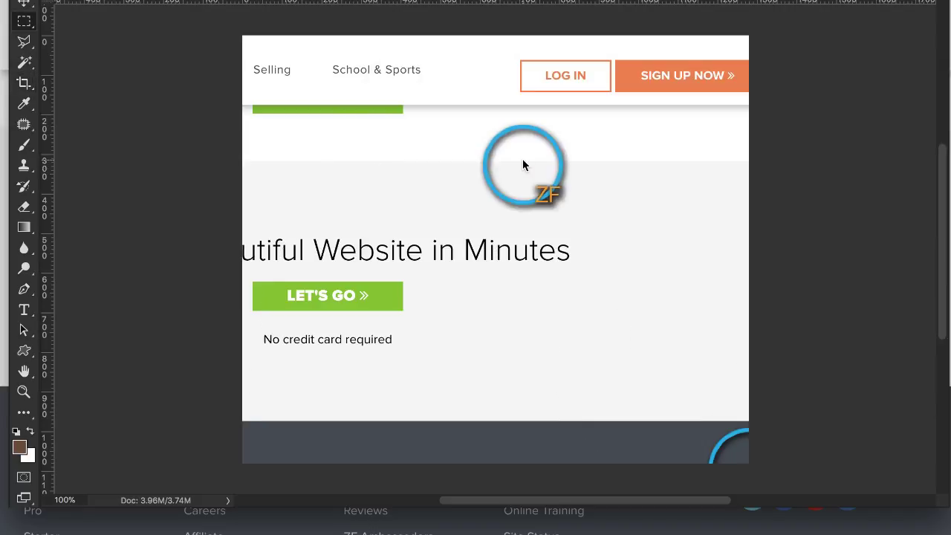
Step: Sample the SIGN UP NOW orange as foreground colour and copy its hex code f4854d
left_click(24, 104)
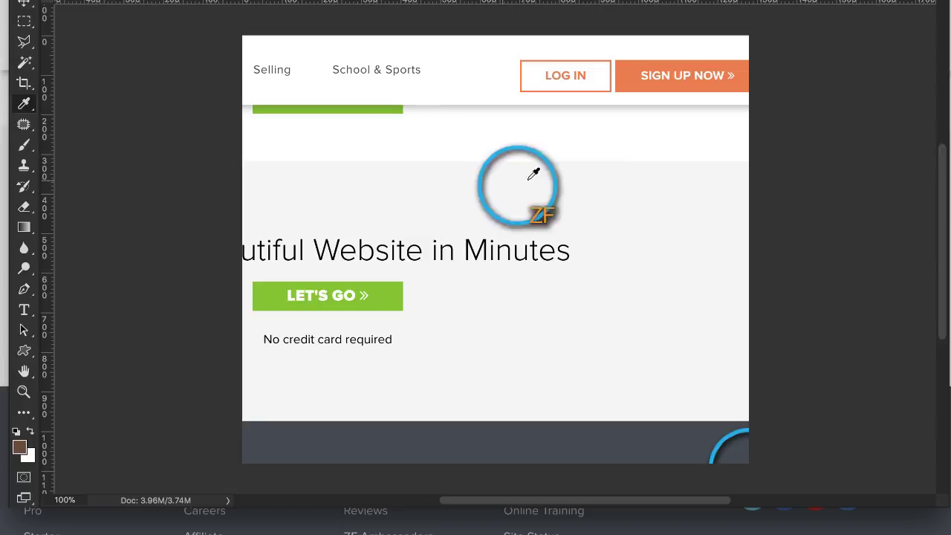
left_click(636, 78)
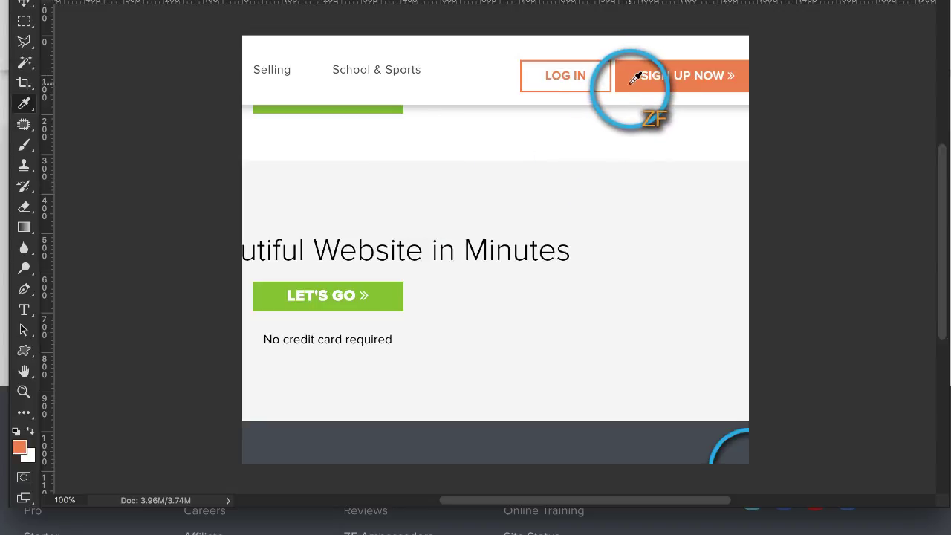
left_click(20, 447)
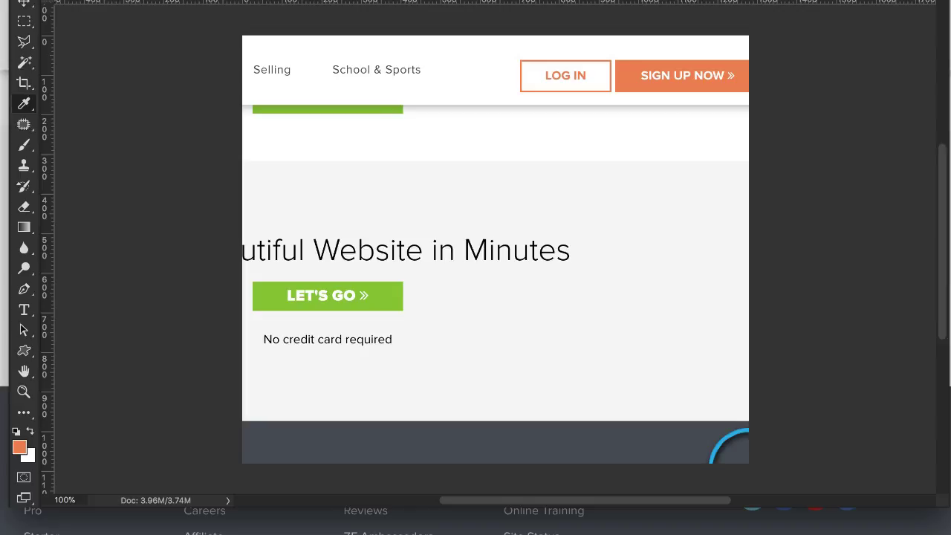
left_click_drag(702, 75, 401, 42)
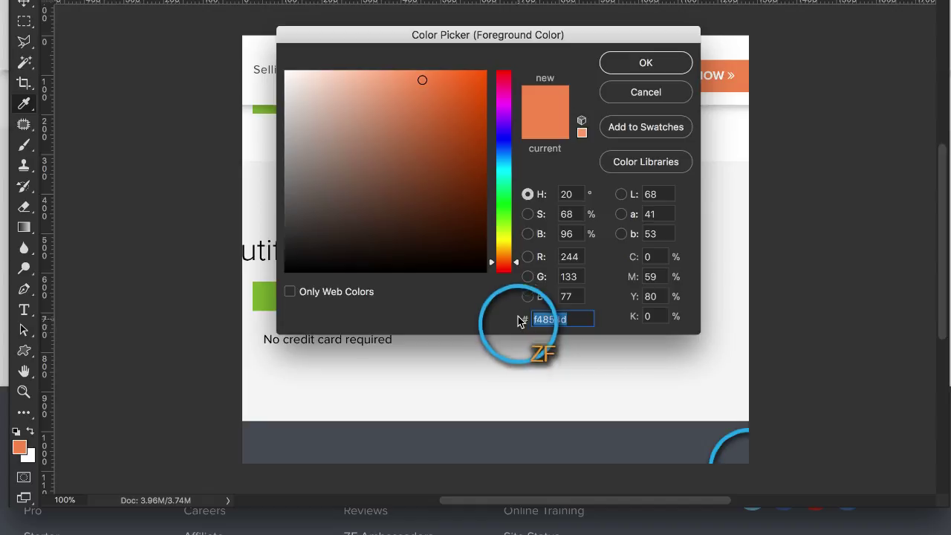
right_click(557, 320)
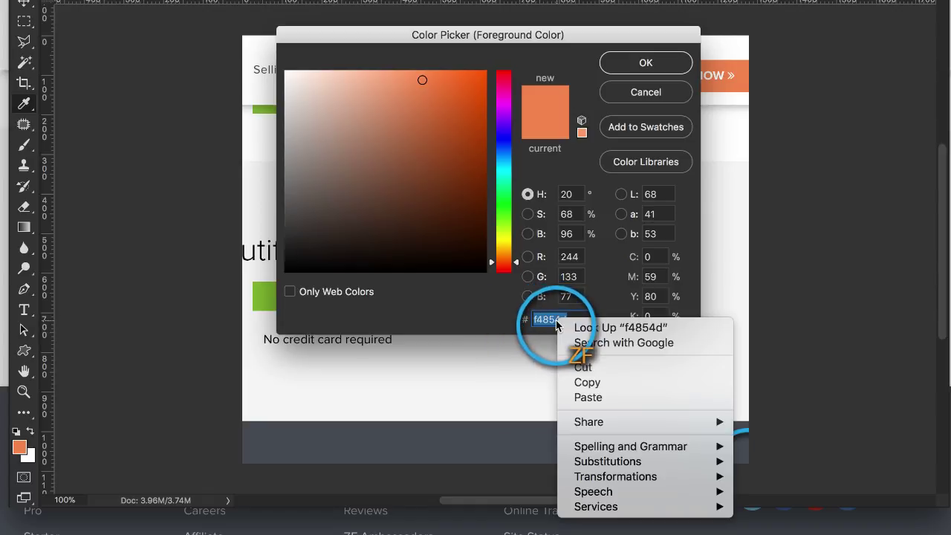
left_click(587, 382)
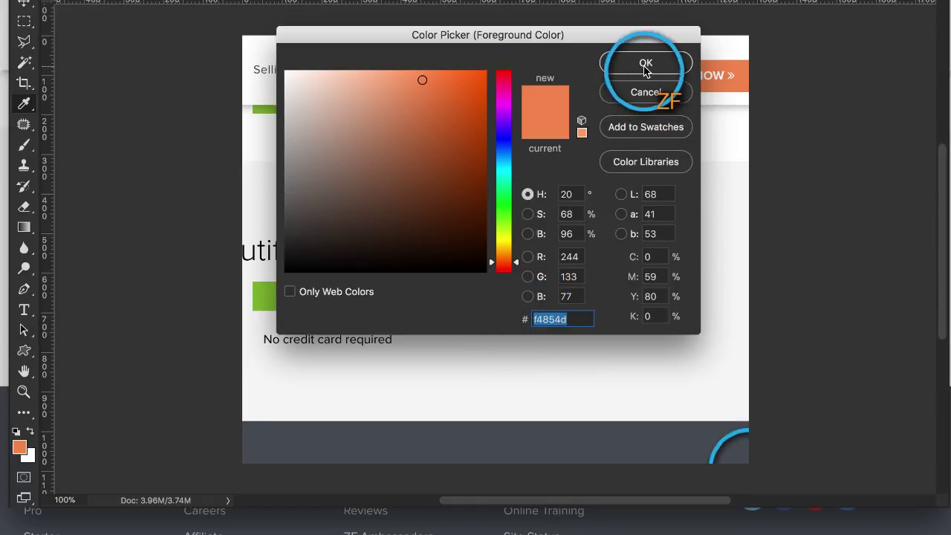
left_click(646, 63)
left_click(584, 529)
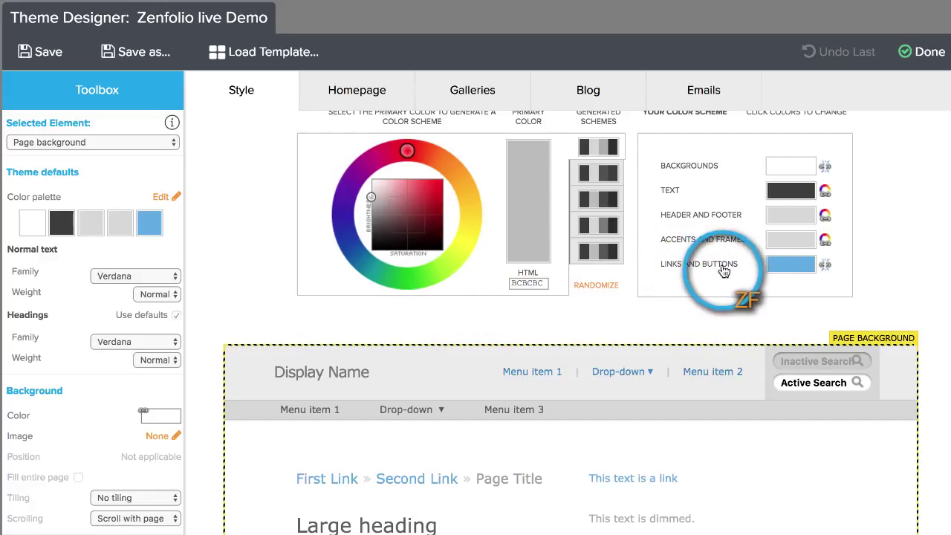
Step: Paste orange F4854D as the links and buttons colour and check it in the preview
left_click(785, 267)
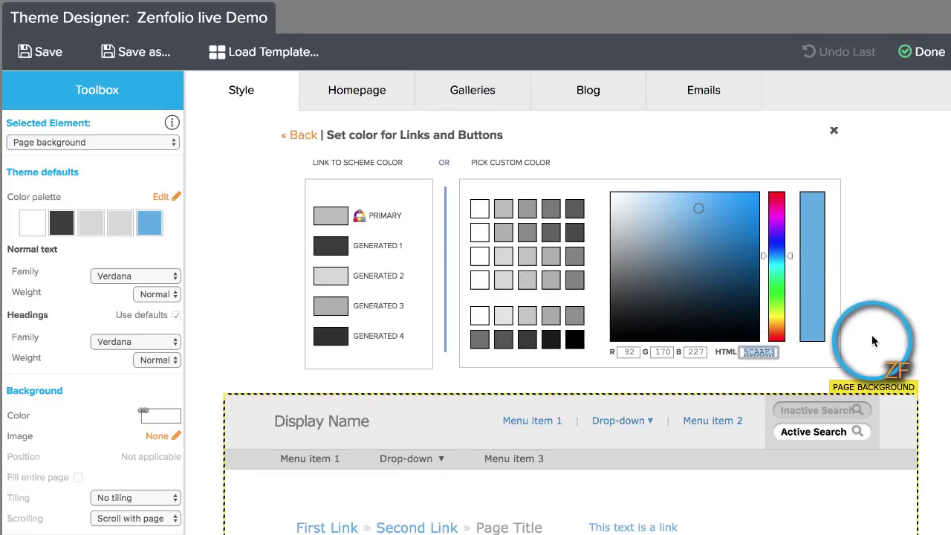
key("super+v")
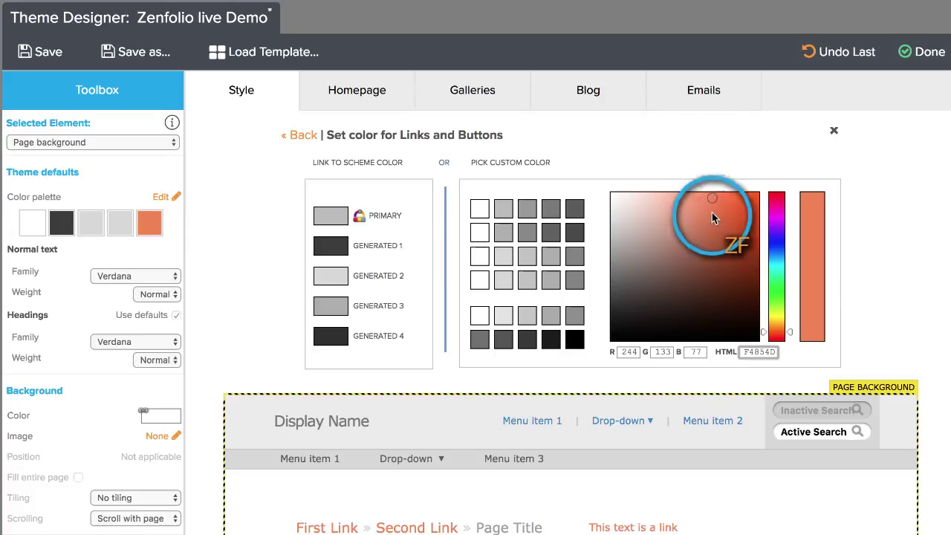
scroll(244, 286, "down", 2)
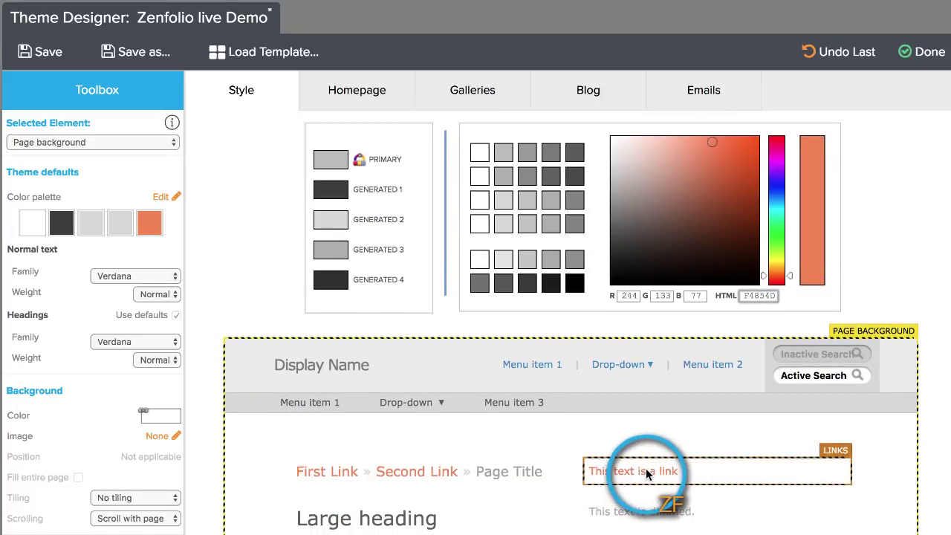
scroll(662, 471, "down", 3)
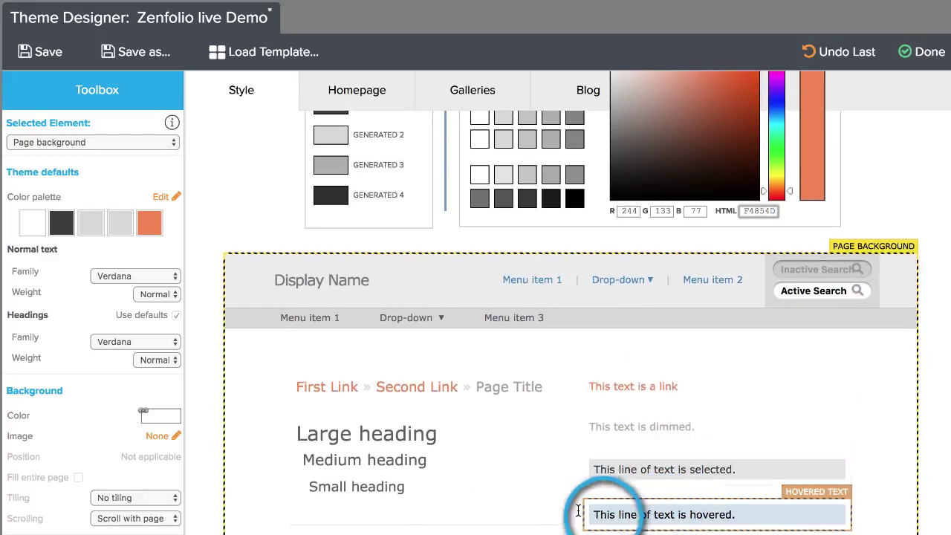
scroll(492, 451, "down", 7)
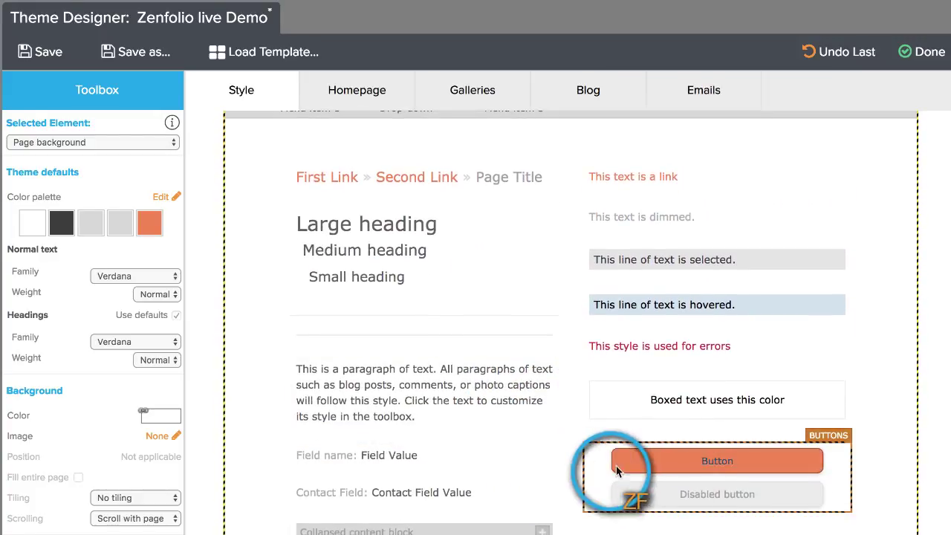
scroll(546, 356, "up", 4)
scroll(542, 360, "up", 7)
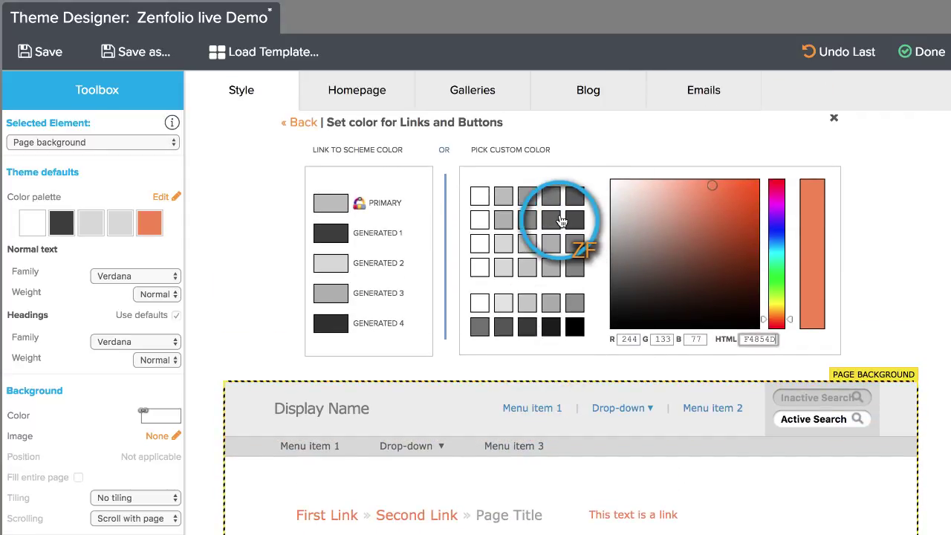
left_click(291, 123)
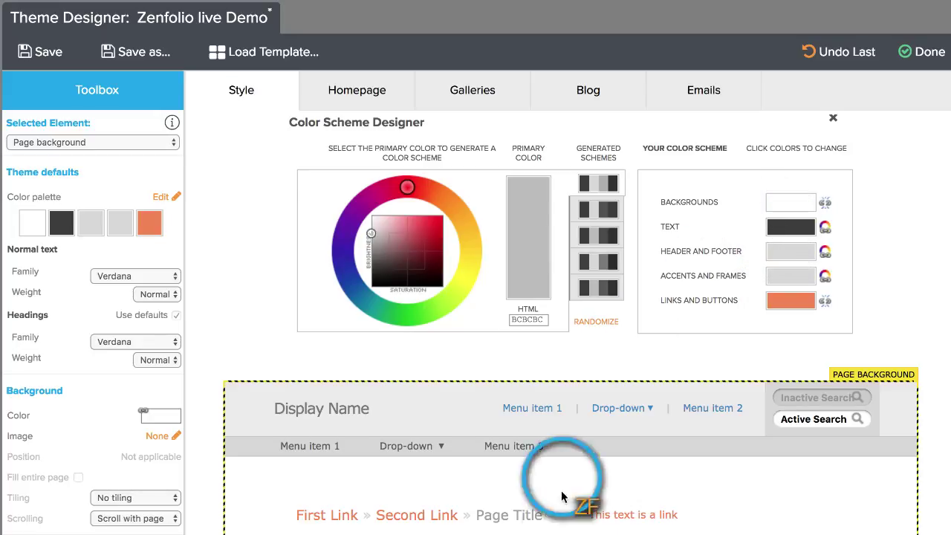
left_click(574, 527)
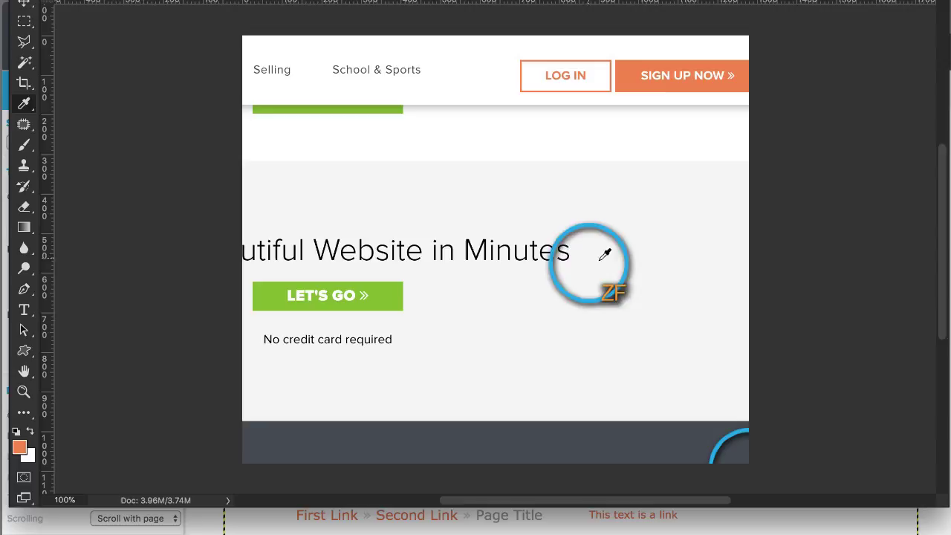
Step: Sample the mockup footer's dark grey with the Eyedropper and copy its hex code 454a50
left_click(24, 105)
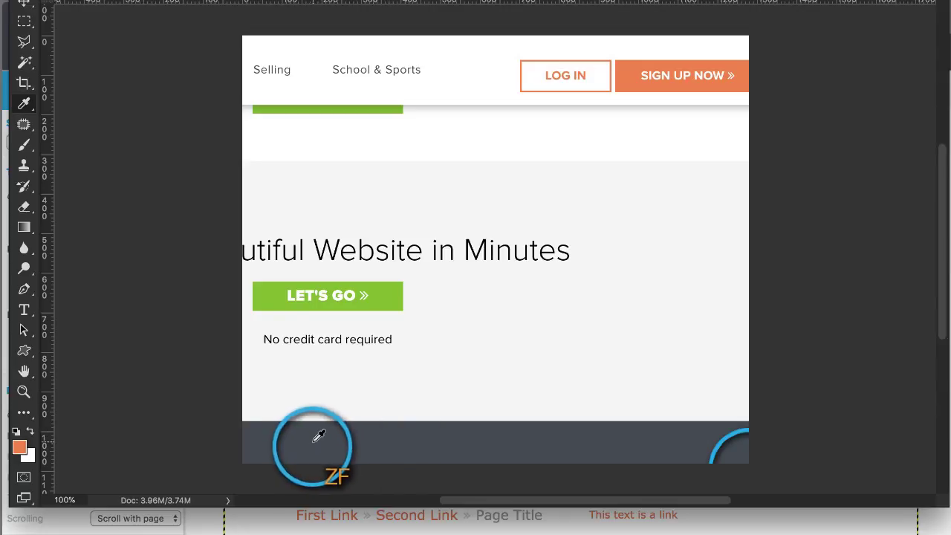
left_click(354, 431)
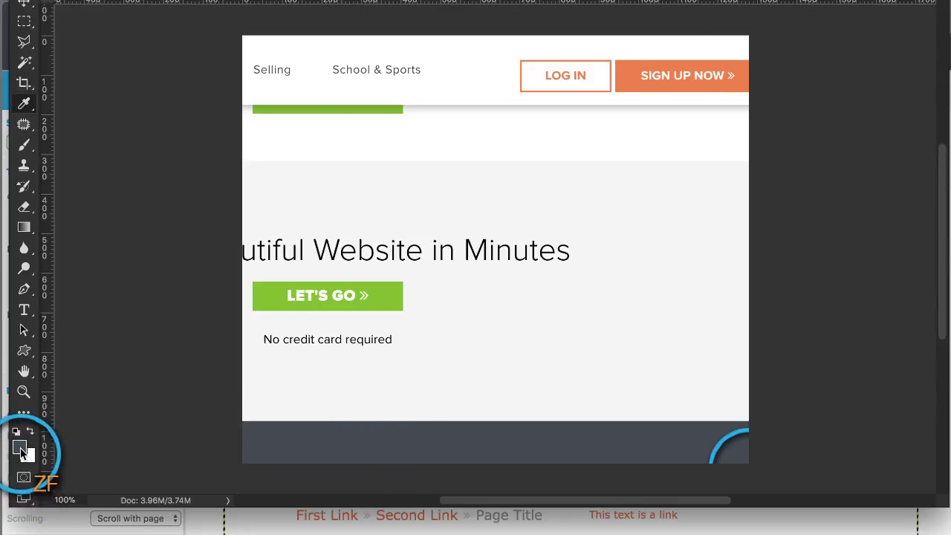
left_click(20, 448)
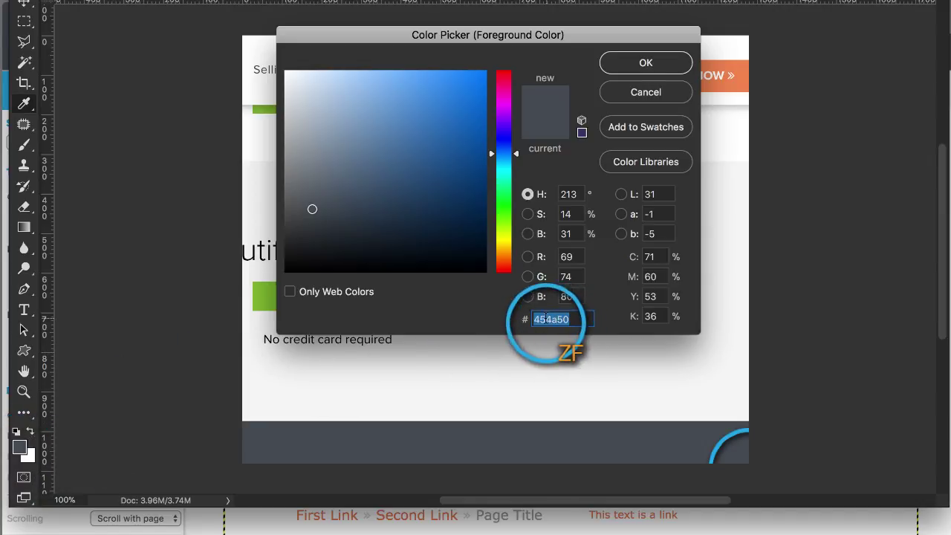
right_click(548, 322)
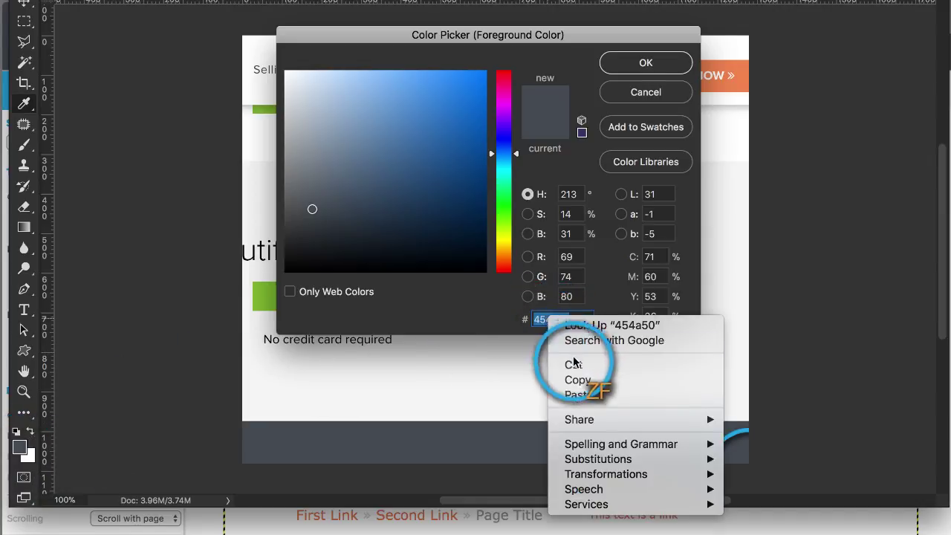
left_click(579, 381)
left_click(646, 64)
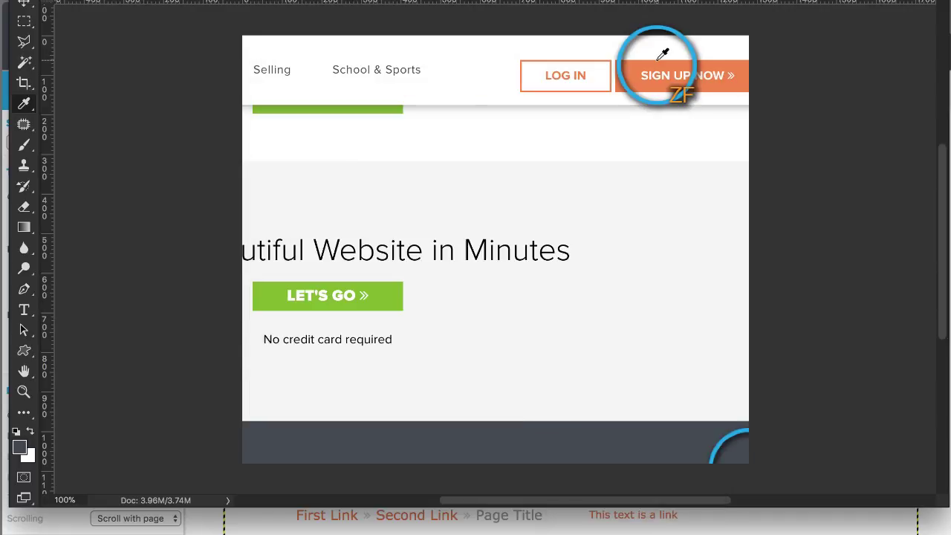
left_click(763, 530)
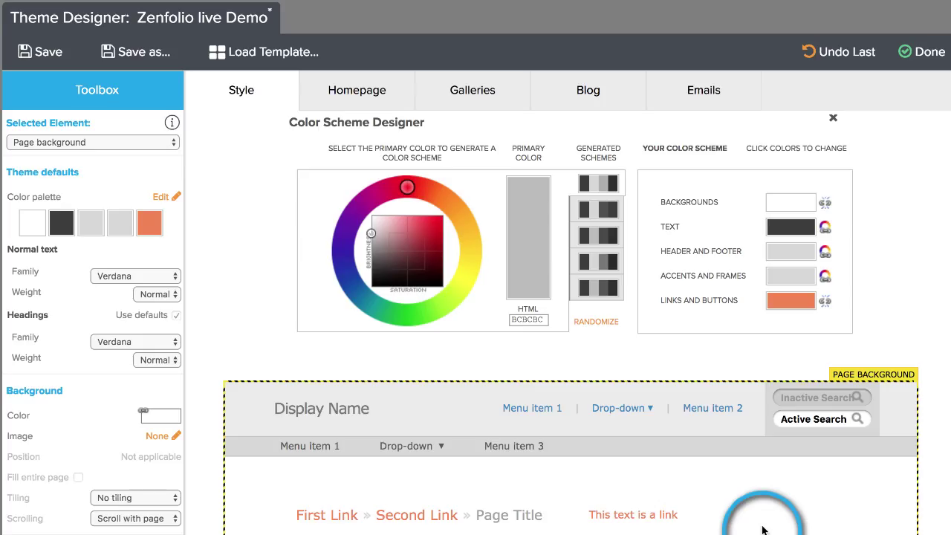
Step: Paste dark grey 454A50 as the theme's Text colour and return to the colour overview
left_click(784, 236)
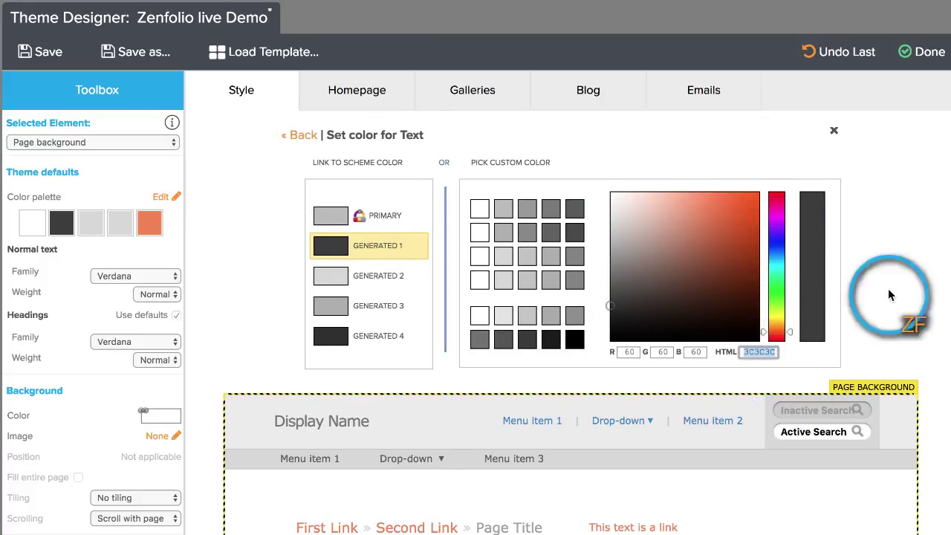
right_click(764, 351)
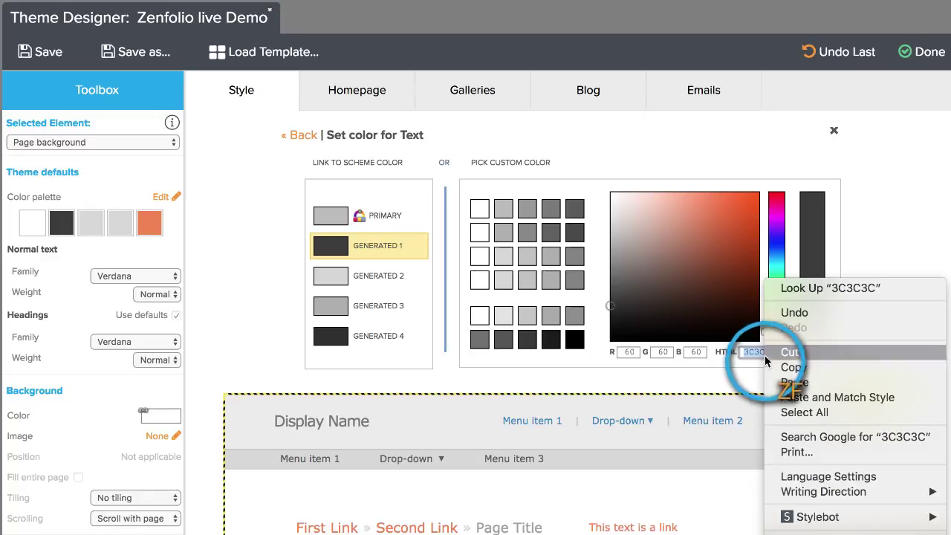
left_click(795, 382)
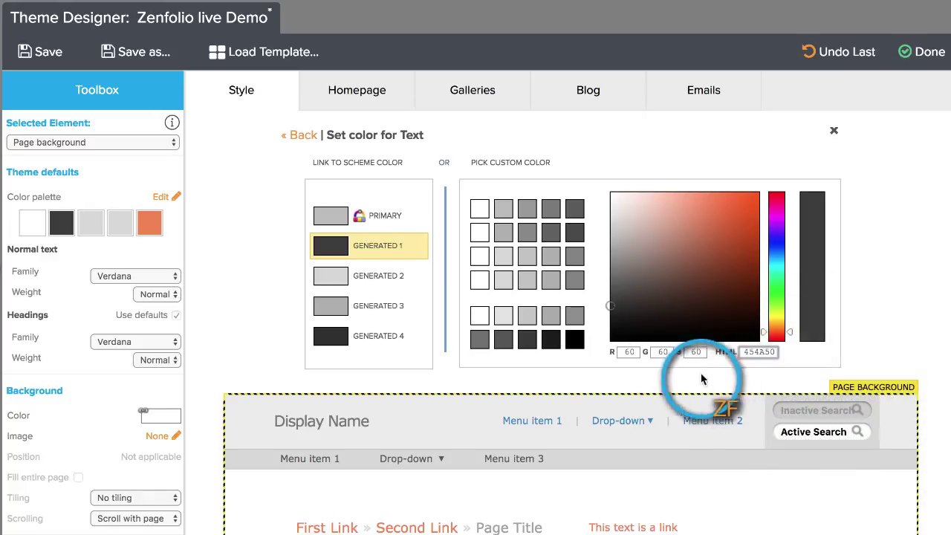
left_click(293, 137)
scroll(338, 399, "down", 2)
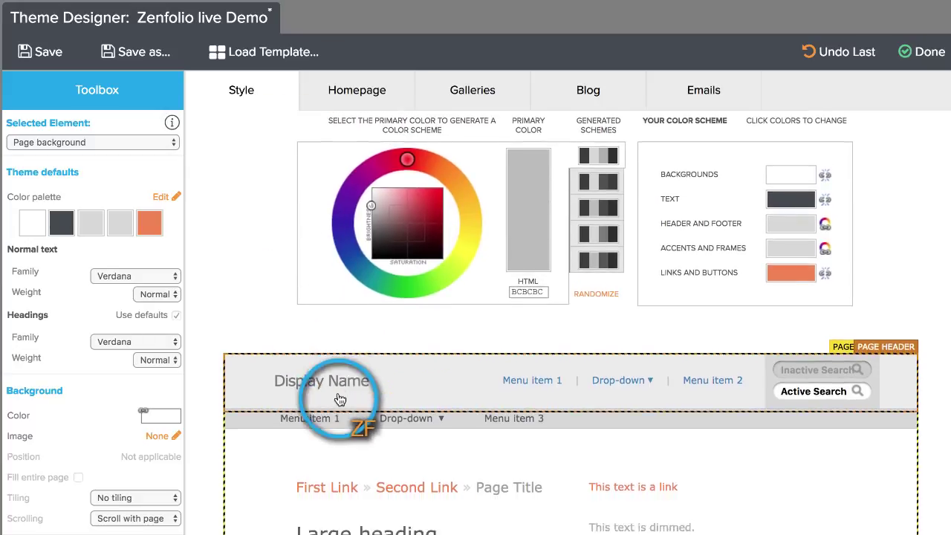
scroll(338, 399, "down", 1)
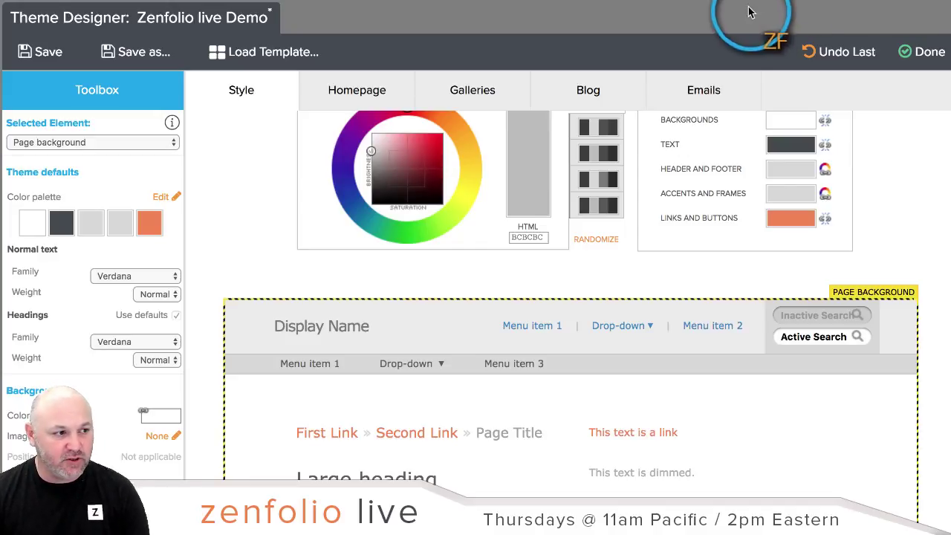
key("ctrl+Tab")
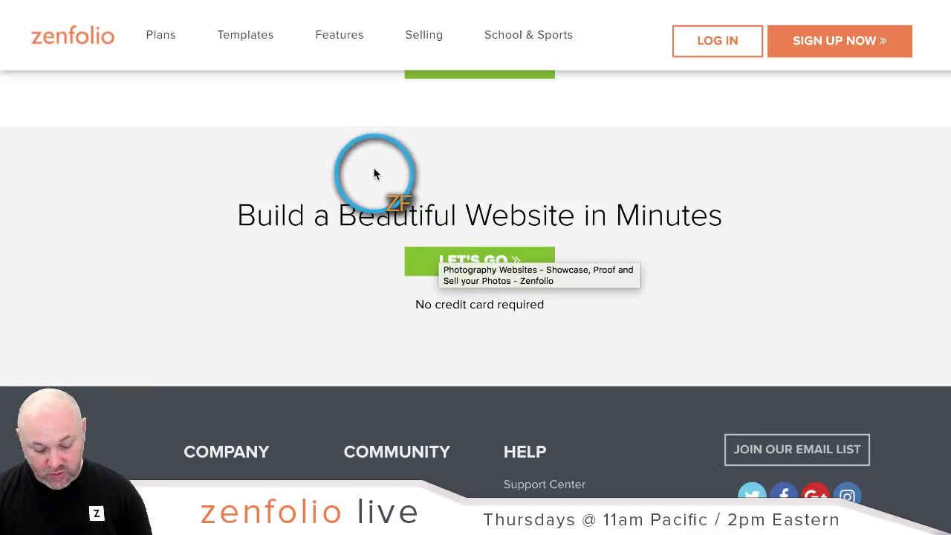
Step: Screenshot a small patch of the green LET'S GO button on the Zenfolio homepage
key("super+shift+4")
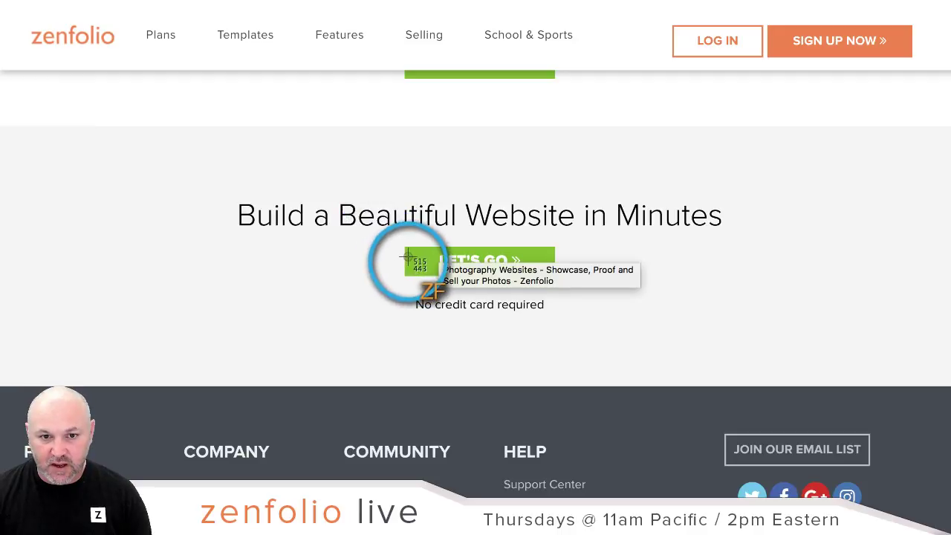
left_click_drag(411, 254, 430, 271)
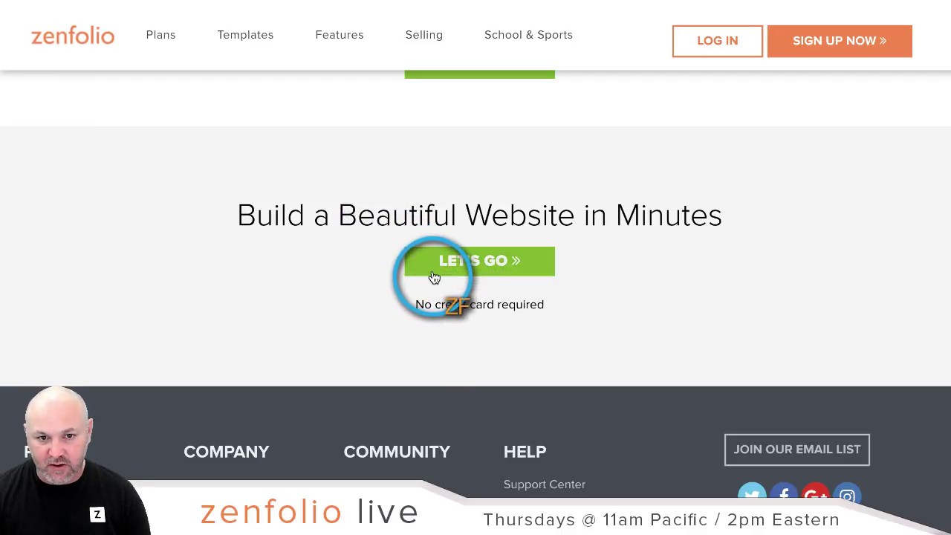
left_click(672, 0)
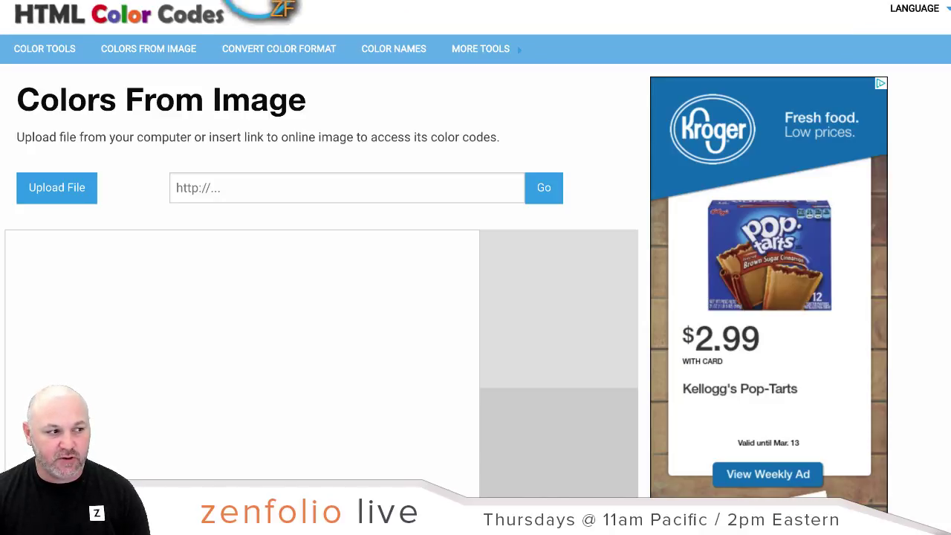
Step: Upload the green button screenshot from the Desktop to Colors From Image
left_click(453, 42)
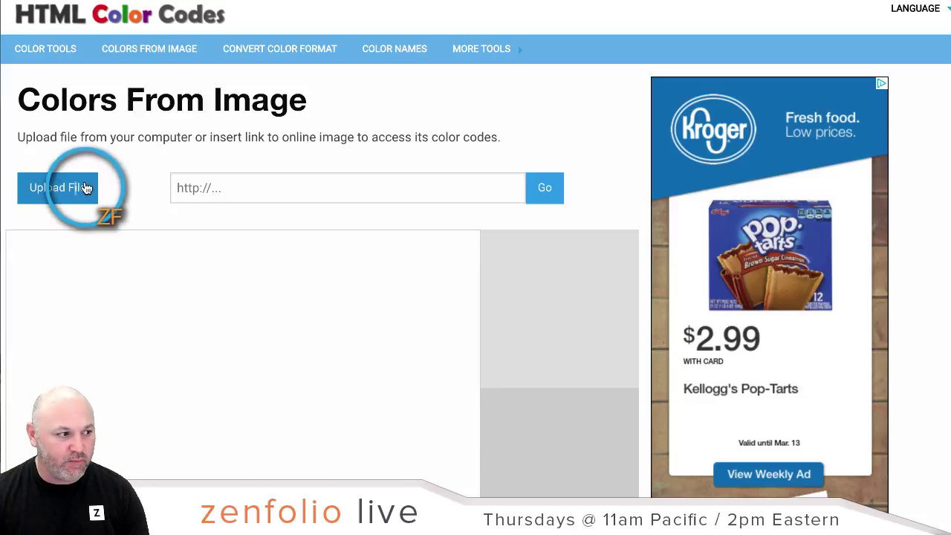
left_click(86, 191)
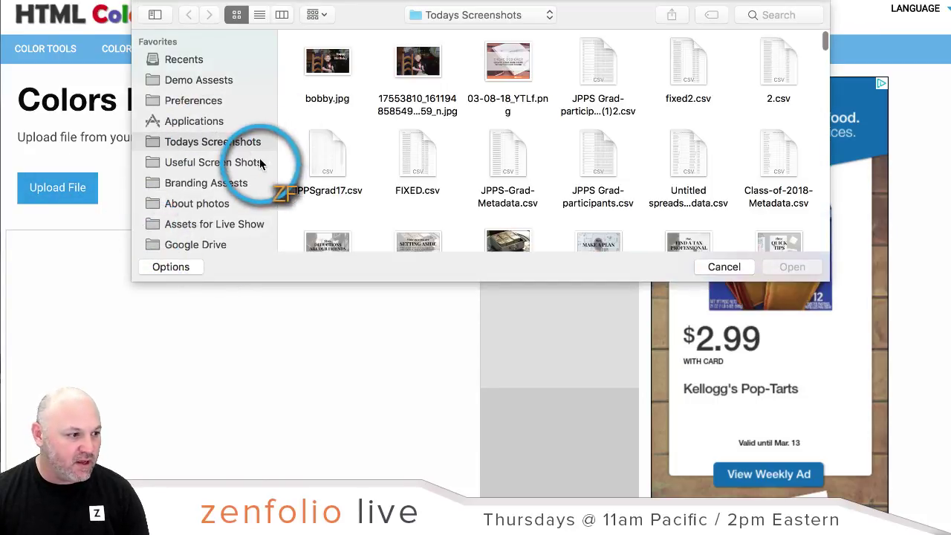
scroll(259, 159, "down", 3)
scroll(258, 159, "down", 3)
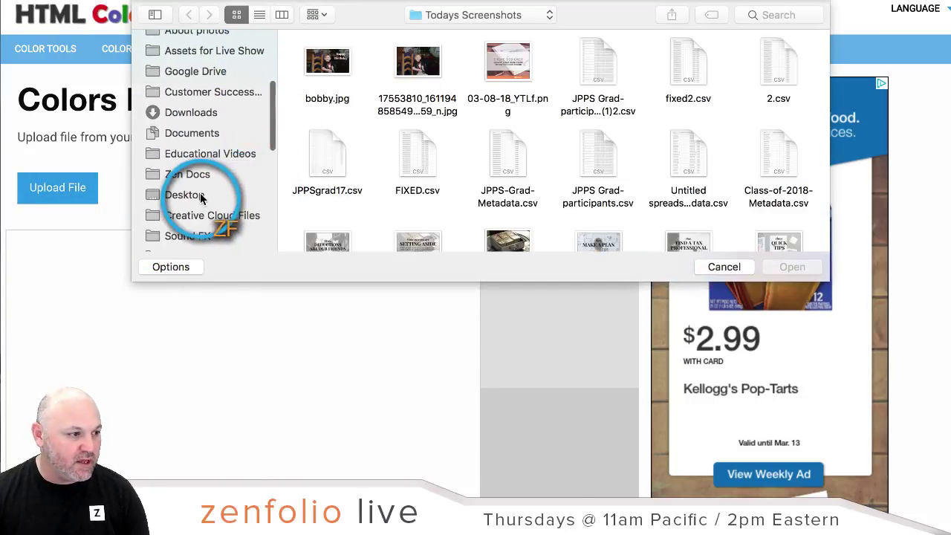
left_click(186, 195)
left_click(324, 62)
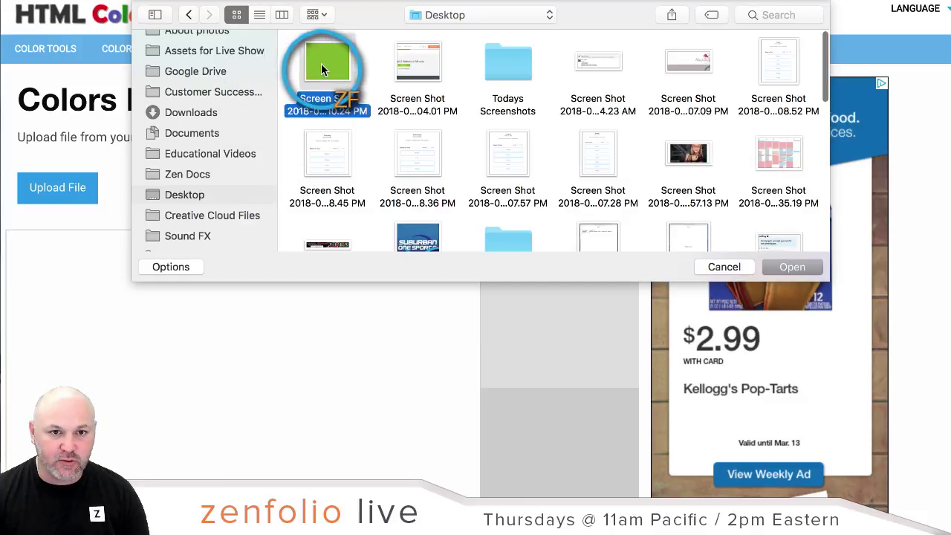
left_click(787, 264)
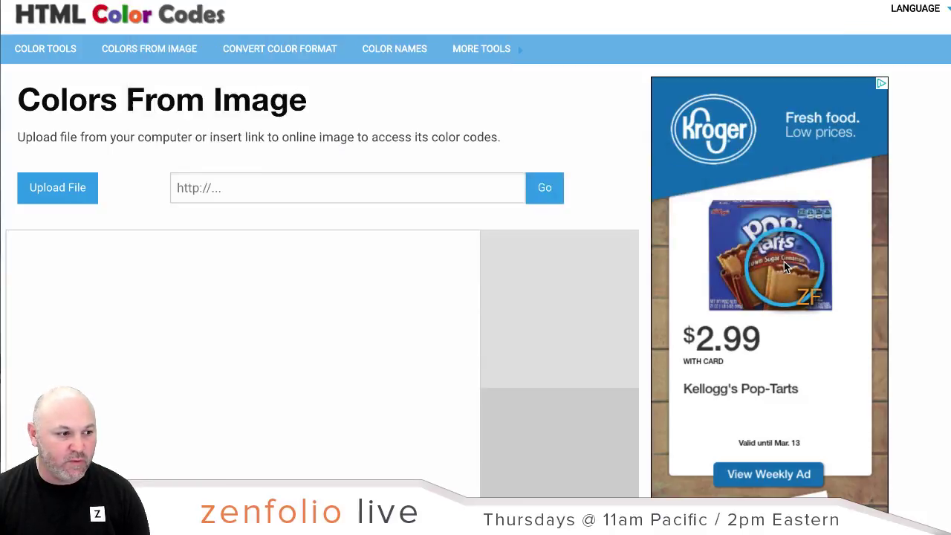
scroll(422, 208, "down", 5)
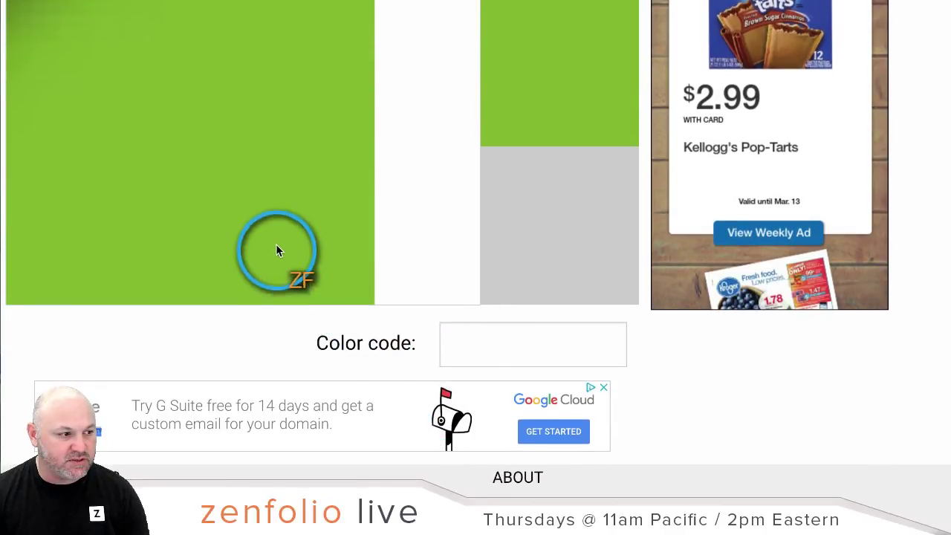
Step: Copy the reported green colour code 7FB91B
left_click(280, 228)
left_click_drag(455, 345, 517, 344)
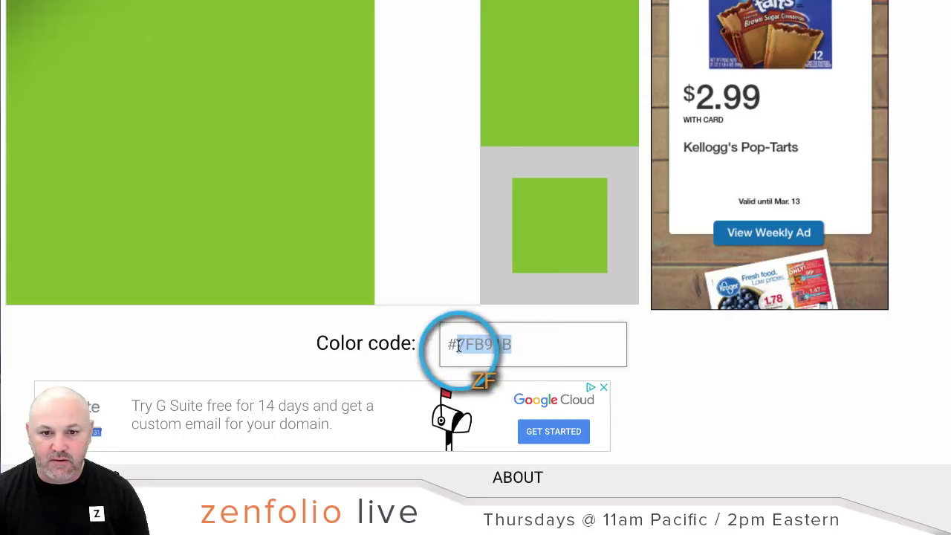
right_click(480, 344)
left_click(516, 369)
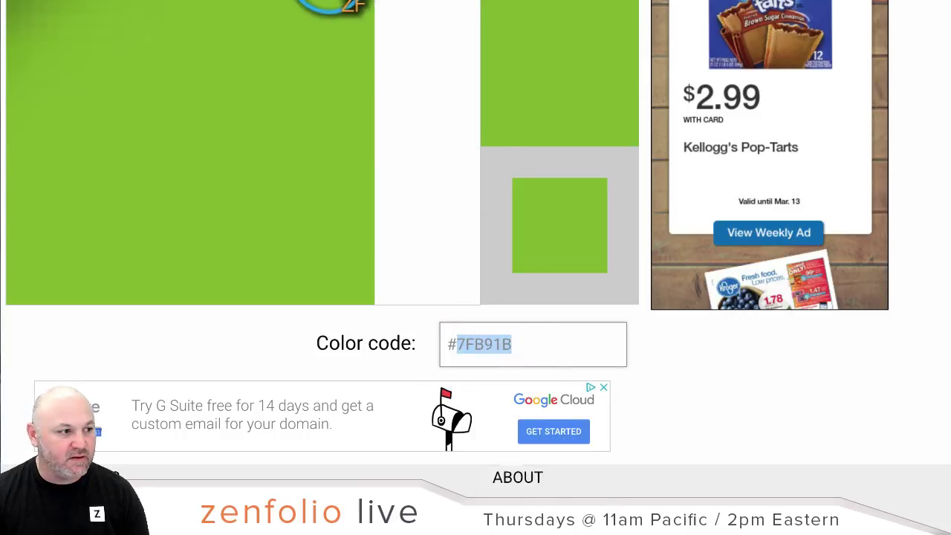
key("super+Tab")
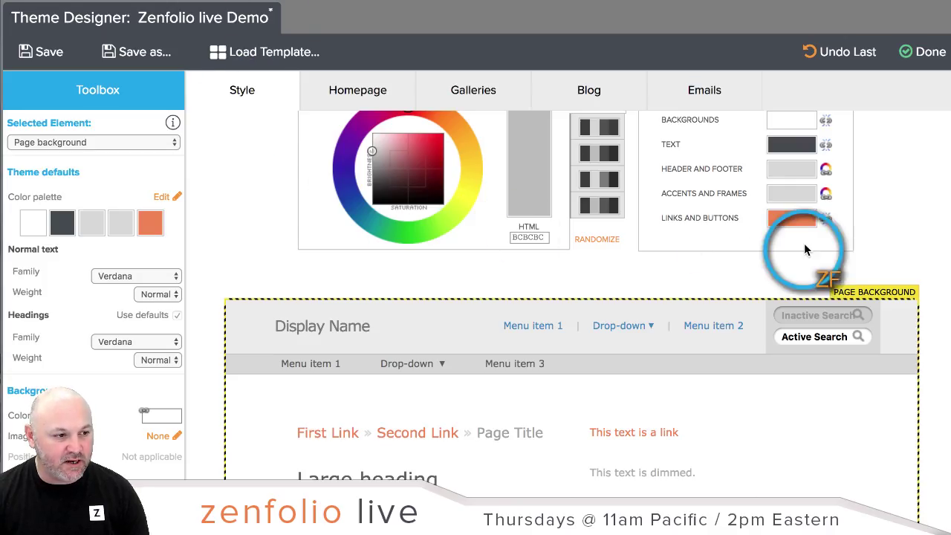
Step: Paste green 7FB91B as the Header and Footer colour
scroll(843, 276, "up", 2)
scroll(880, 222, "up", 1)
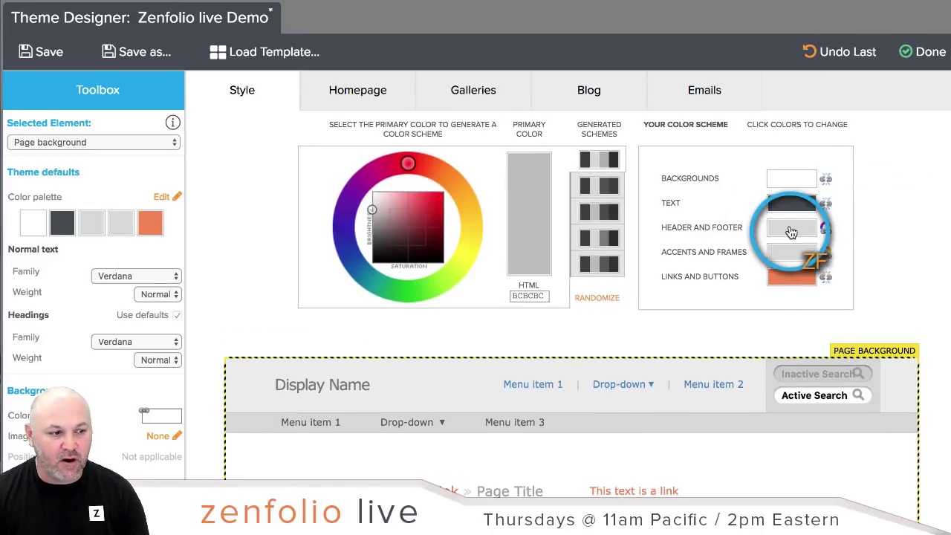
left_click(791, 234)
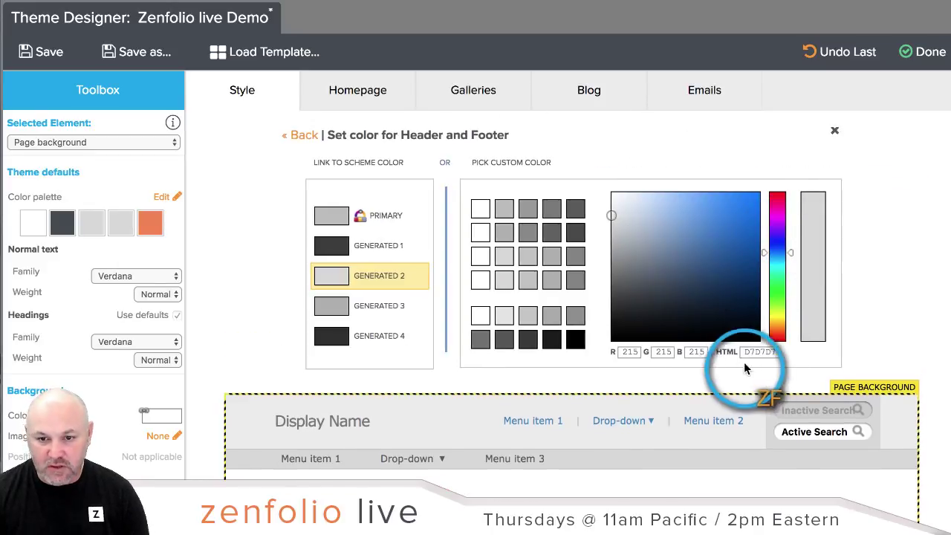
left_click(762, 353)
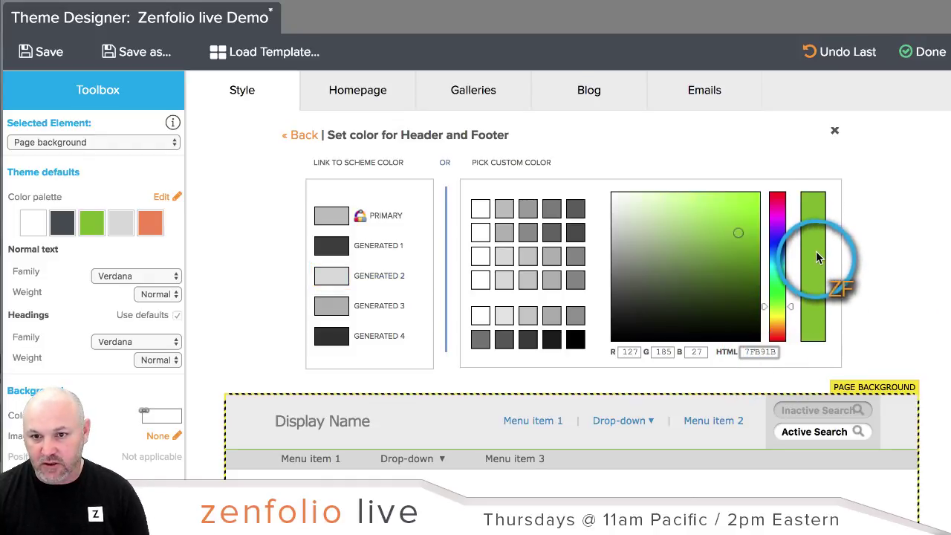
left_click(301, 136)
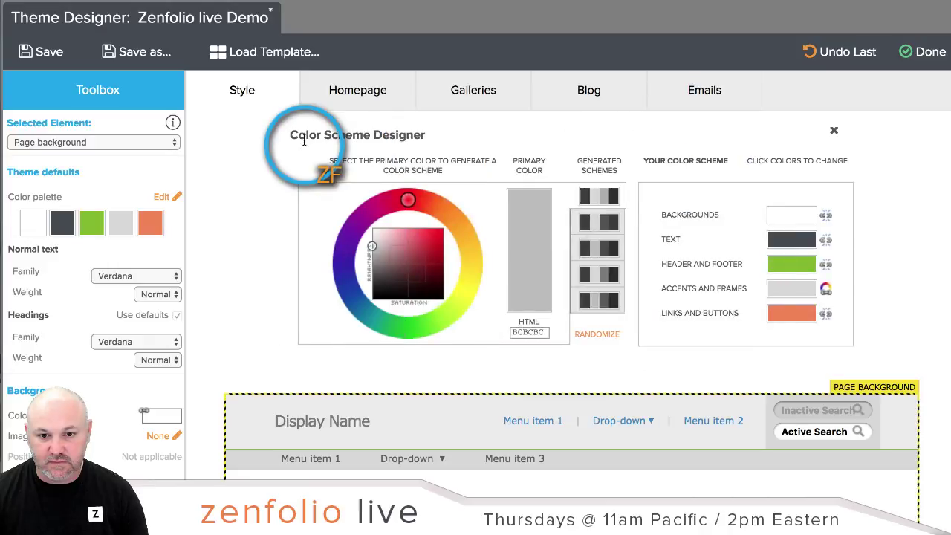
Step: Check the green header in the preview and save the theme
scroll(329, 296, "down", 2)
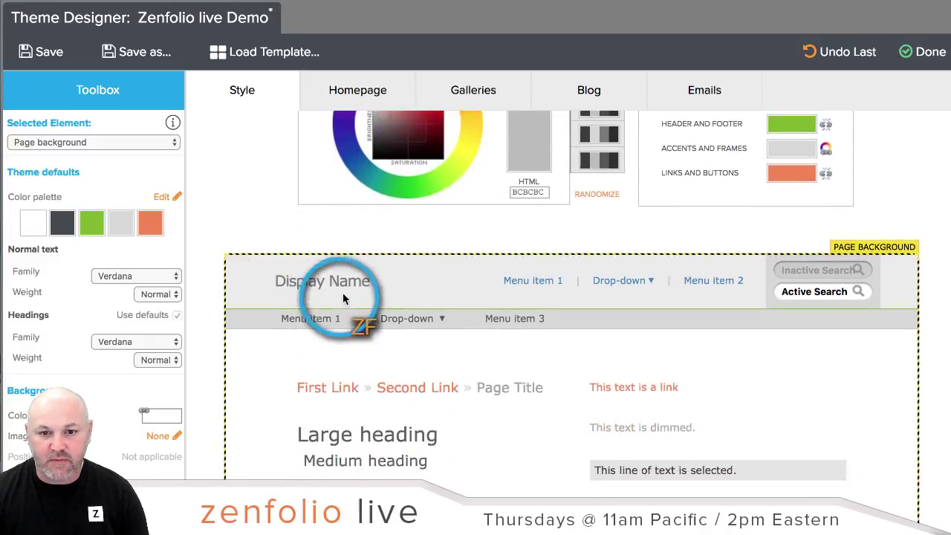
scroll(329, 296, "down", 5)
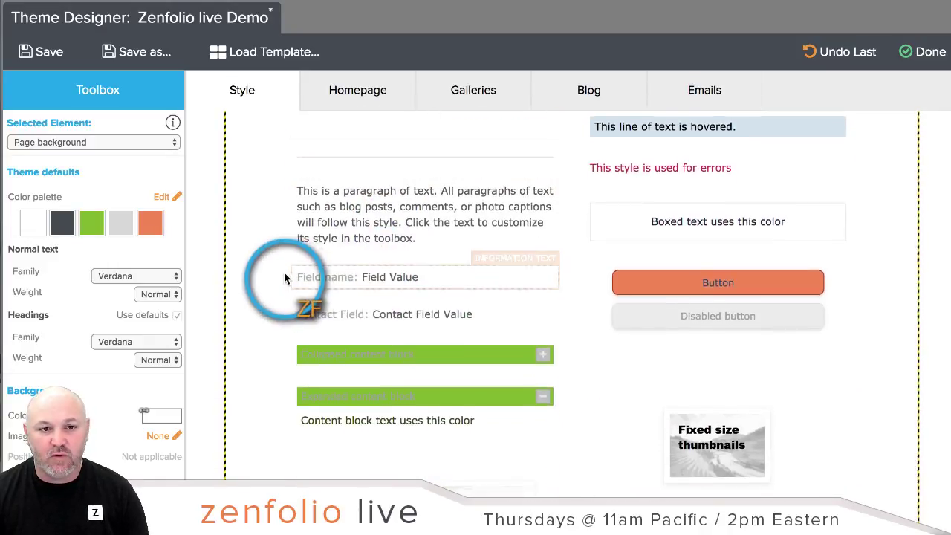
scroll(284, 278, "up", 6)
left_click(49, 52)
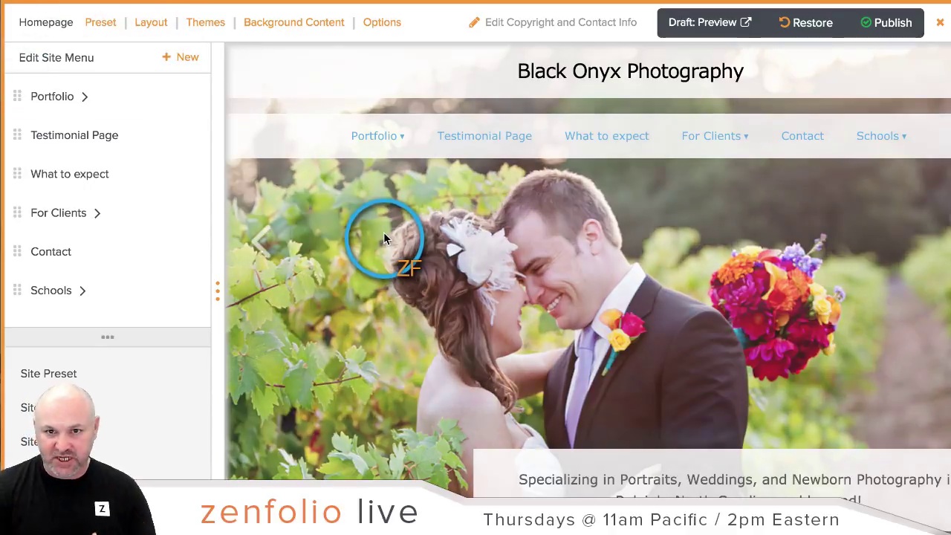
key("ctrl+Tab")
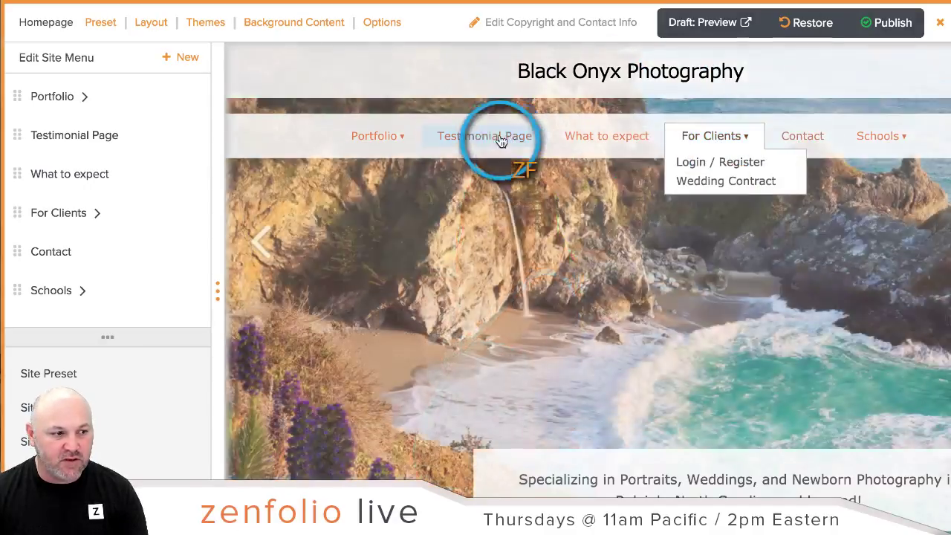
mouse_move(400, 138)
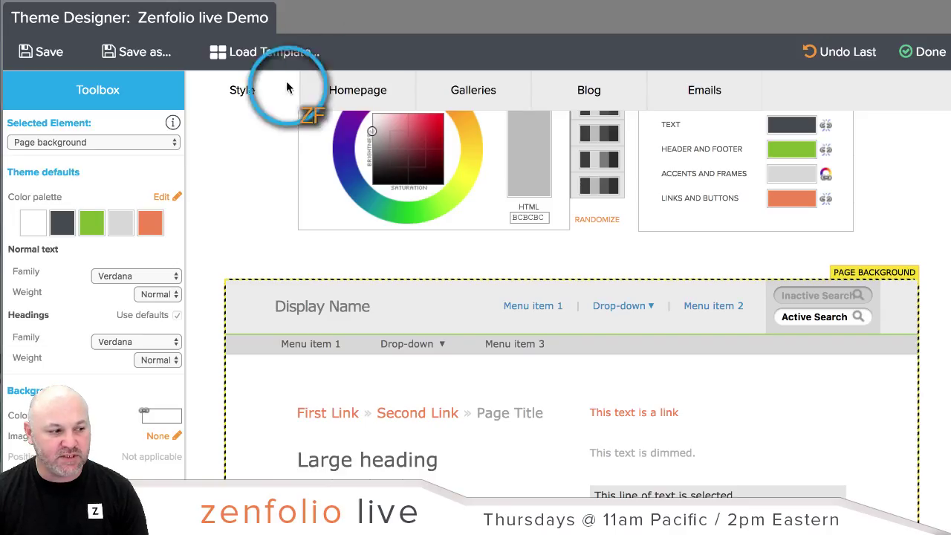
Step: Select the homepage's horizontal menu and edit its Hovered Menu Items Text Color
left_click(361, 102)
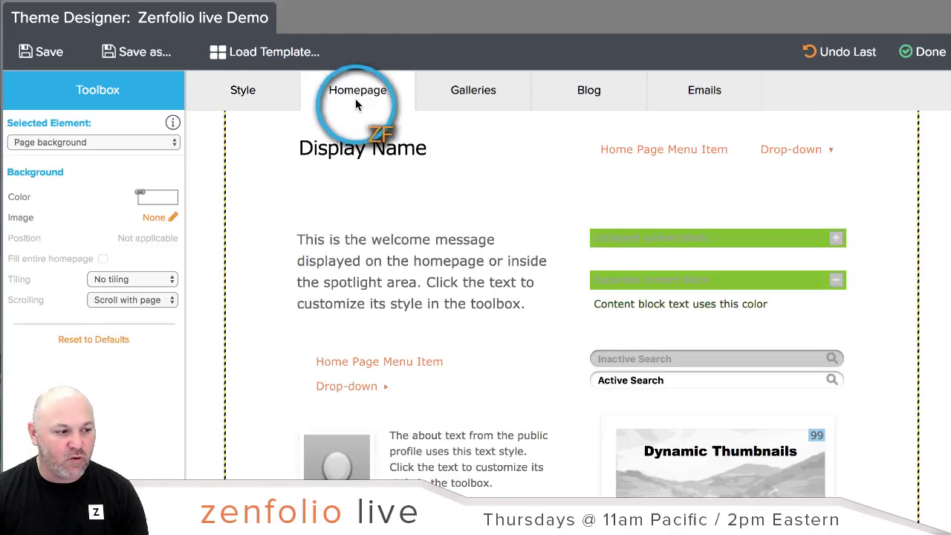
scroll(424, 240, "up", 3)
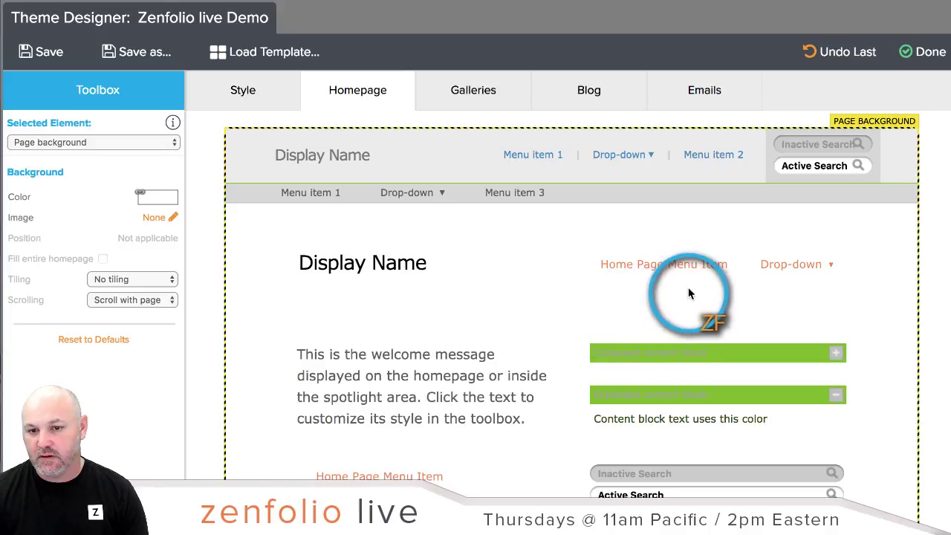
mouse_move(798, 273)
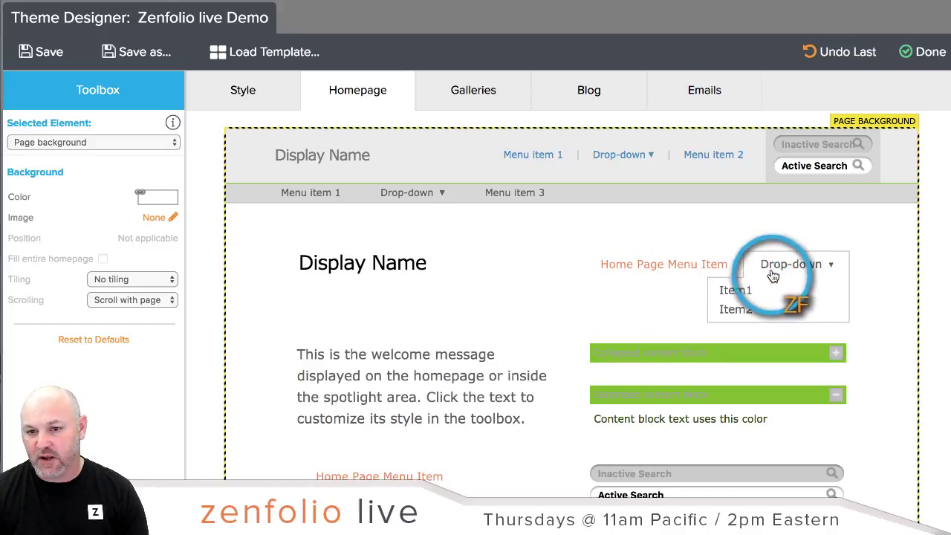
left_click(608, 269)
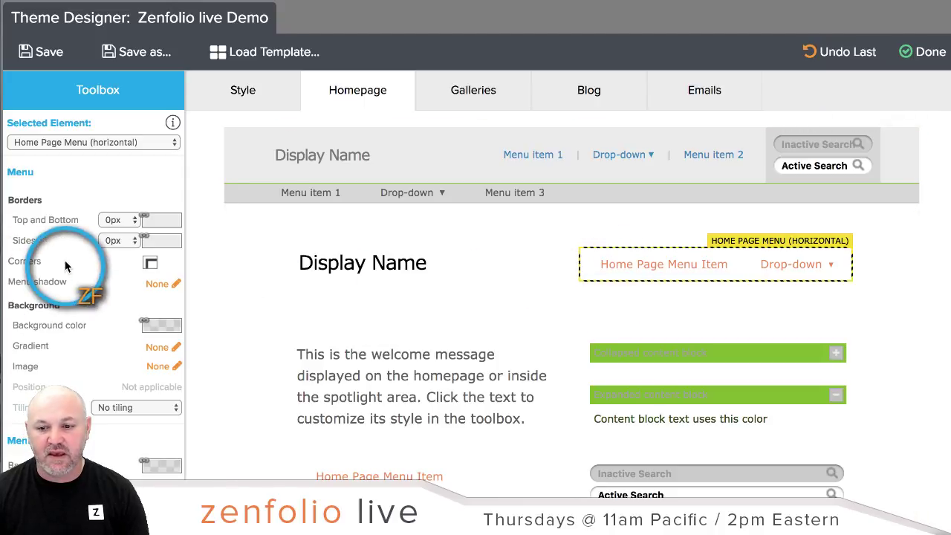
scroll(29, 266, "down", 5)
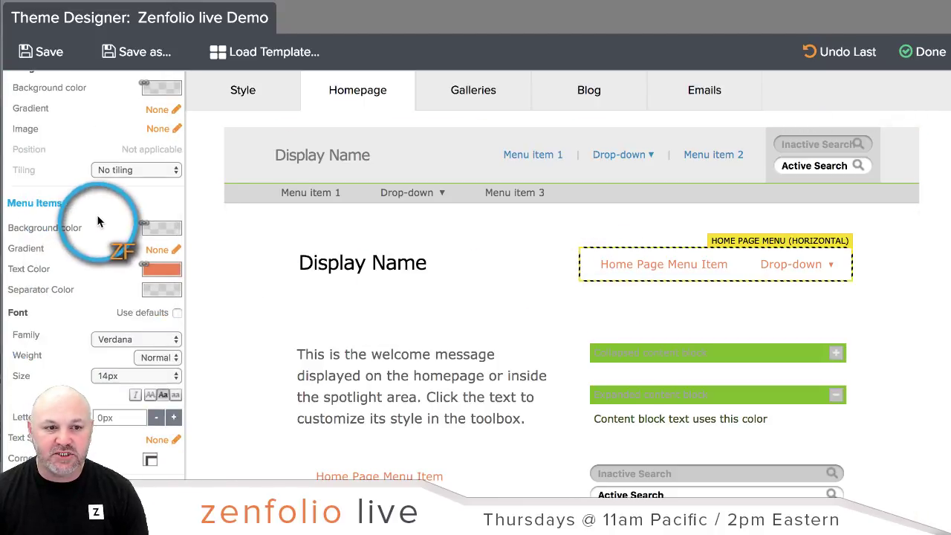
scroll(98, 221, "down", 5)
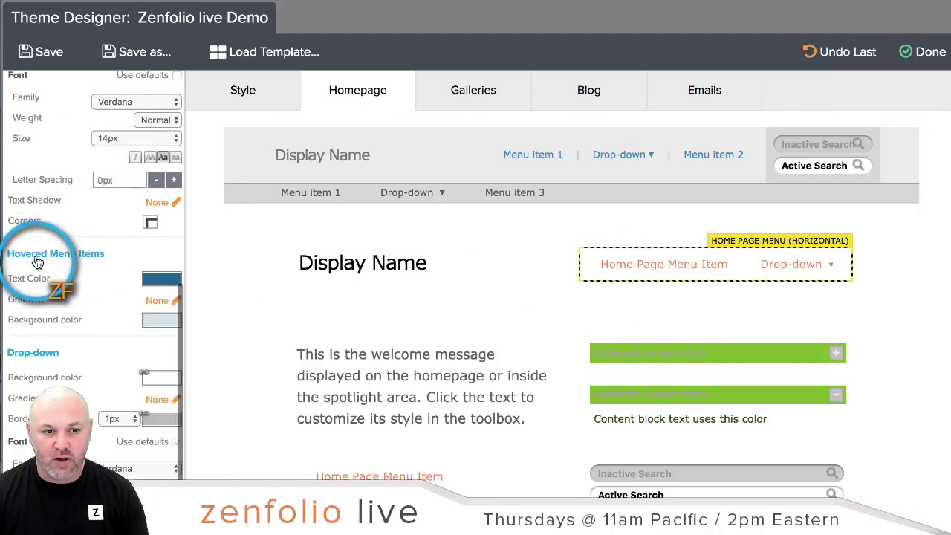
left_click(156, 281)
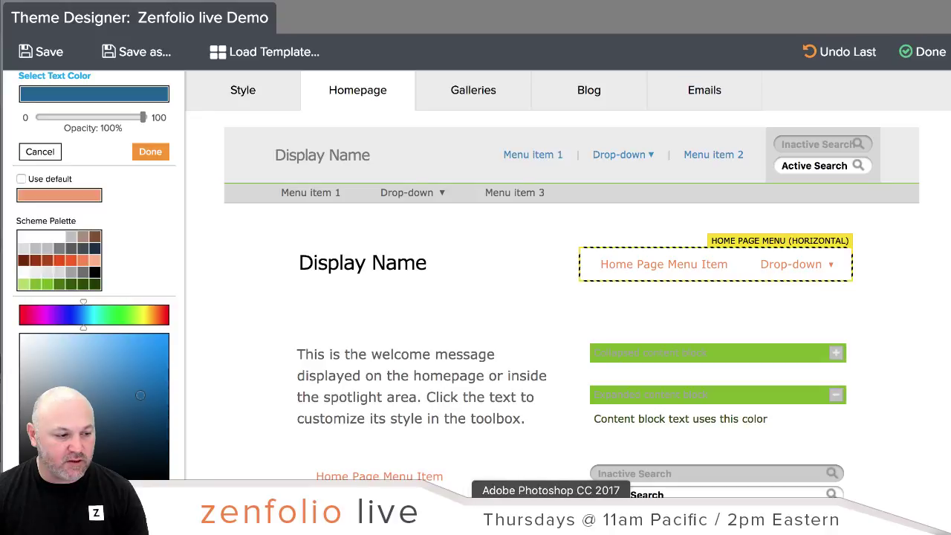
Step: Copy the dark grey code 454a50 from Photoshop's foreground colour
left_click(551, 521)
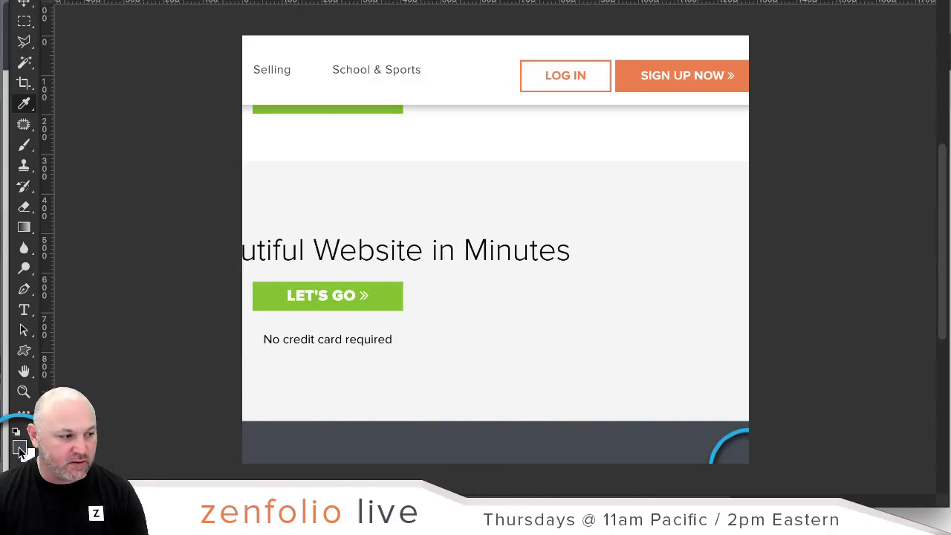
left_click(20, 448)
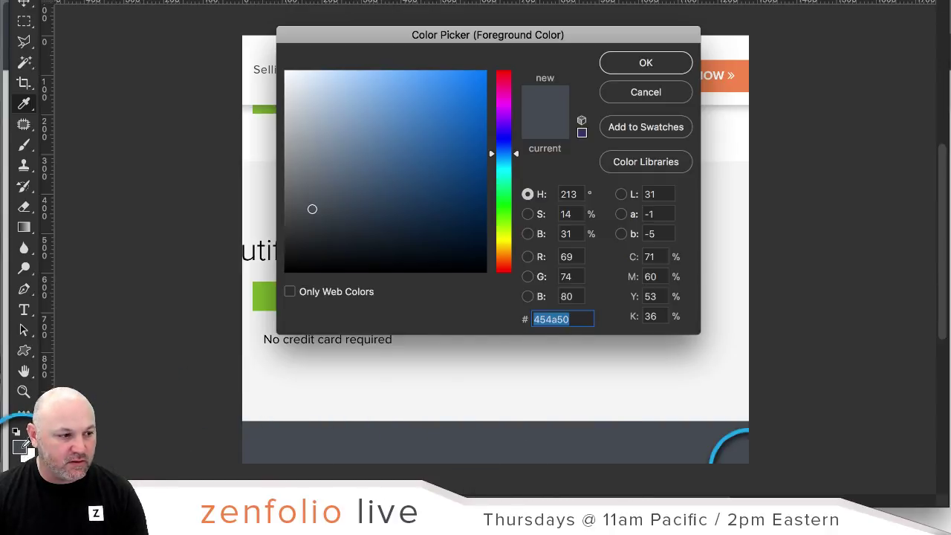
right_click(548, 324)
left_click(584, 384)
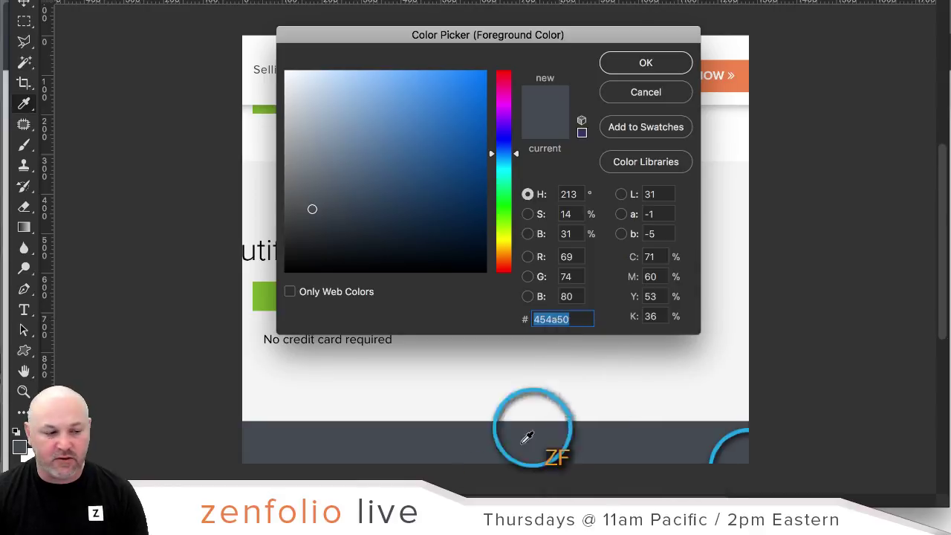
key("super+Tab")
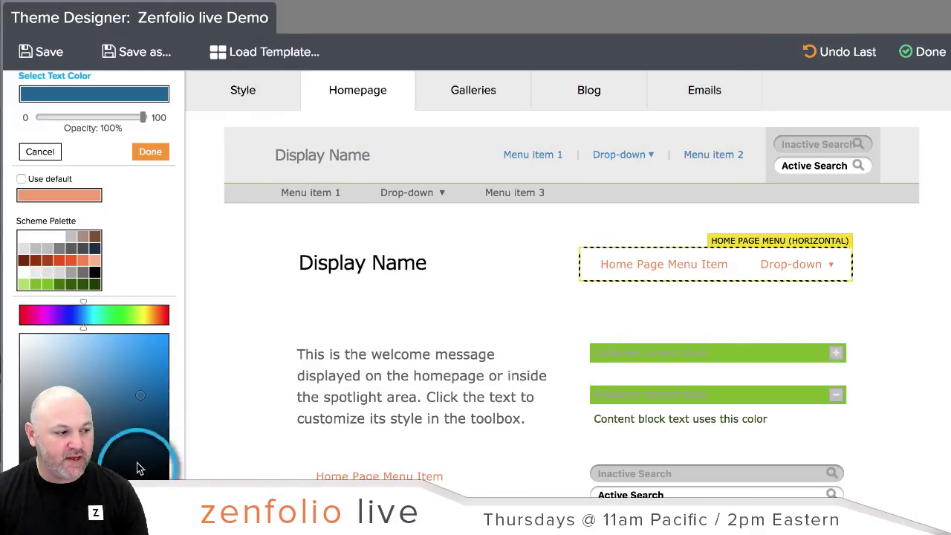
Step: Apply the dark grey hovered-item text colour and confirm a pale blue D2E2ED hover background
scroll(196, 276, "down", 1)
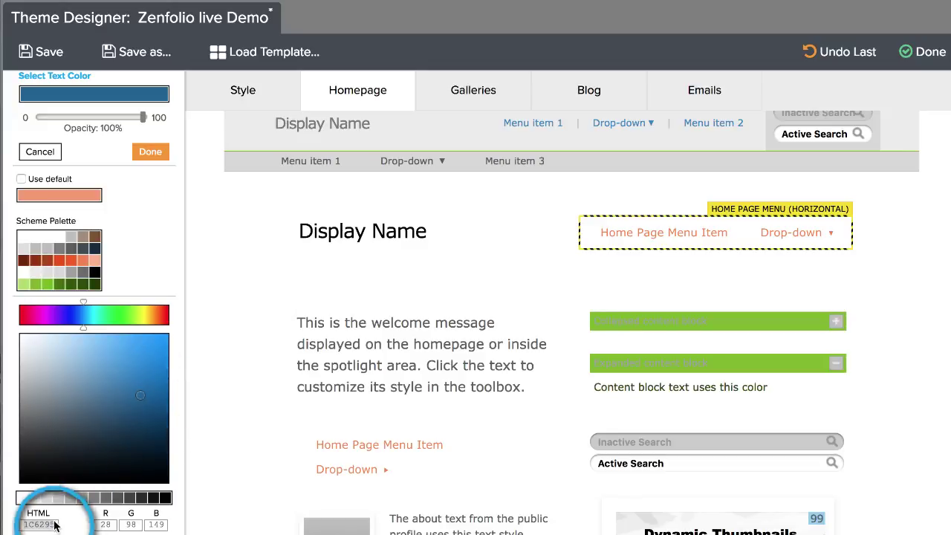
scroll(260, 368, "down", 3)
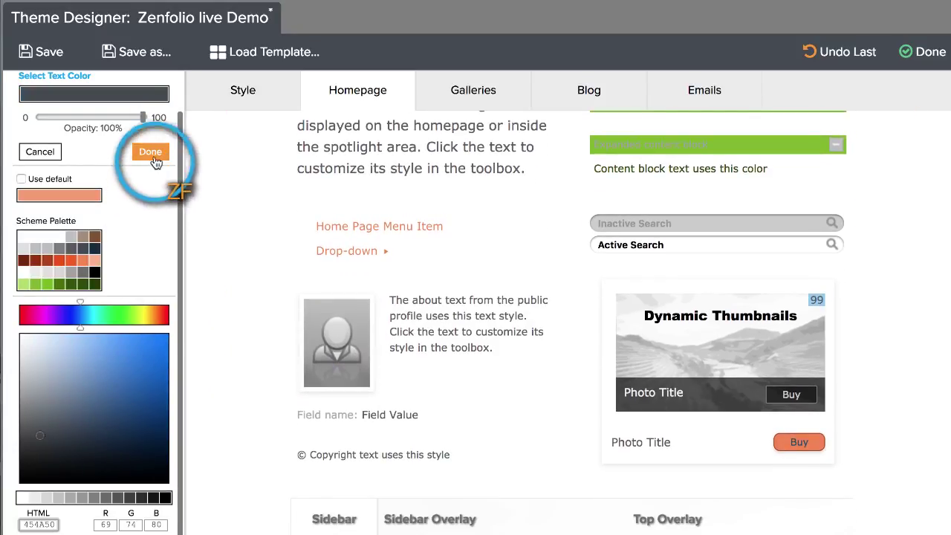
left_click(152, 151)
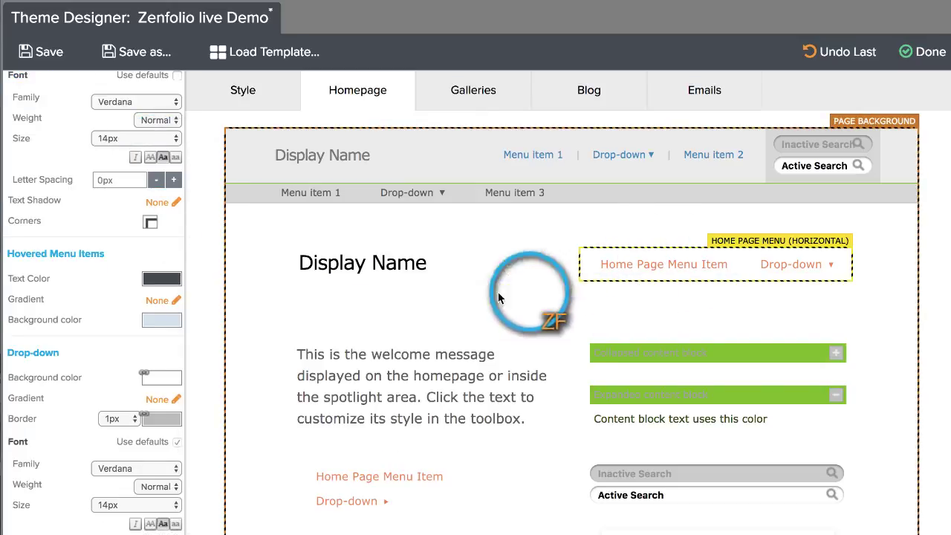
scroll(139, 334, "down", 4)
scroll(140, 334, "up", 1)
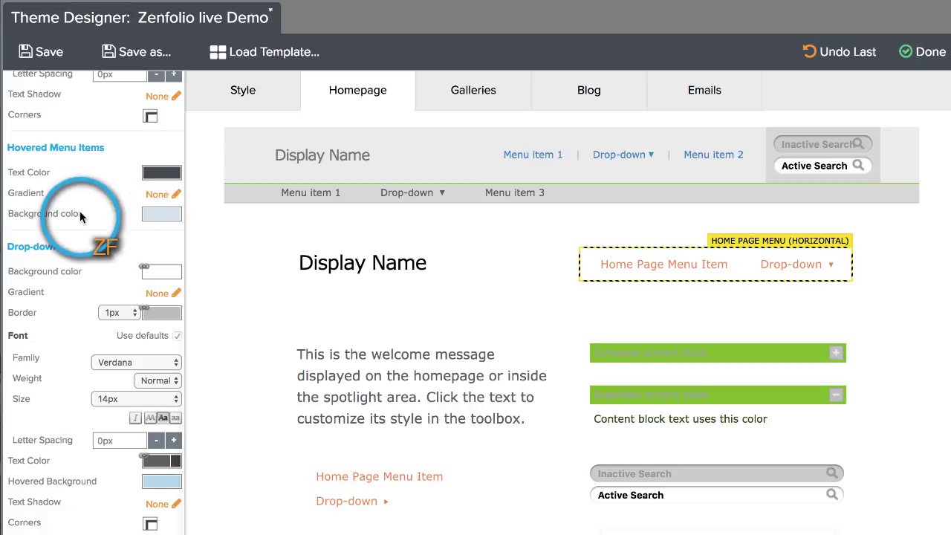
left_click(159, 214)
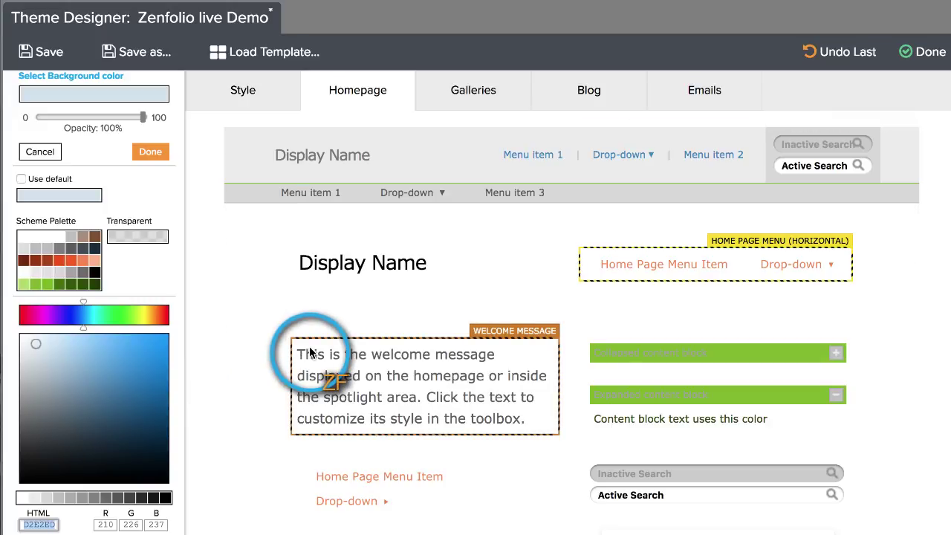
left_click(162, 152)
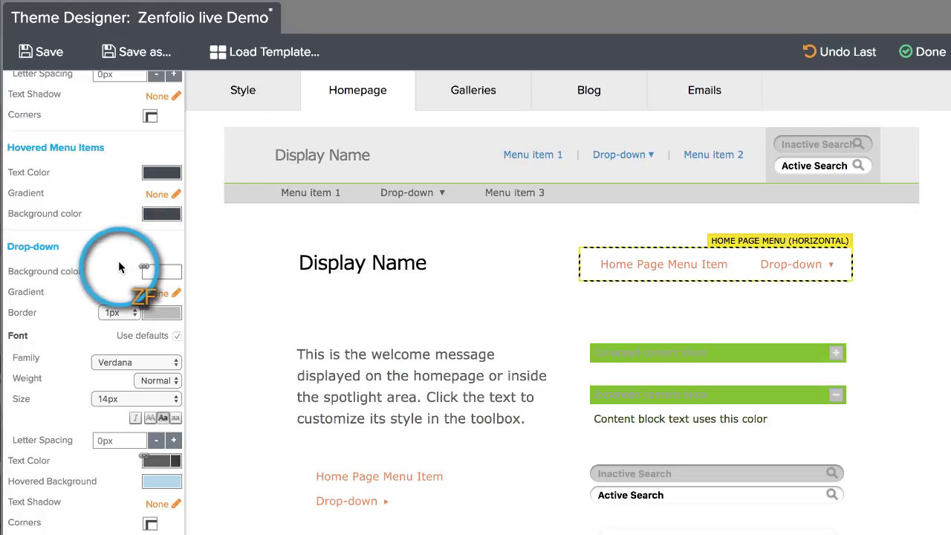
Step: Set the hovered menu items' text colour to white FFFFFF
scroll(123, 268, "up", 4)
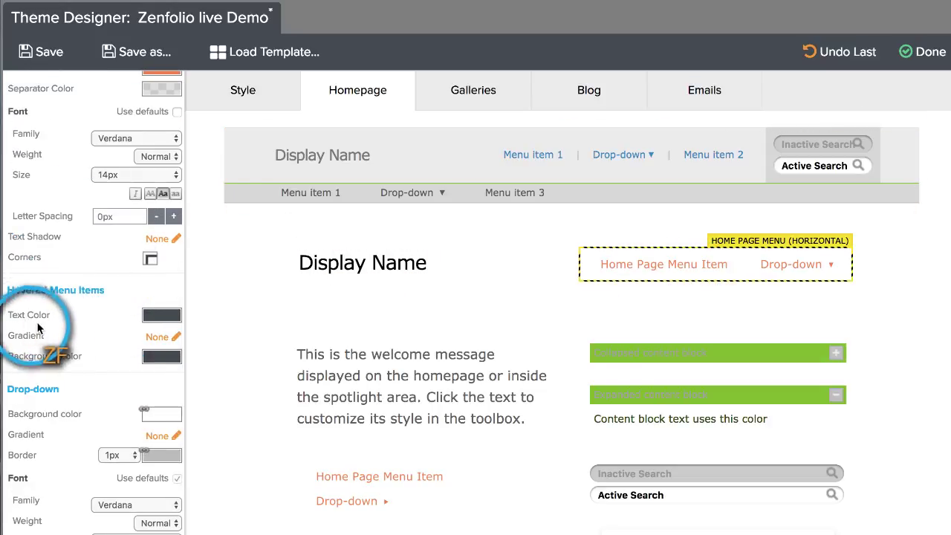
left_click(161, 315)
left_click(19, 336)
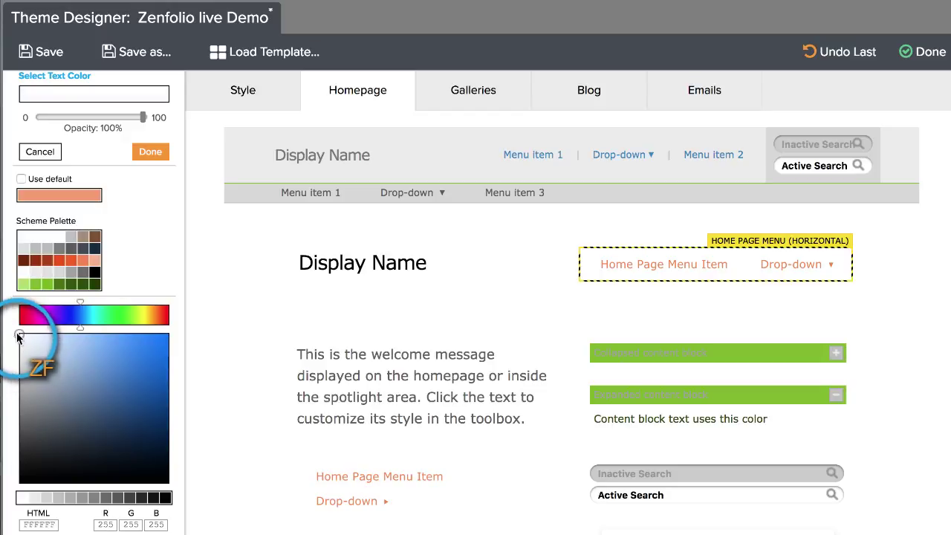
left_click(149, 152)
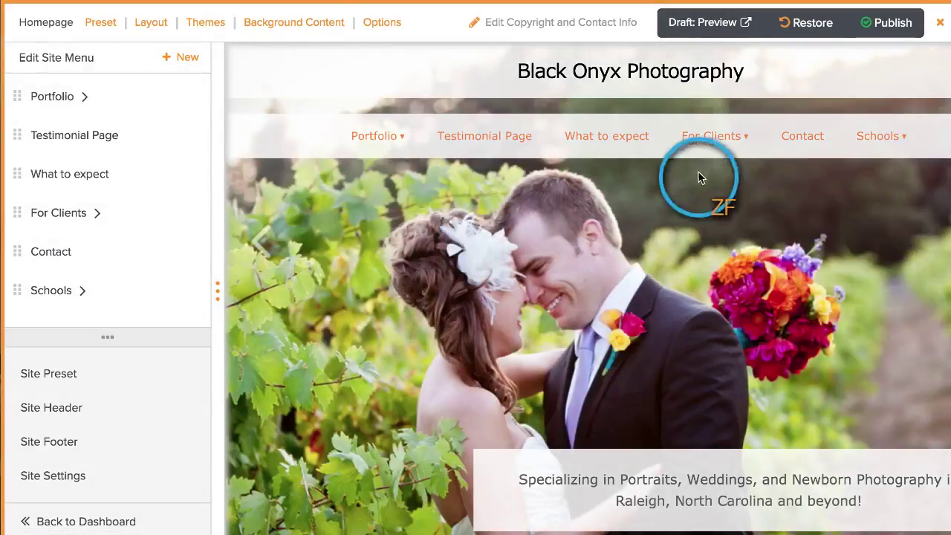
Step: Publish the Black Onyx Photography site's draft theme changes
mouse_move(711, 145)
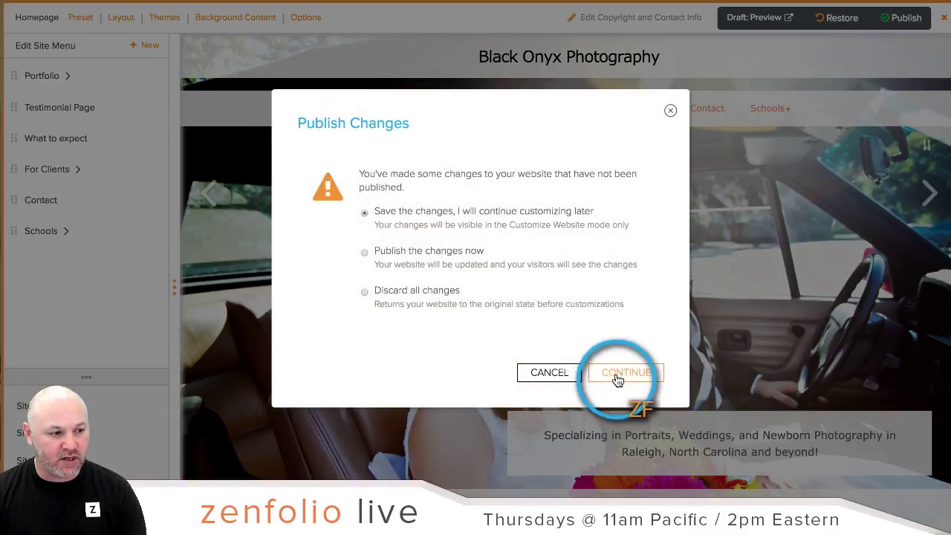
left_click(614, 375)
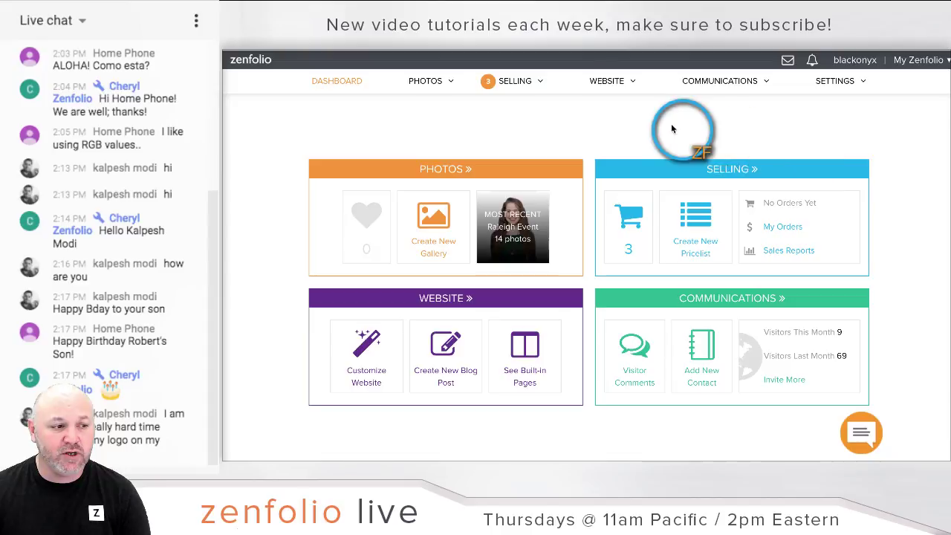
Step: In the photo organizer, expand Clients and open the Smith gallery
left_click(453, 169)
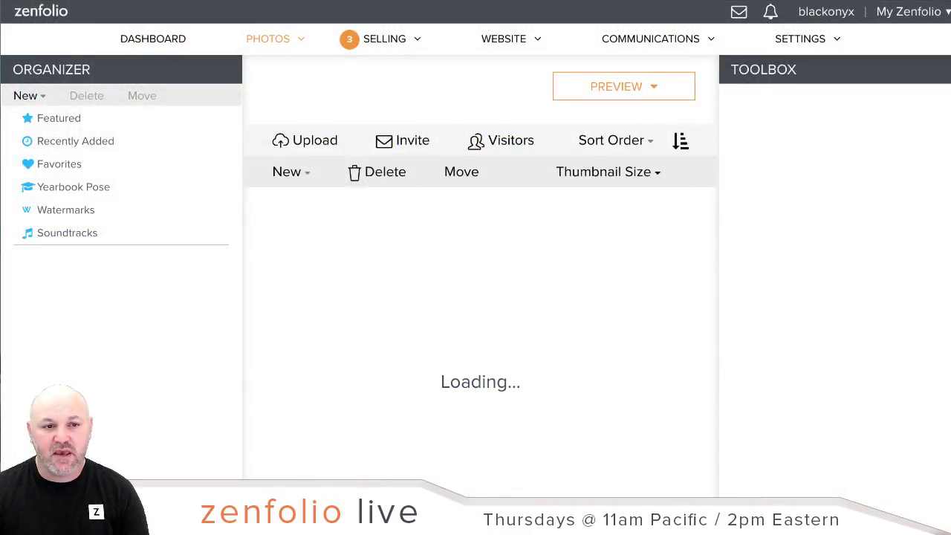
scroll(141, 279, "down", 5)
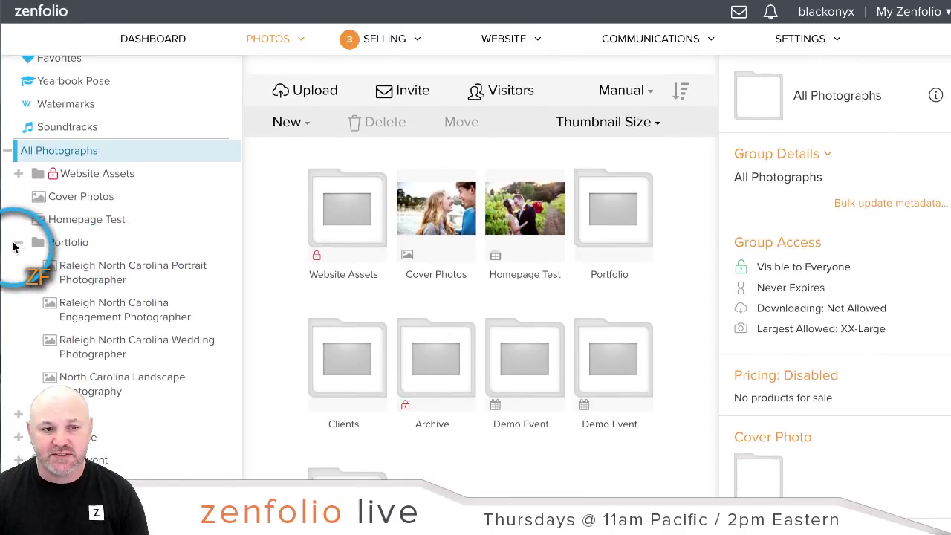
left_click(18, 242)
scroll(183, 249, "down", 3)
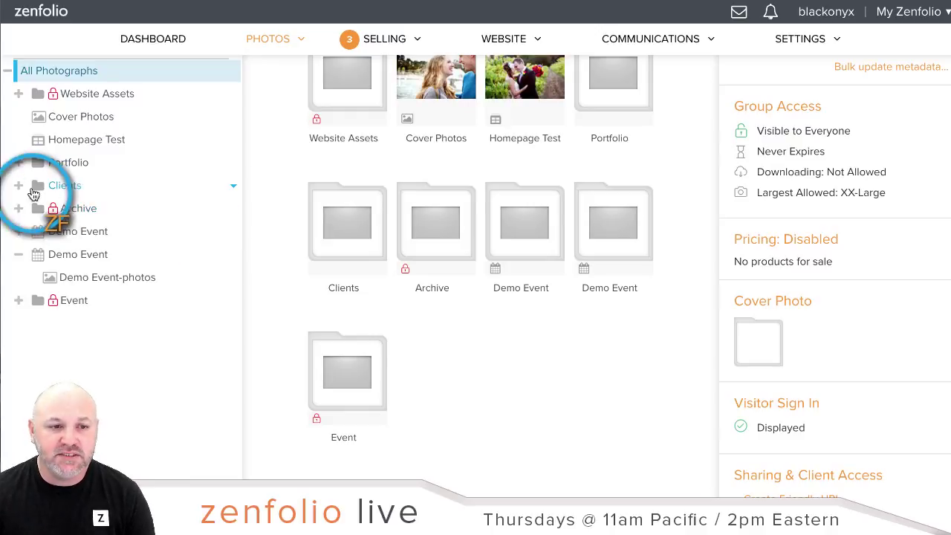
left_click(18, 185)
left_click(68, 211)
scroll(102, 297, "down", 2)
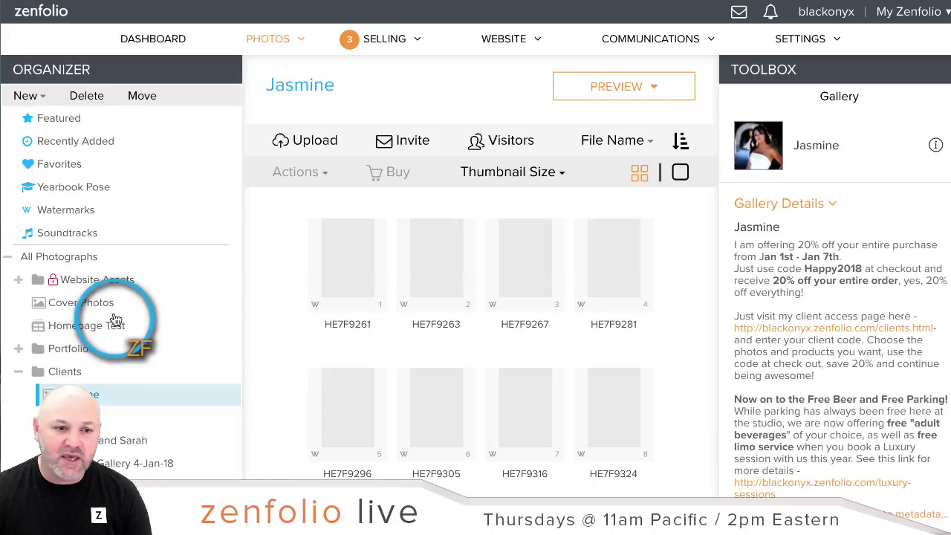
scroll(113, 327, "up", 1)
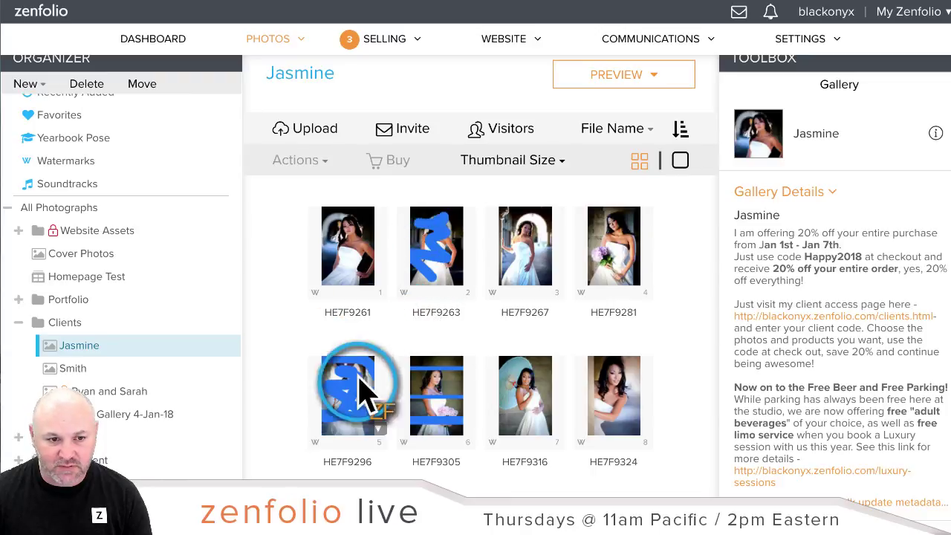
left_click(95, 370)
scroll(155, 329, "down", 2)
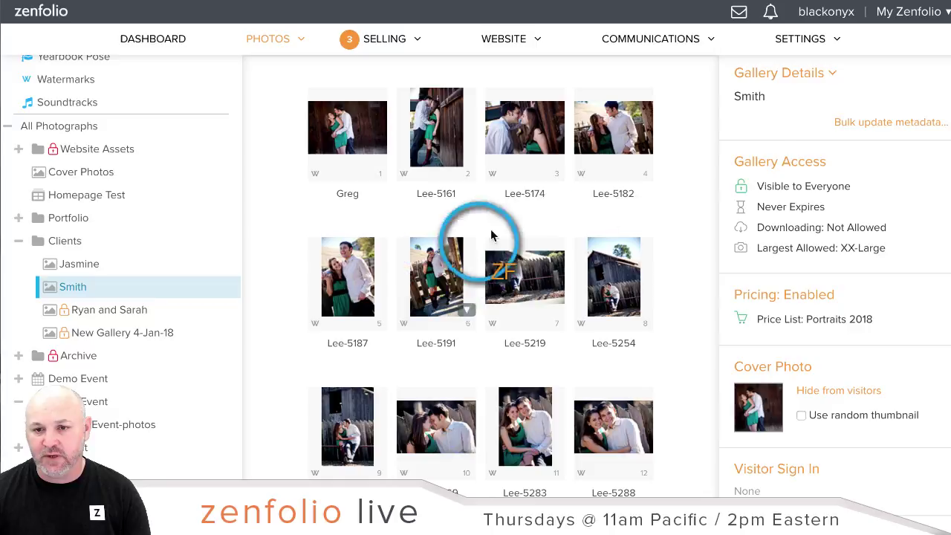
Step: Switch the Smith gallery's access expiration from never to expiring after a set date
left_click(780, 165)
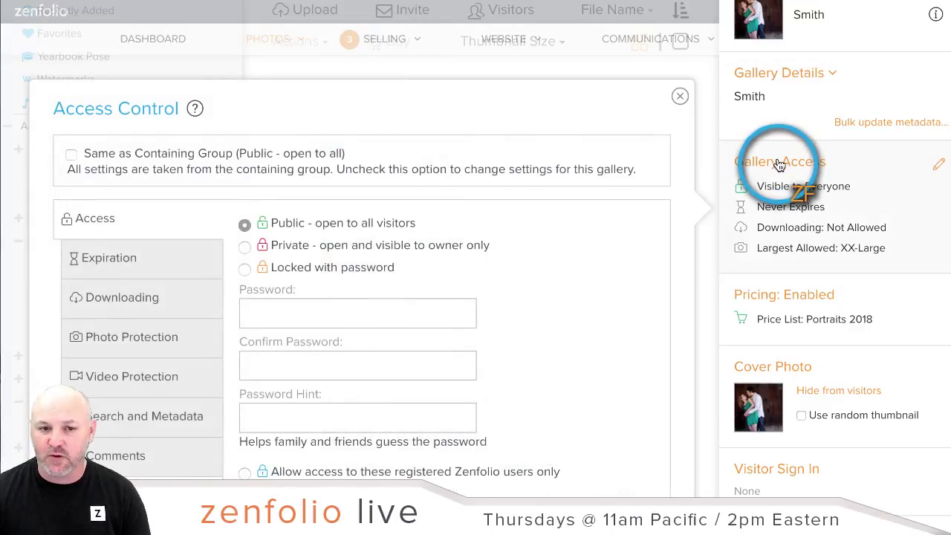
scroll(635, 175, "down", 1)
scroll(635, 173, "down", 3)
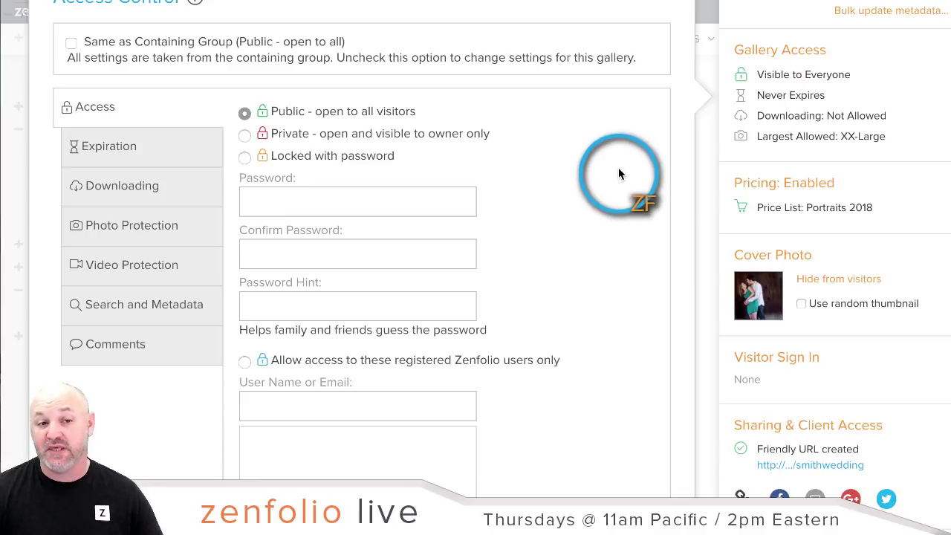
left_click(119, 164)
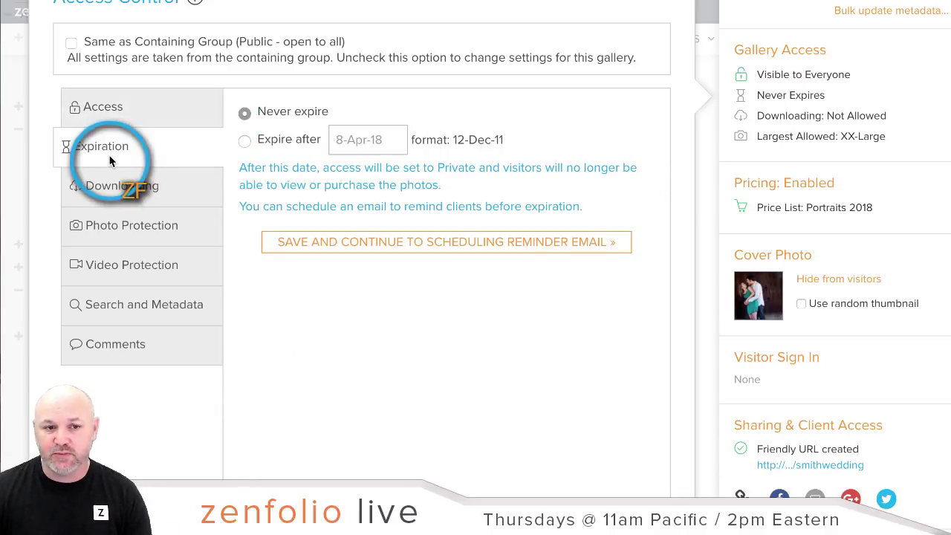
left_click(245, 143)
Step: Pick 11 May 2018 as the gallery's expiry date and save it
left_click(360, 146)
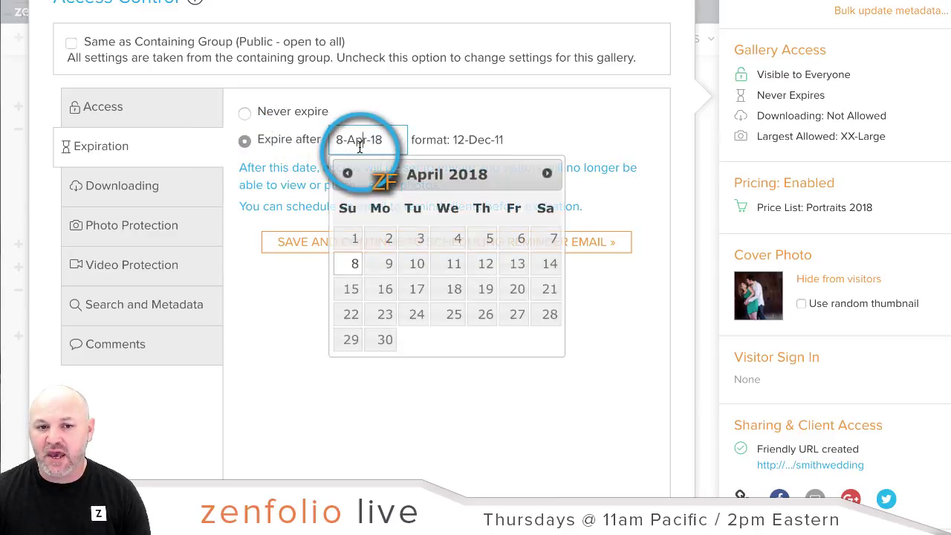
left_click(547, 175)
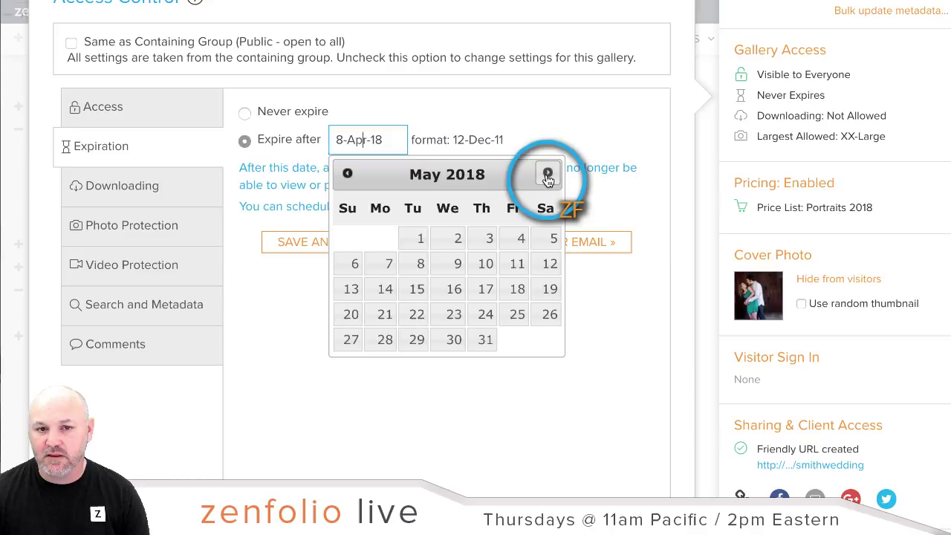
left_click(548, 175)
left_click(347, 174)
left_click(347, 175)
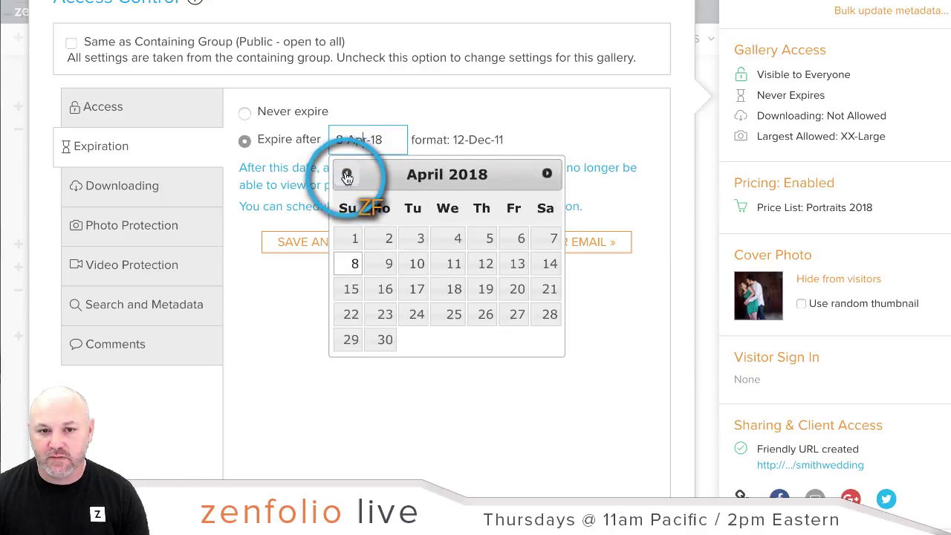
left_click(347, 174)
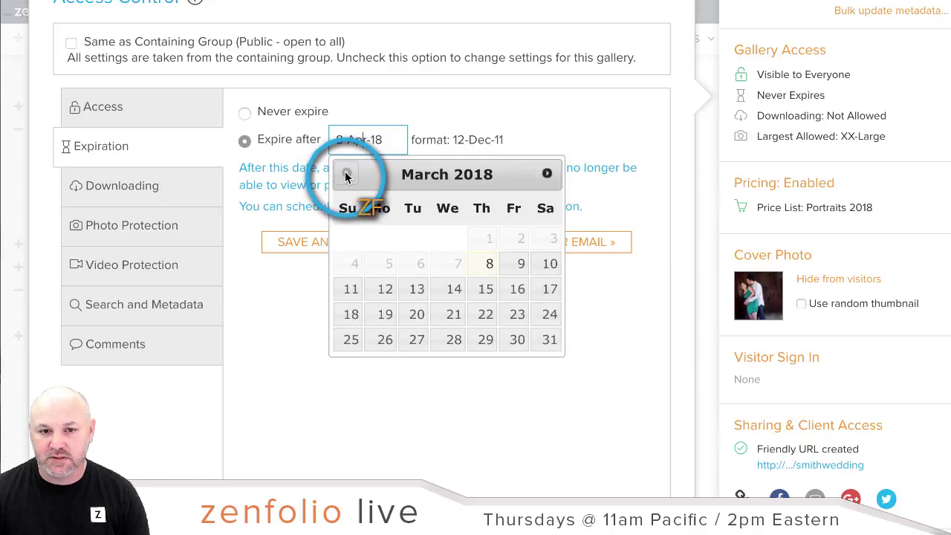
left_click(548, 174)
left_click(548, 175)
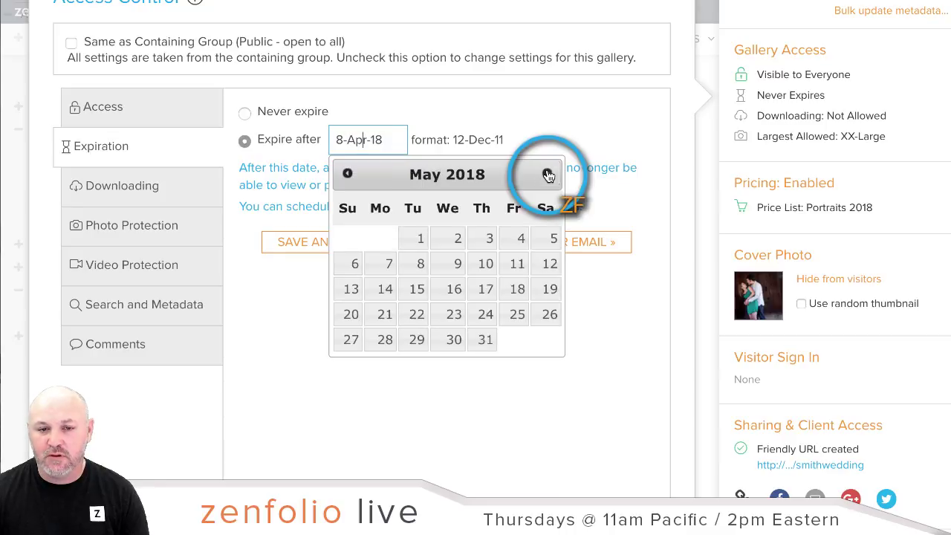
left_click(519, 264)
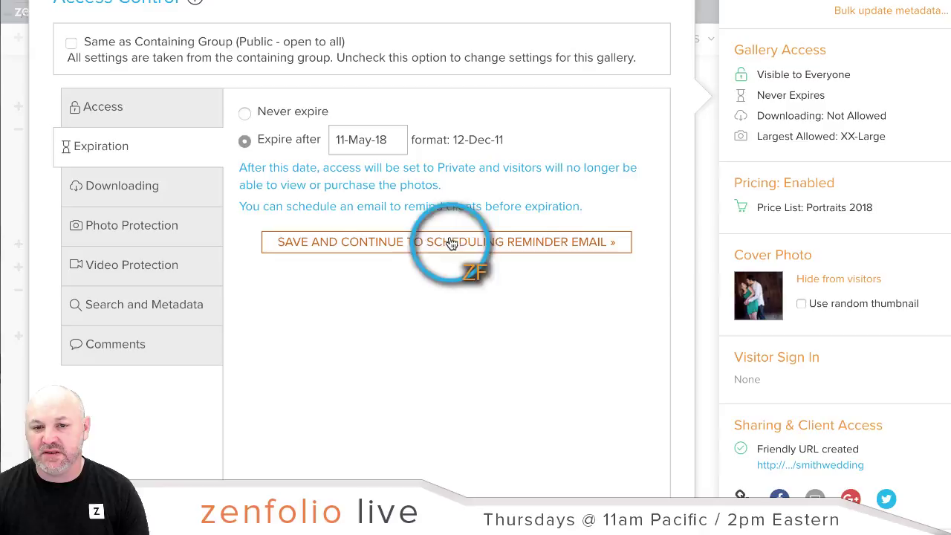
left_click(420, 241)
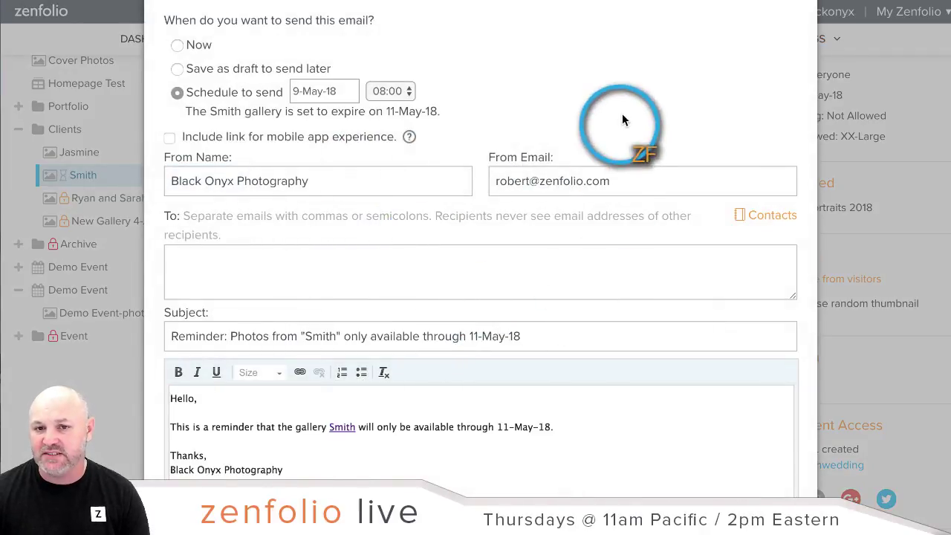
Step: Look over the Gallery Expiry Reminder email, then cancel it without scheduling
left_click(544, 267)
scroll(588, 120, "down", 1)
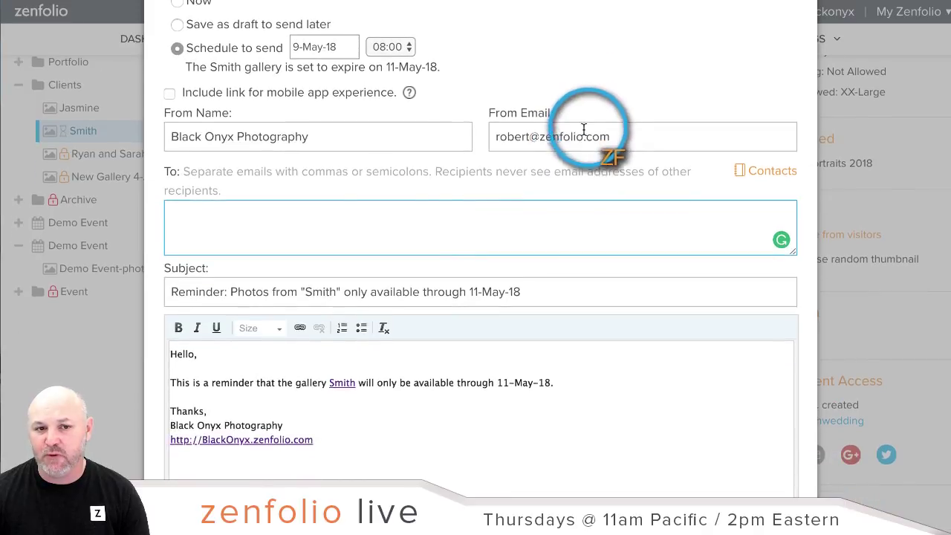
scroll(584, 212, "down", 5)
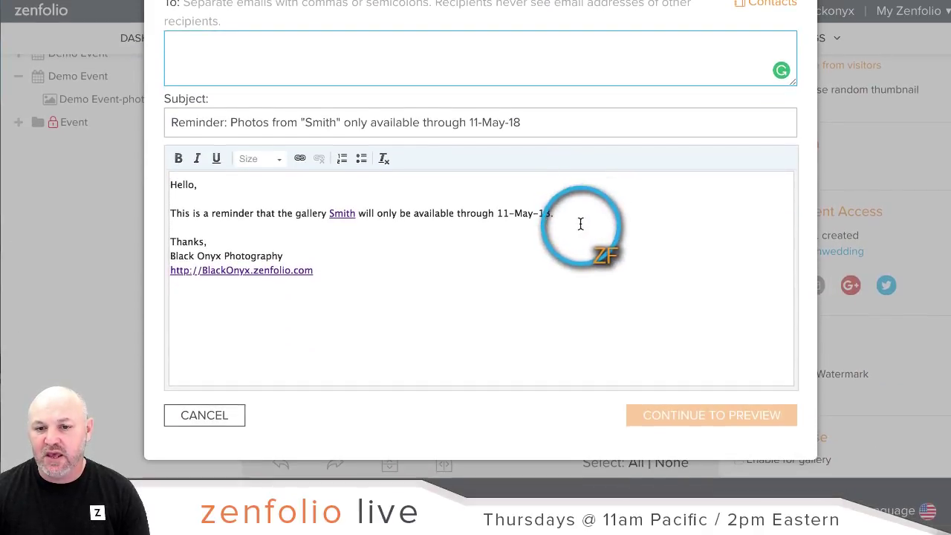
scroll(579, 260, "up", 7)
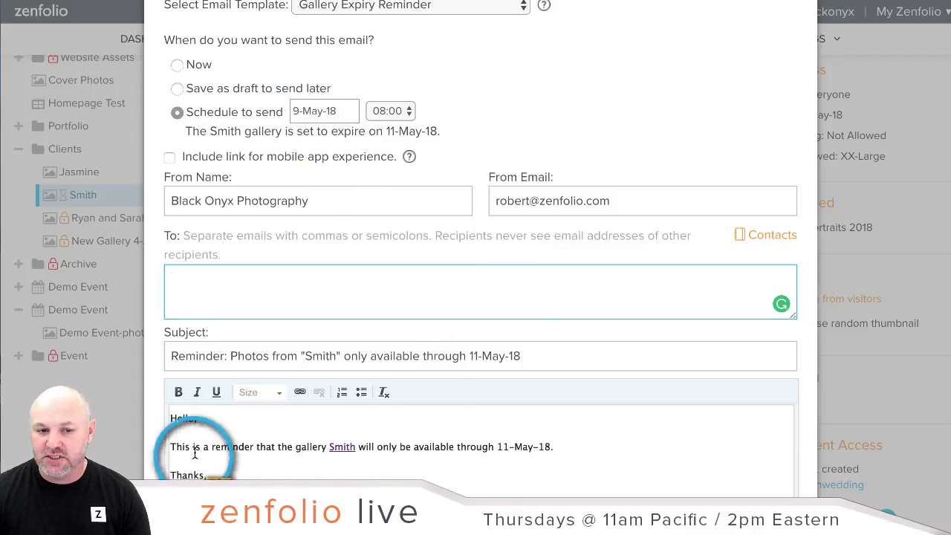
scroll(610, 409, "down", 7)
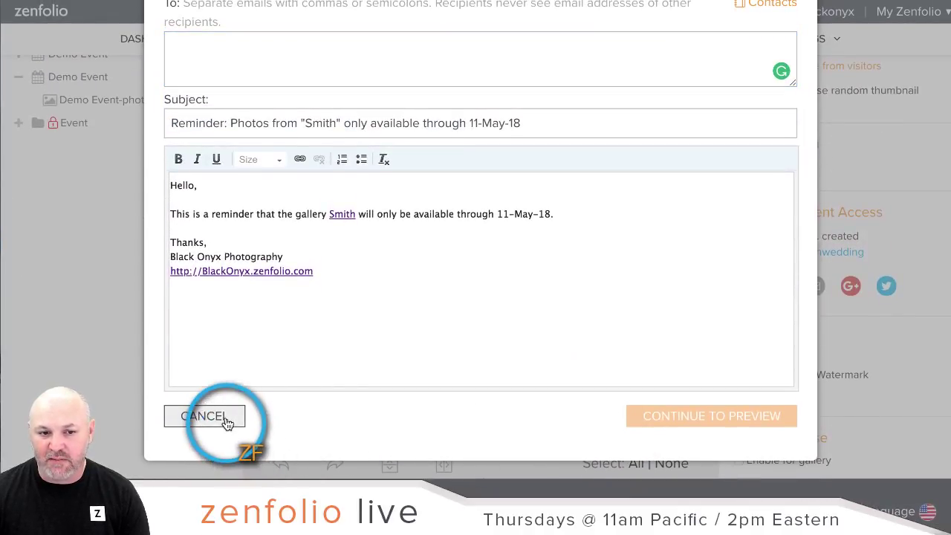
left_click(226, 421)
scroll(317, 350, "up", 5)
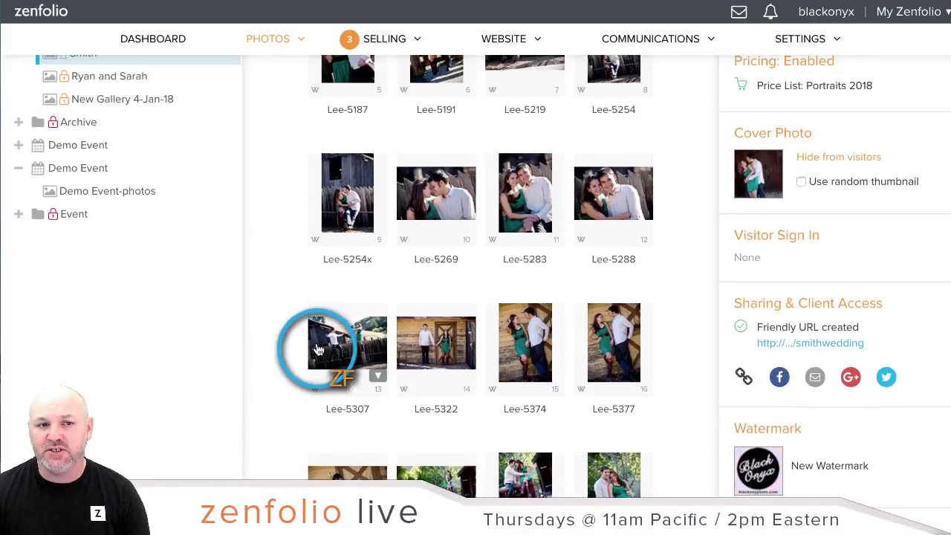
scroll(319, 349, "up", 2)
scroll(327, 350, "down", 1)
scroll(140, 324, "down", 1)
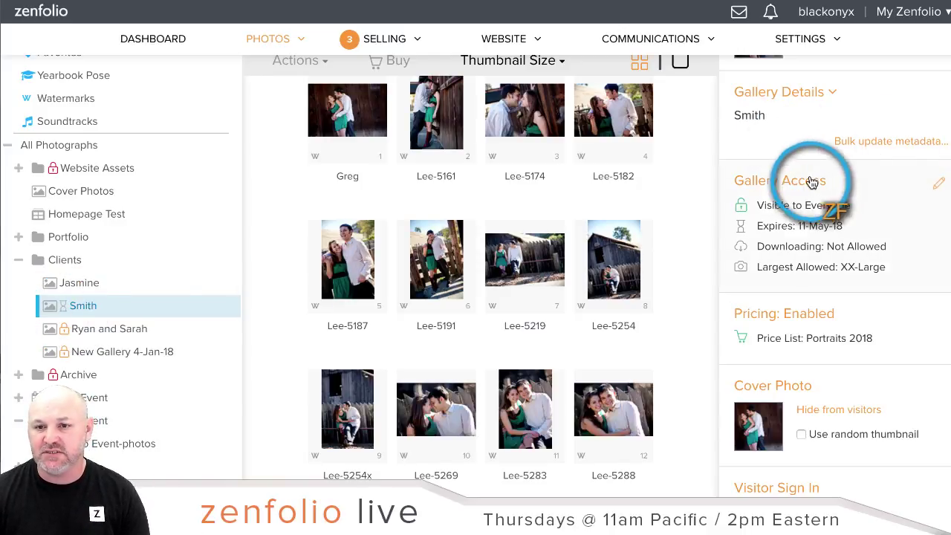
Step: Set the Smith gallery's access to 'Private - open and visible to owner only' and save
left_click(818, 205)
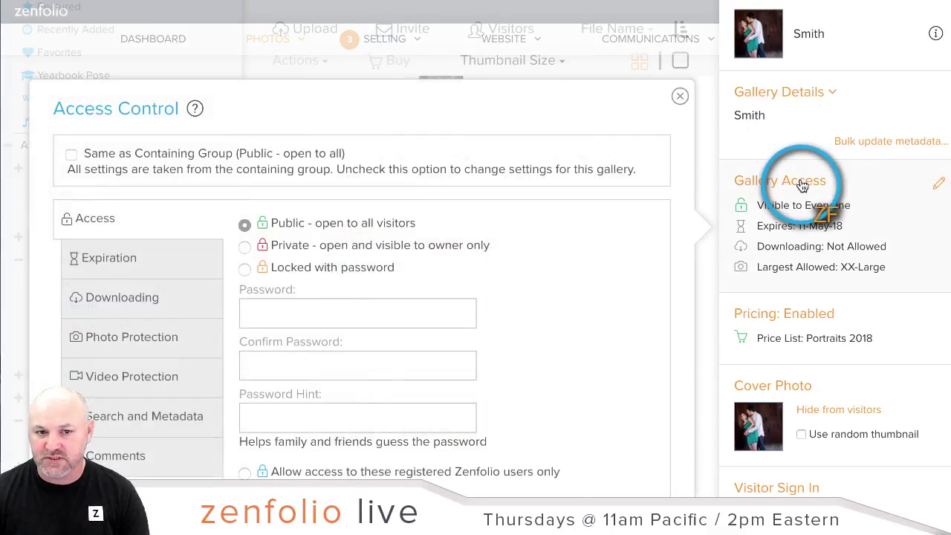
left_click(251, 246)
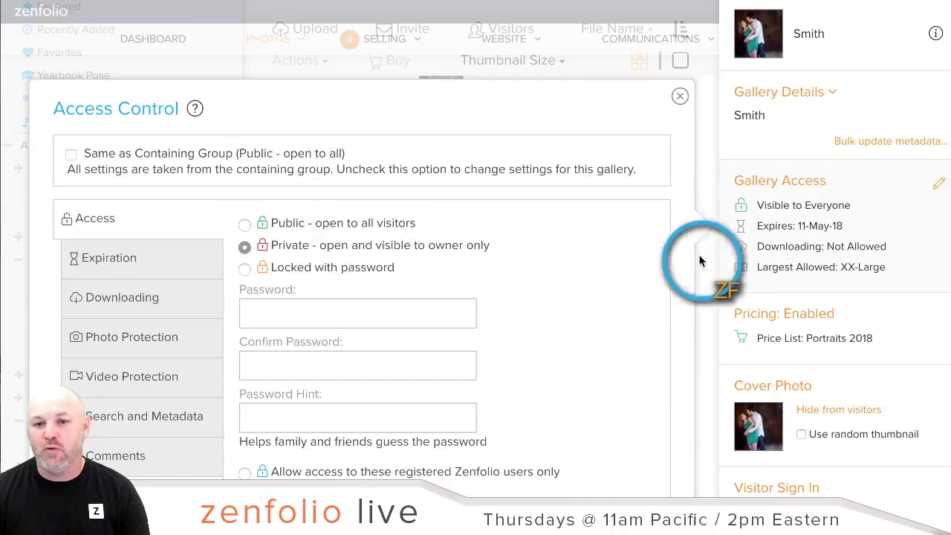
scroll(686, 257, "down", 3)
scroll(650, 467, "up", 1)
left_click(650, 467)
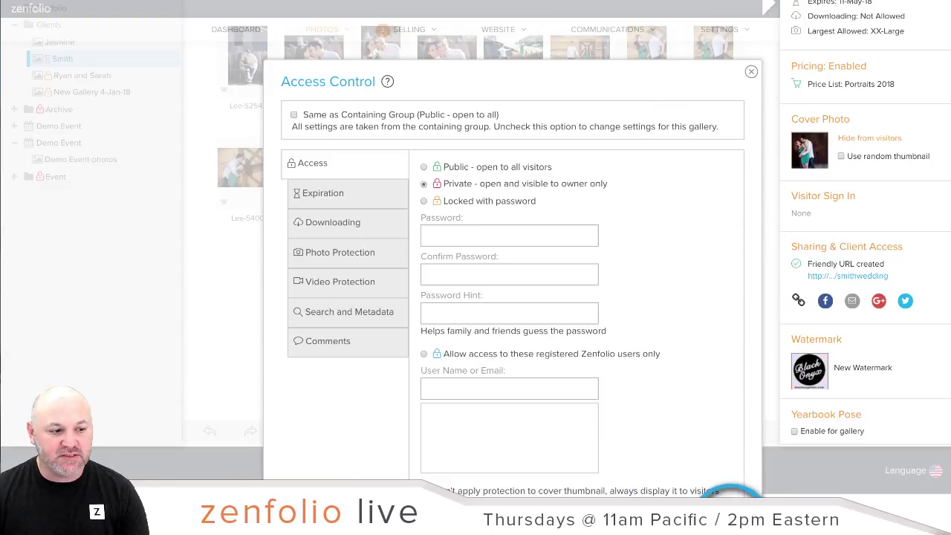
left_click(732, 518)
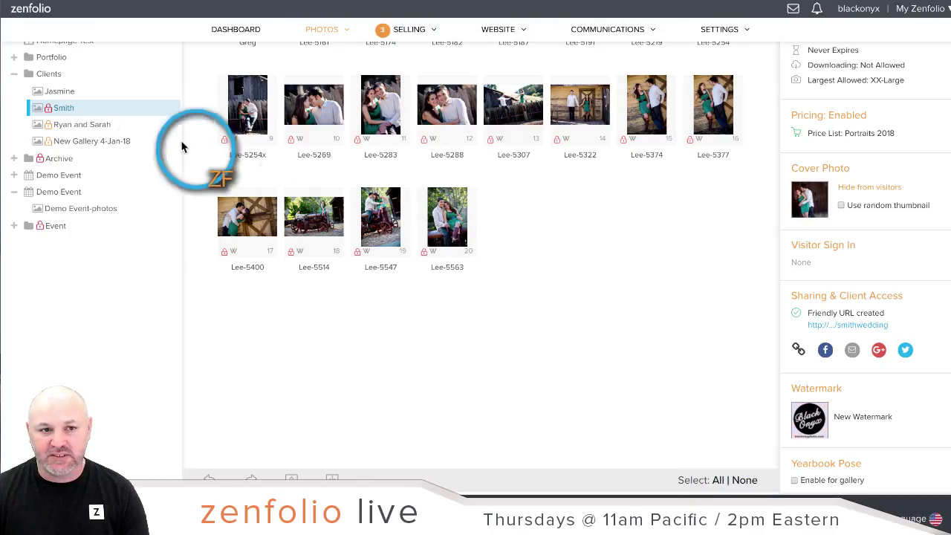
scroll(477, 282, "up", 2)
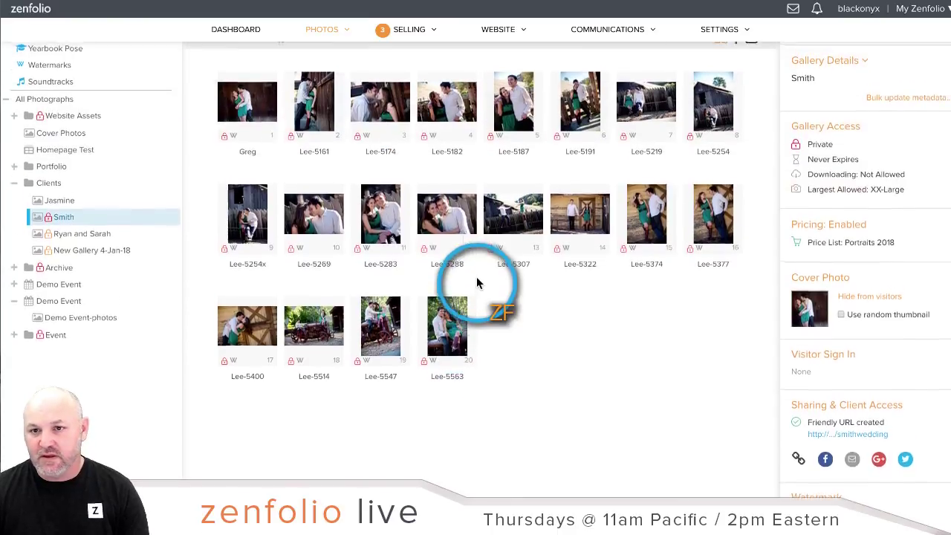
scroll(477, 282, "up", 1)
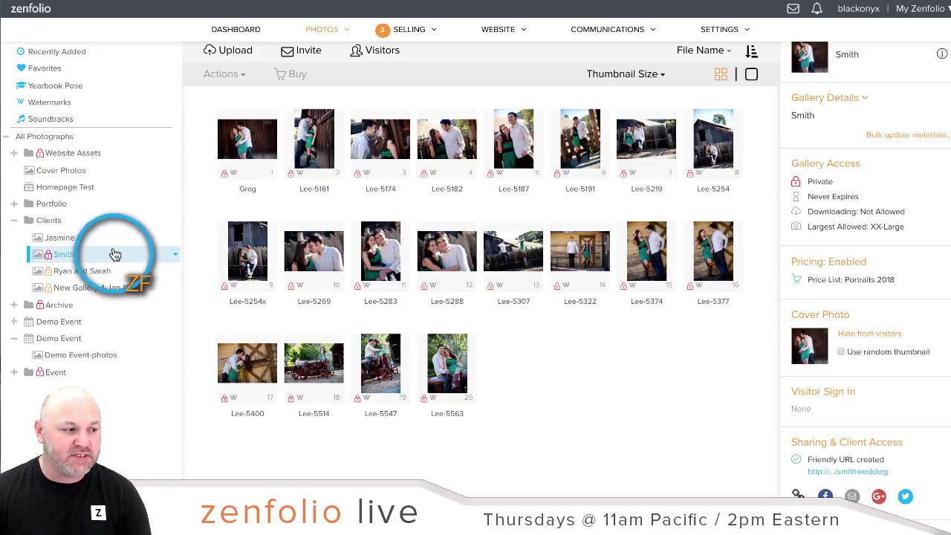
Step: Change the Smith gallery's access back to 'Public - open to all visitors' and save
left_click(840, 164)
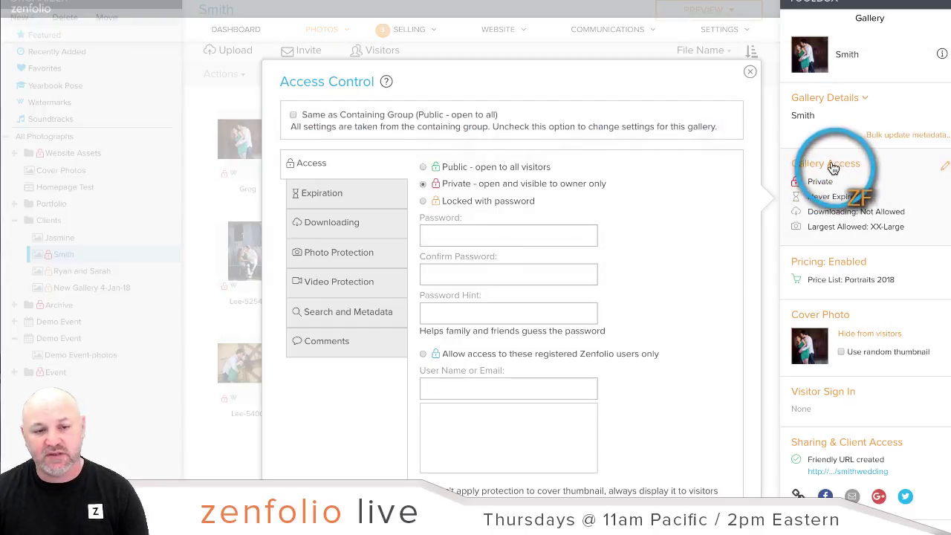
left_click(423, 167)
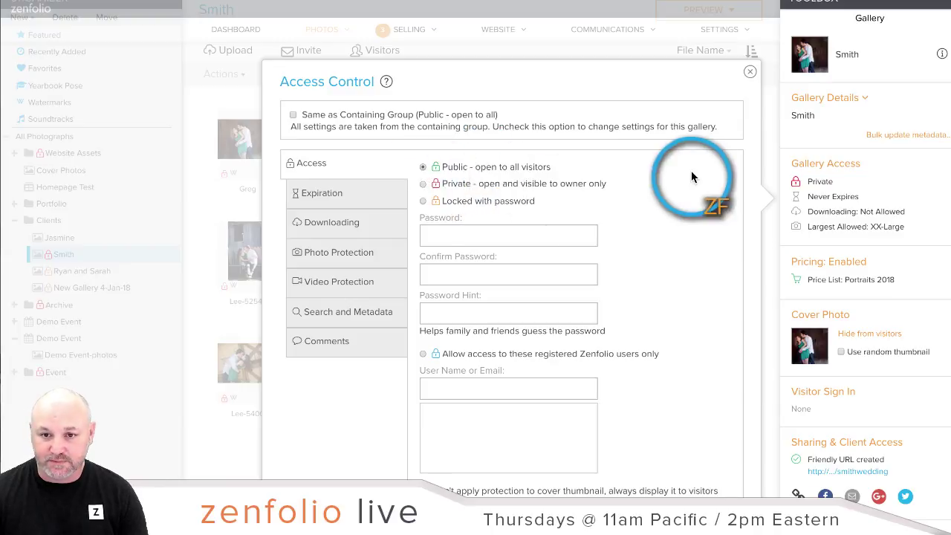
scroll(728, 184, "down", 1)
scroll(728, 184, "down", 2)
left_click(726, 408)
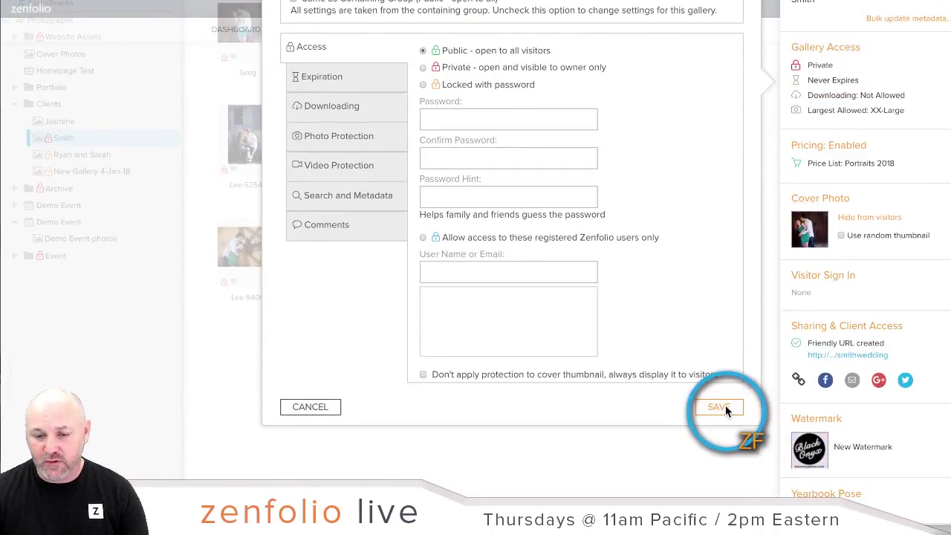
scroll(265, 245, "up", 3)
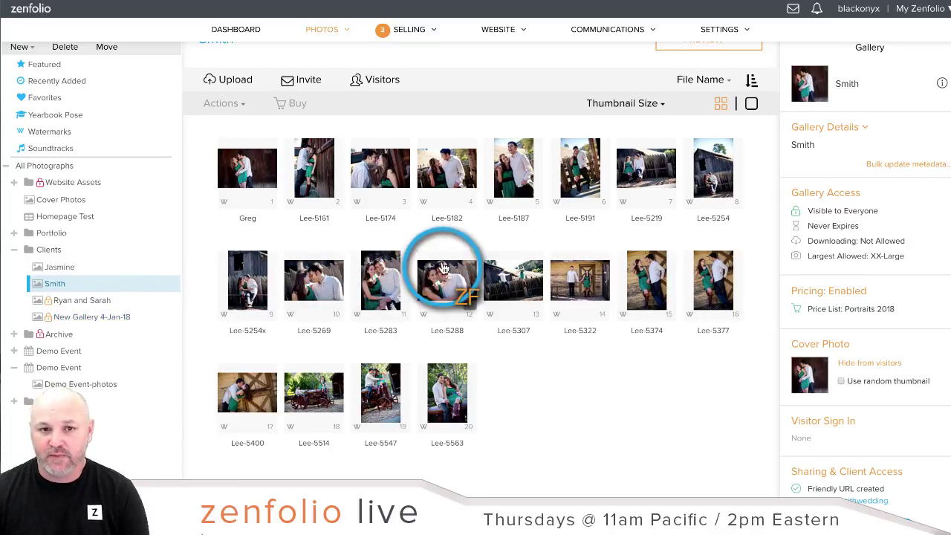
Step: Go to Coupons & Campaigns from the Selling menu
scroll(442, 271, "up", 1)
mouse_move(406, 35)
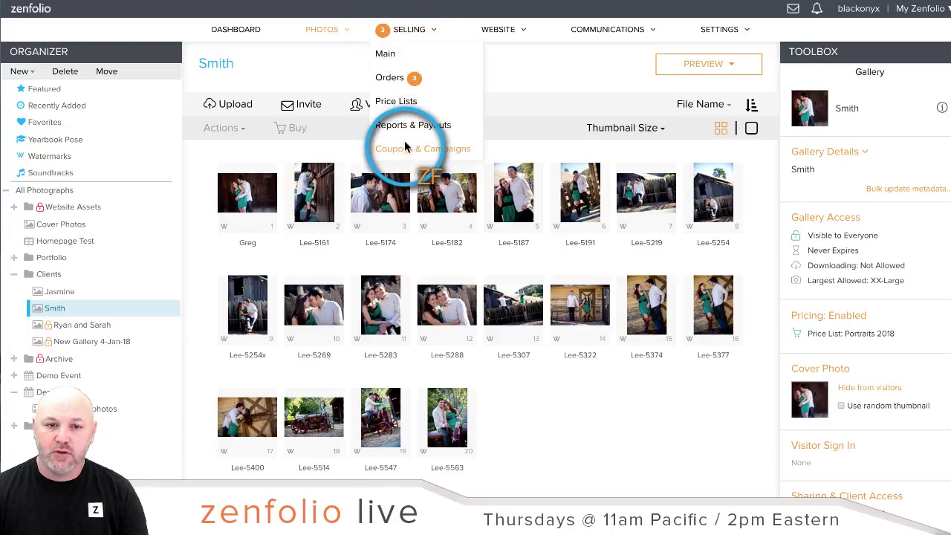
left_click(407, 147)
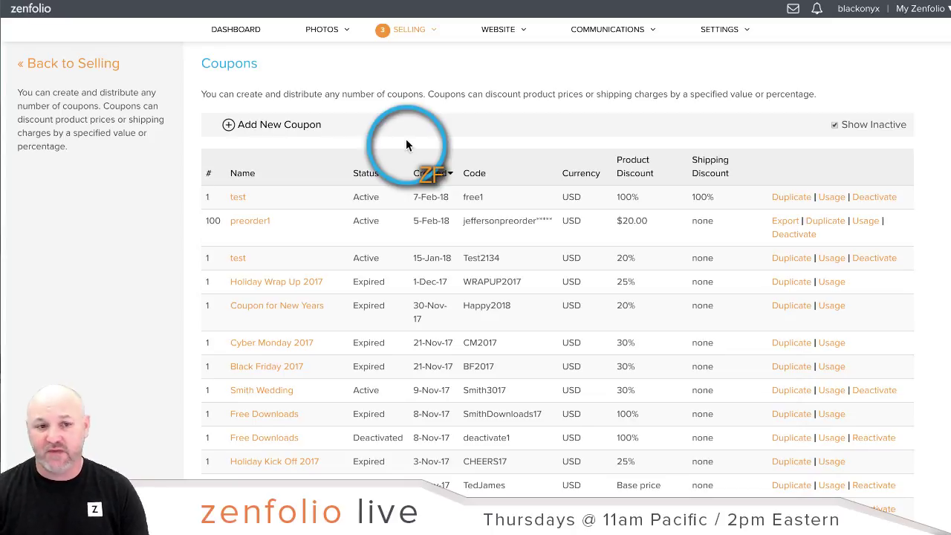
Step: Start a new coupon named 'for the smiths', leaving the description empty
left_click(271, 131)
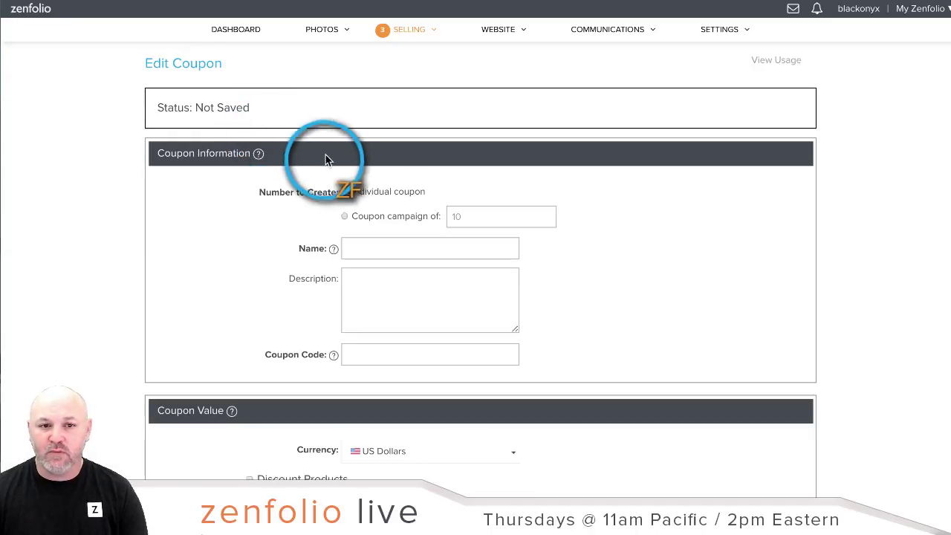
scroll(462, 198, "down", 1)
left_click(379, 221)
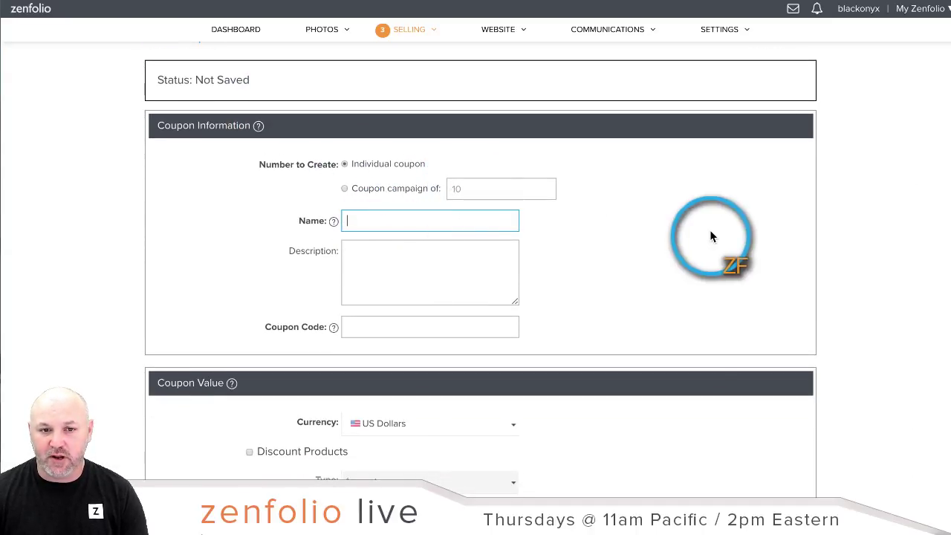
type("for")
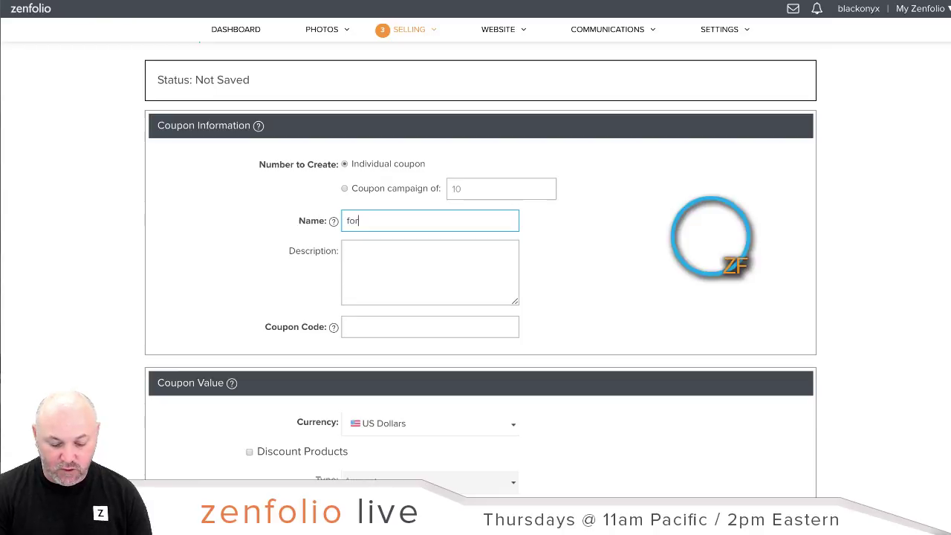
type(" the smiths")
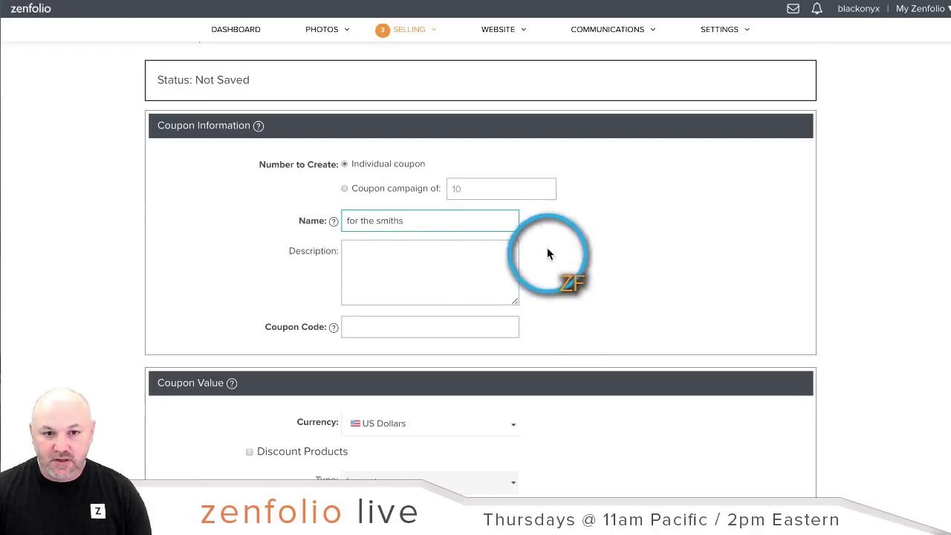
left_click(431, 264)
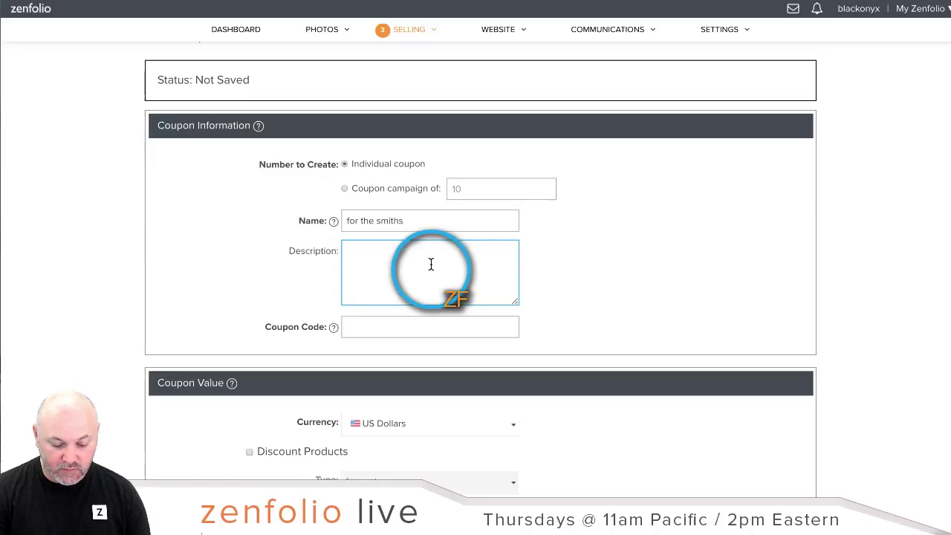
type("1st")
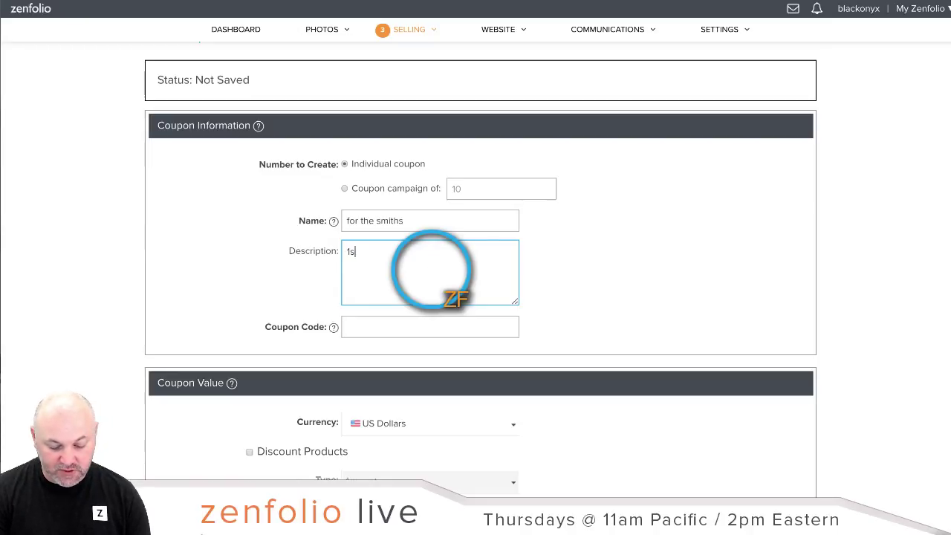
key("BackSpace")
key("BackSpace")
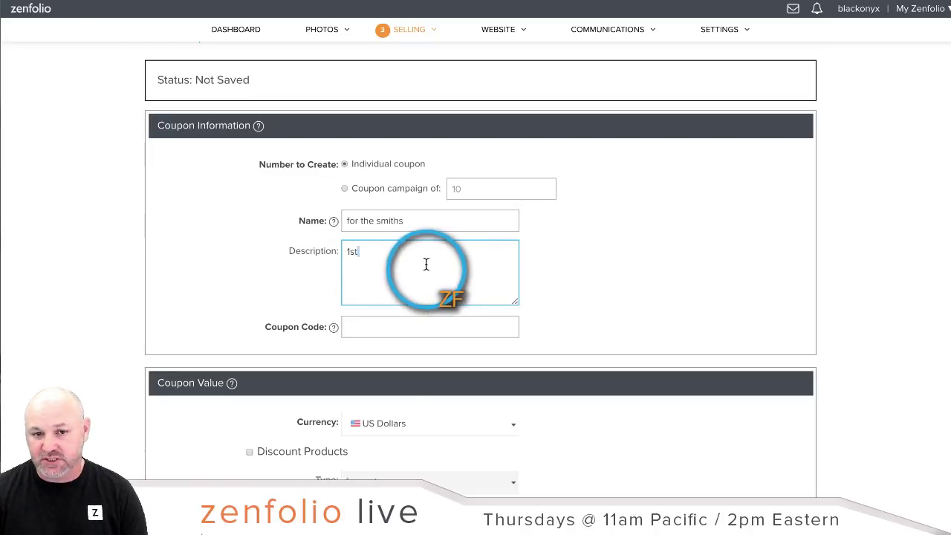
key("BackSpace")
key("BackSpace")
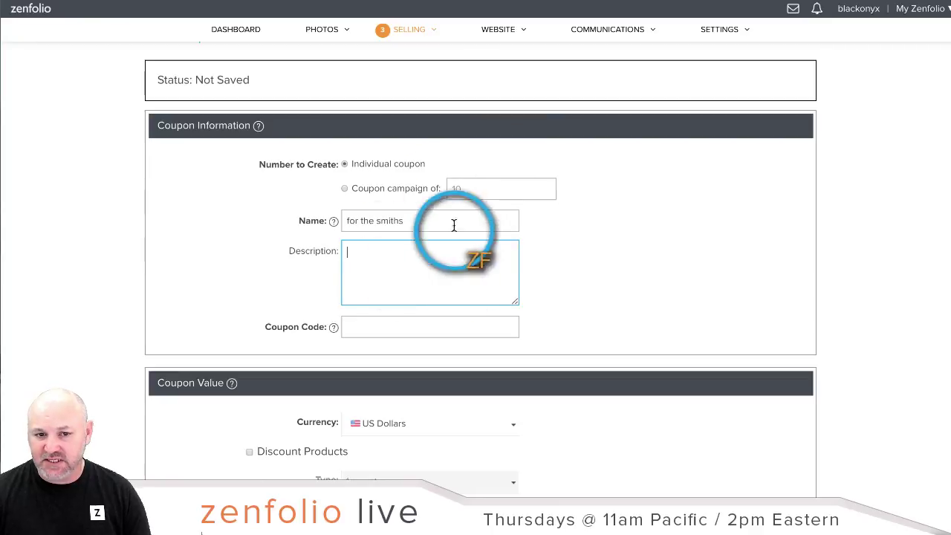
Step: Enter and copy the coupon code Smith18, then scroll to Coupon Value
scroll(671, 203, "down", 1)
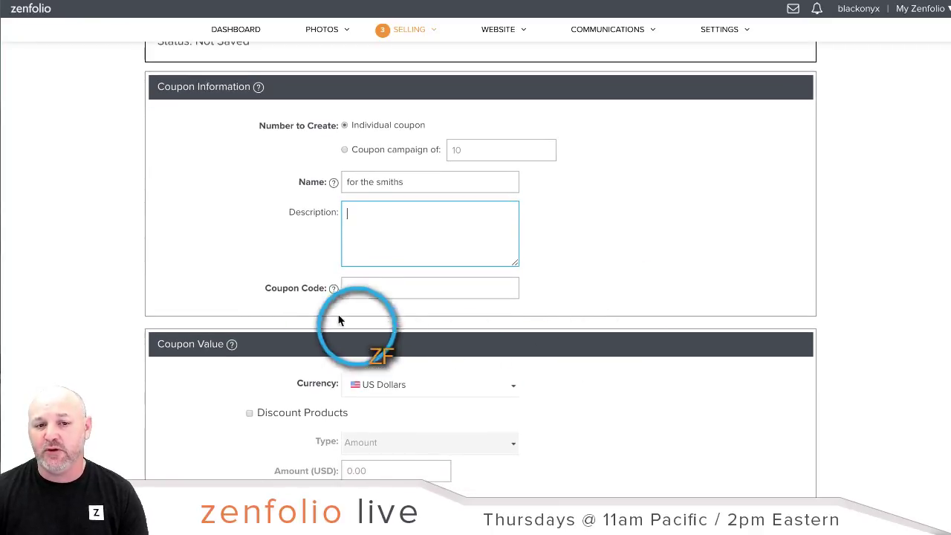
left_click(367, 290)
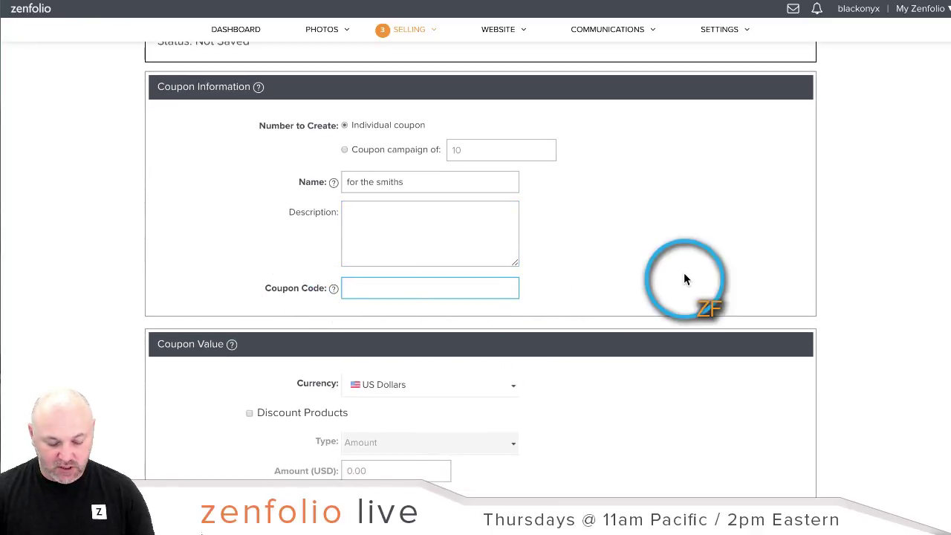
type("Smith18")
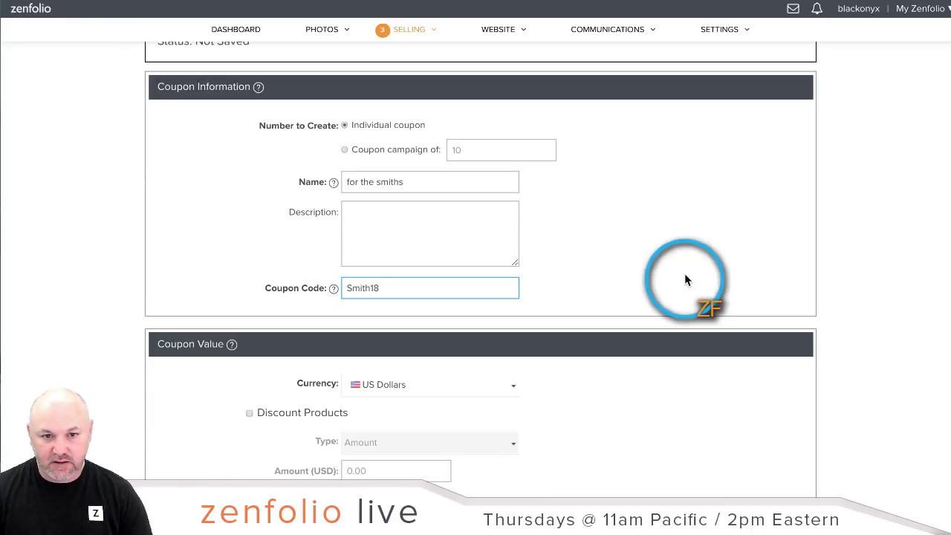
double_click(456, 278)
right_click(364, 288)
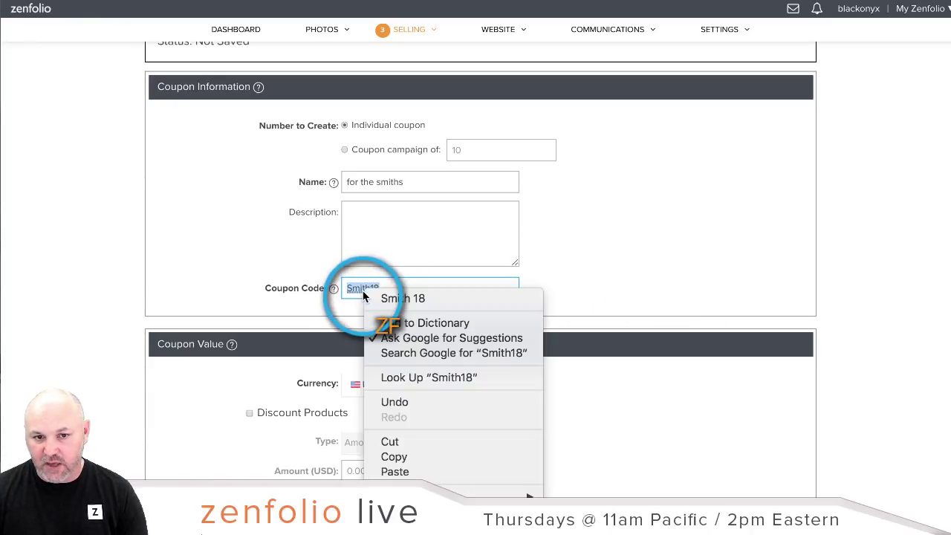
left_click(427, 456)
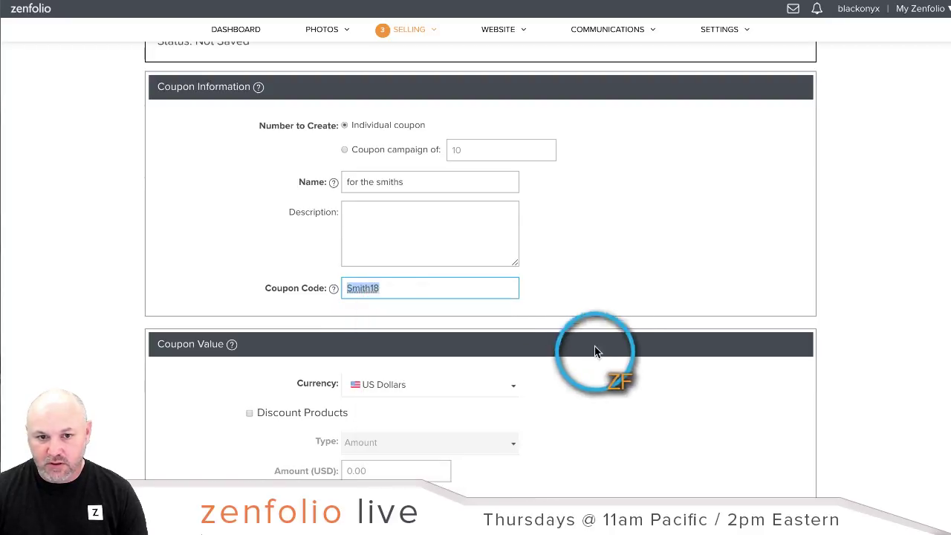
left_click(618, 279)
scroll(628, 271, "down", 1)
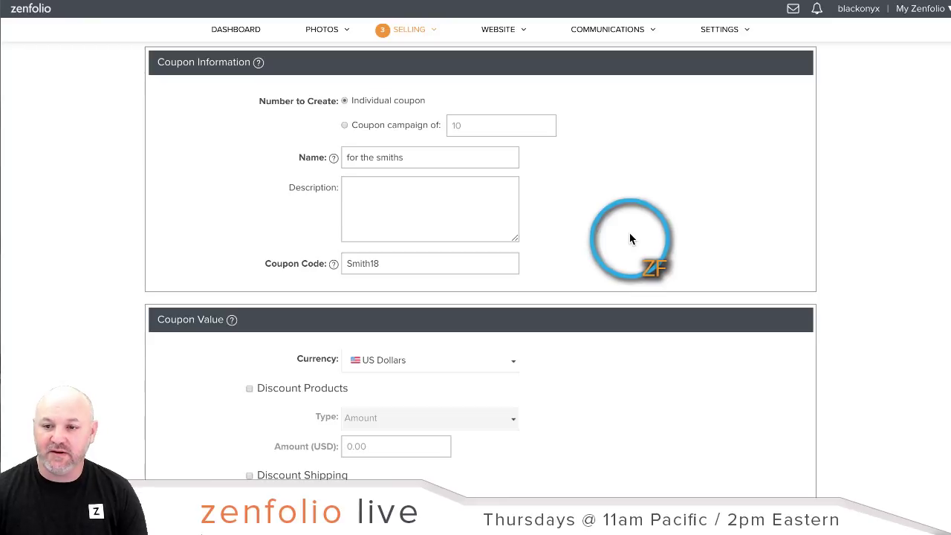
scroll(660, 230, "down", 2)
scroll(654, 233, "down", 1)
scroll(651, 236, "down", 2)
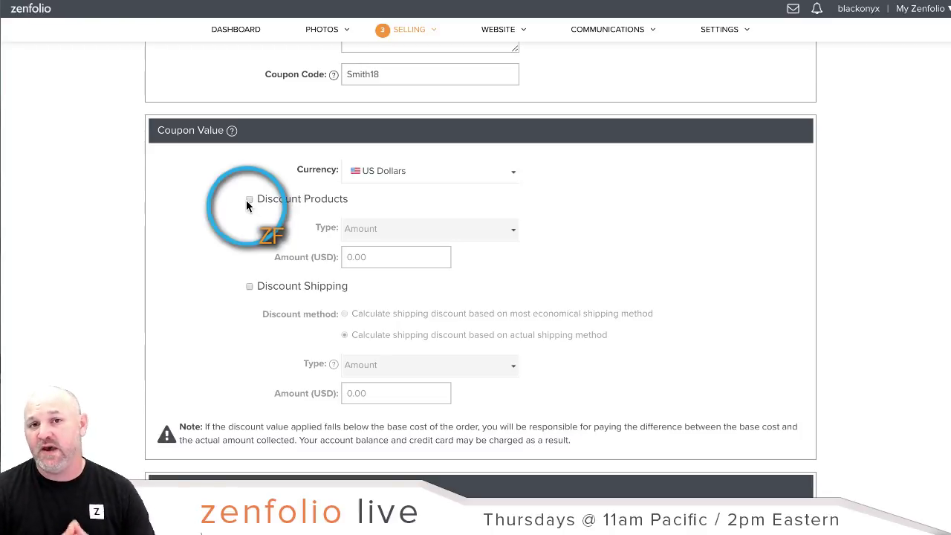
Step: Enable Discount Products as 20% of total product prices
left_click(248, 202)
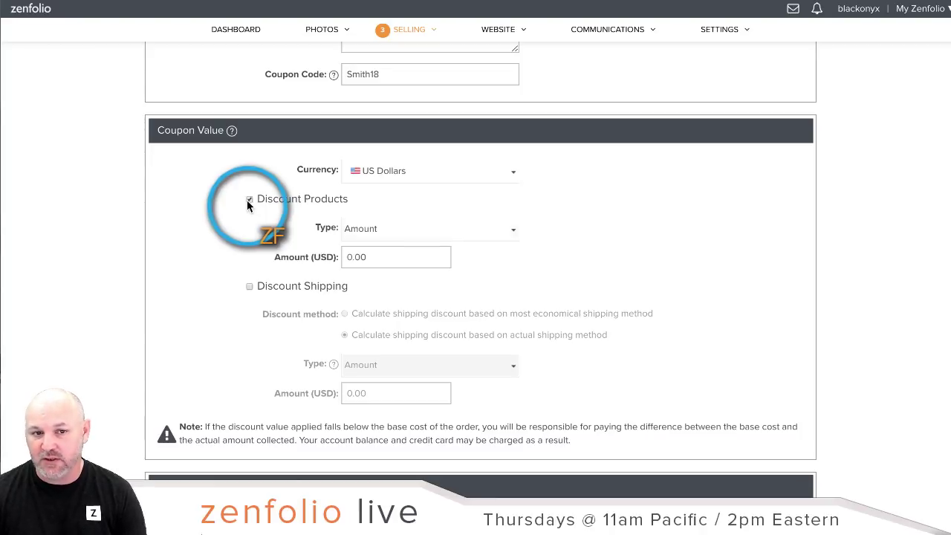
left_click(492, 230)
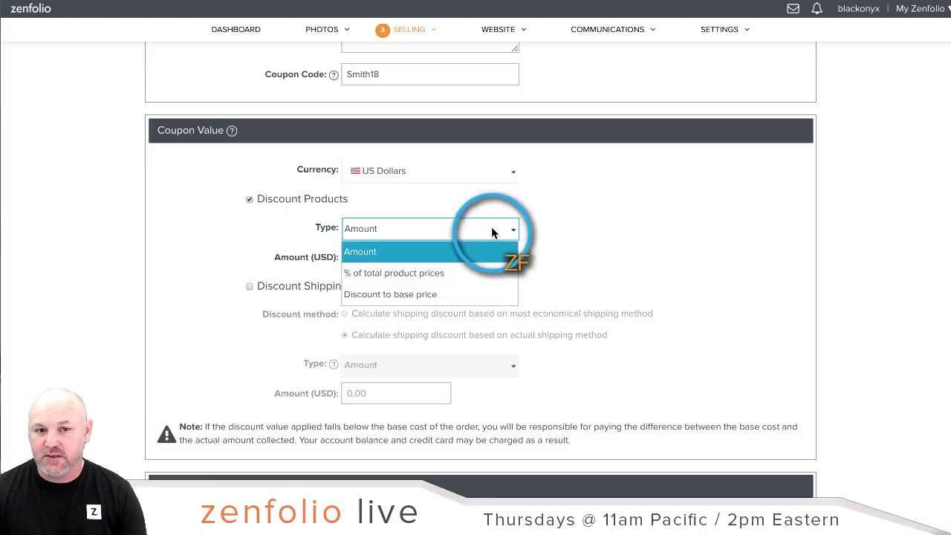
left_click(354, 274)
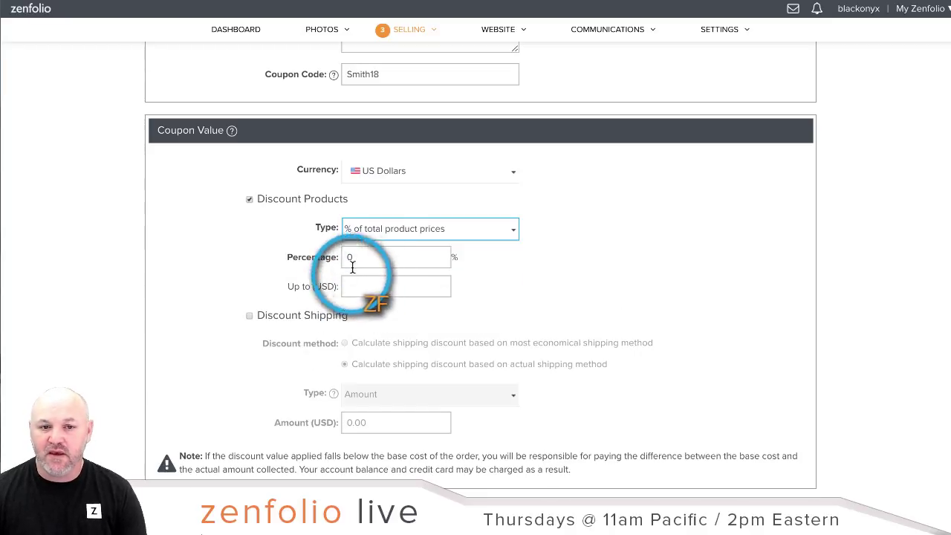
left_click(363, 253)
type("20")
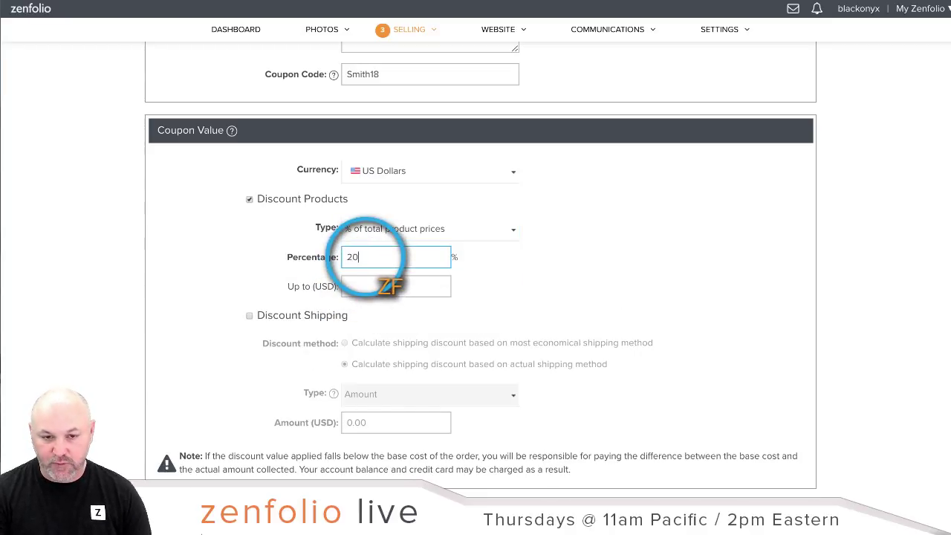
left_click(540, 254)
scroll(568, 264, "down", 1)
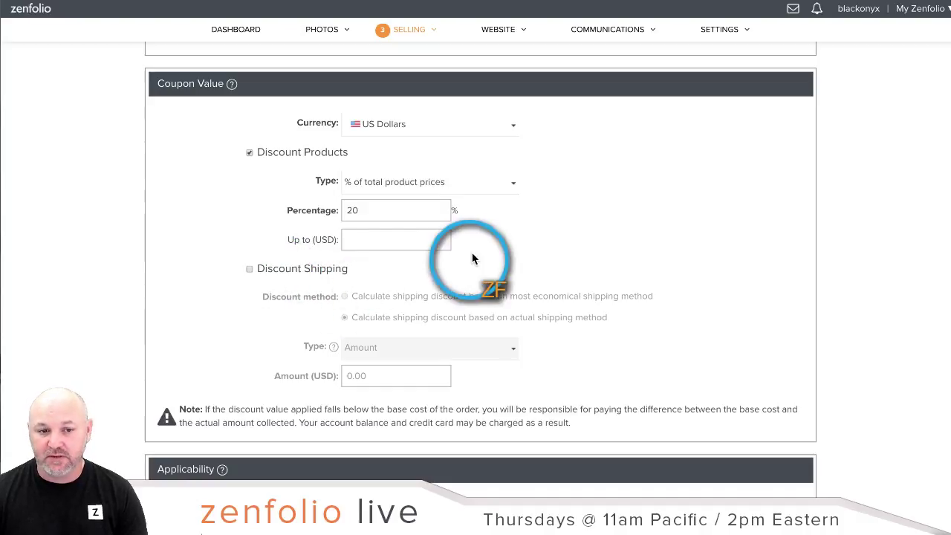
scroll(603, 261, "down", 2)
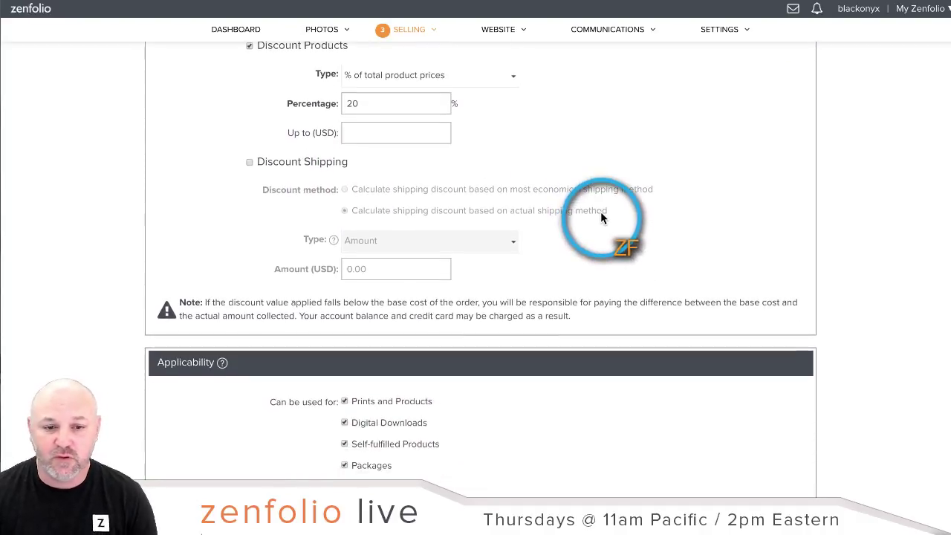
scroll(602, 209, "down", 1)
scroll(602, 208, "down", 2)
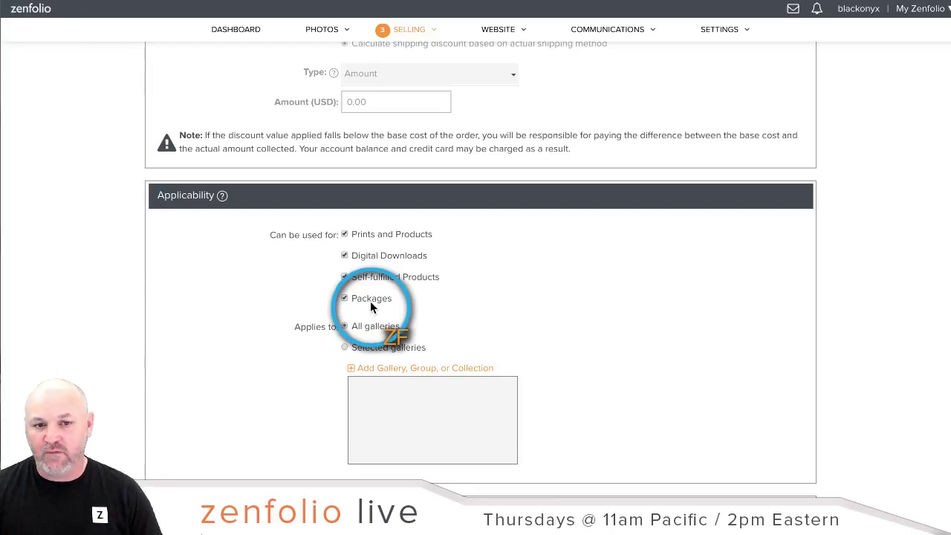
Step: Toggle Digital Downloads, Self-fulfilled Products and Packages off and back on
left_click(345, 255)
left_click(344, 276)
left_click(344, 298)
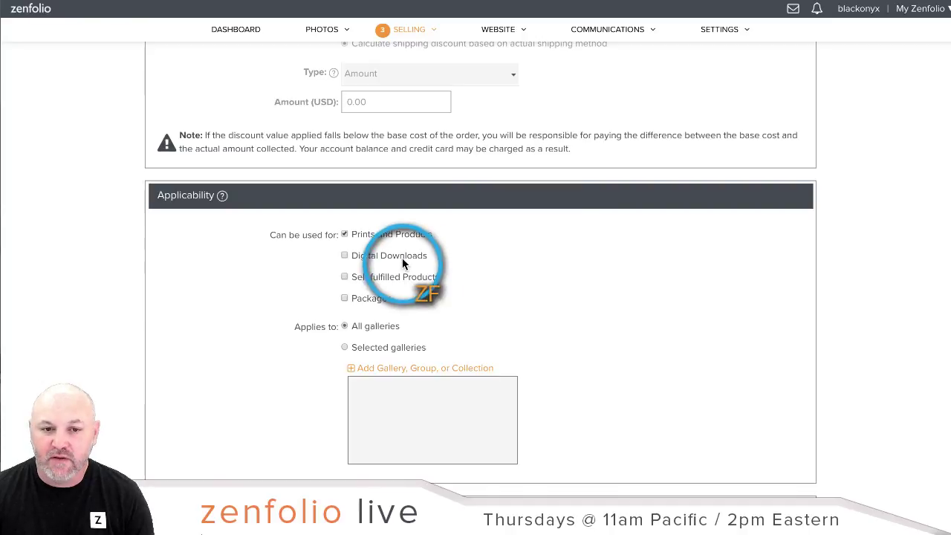
left_click(345, 255)
left_click(344, 277)
left_click(344, 299)
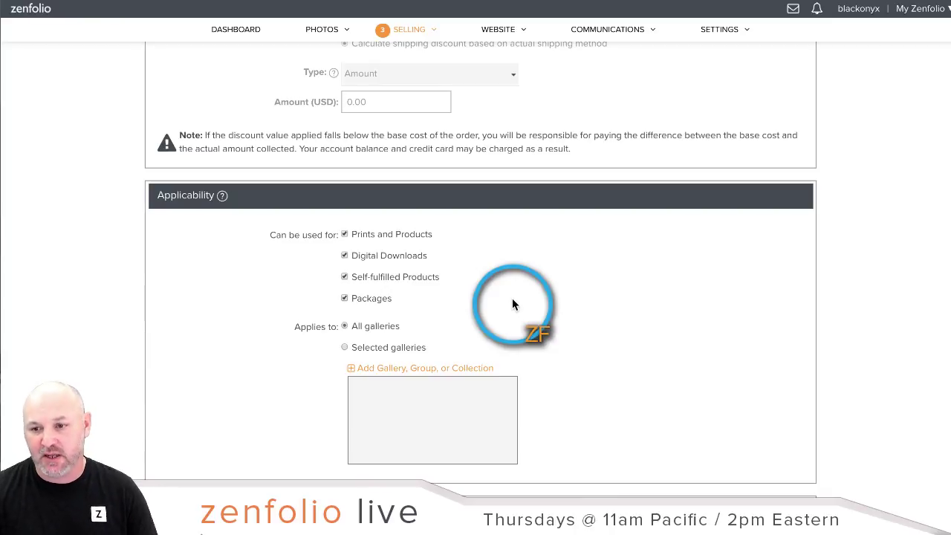
Step: Restrict the coupon to the Smith gallery in the Clients folder
scroll(726, 336, "down", 3)
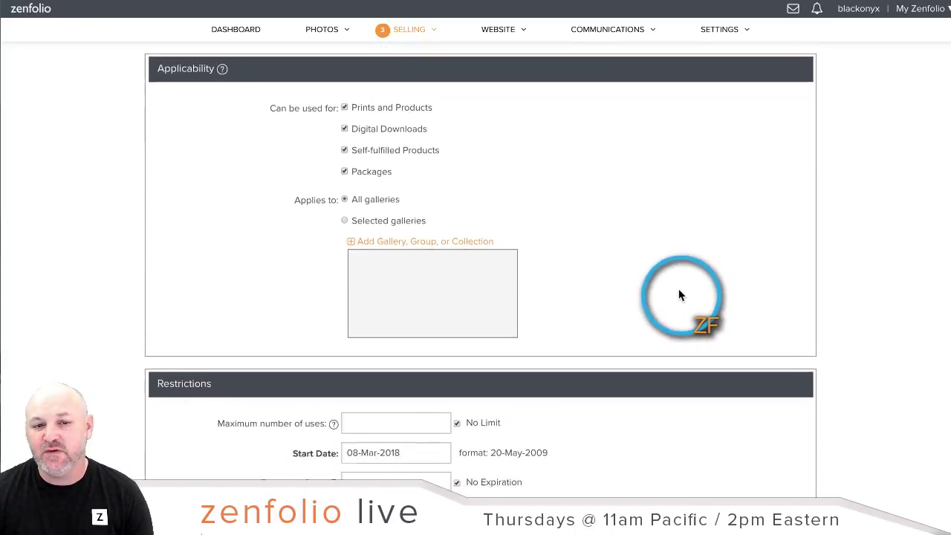
left_click(352, 212)
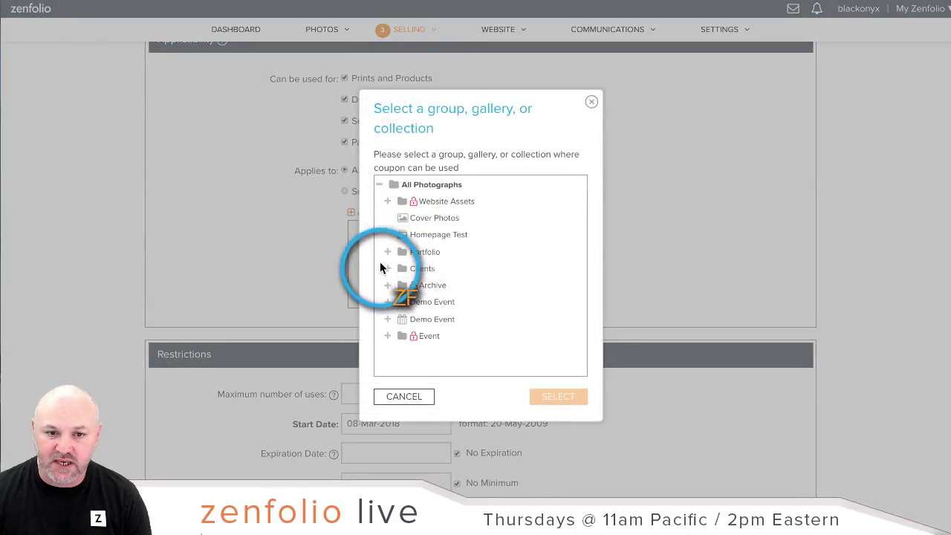
left_click(387, 273)
left_click(423, 302)
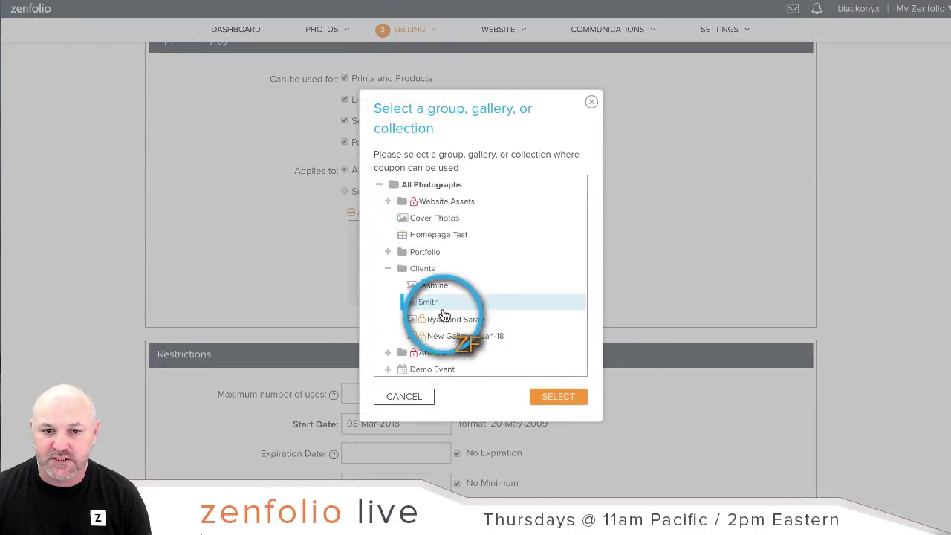
left_click(576, 396)
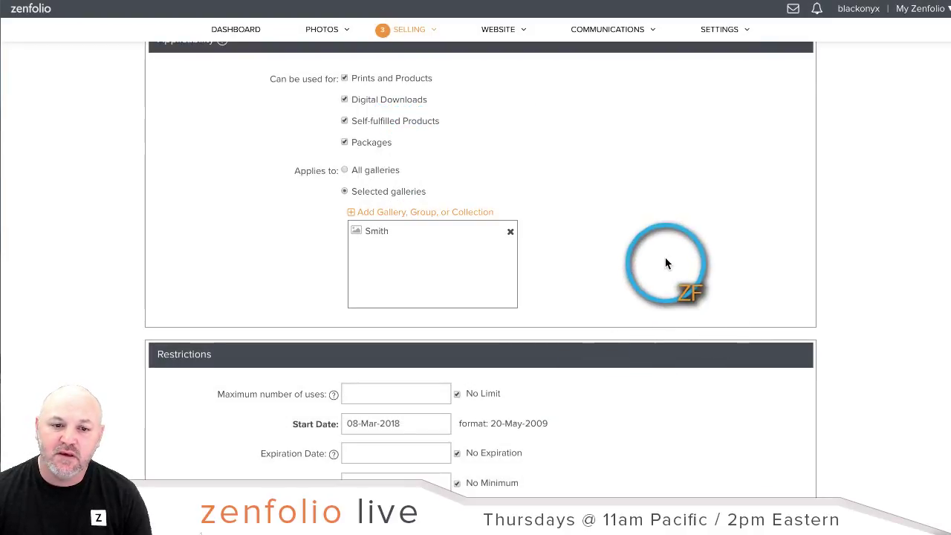
scroll(666, 253, "down", 2)
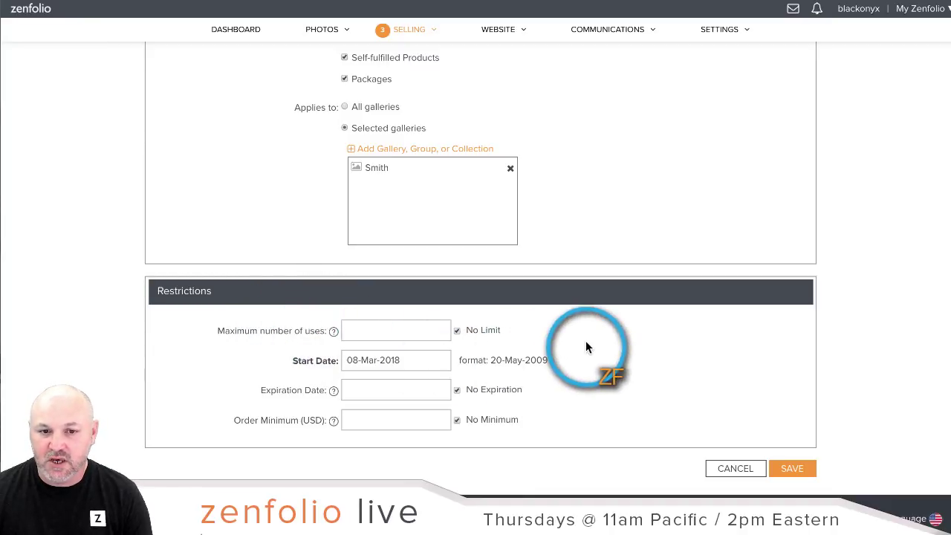
Step: Keep No Limit on uses after trying 1, and set the expiration date to 13 March 2018
left_click(404, 332)
type("1")
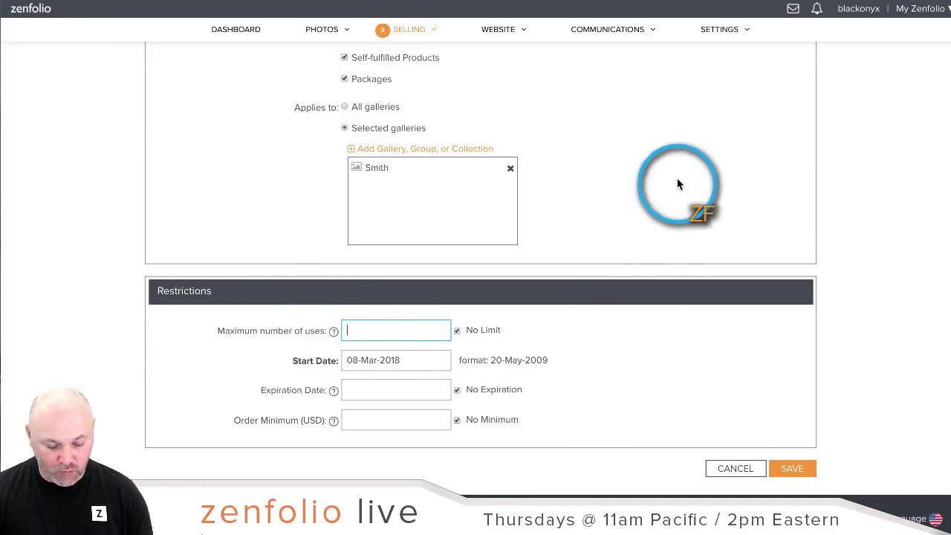
left_click(679, 166)
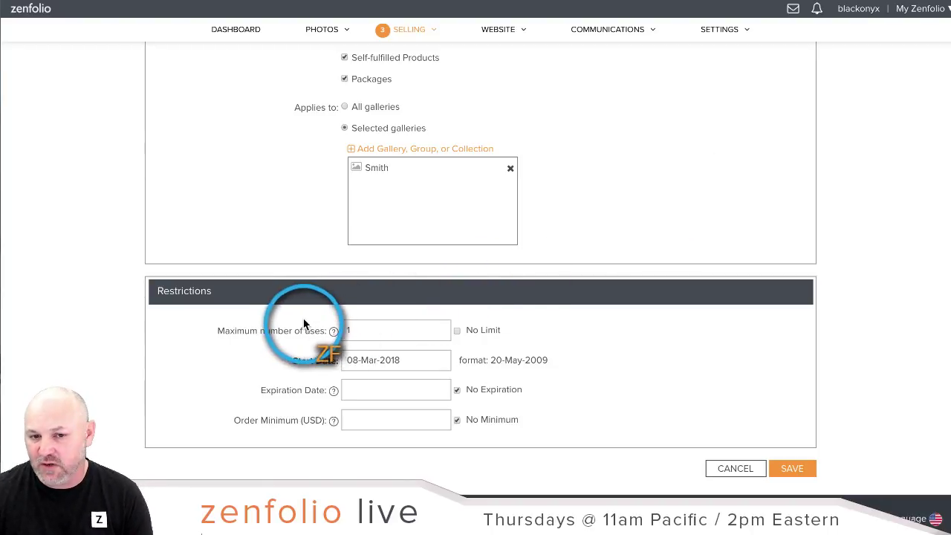
left_click(458, 332)
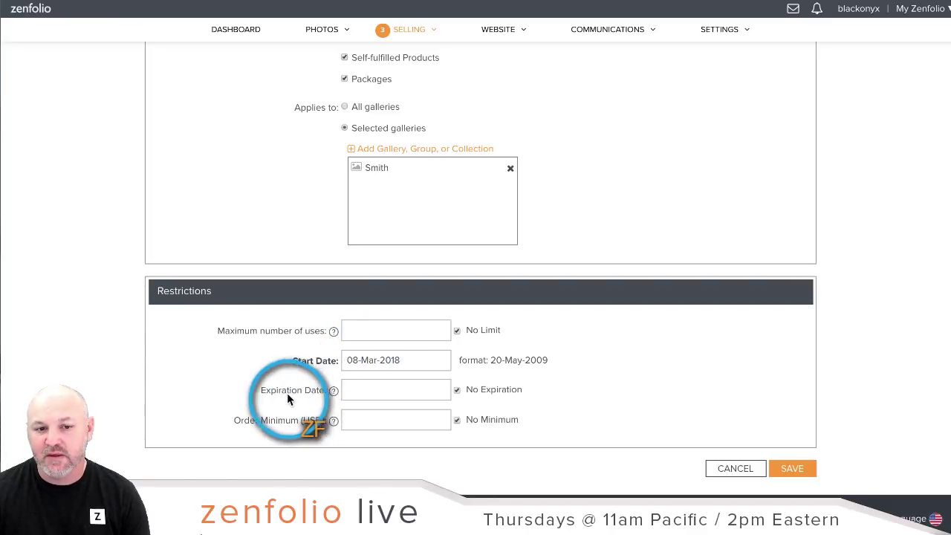
left_click(353, 391)
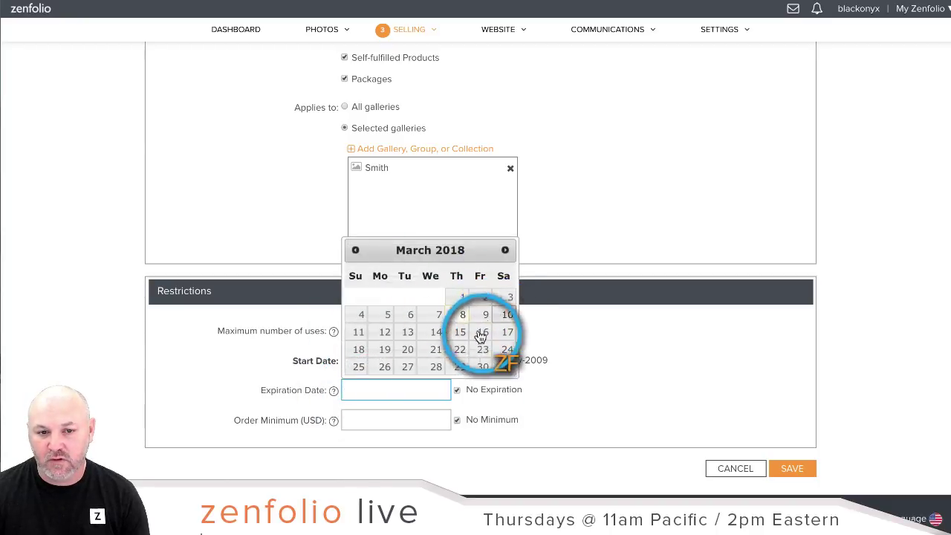
left_click(408, 333)
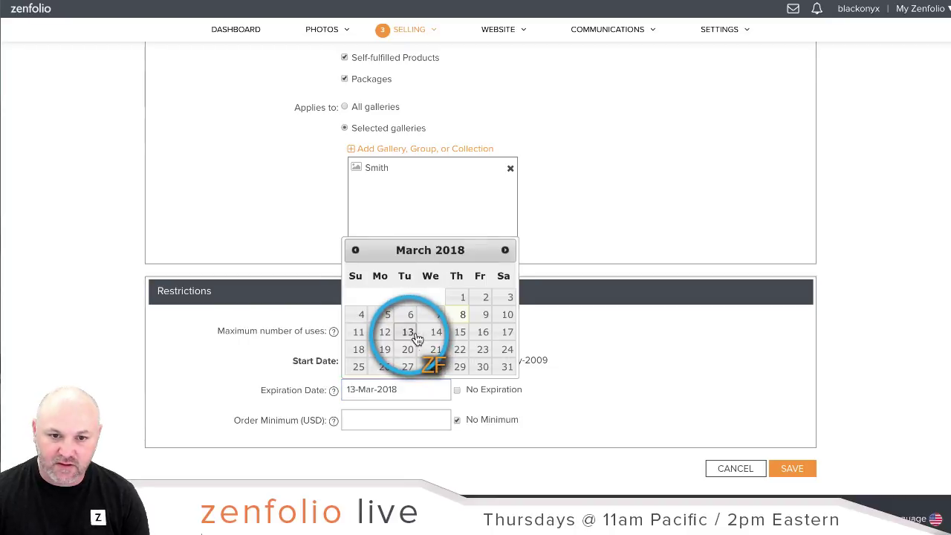
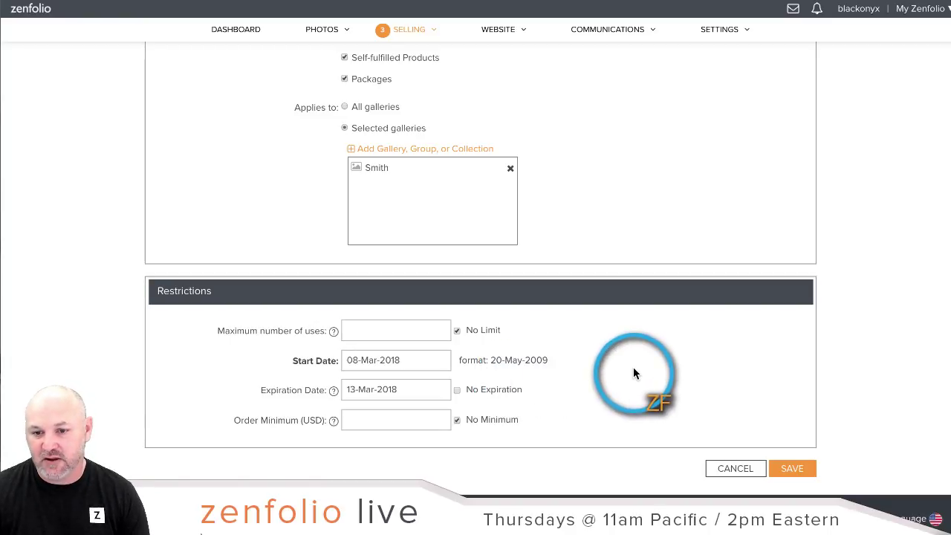
Step: Save the Smith coupon, then go to the Photos organizer showing All Photographs
left_click(791, 469)
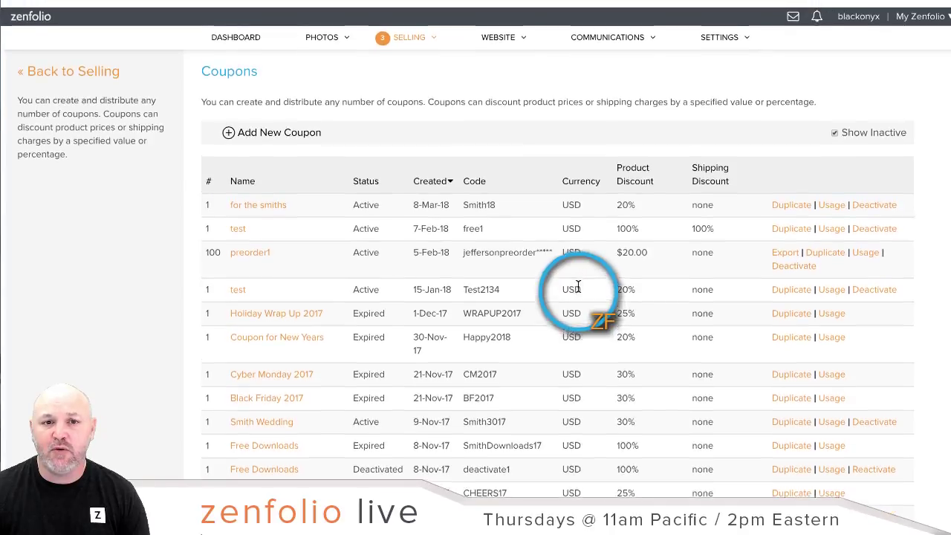
left_click(325, 41)
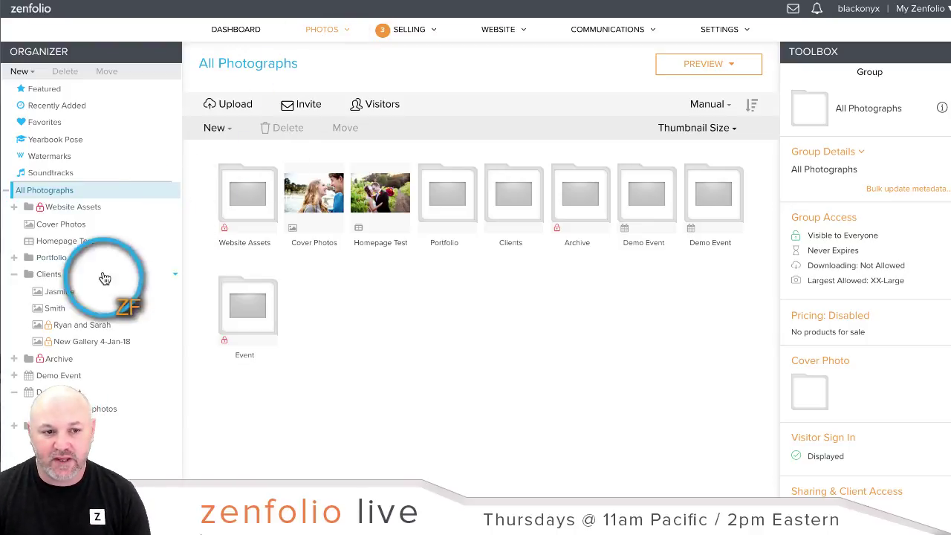
Step: Open the Smith gallery under Clients and start a Gallery Invite email for it
left_click(49, 312)
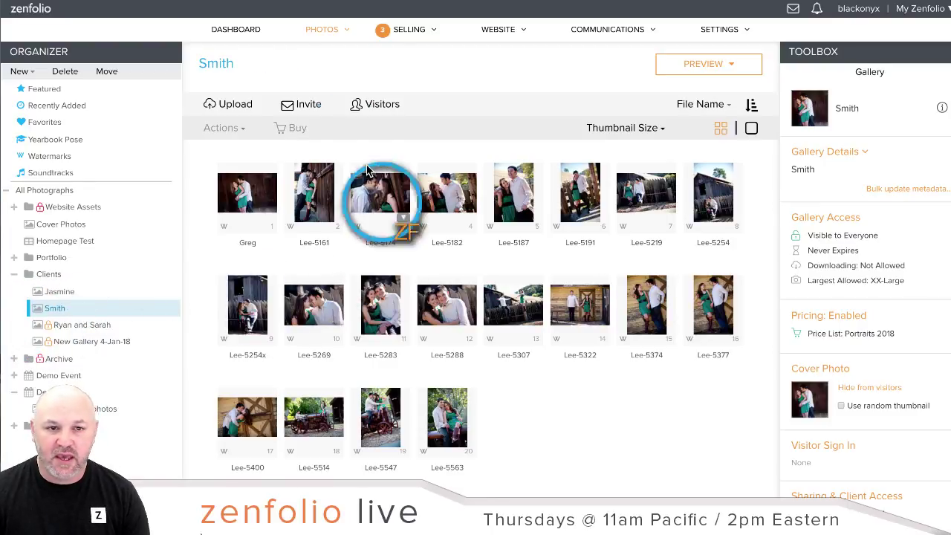
left_click(311, 109)
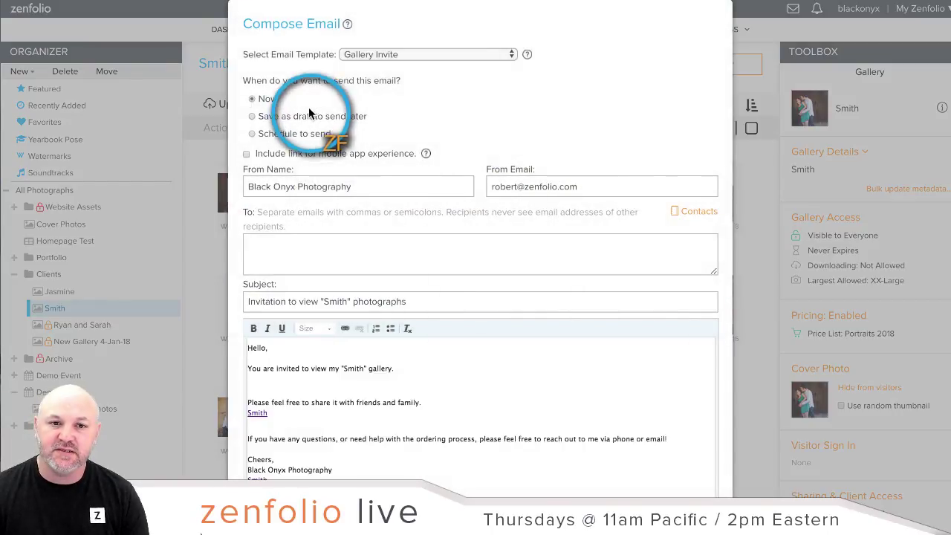
scroll(525, 114, "down", 1)
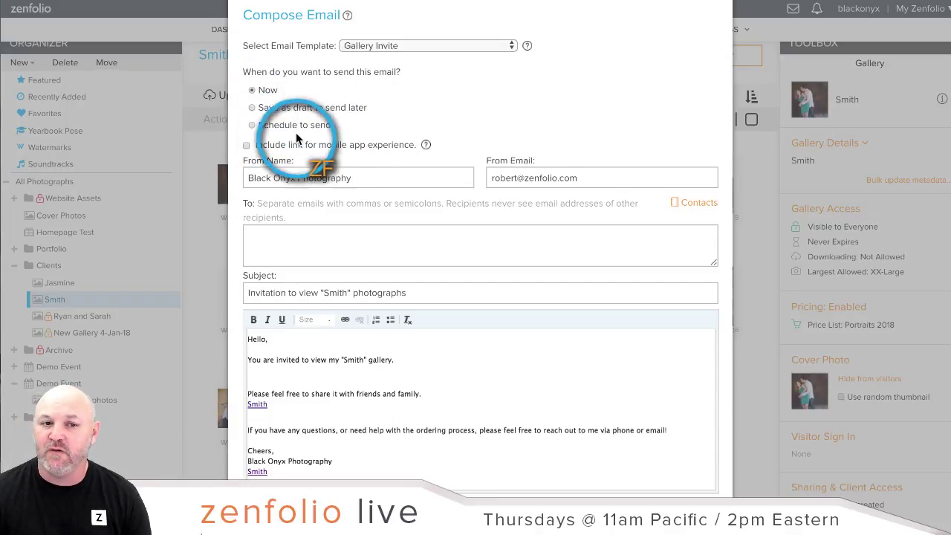
Step: Schedule the invite for 9-Mar-18 at 14:30 and enter the recipient's e-mail address
left_click(251, 125)
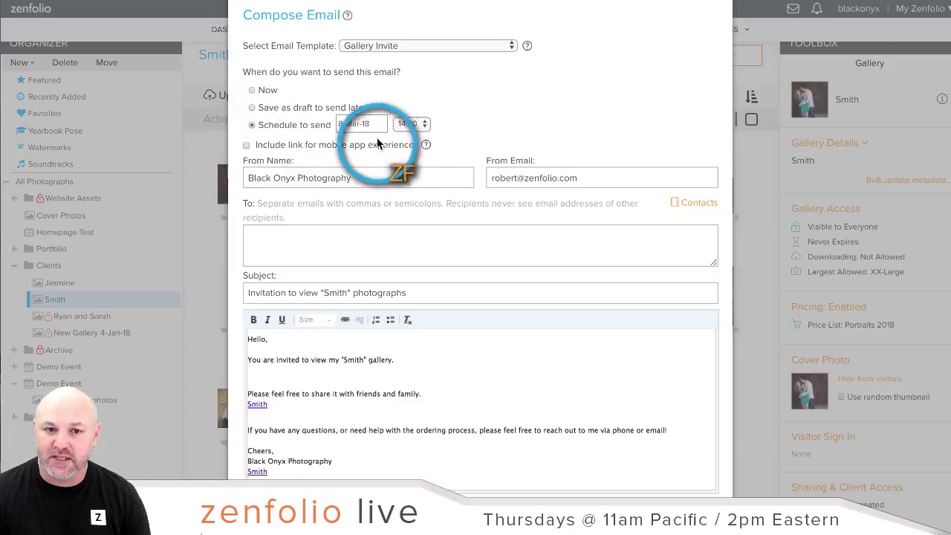
left_click(366, 124)
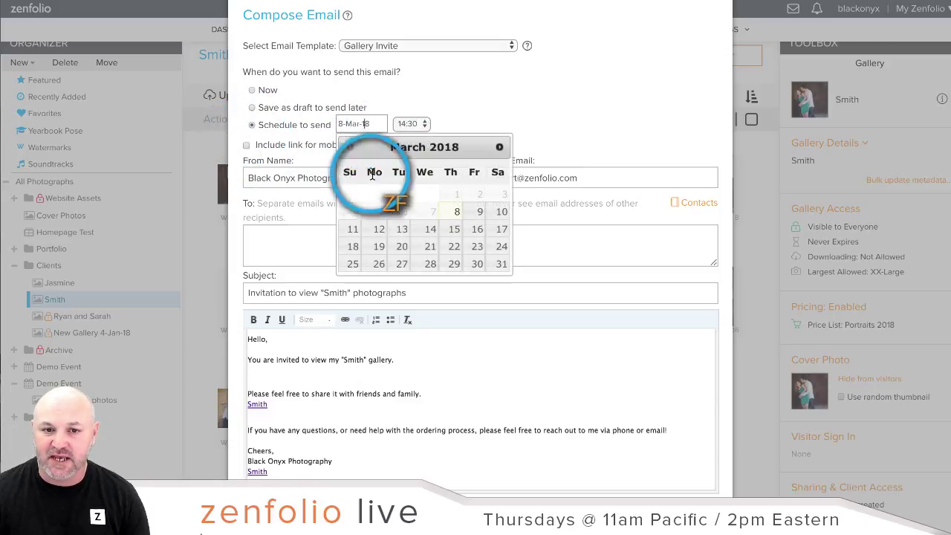
left_click(474, 212)
left_click(448, 239)
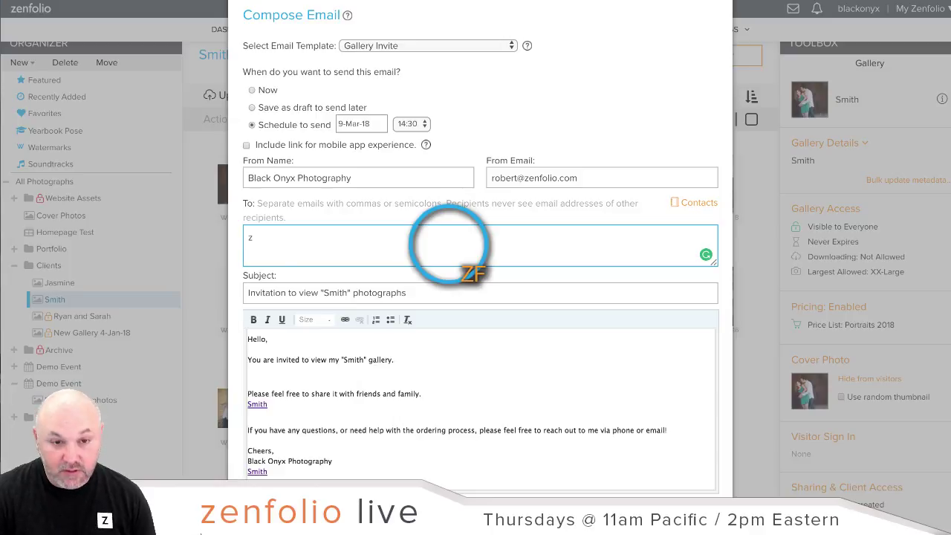
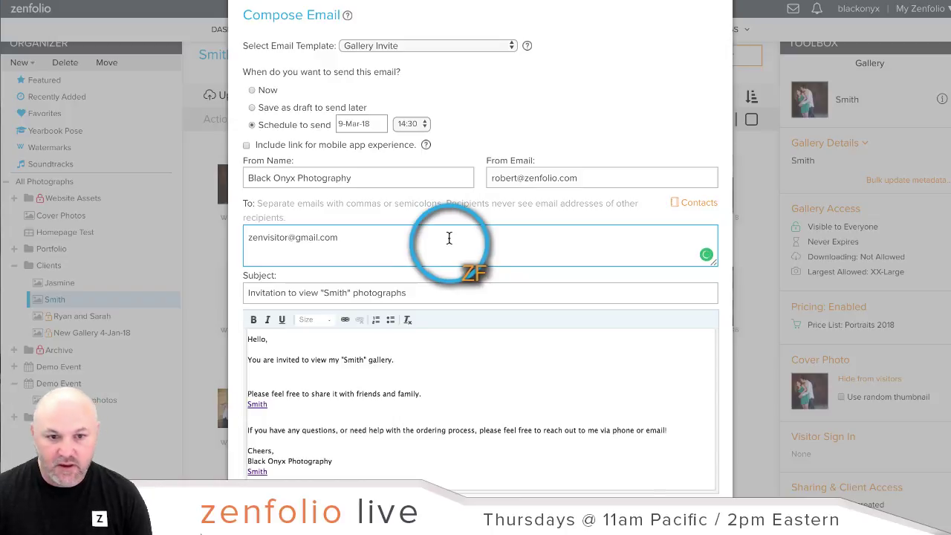
scroll(459, 244, "down", 1)
scroll(460, 247, "down", 3)
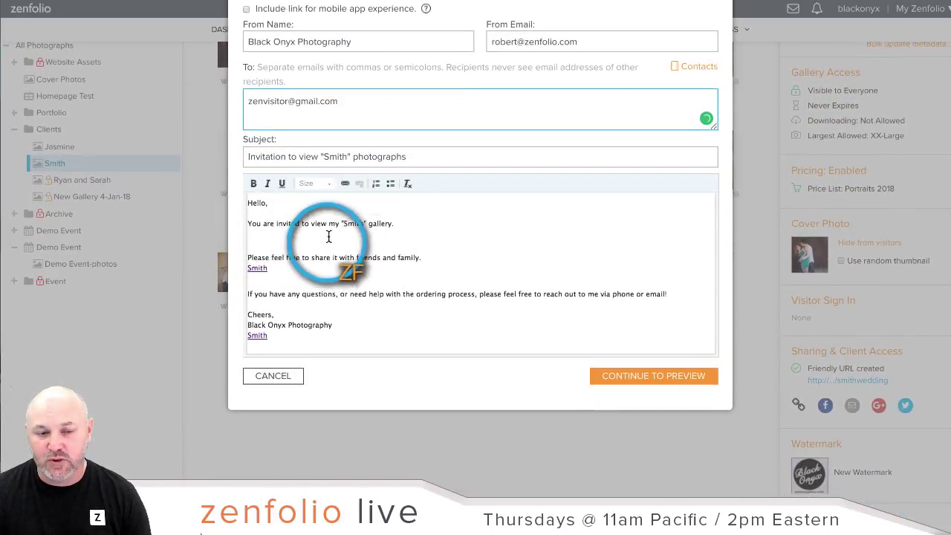
Step: Add the 20% Smith18 coupon offer and 'This offer expires on the 13th of March!' to the message
left_click(469, 226)
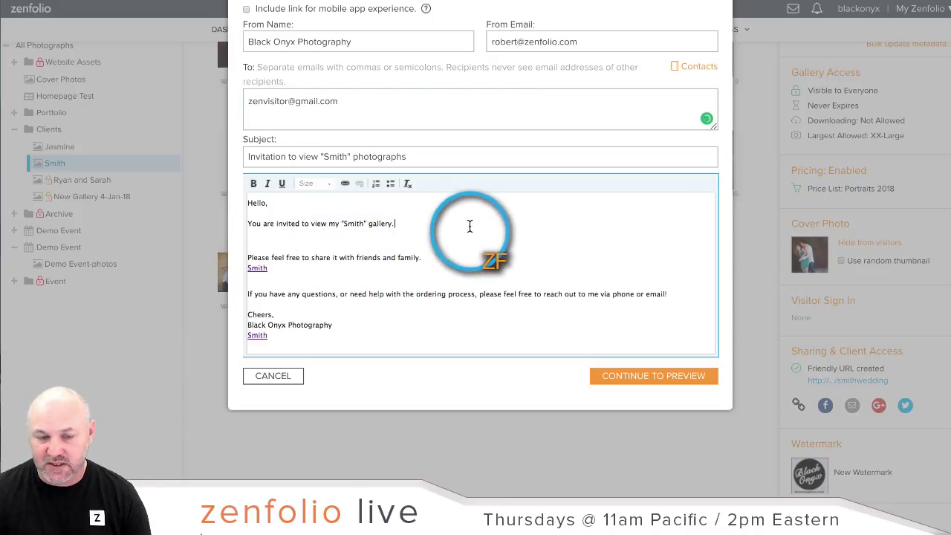
key("Return")
key("Return")
type("P")
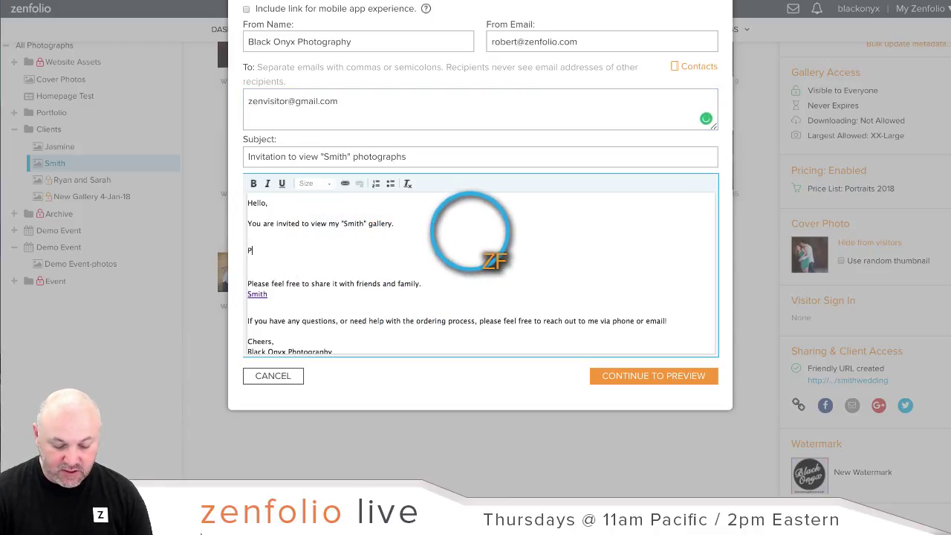
type("lease use thi")
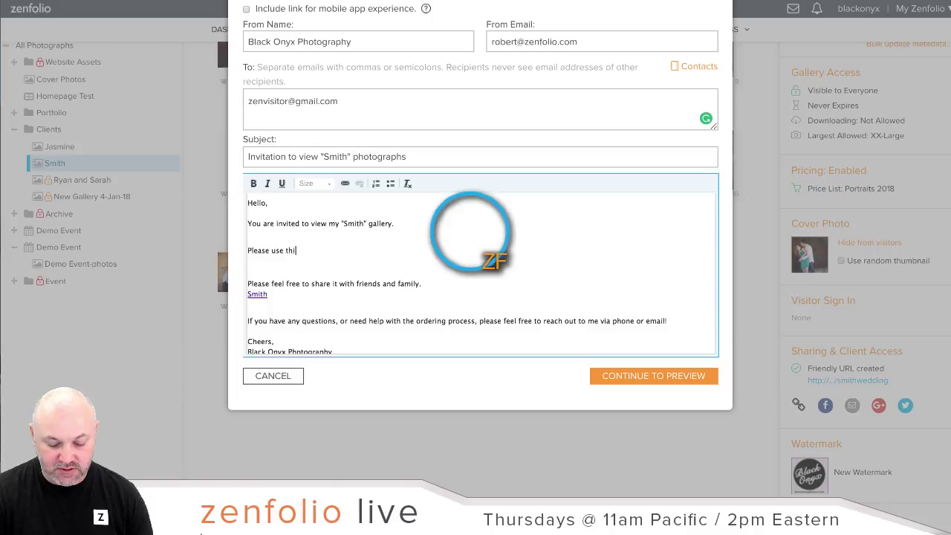
type("s coupon to pl")
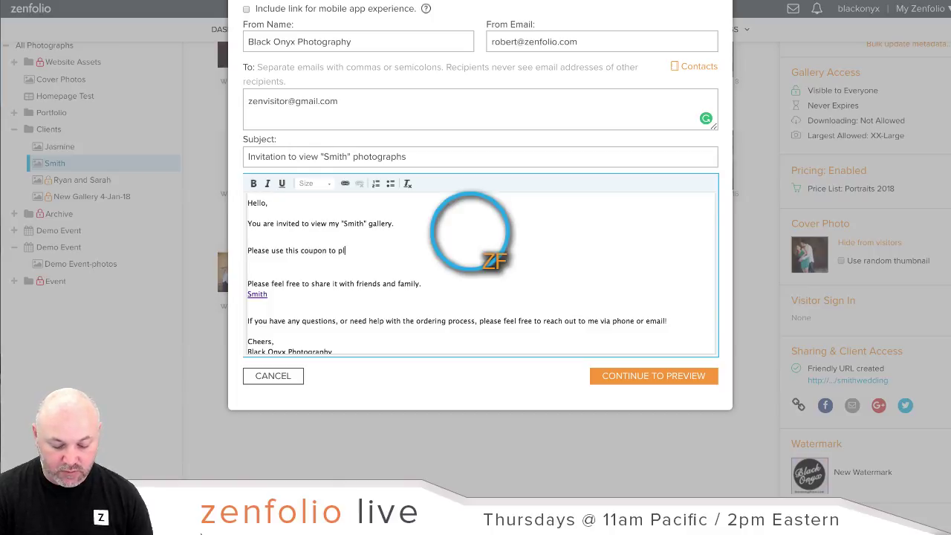
type("ace an order wi")
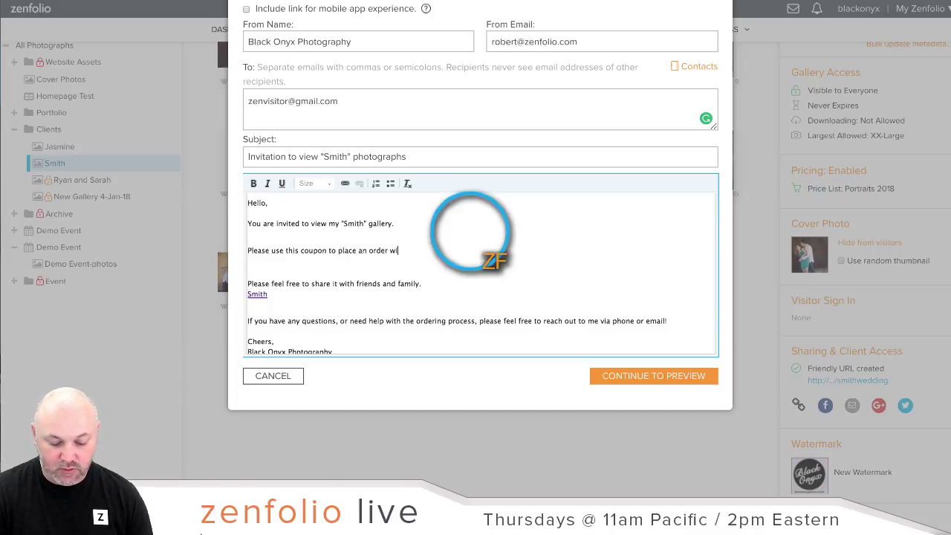
type("thin the ")
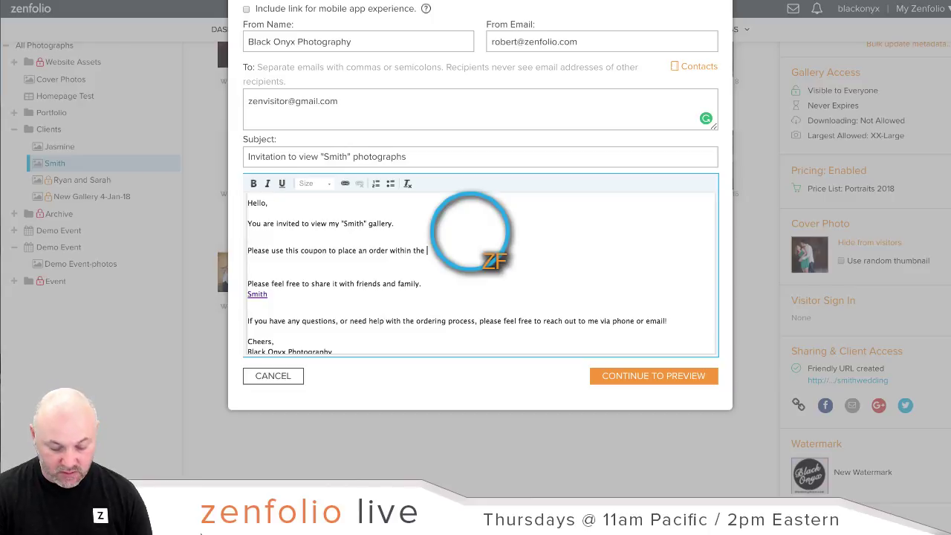
type("first 5 ")
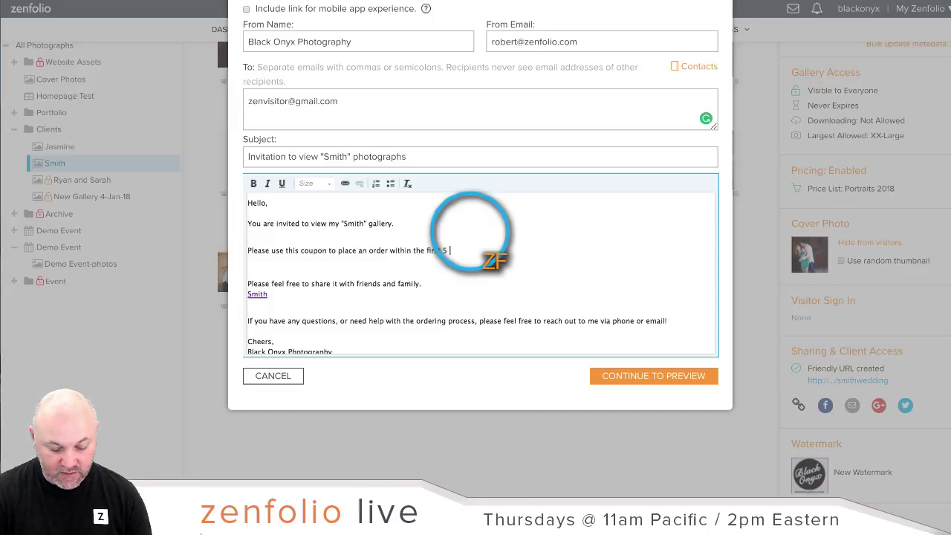
type("days and save ")
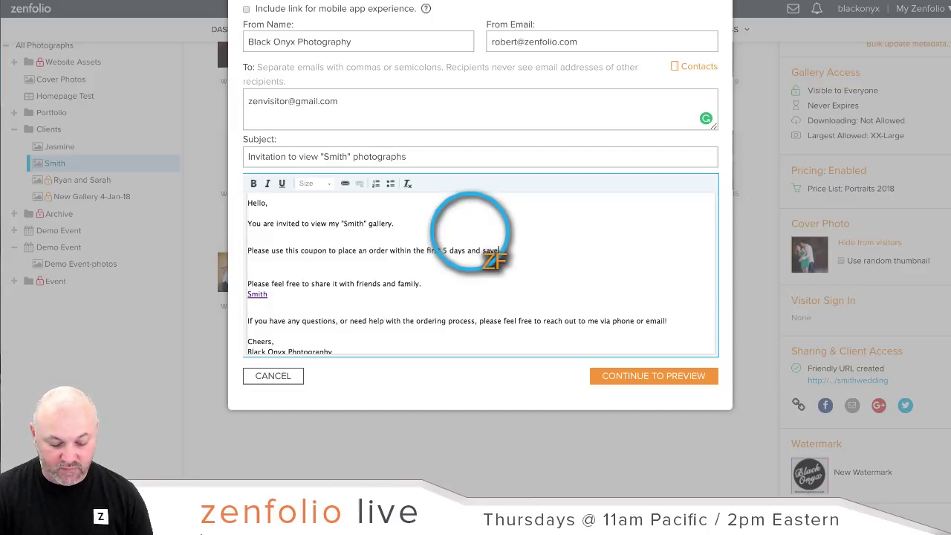
type("20%")
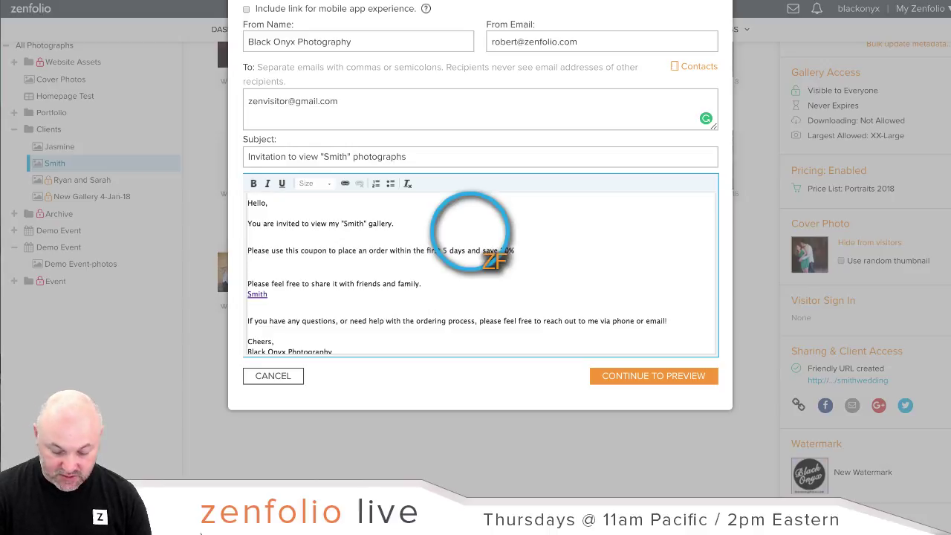
type(" - Smith18")
key("Return")
key("Return")
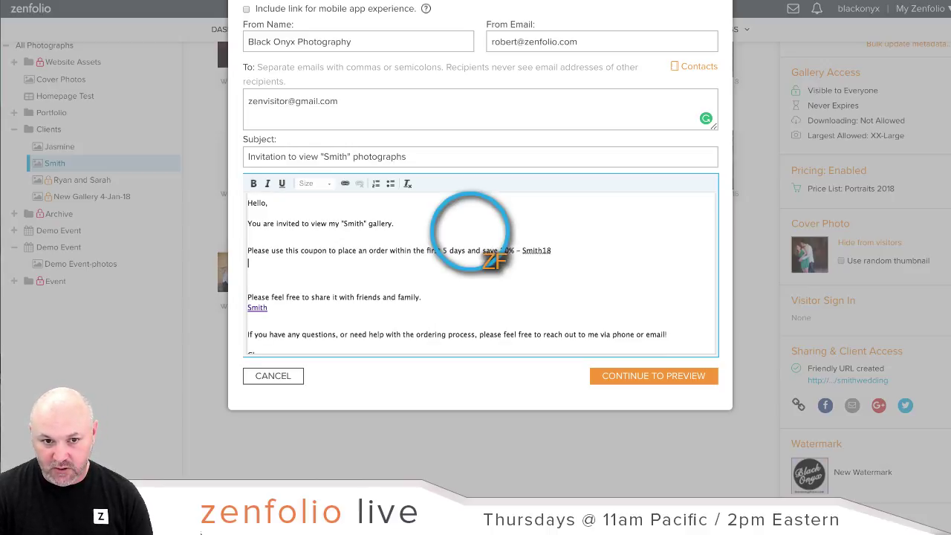
type("This ")
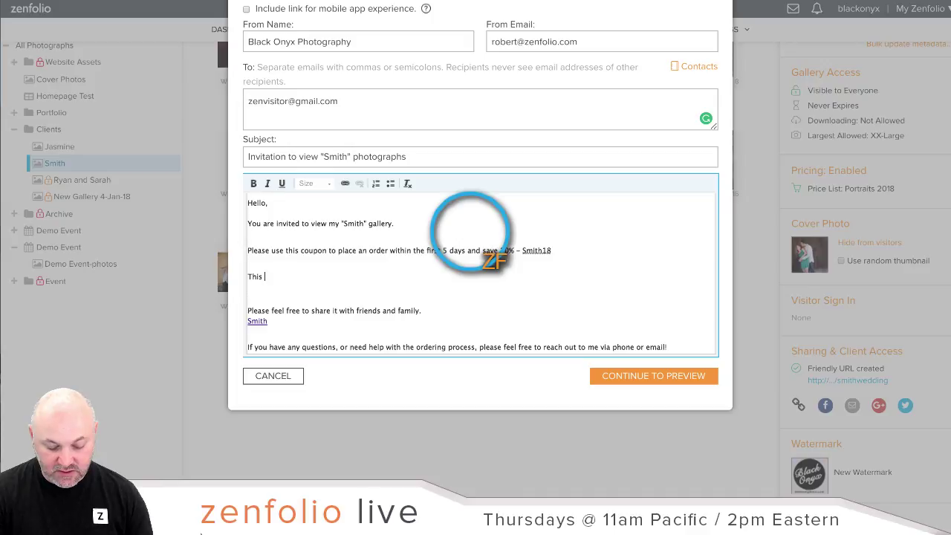
type("offer expire")
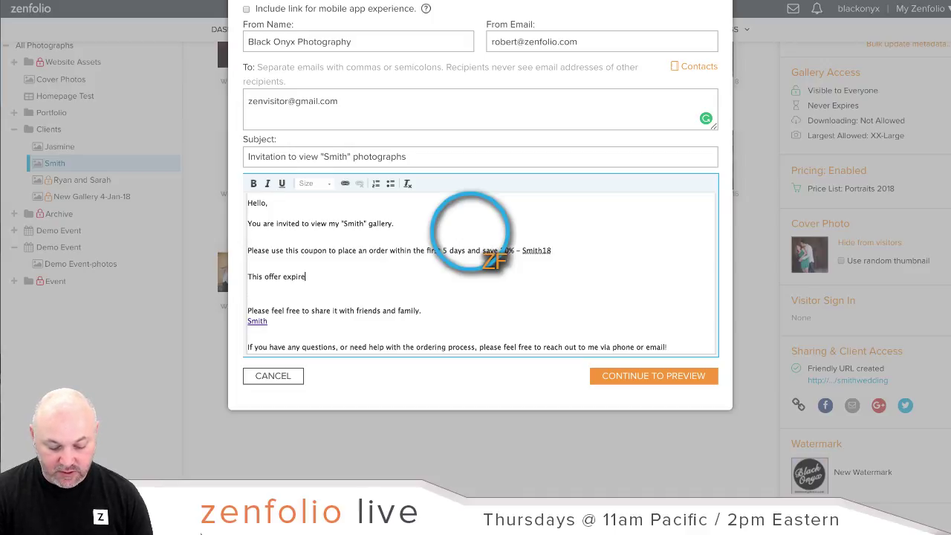
type("s on the 1")
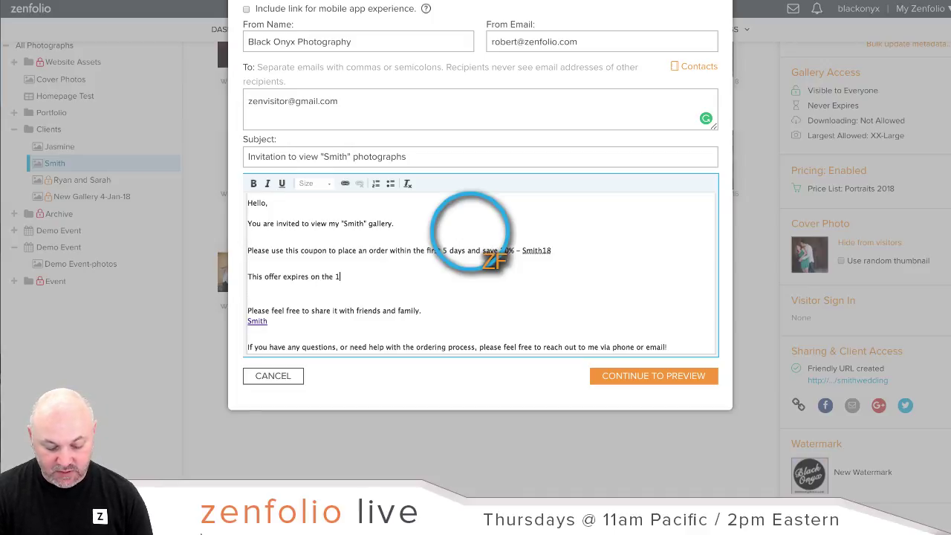
type("3th of ")
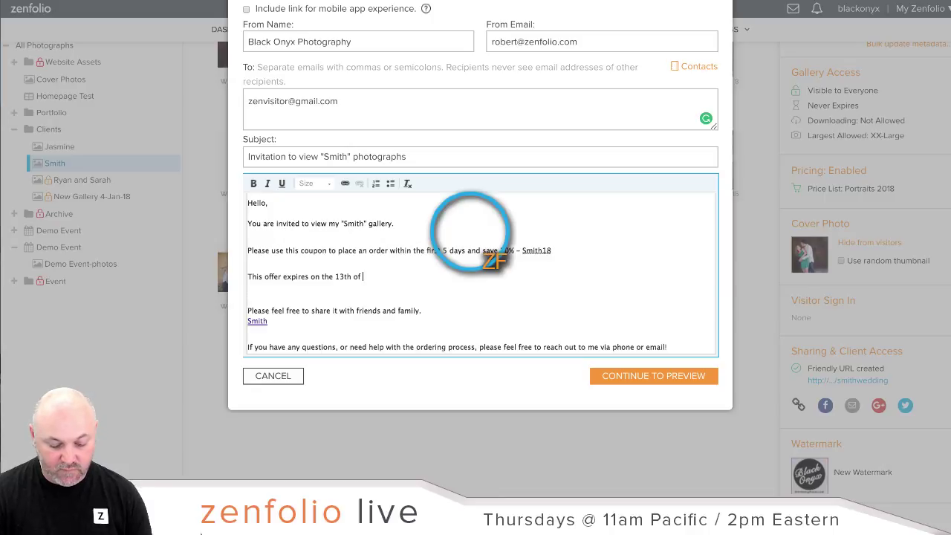
type("March!")
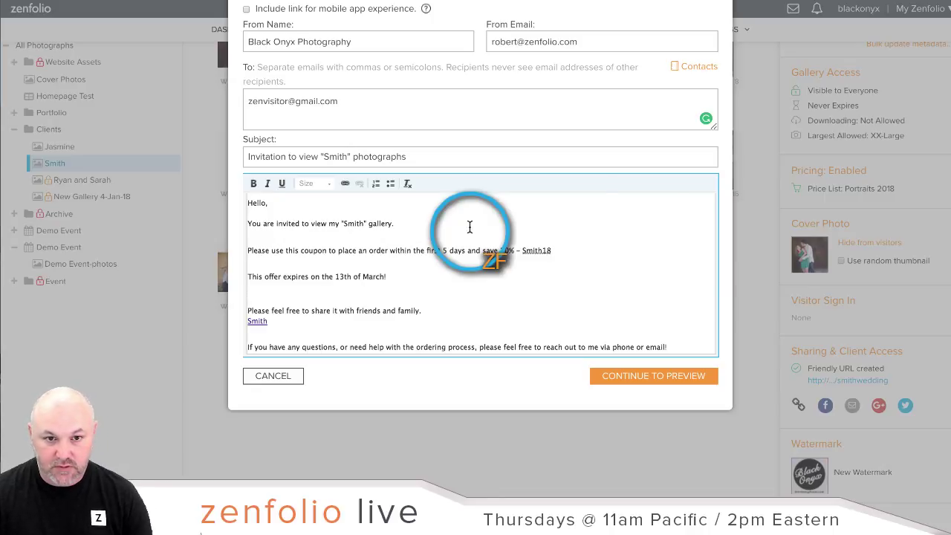
scroll(594, 297, "down", 3)
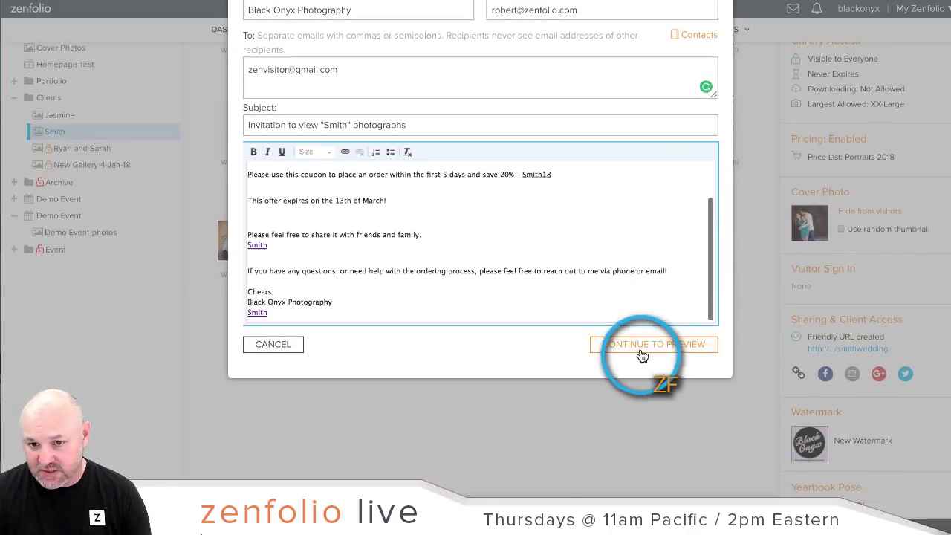
Step: Preview the Smith invitation email, then cancel it without sending
left_click(643, 357)
scroll(634, 264, "up", 1)
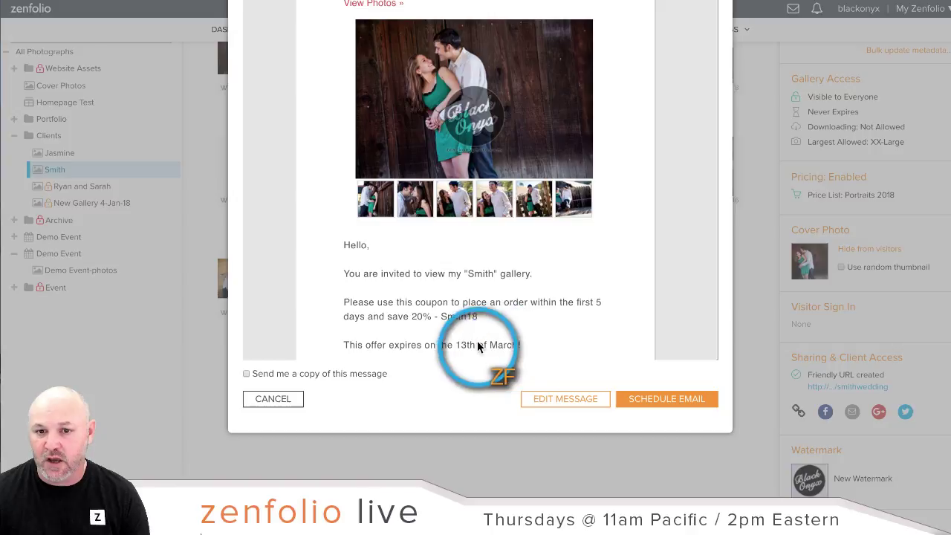
scroll(573, 285, "up", 2)
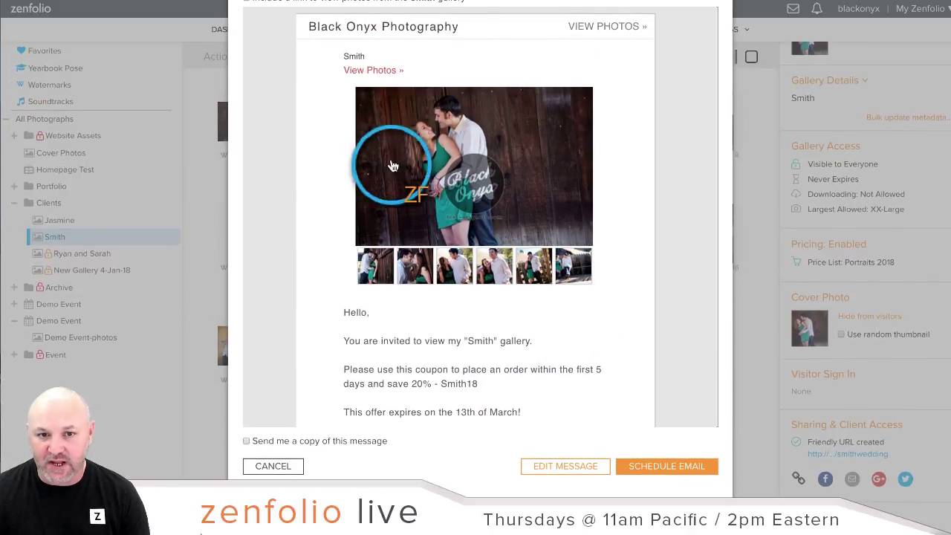
left_click(405, 265)
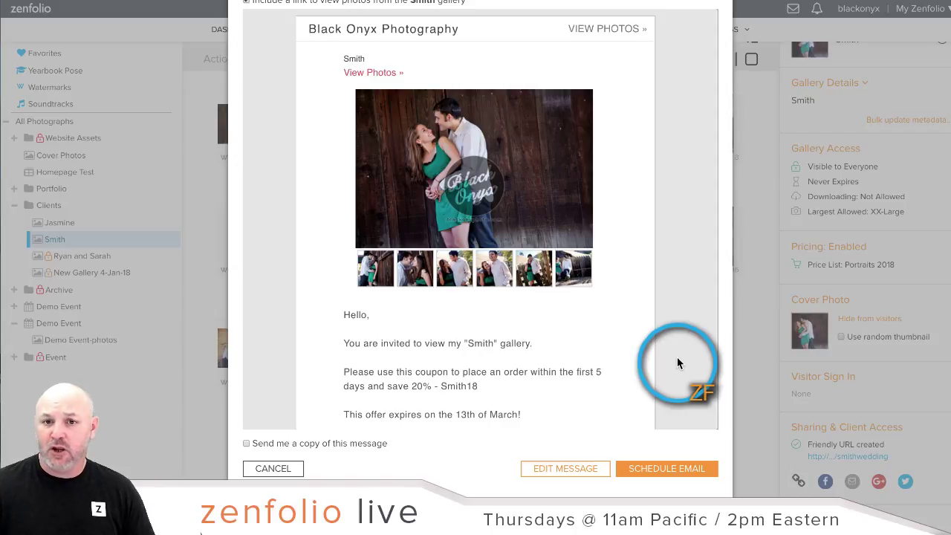
scroll(677, 357, "down", 1)
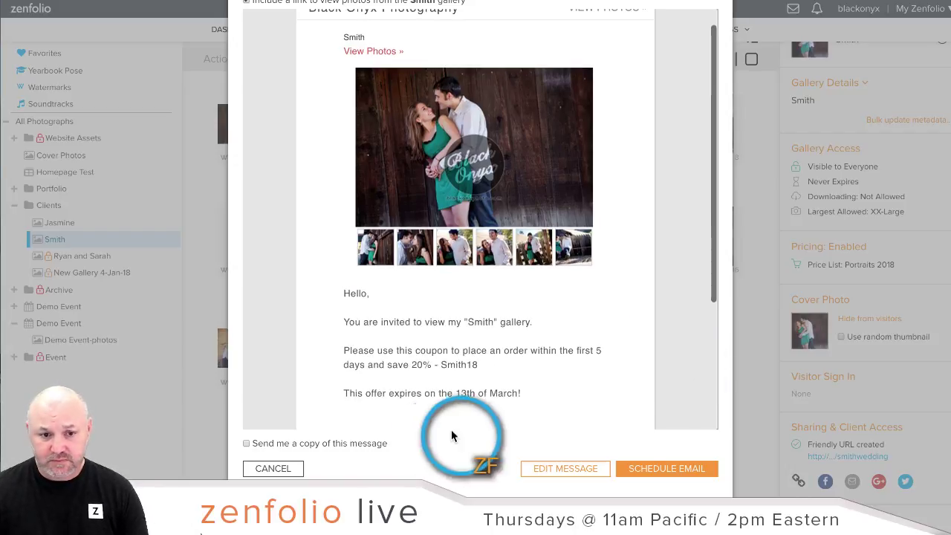
left_click(281, 469)
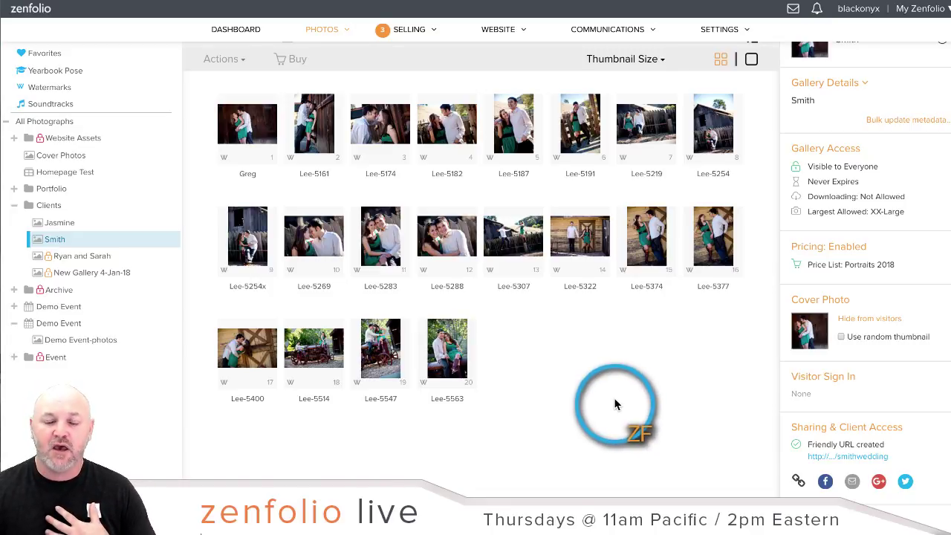
Step: Return to the Dashboard and open the website customization editor
left_click(220, 27)
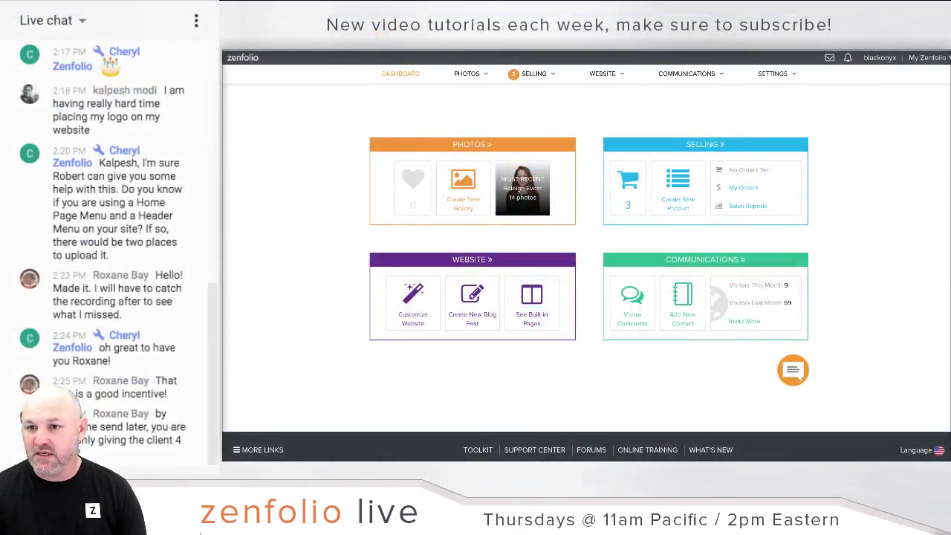
scroll(109, 253, "up", 2)
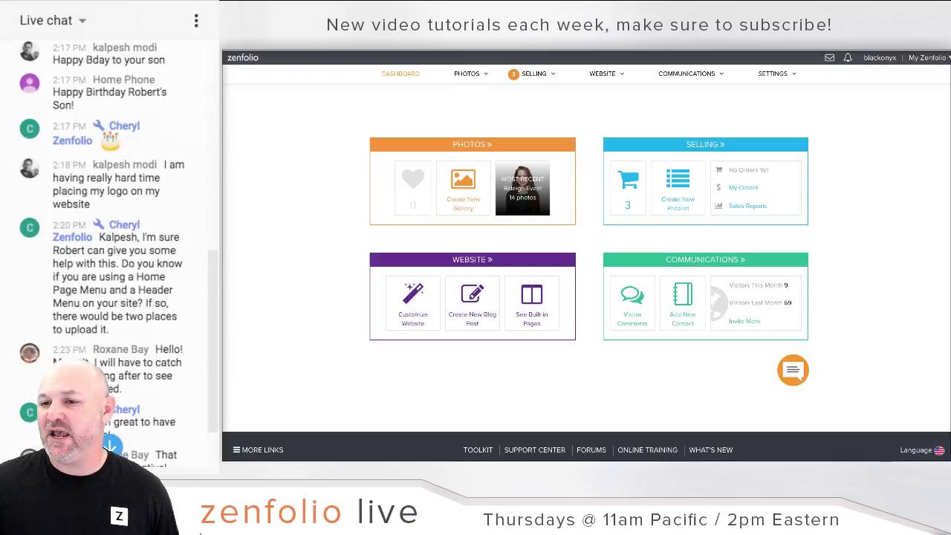
scroll(109, 253, "down", 1)
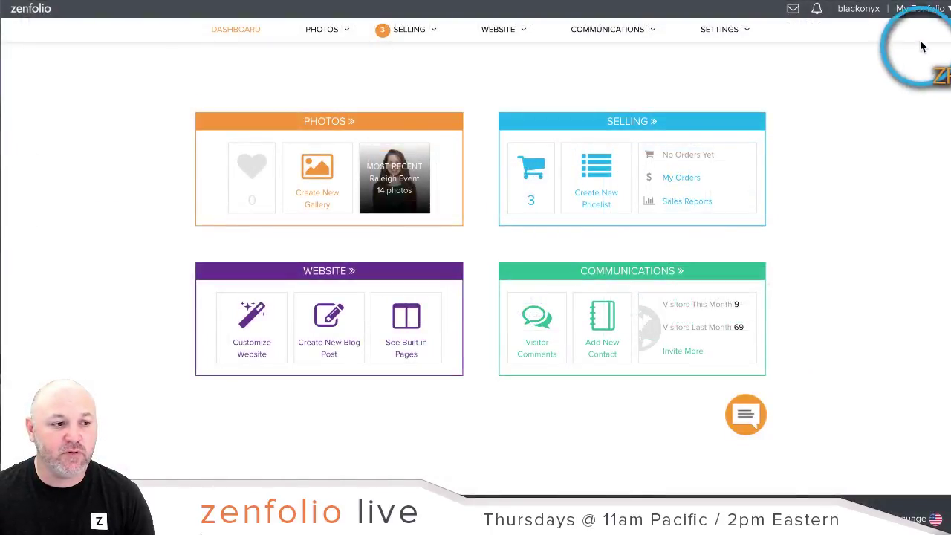
mouse_move(933, 58)
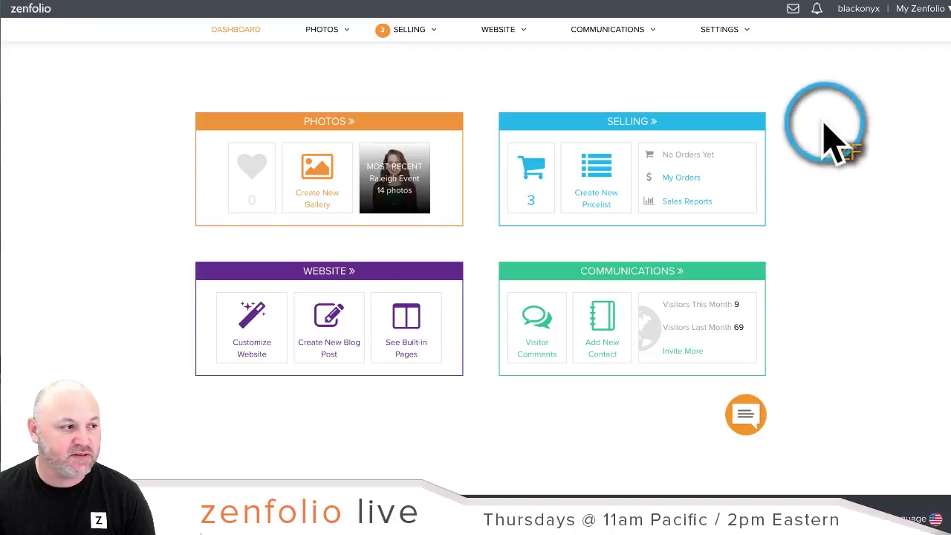
key("super+t")
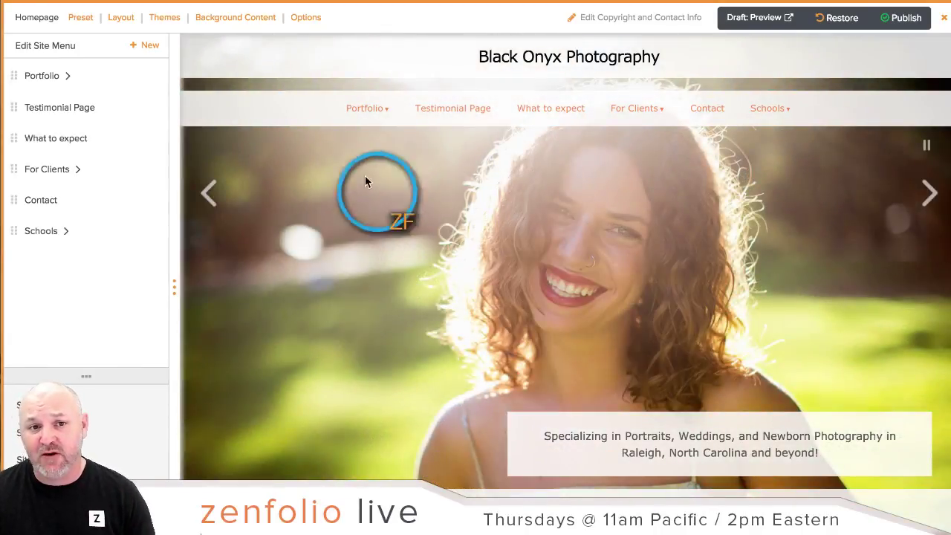
Step: Open Page Options for the homepage
left_click(305, 22)
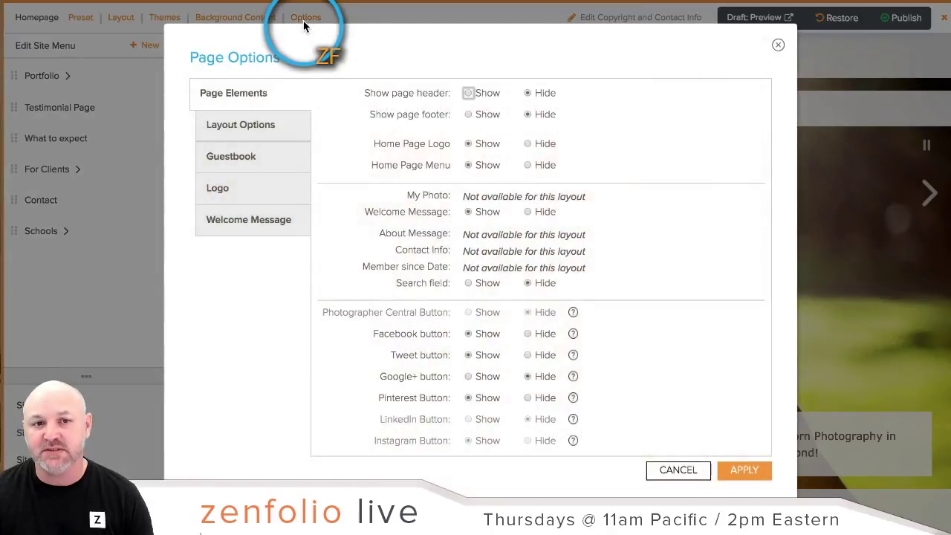
Step: Upload the green screenshot as the homepage logo and apply it
left_click(210, 100)
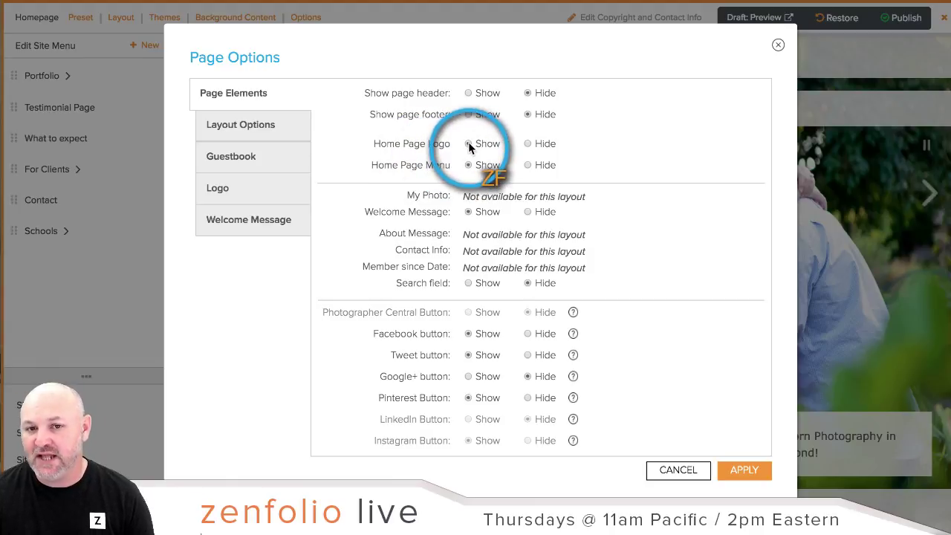
left_click(223, 195)
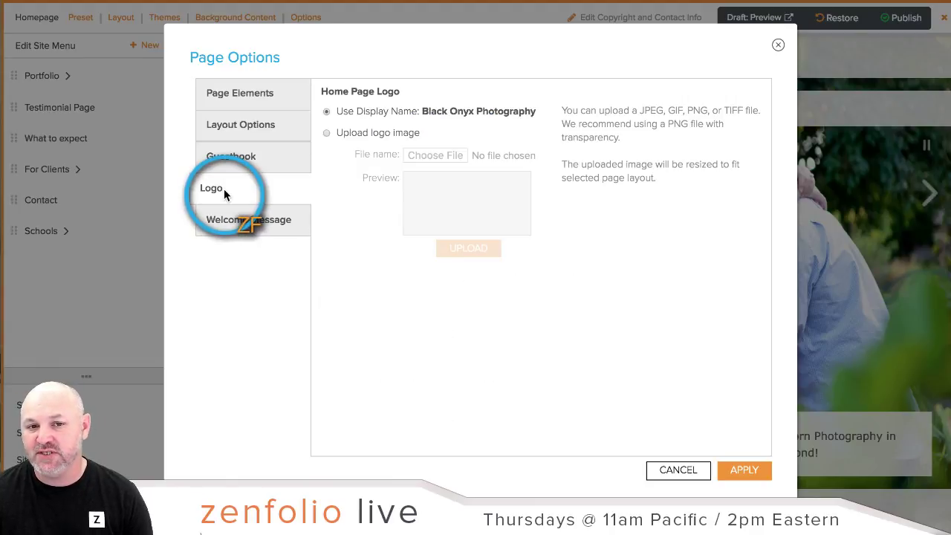
left_click(326, 133)
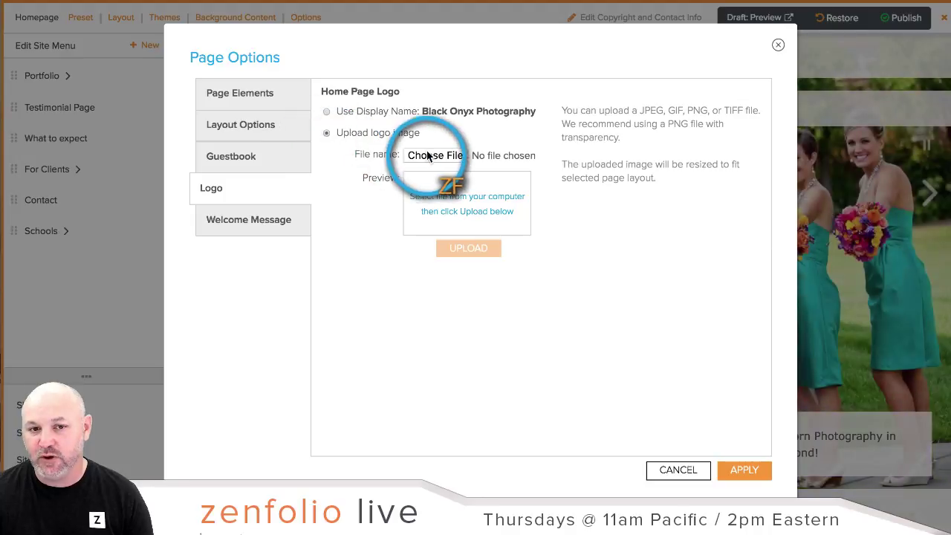
left_click(433, 156)
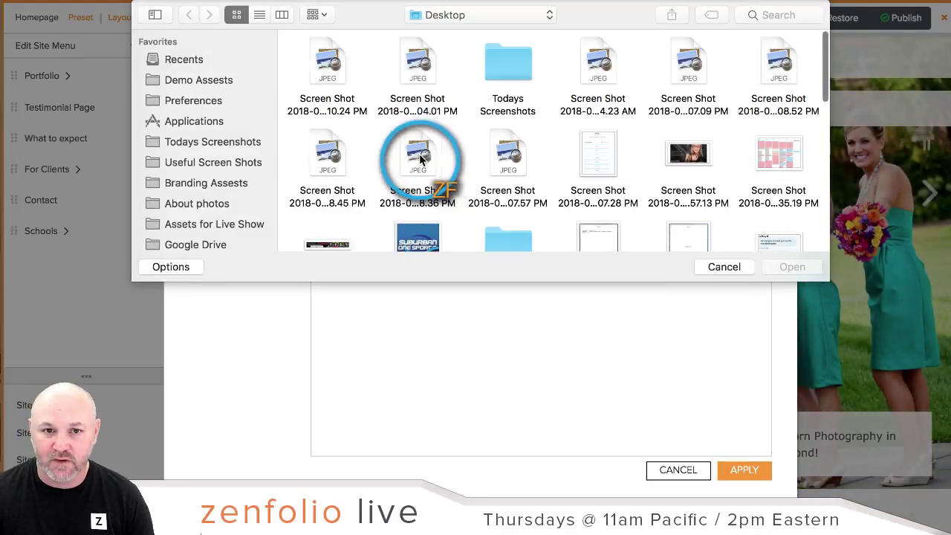
left_click(329, 64)
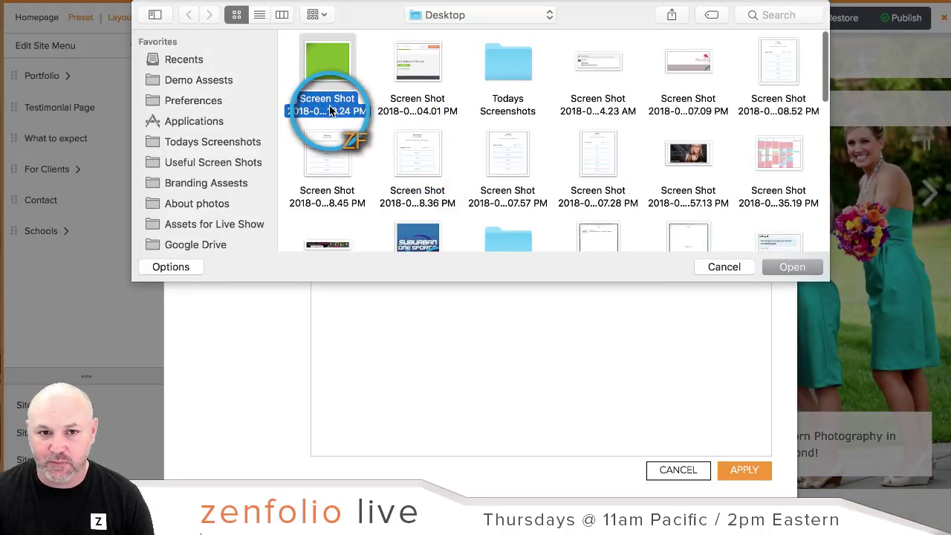
left_click(788, 266)
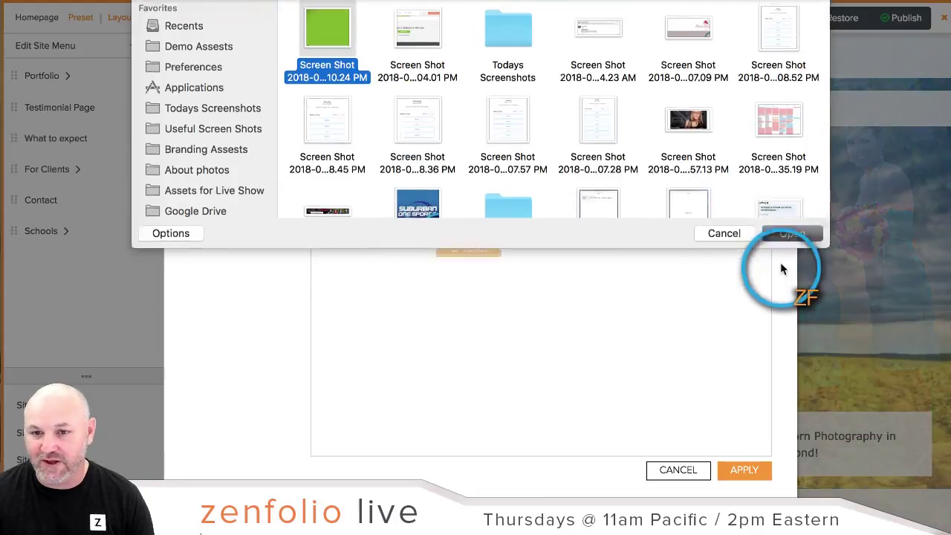
left_click(481, 249)
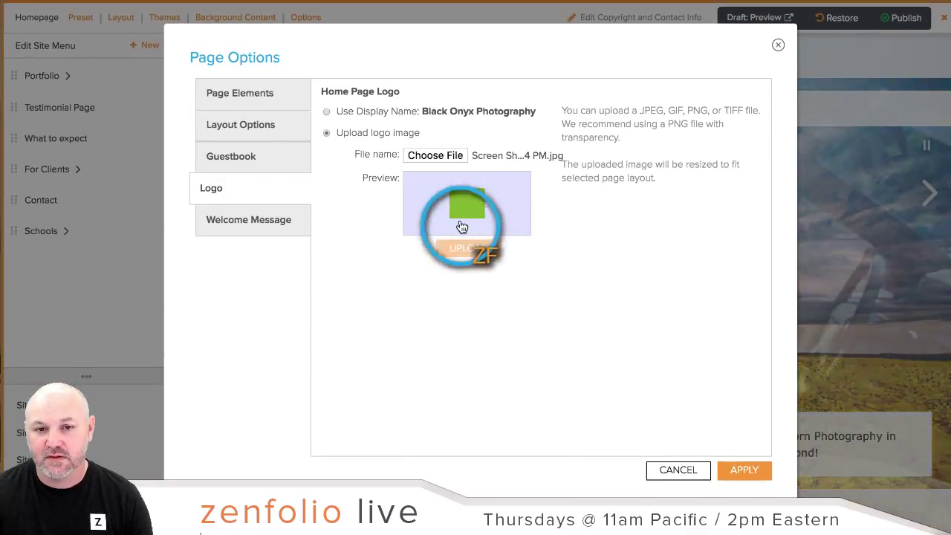
left_click(754, 474)
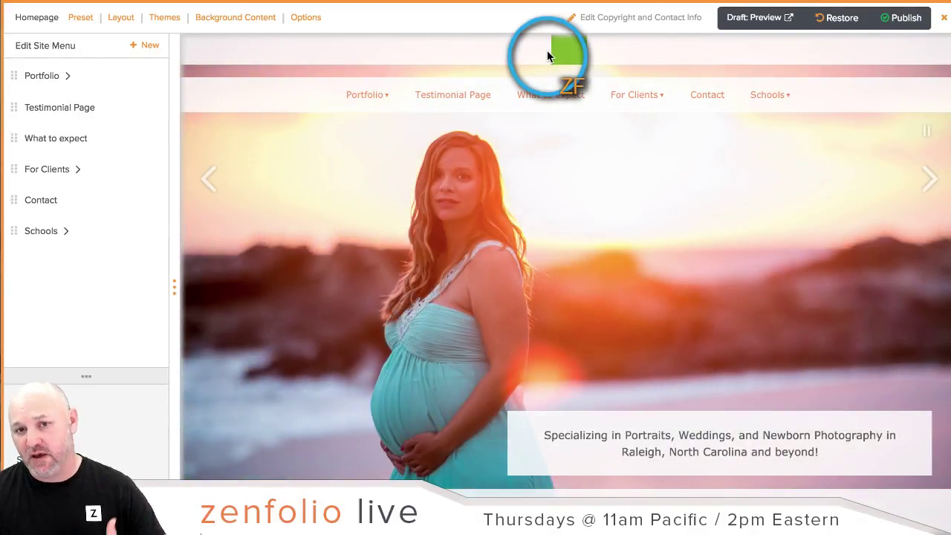
Step: Hide the homepage logo, show the page header, and open the site header settings
left_click(317, 26)
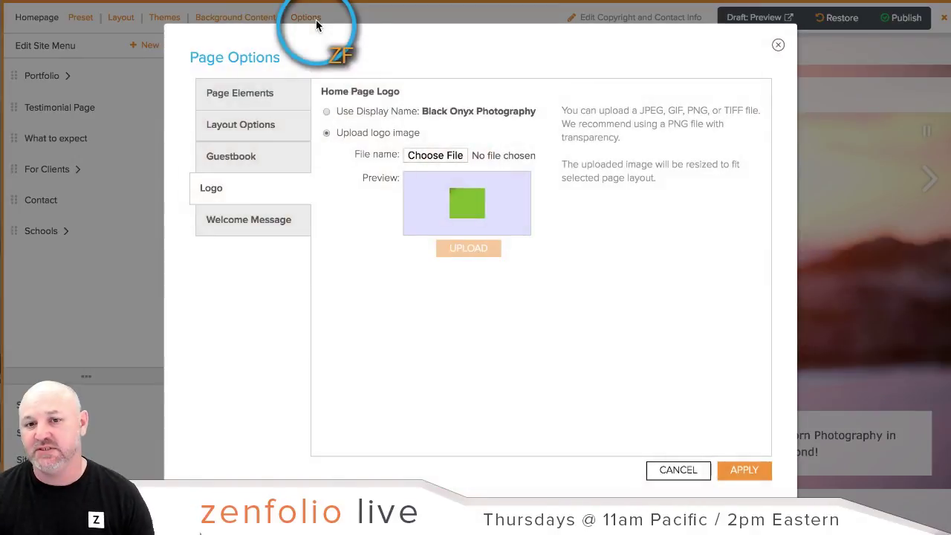
left_click(255, 97)
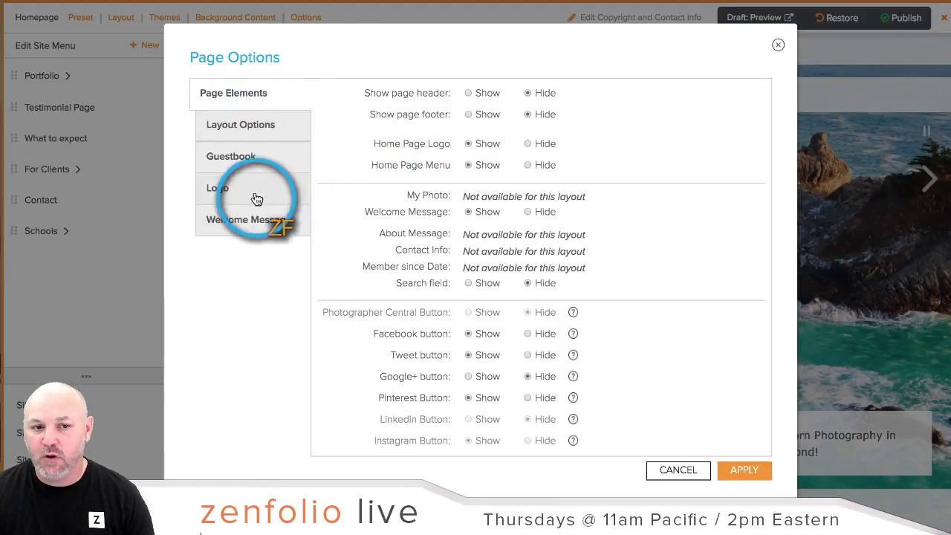
left_click(528, 144)
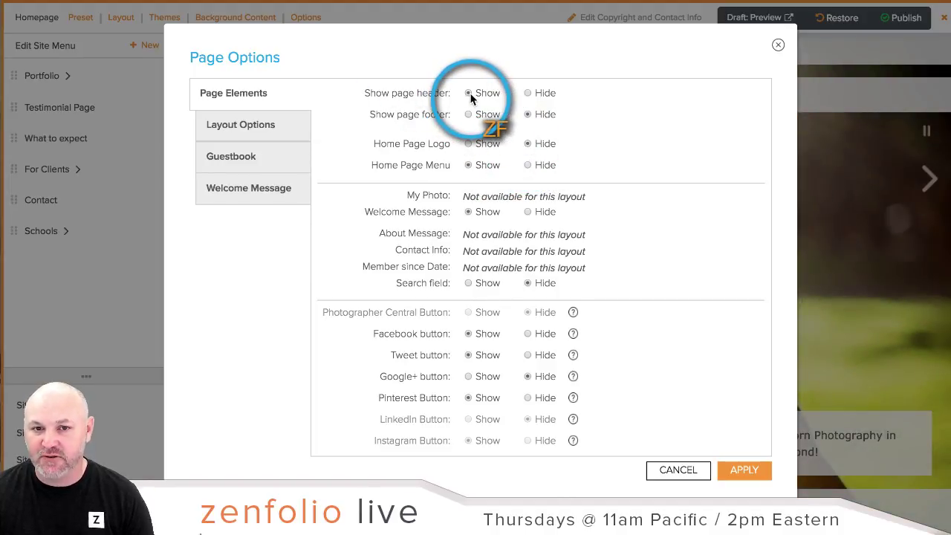
left_click(752, 468)
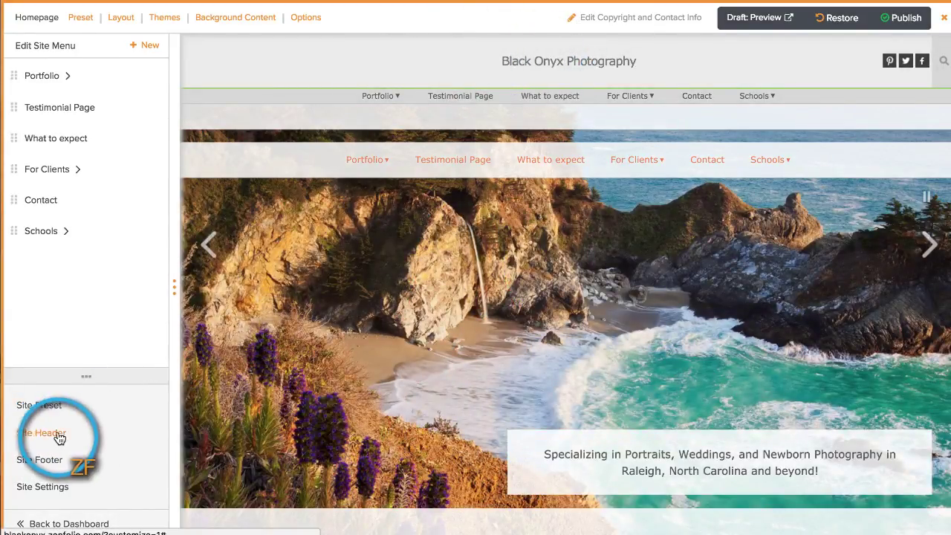
left_click(42, 432)
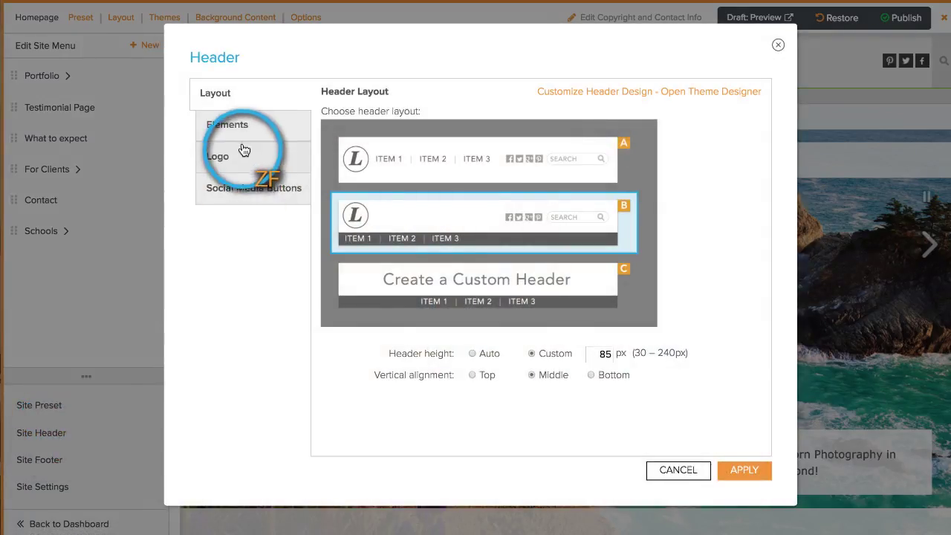
Step: Upload the green screenshot as the site header logo
left_click(220, 162)
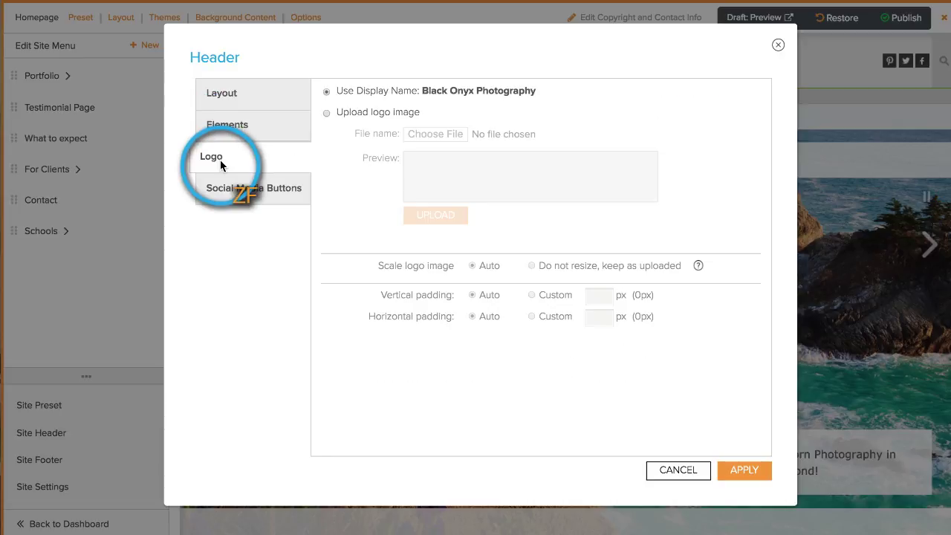
left_click(327, 113)
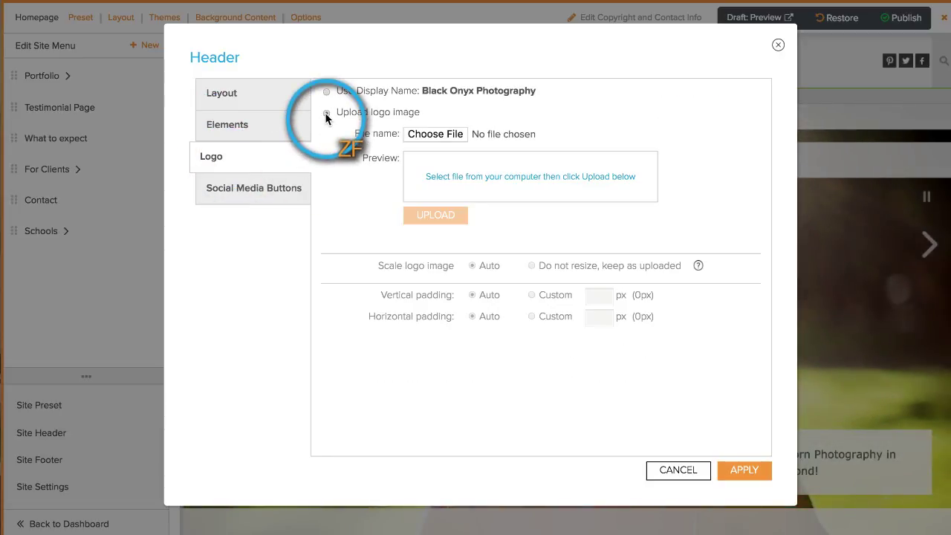
left_click(432, 137)
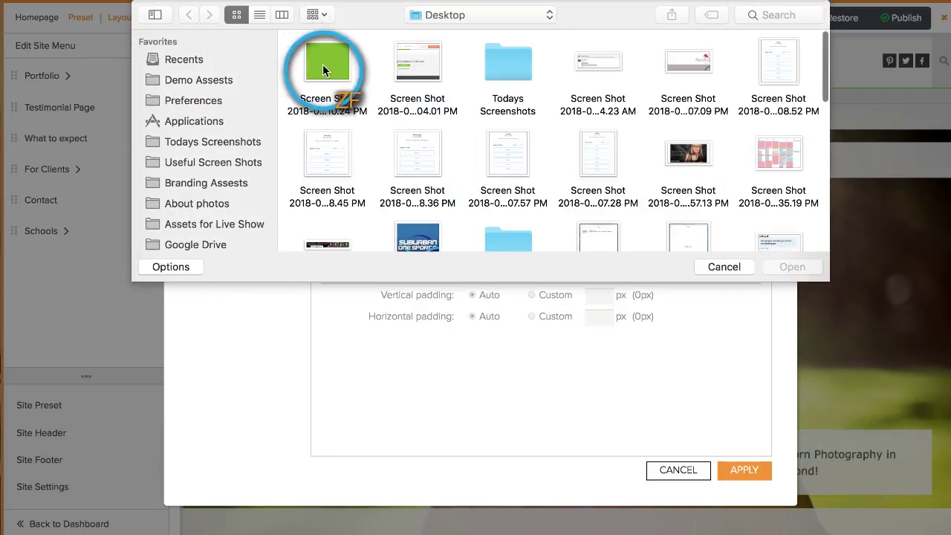
left_click(322, 68)
left_click(777, 267)
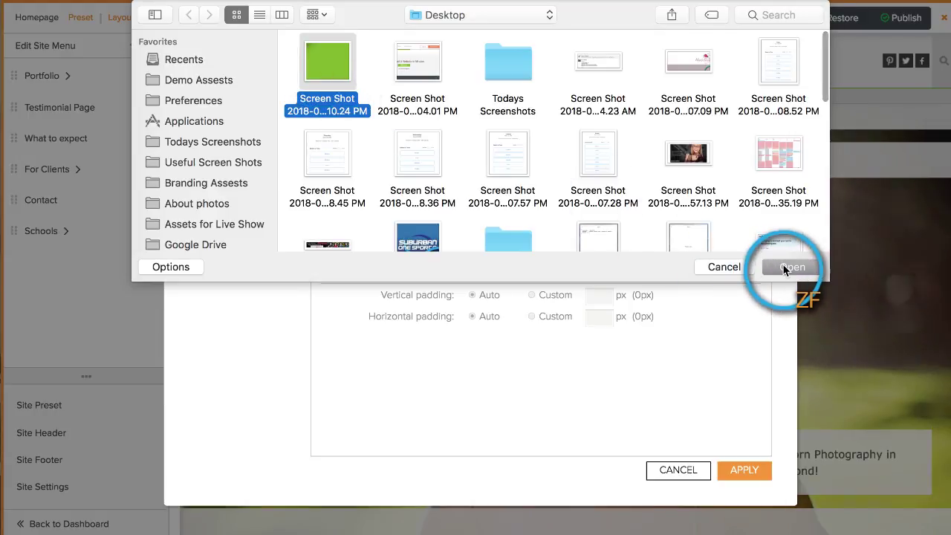
left_click(460, 215)
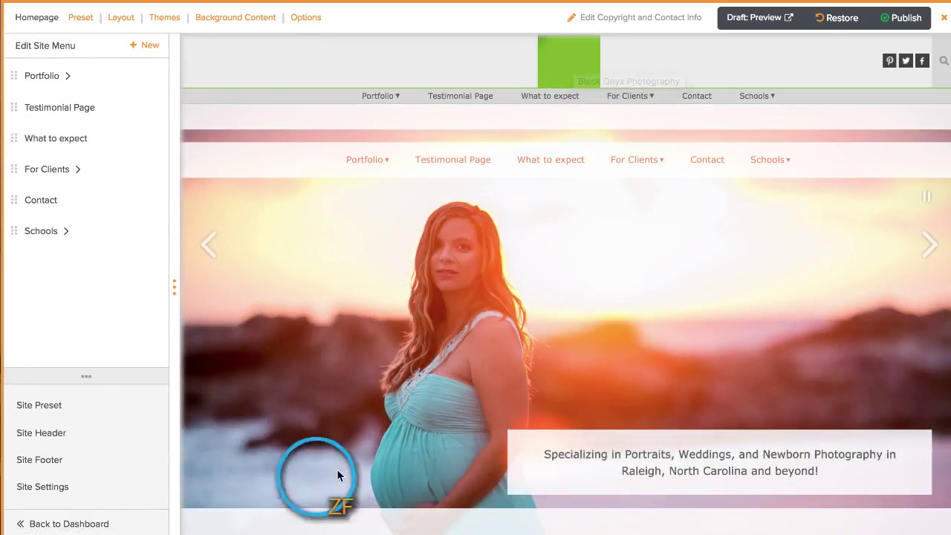
scroll(337, 469, "down", 1)
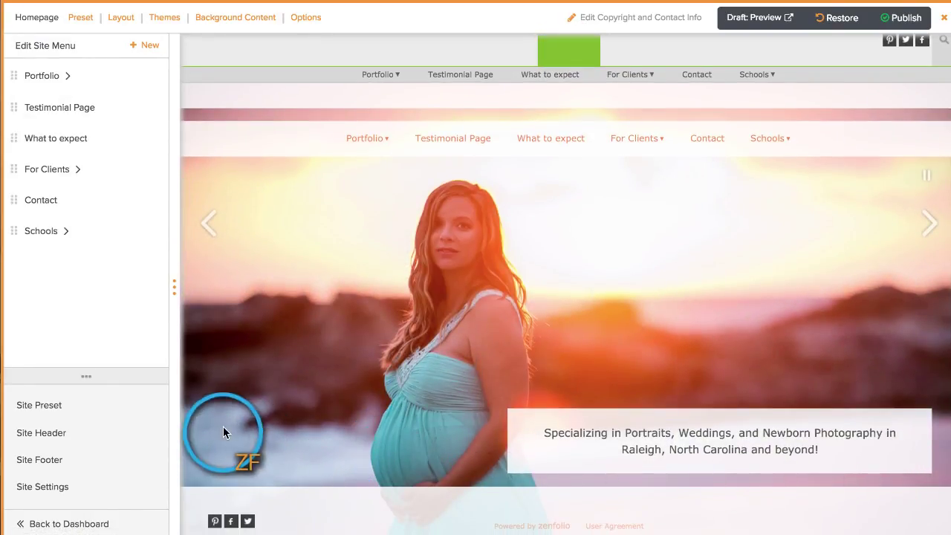
Step: Reapply the homepage page options so the full footer shows, then bring up the Footer settings
left_click(297, 19)
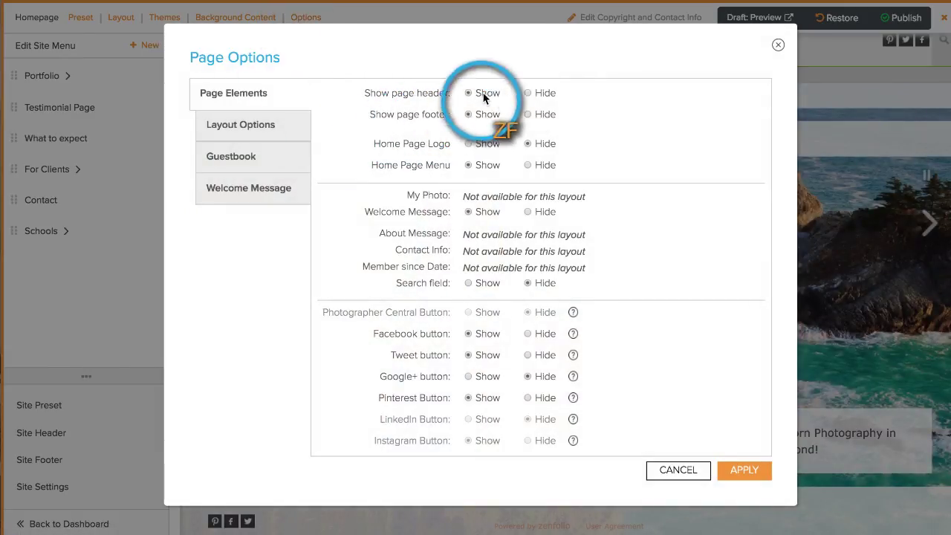
left_click(747, 474)
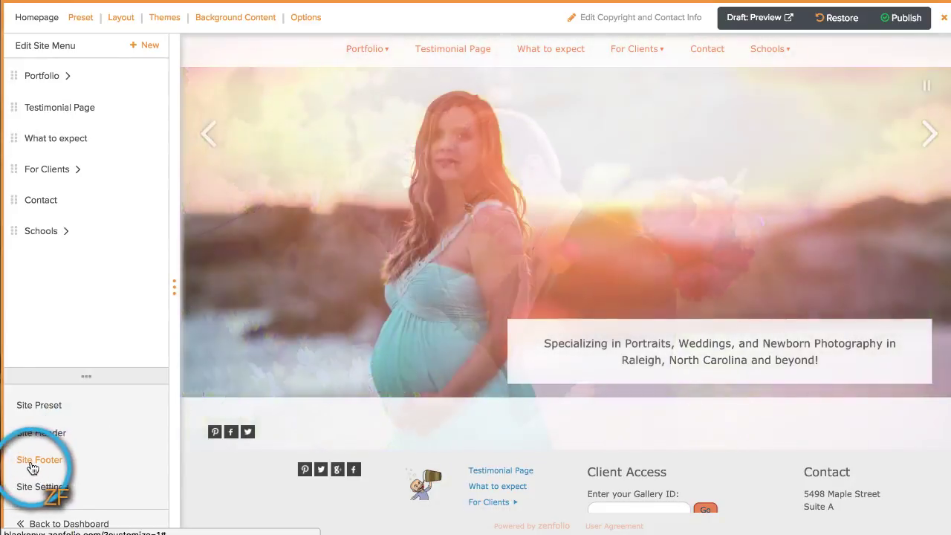
left_click(37, 460)
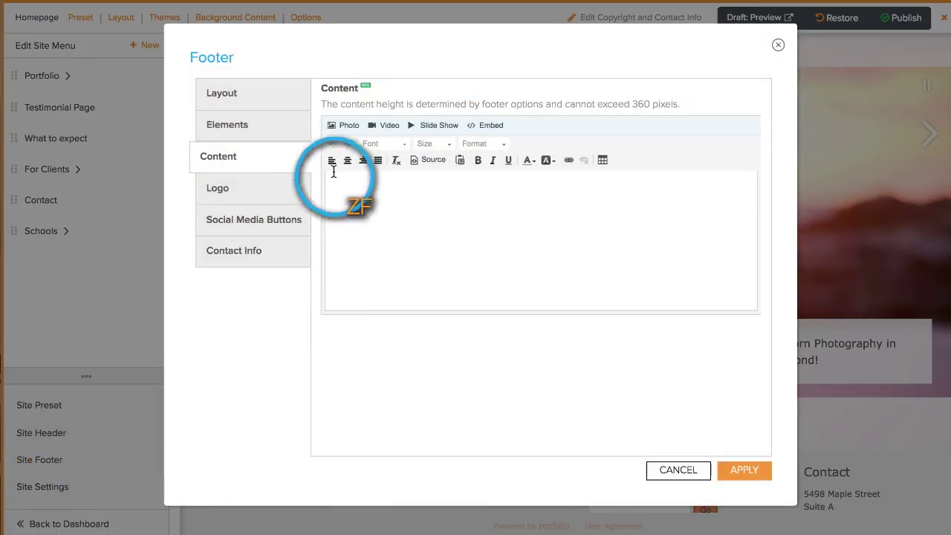
left_click(222, 190)
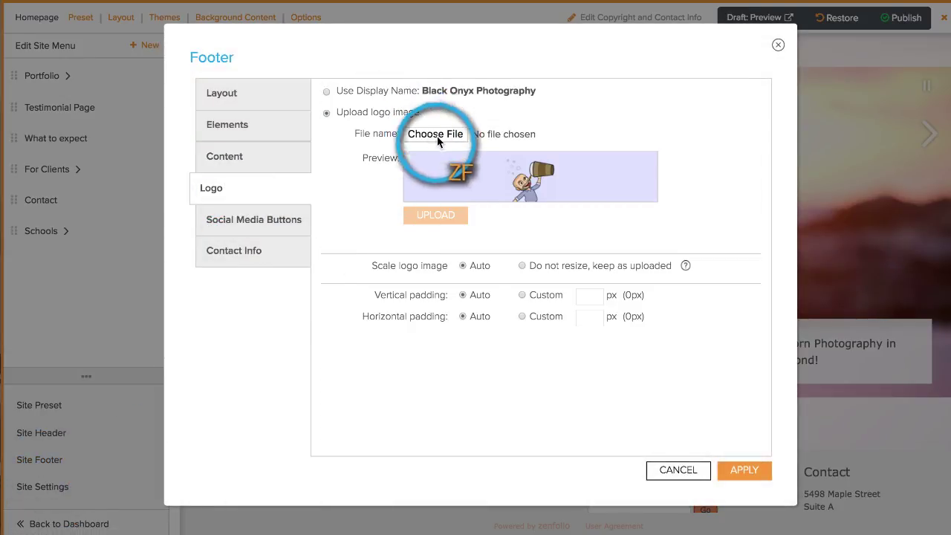
left_click(678, 470)
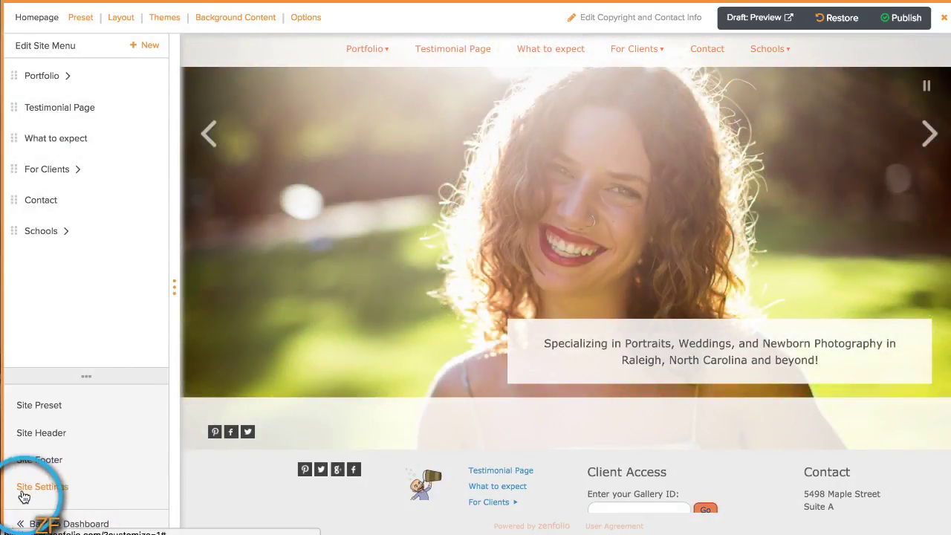
left_click(41, 487)
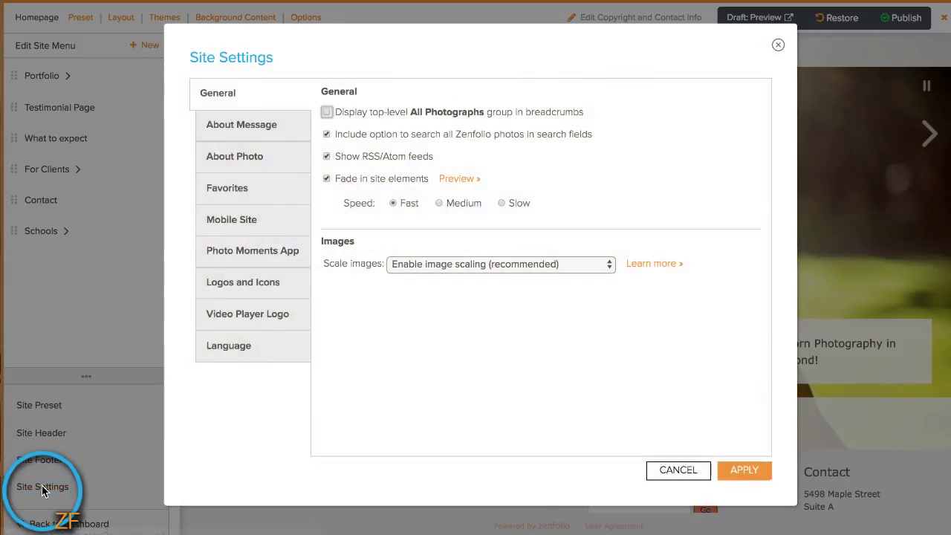
left_click(228, 292)
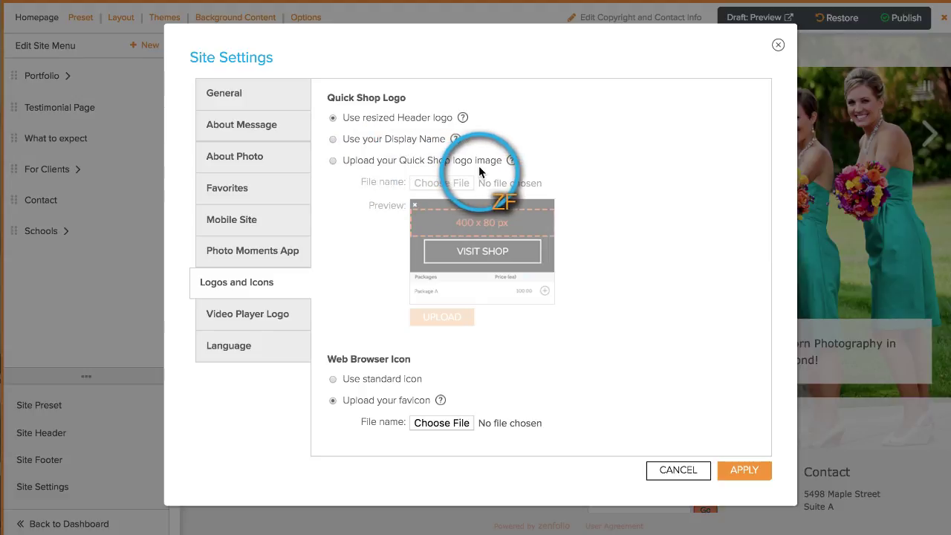
scroll(573, 170, "down", 5)
scroll(580, 186, "up", 3)
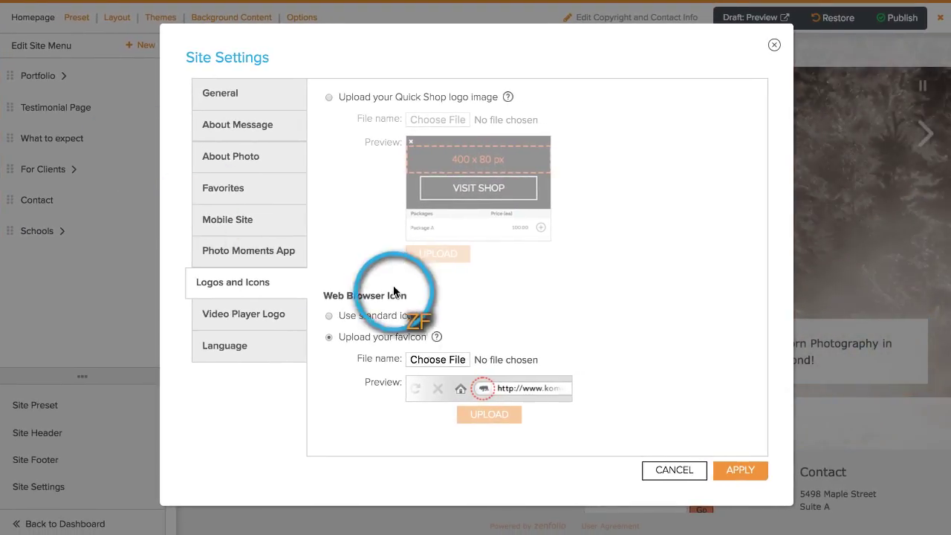
scroll(435, 334, "down", 4)
scroll(512, 387, "down", 3)
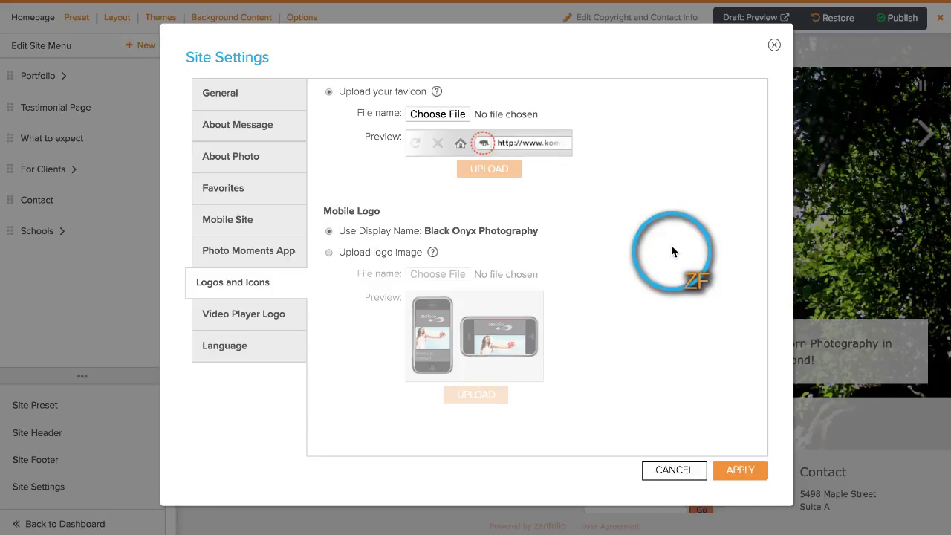
scroll(671, 250, "up", 3)
scroll(672, 250, "down", 3)
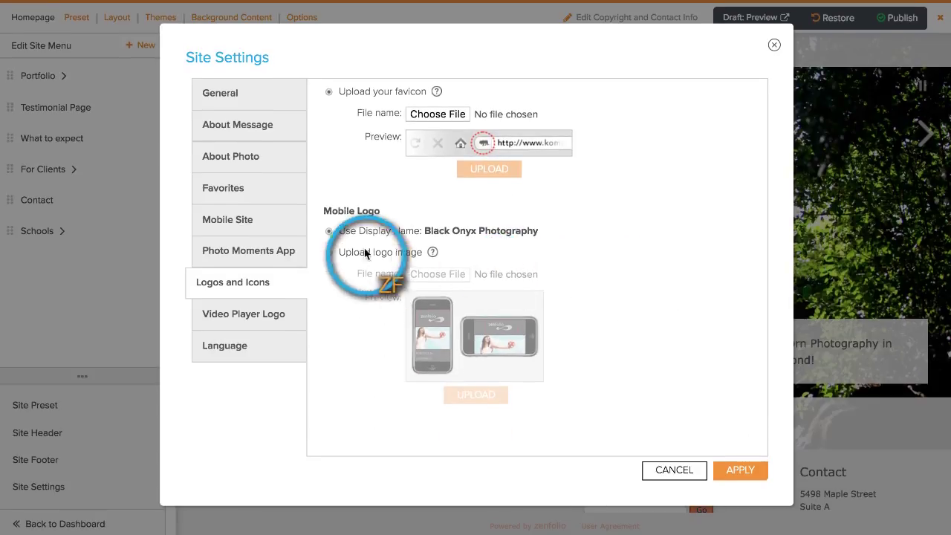
left_click(333, 251)
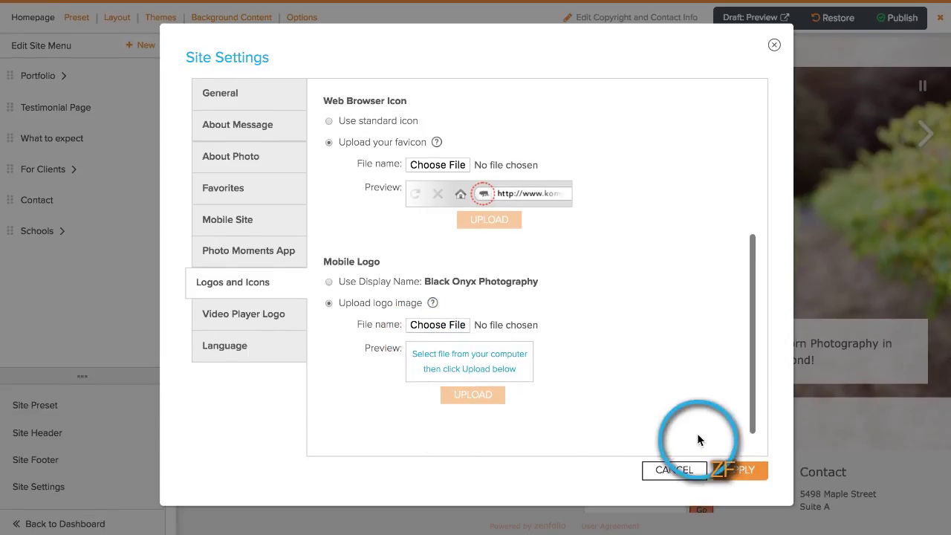
left_click(674, 470)
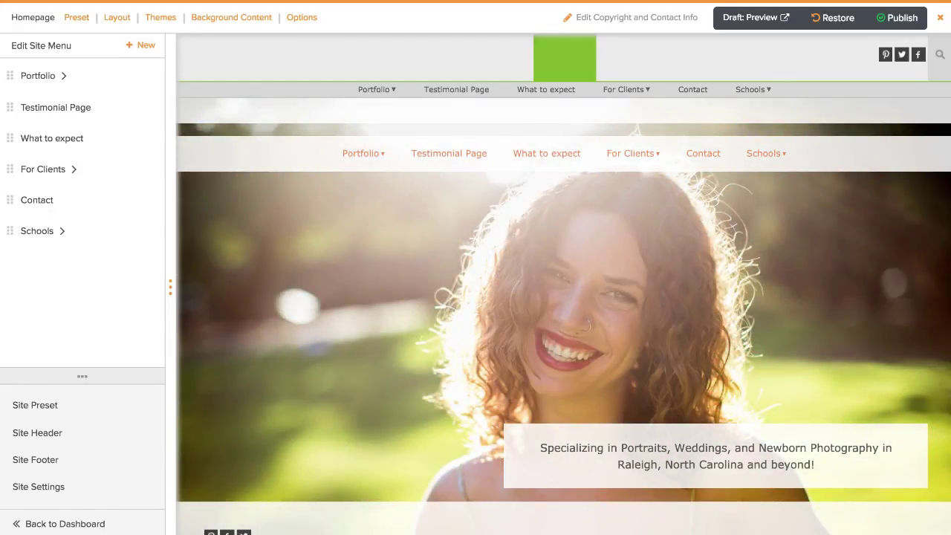
Step: Show the display name as the homepage logo and hide the homepage header and footer
left_click(304, 20)
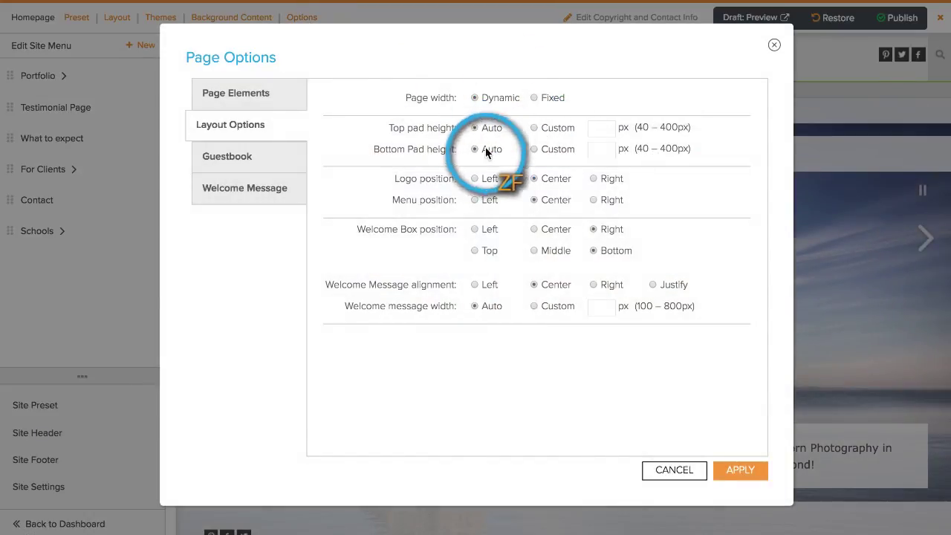
left_click(272, 93)
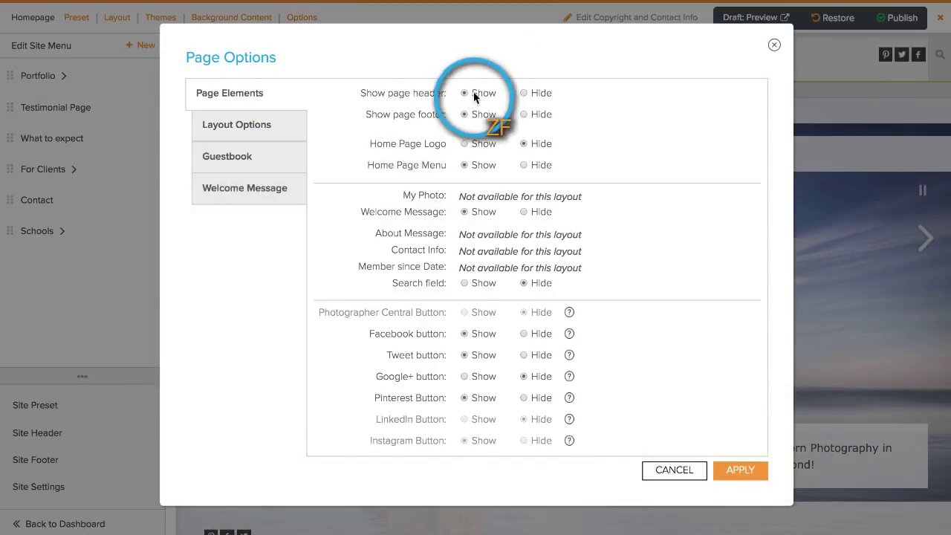
left_click(465, 144)
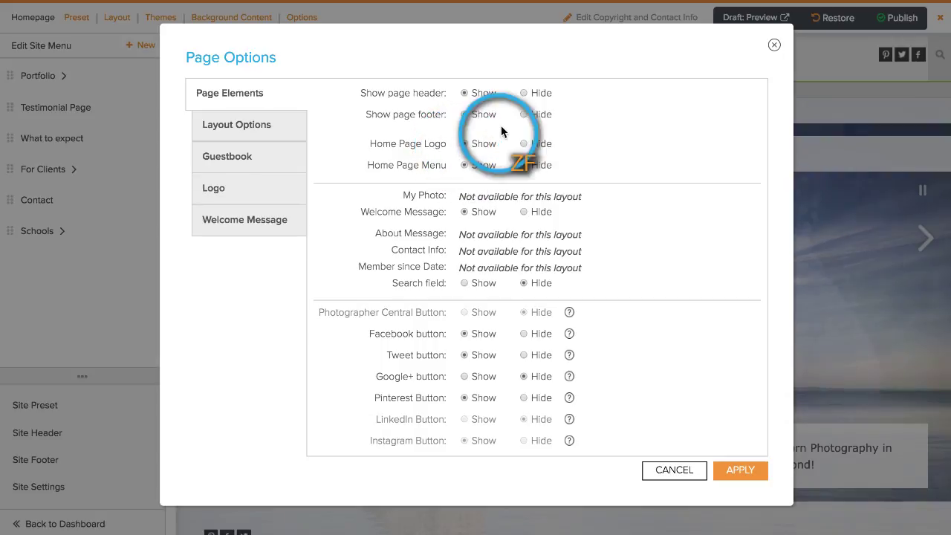
left_click(524, 115)
left_click(524, 93)
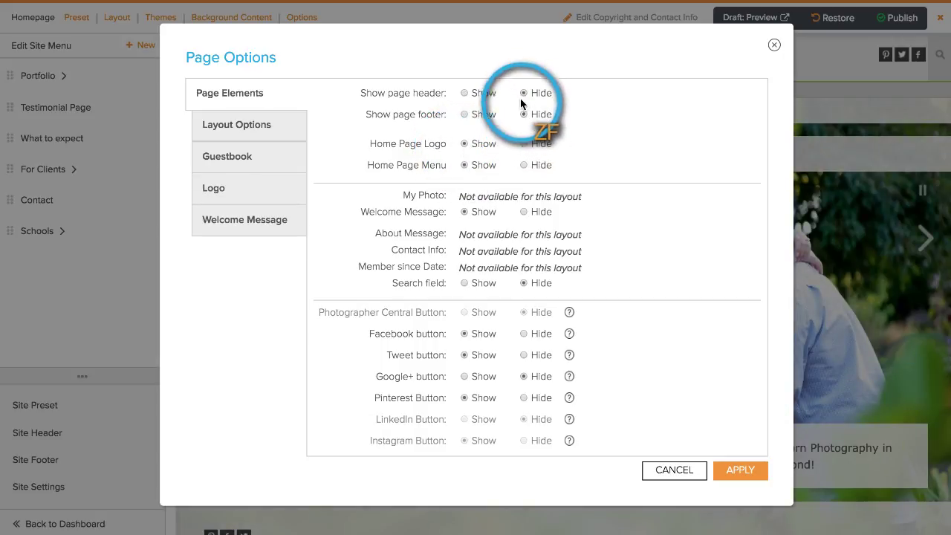
left_click(236, 191)
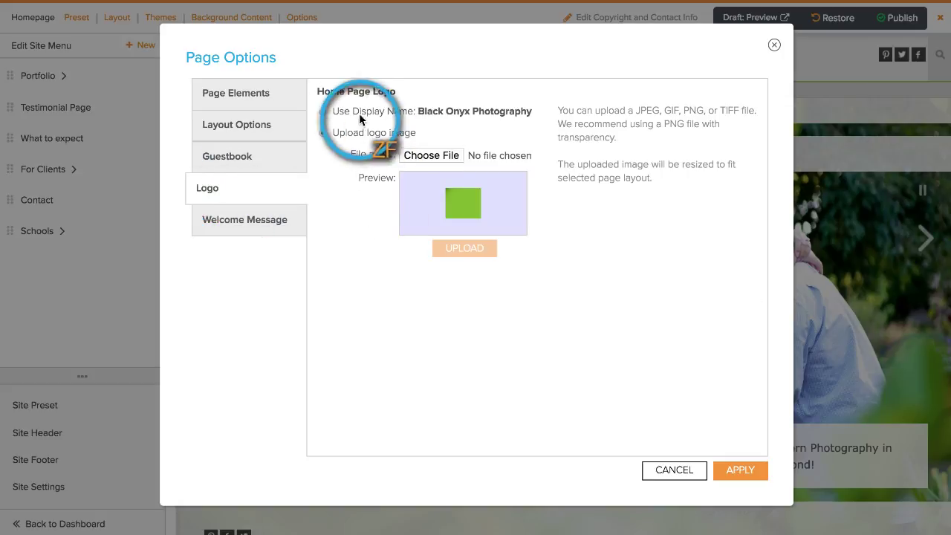
left_click(324, 111)
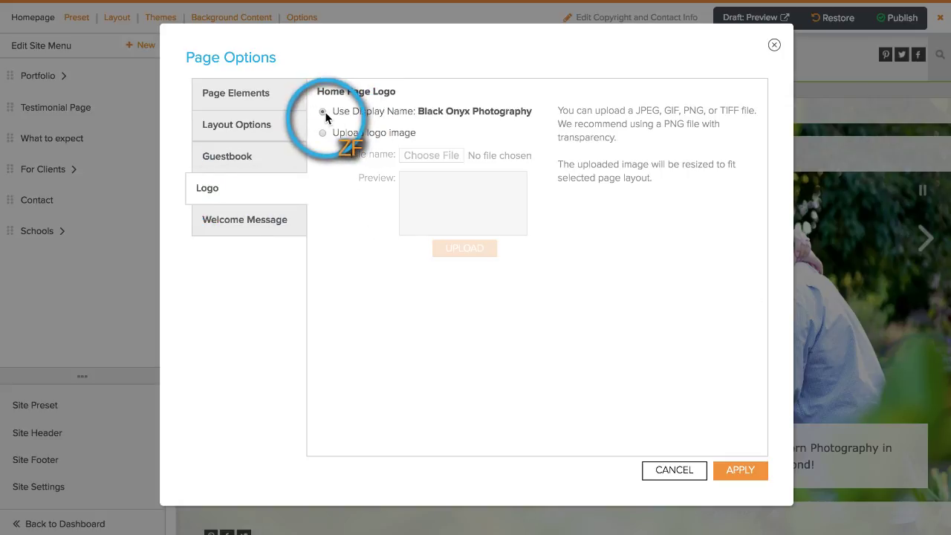
left_click(740, 472)
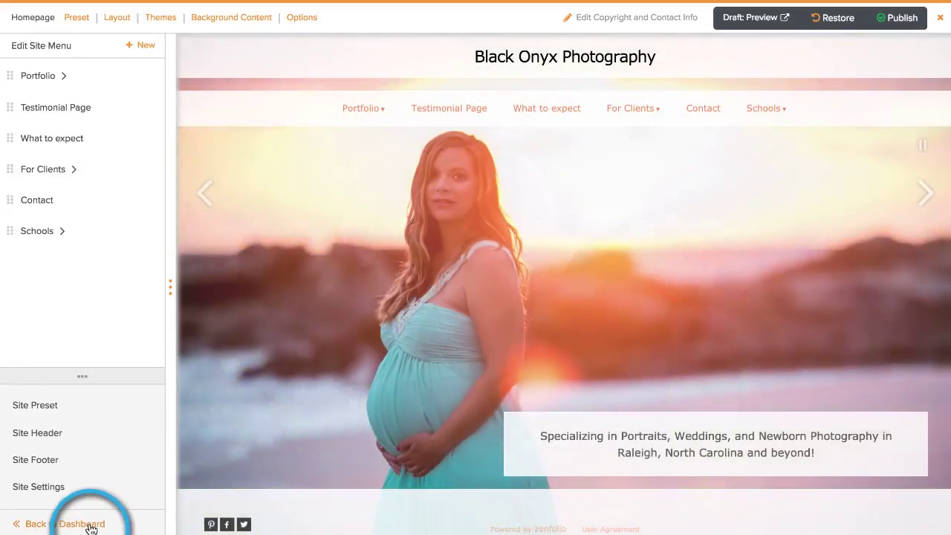
left_click(85, 524)
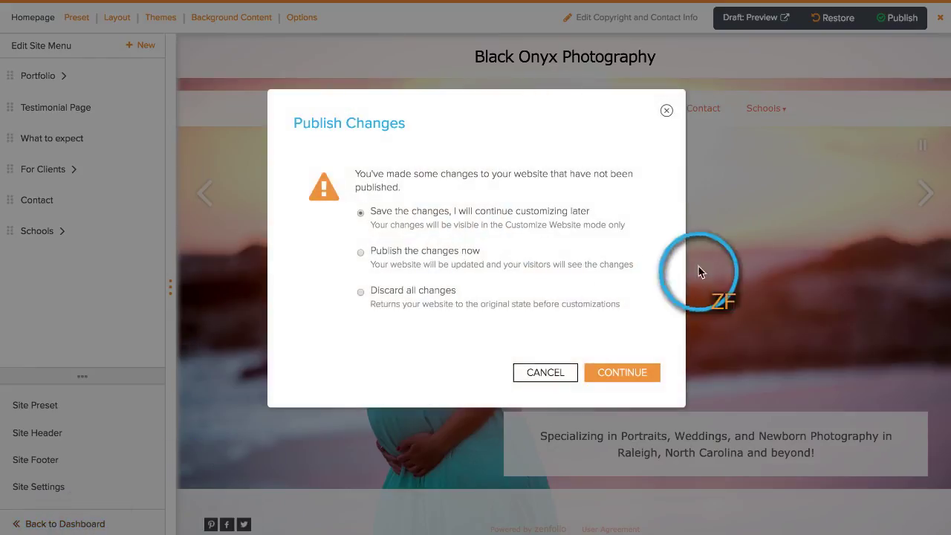
left_click(623, 371)
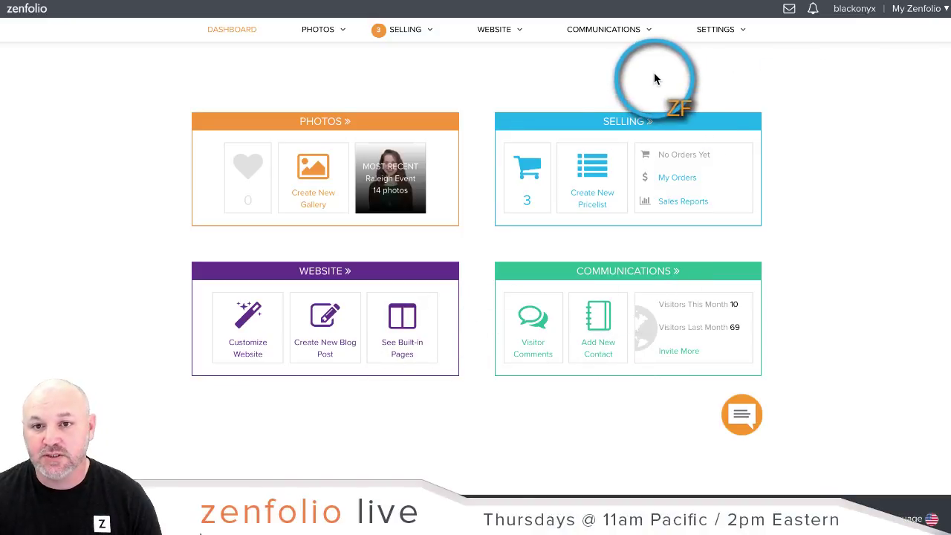
left_click(725, 31)
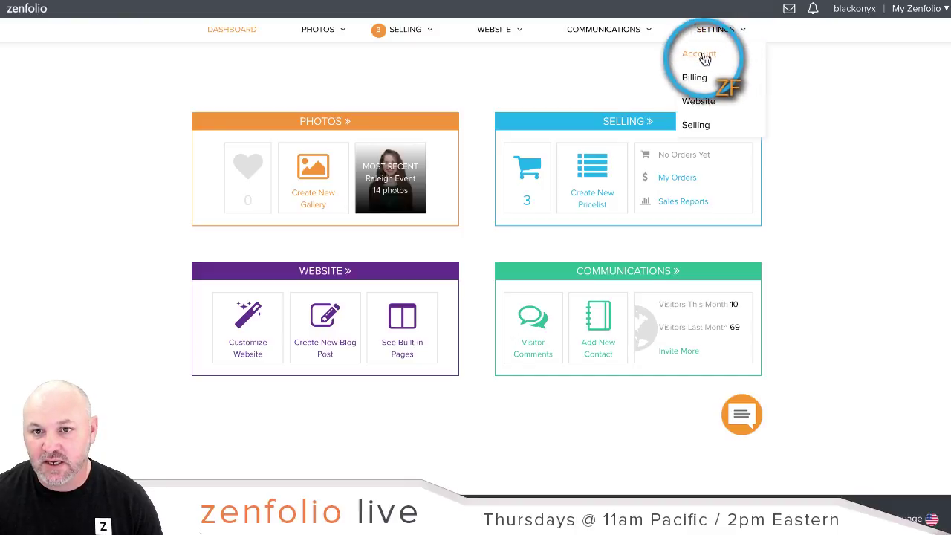
left_click(703, 57)
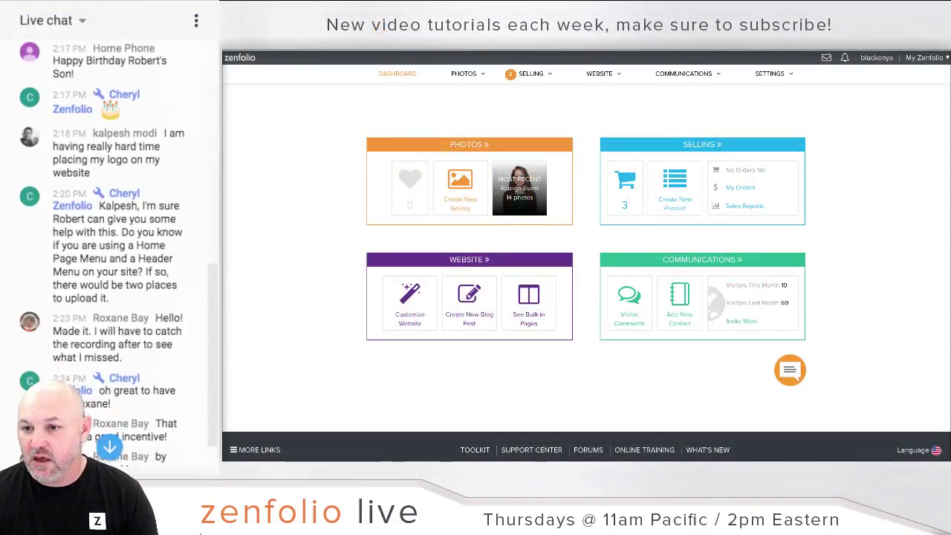
scroll(119, 253, "up", 1)
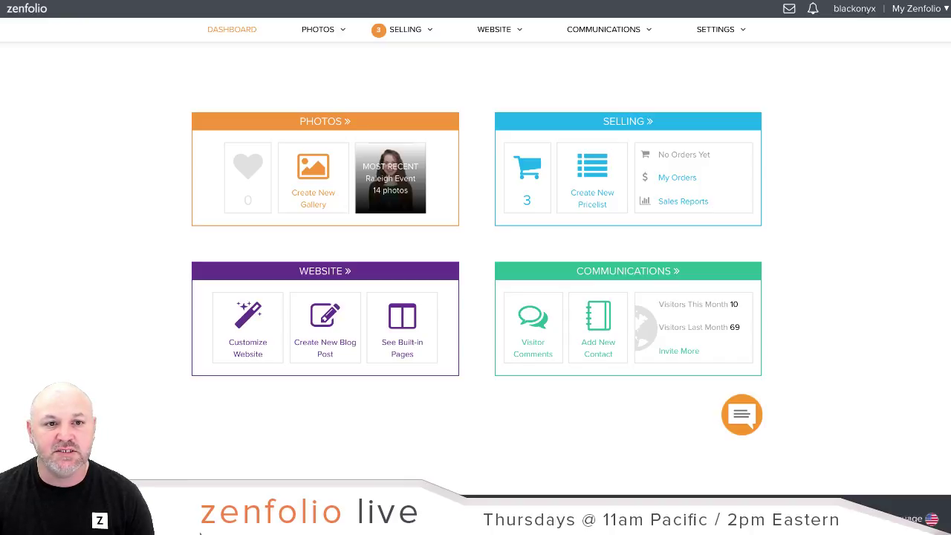
Step: Set Safari's Auto-Play for other websites to Allow All Auto-Play and close preferences
left_click_drag(950, 6, 466, 40)
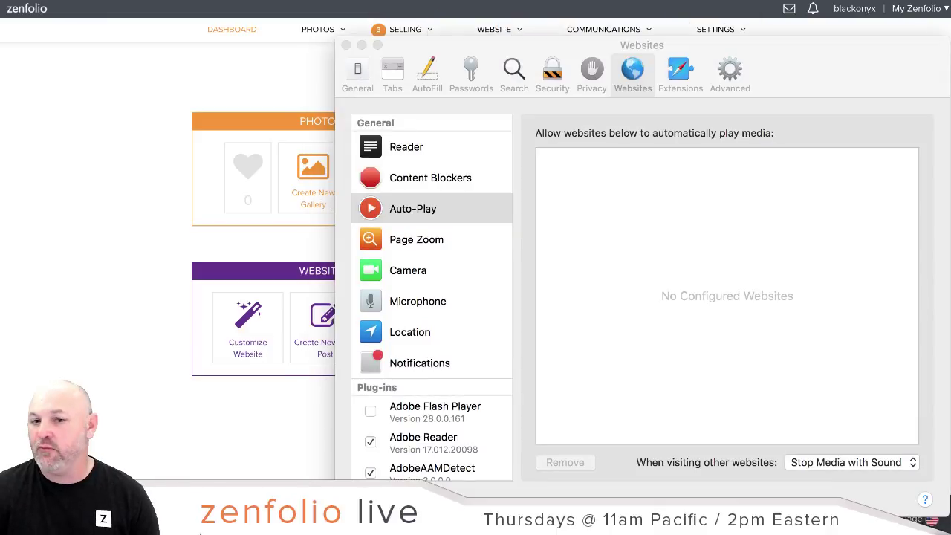
left_click(796, 33)
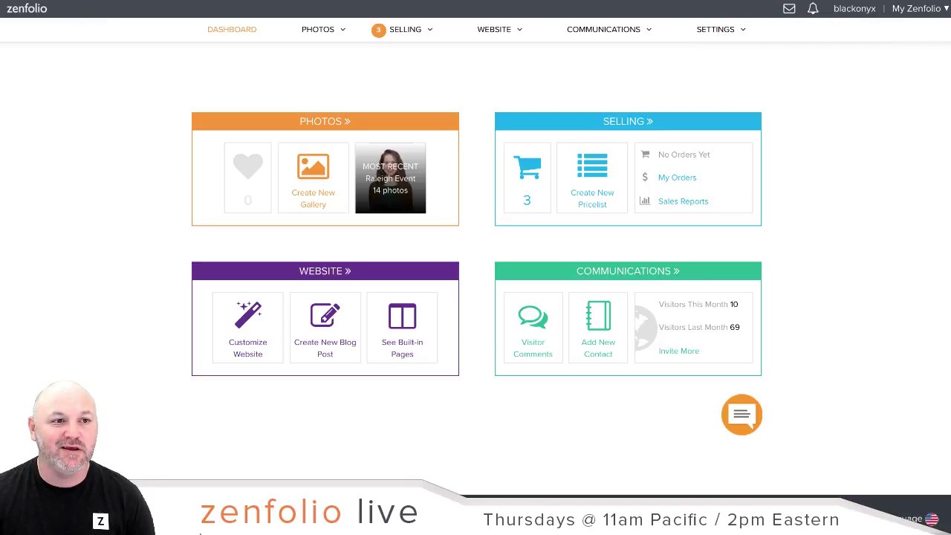
key("super+comma")
left_click_drag(854, 49, 733, 27)
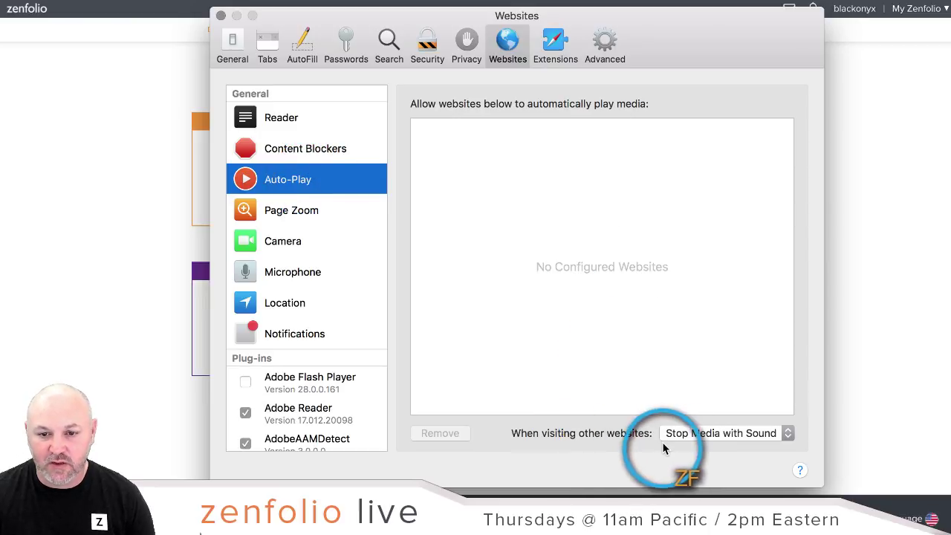
left_click(787, 435)
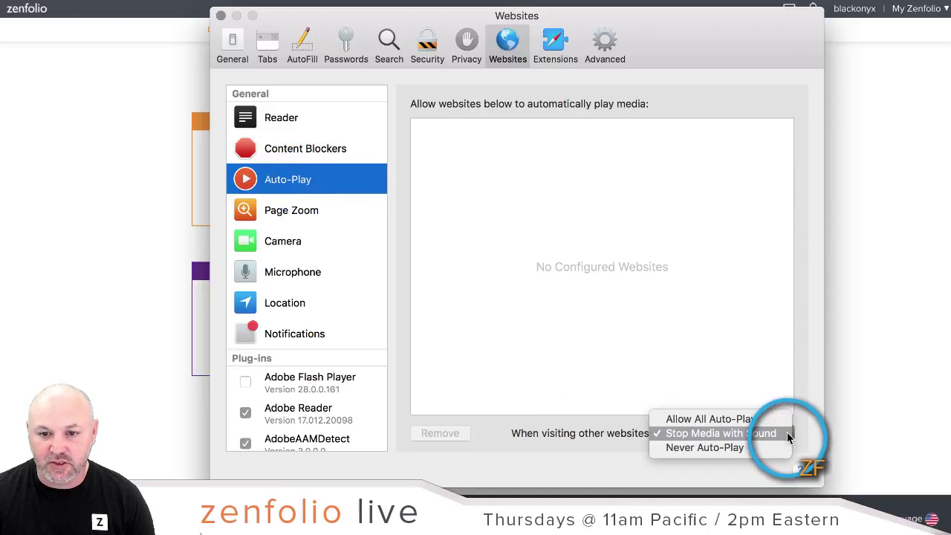
left_click(729, 421)
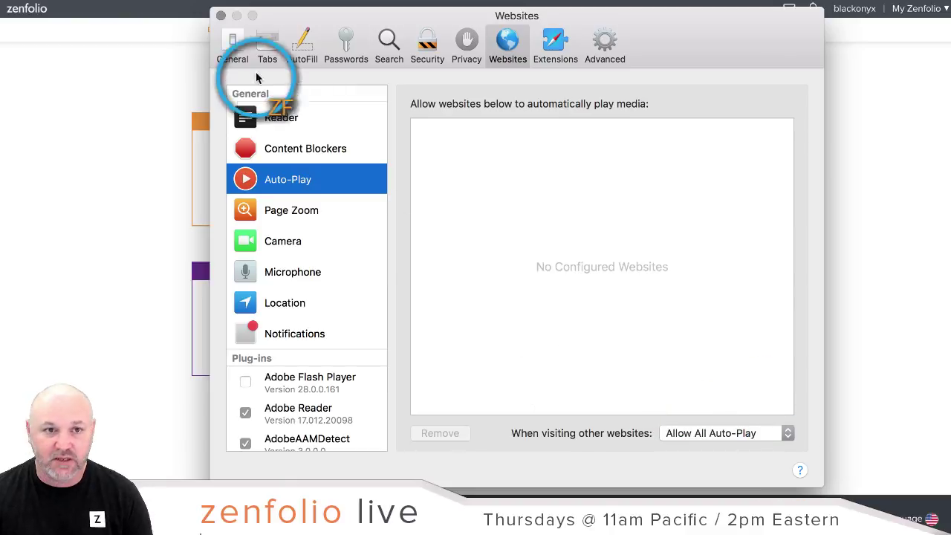
left_click(221, 17)
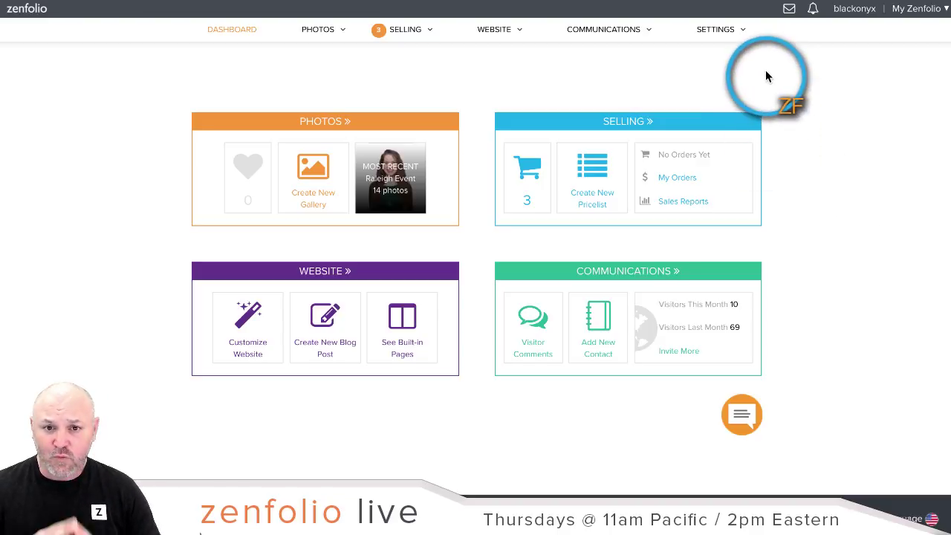
Step: Open the Ryan and Sarah gallery and check its access password without changing it
left_click(329, 129)
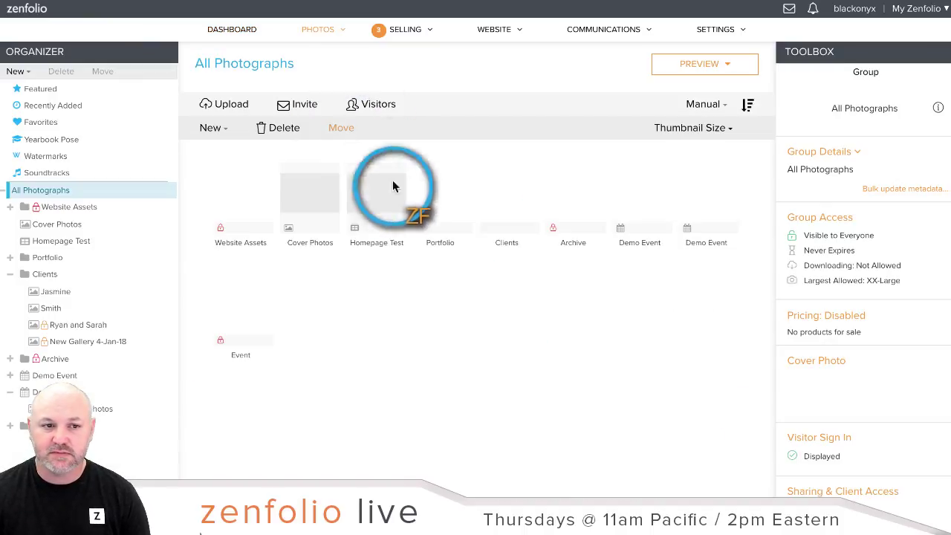
left_click(54, 330)
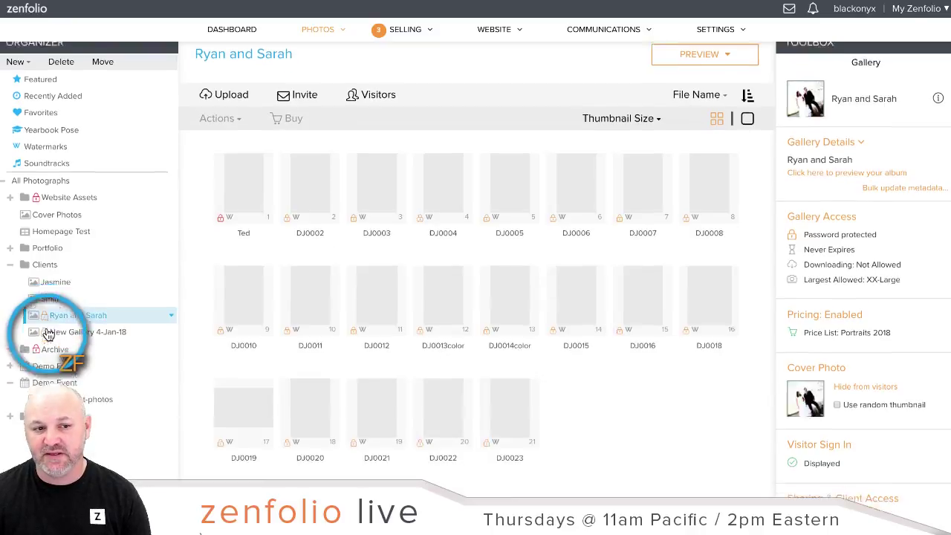
left_click(850, 183)
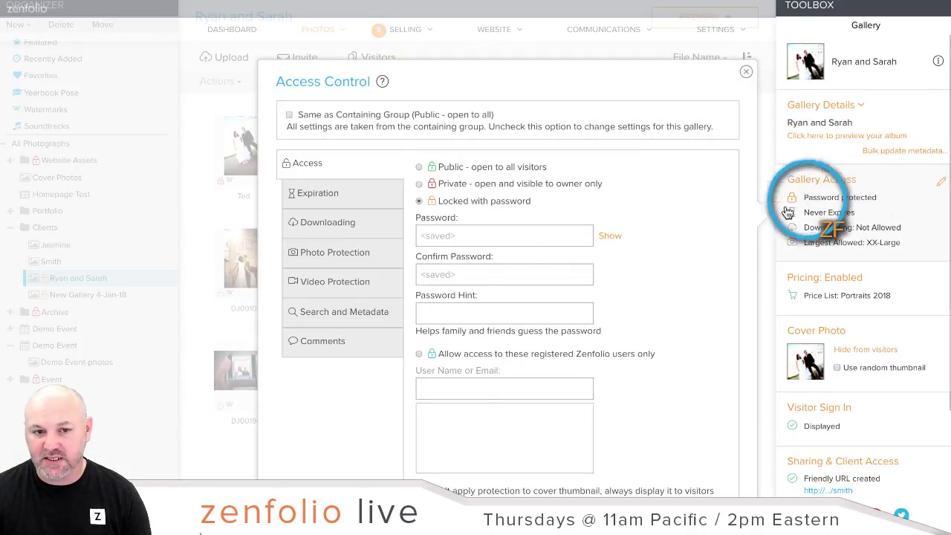
left_click(610, 236)
left_click(610, 237)
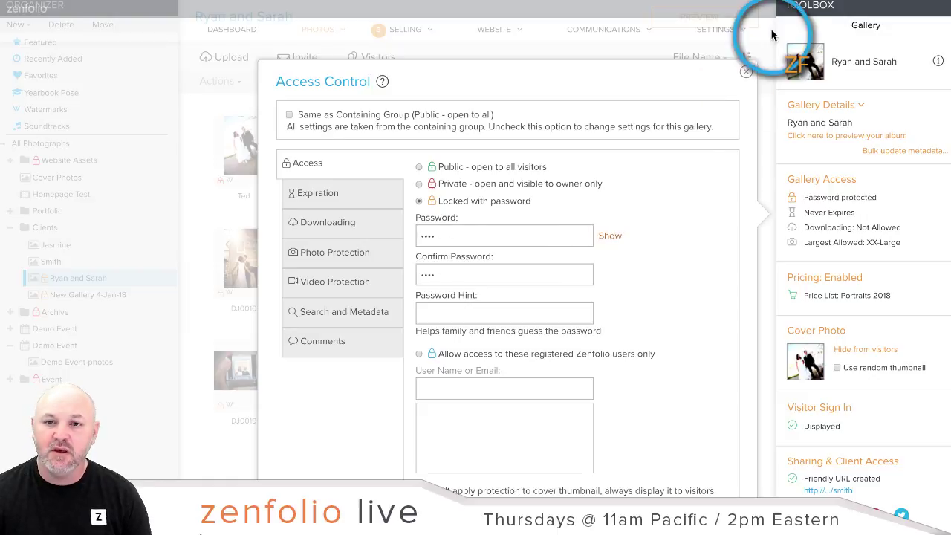
left_click(747, 74)
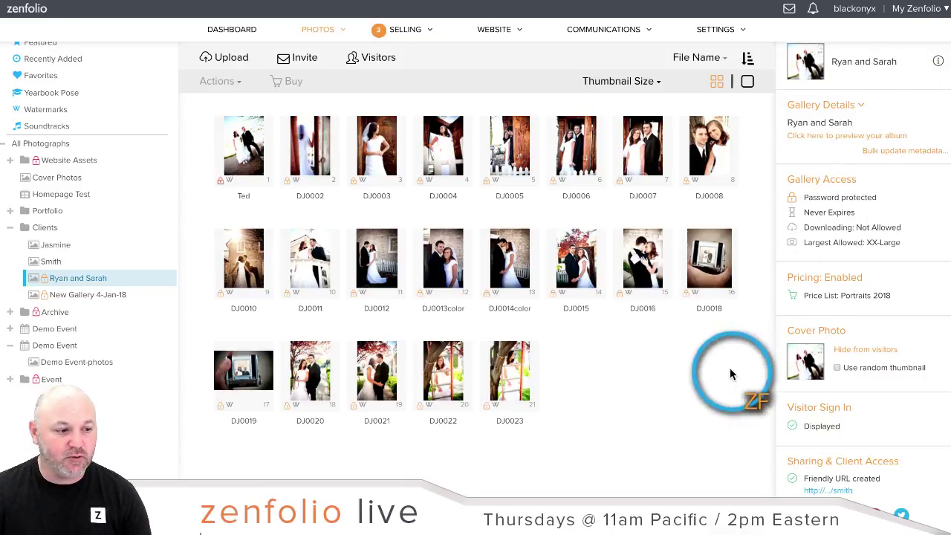
Step: Go to Sales Reports from the Selling overview
mouse_move(410, 36)
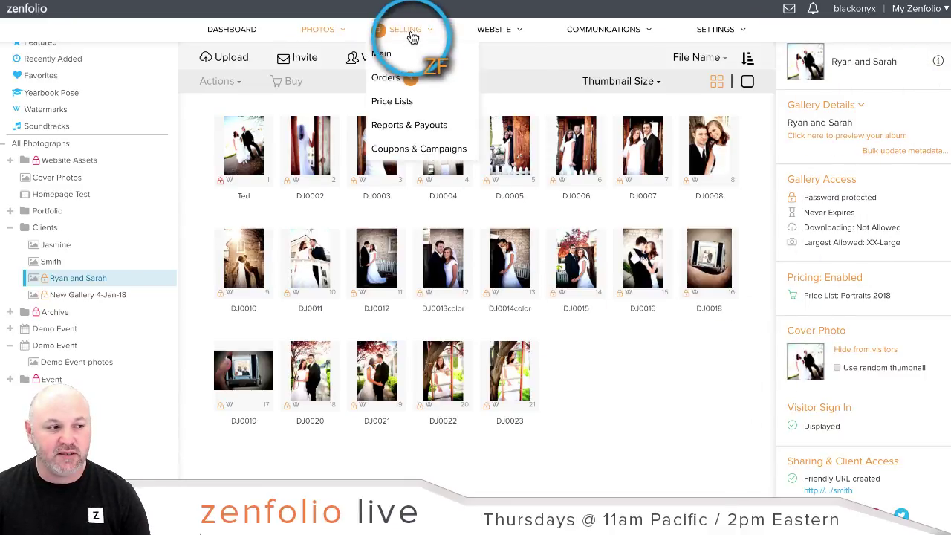
left_click(413, 38)
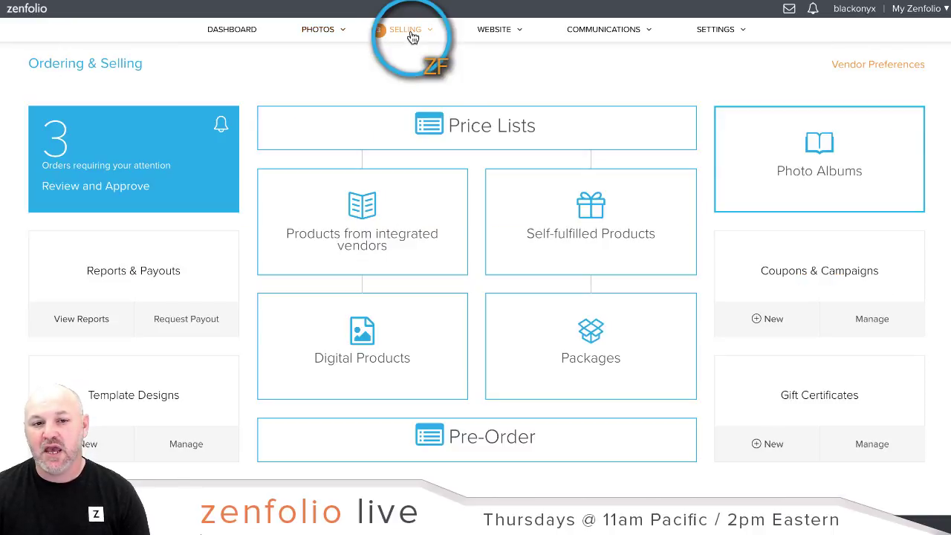
left_click(83, 276)
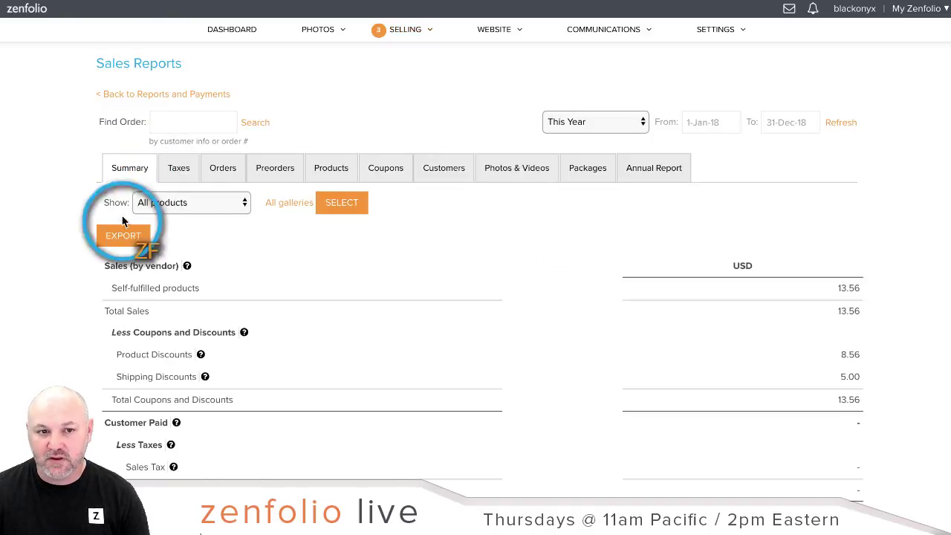
Step: Switch the report date range to Last Year, showing 88.25 USD total sales
left_click(588, 125)
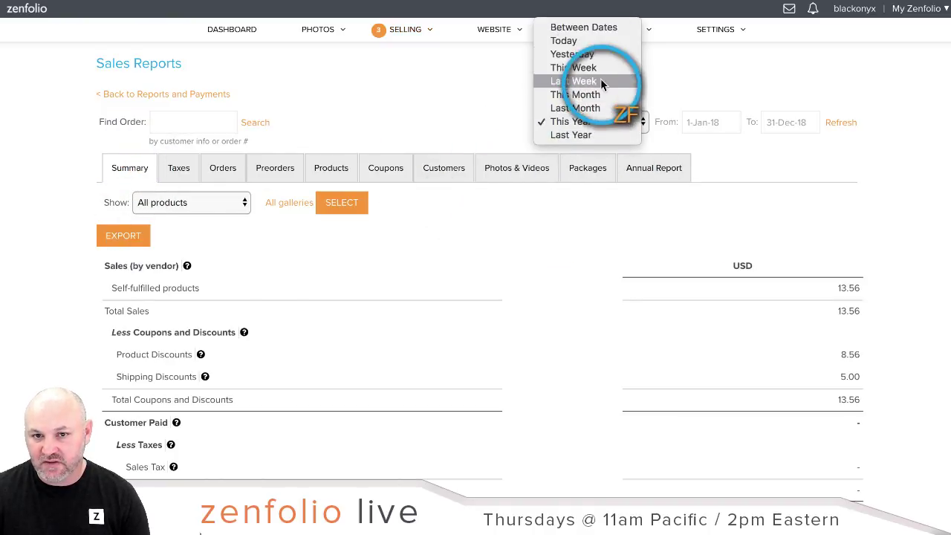
left_click(693, 98)
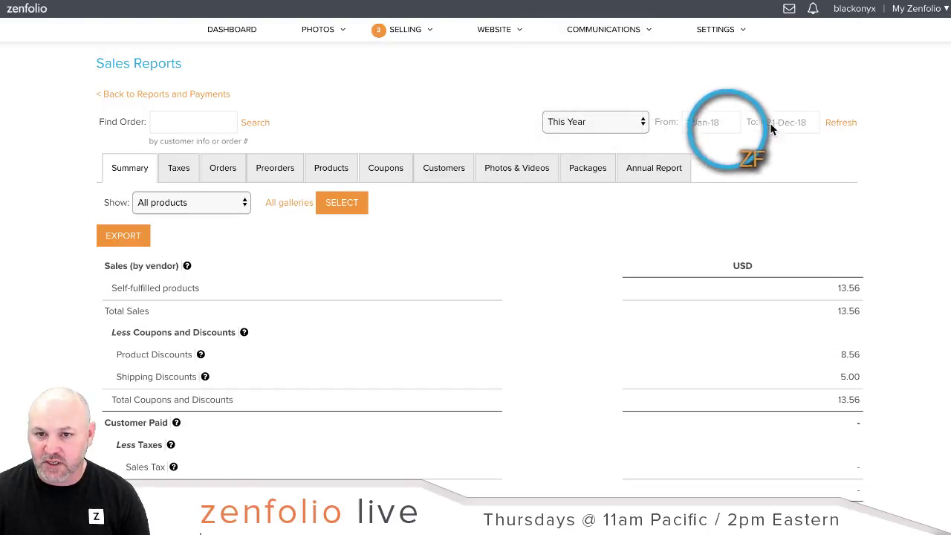
left_click(622, 124)
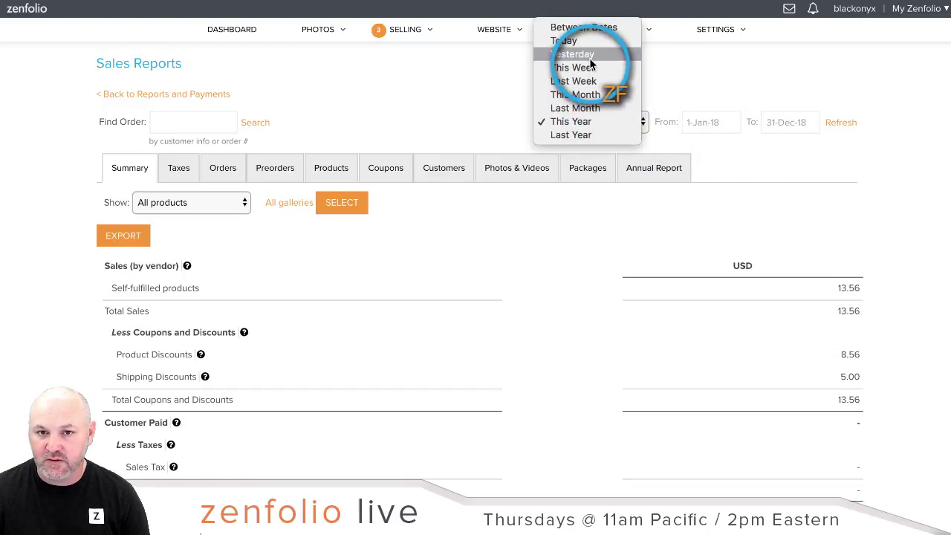
left_click(597, 134)
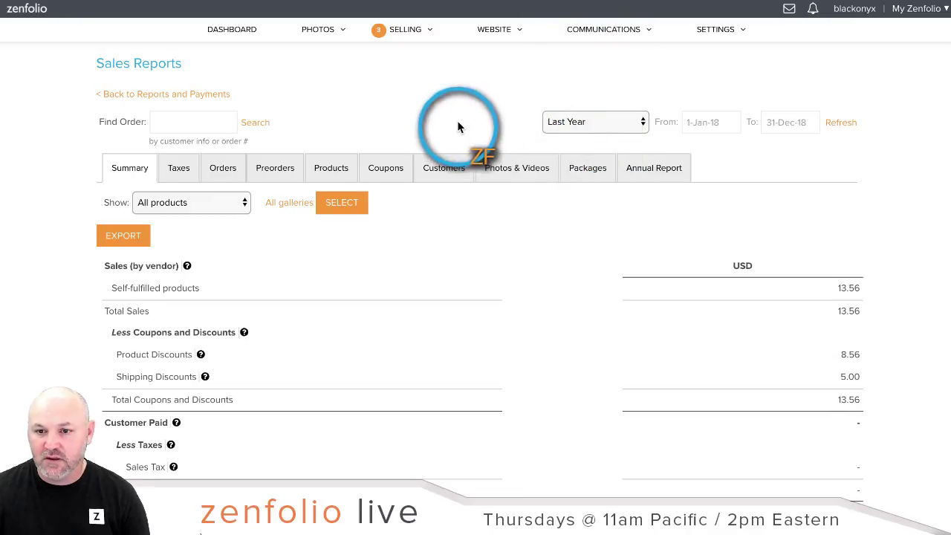
scroll(460, 125, "down", 2)
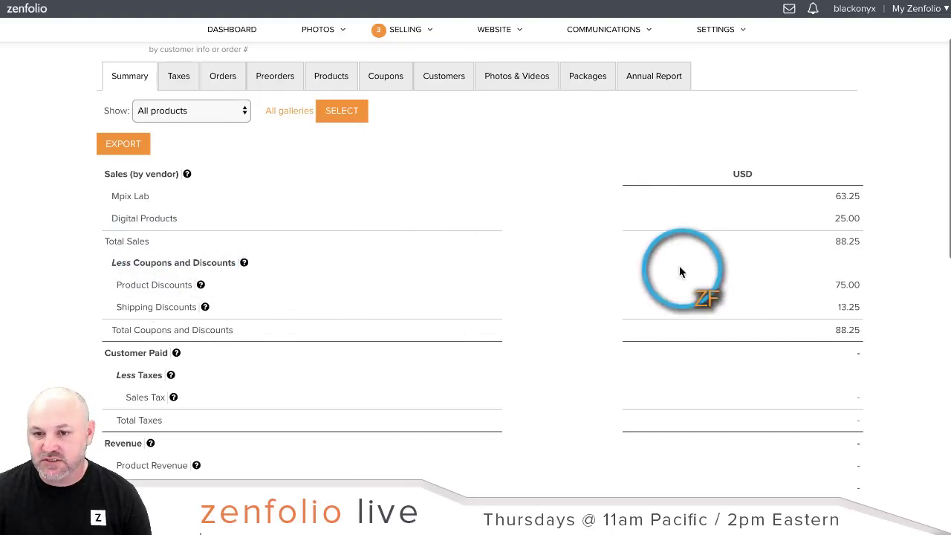
scroll(538, 339, "down", 10)
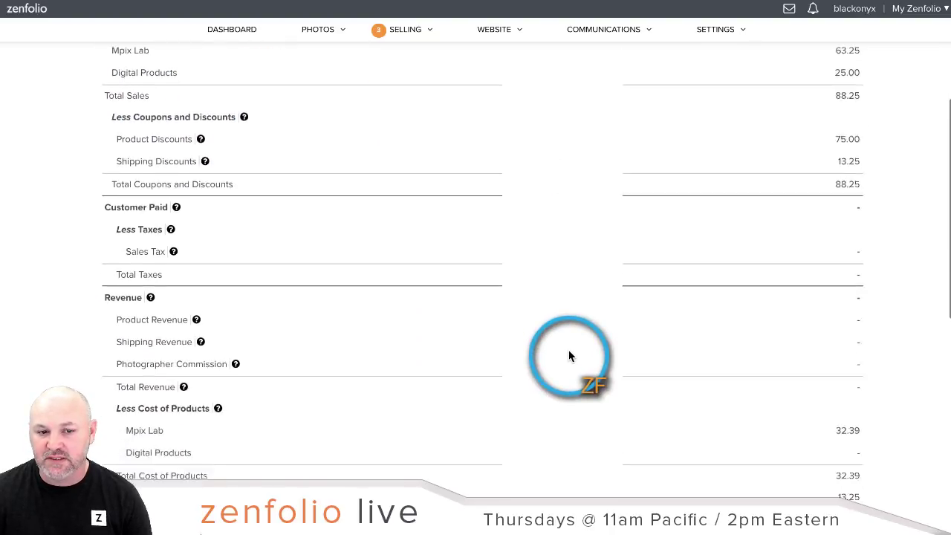
scroll(569, 349, "up", 12)
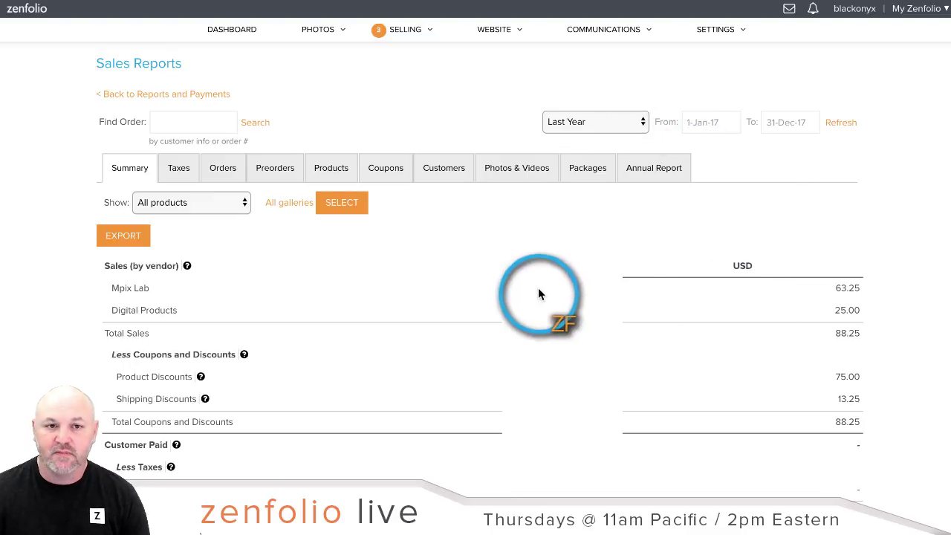
Step: Return to the dashboard, go to the photo organizer and select the Watermarks collection
left_click(249, 37)
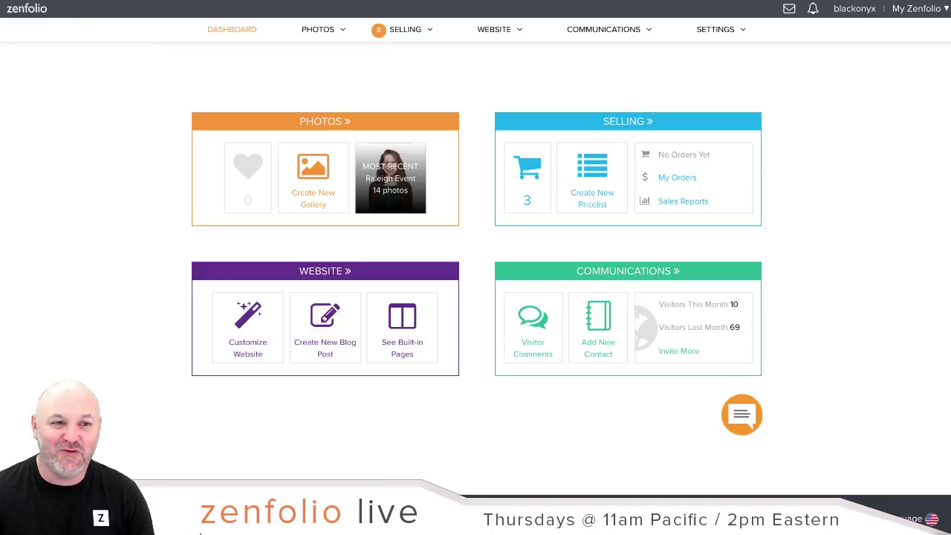
left_click(321, 123)
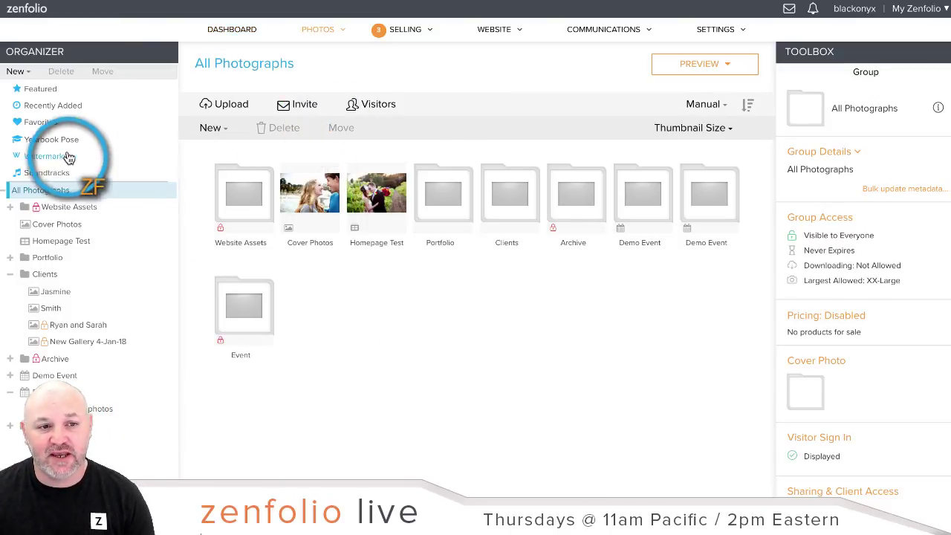
left_click(39, 163)
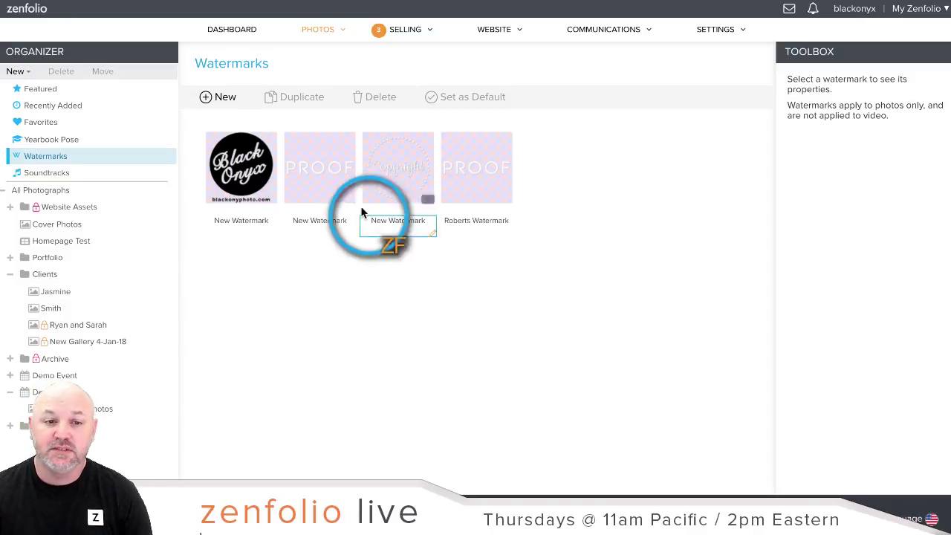
Step: Set the Black Onyx logo watermark to 34% opacity at bottom-right, preview samples, and save
left_click(246, 174)
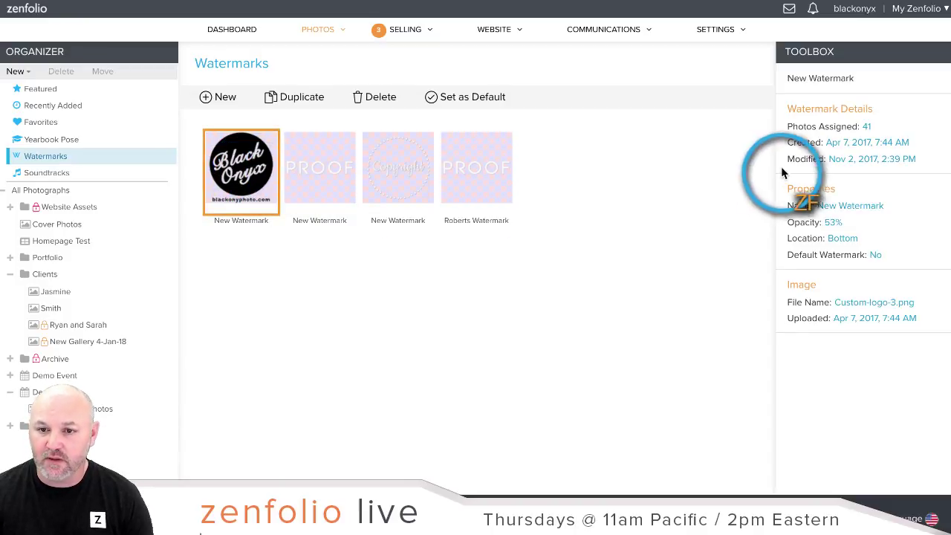
left_click(806, 208)
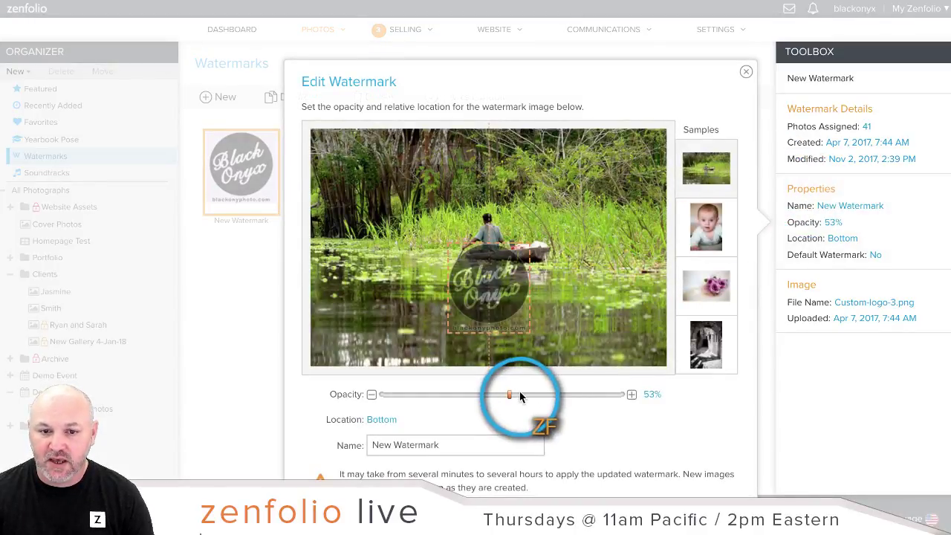
left_click_drag(509, 396, 463, 397)
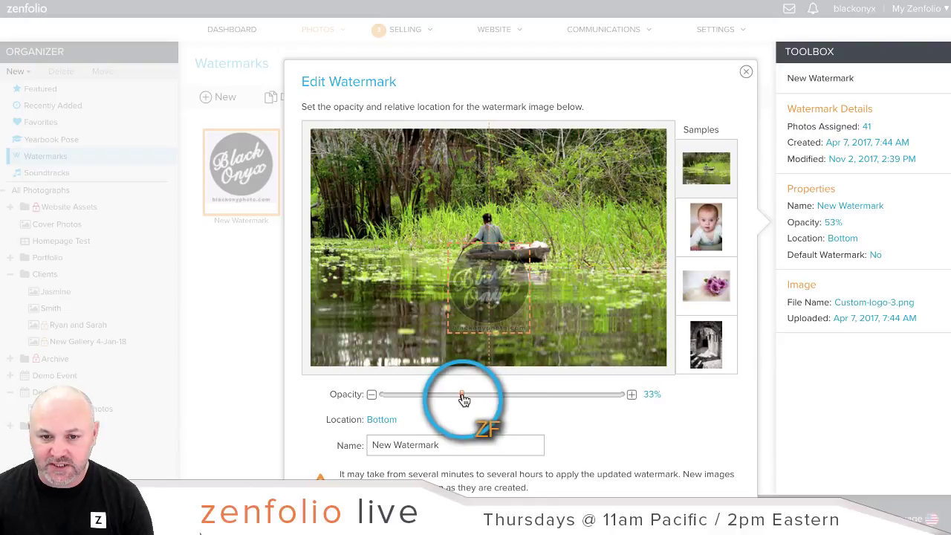
left_click_drag(519, 283, 756, 238)
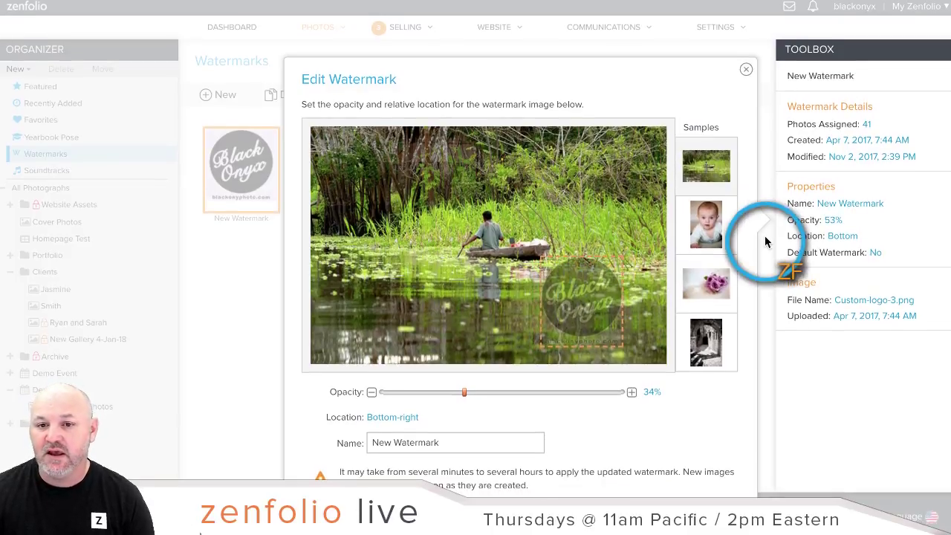
left_click(714, 229)
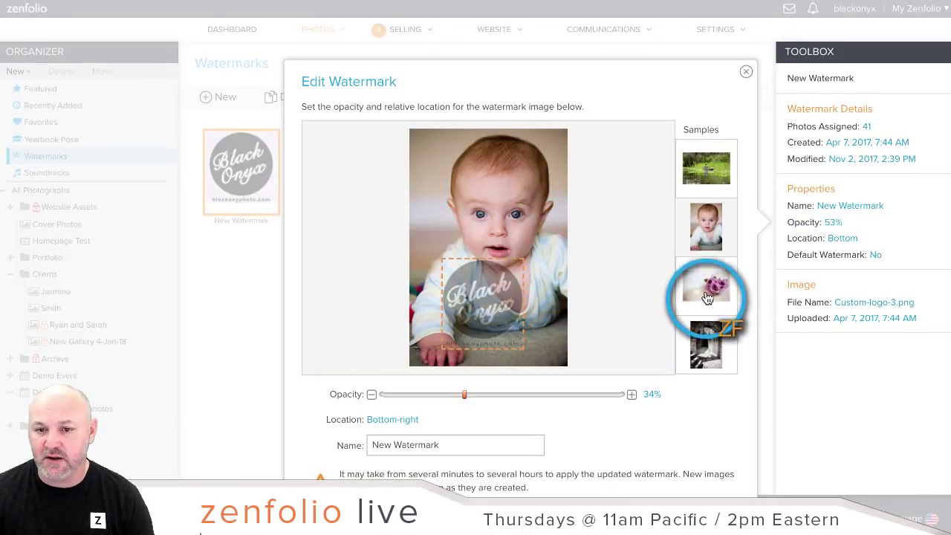
left_click(707, 288)
left_click(710, 342)
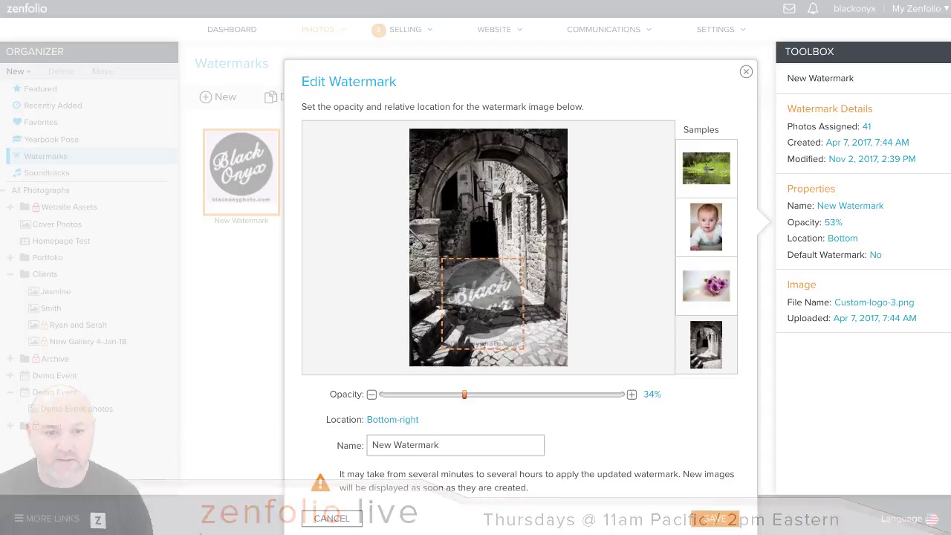
left_click(717, 520)
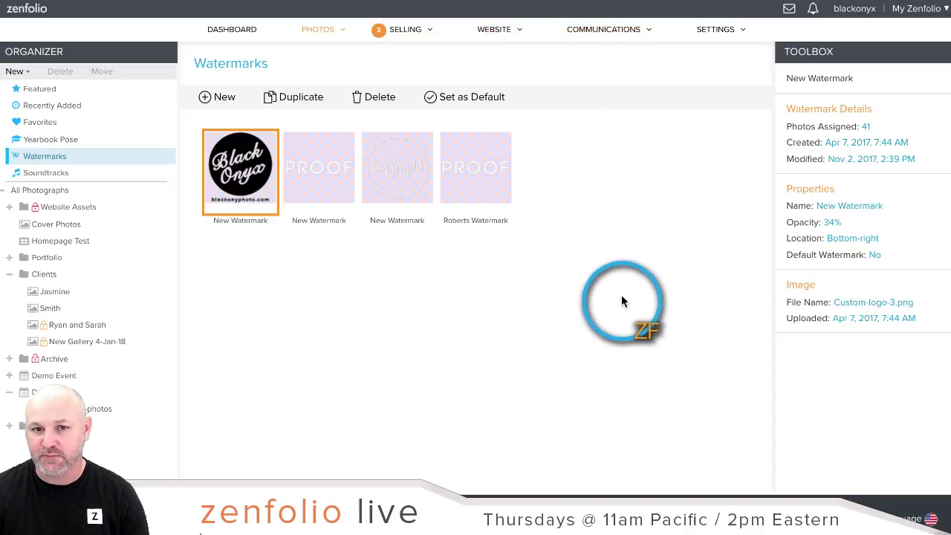
Step: Open the WEBSITE dropdown in the top navigation bar
left_click(495, 33)
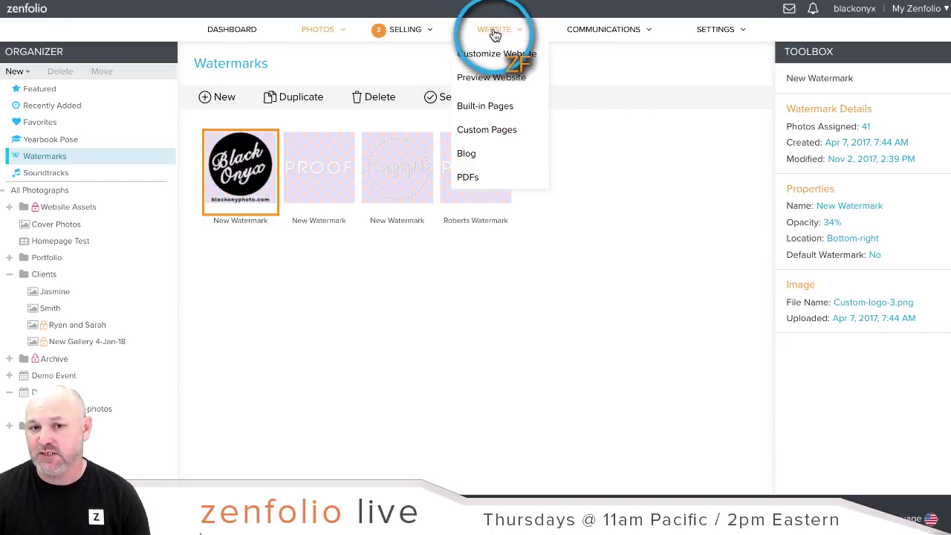
Step: Go to the Built-in Pages list and scroll to the Client Access page entry
left_click(480, 113)
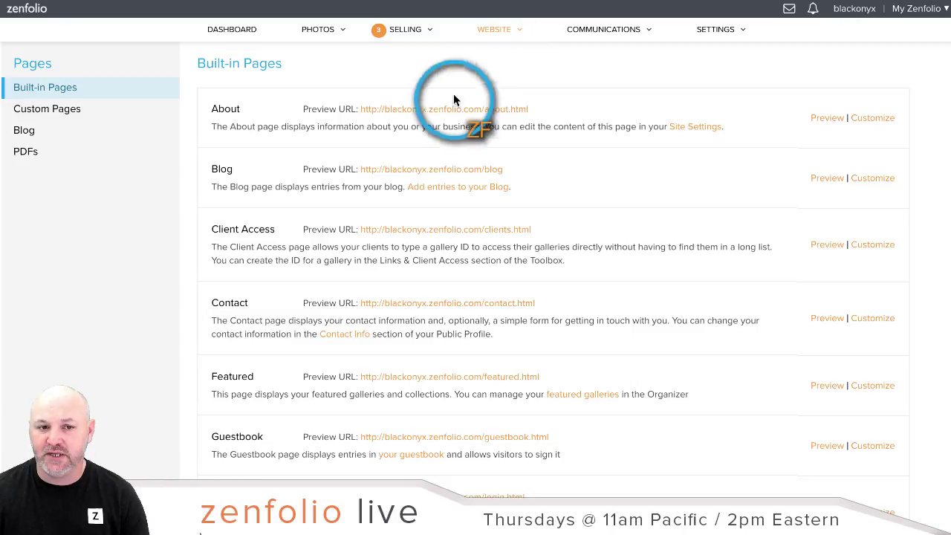
scroll(242, 245, "down", 1)
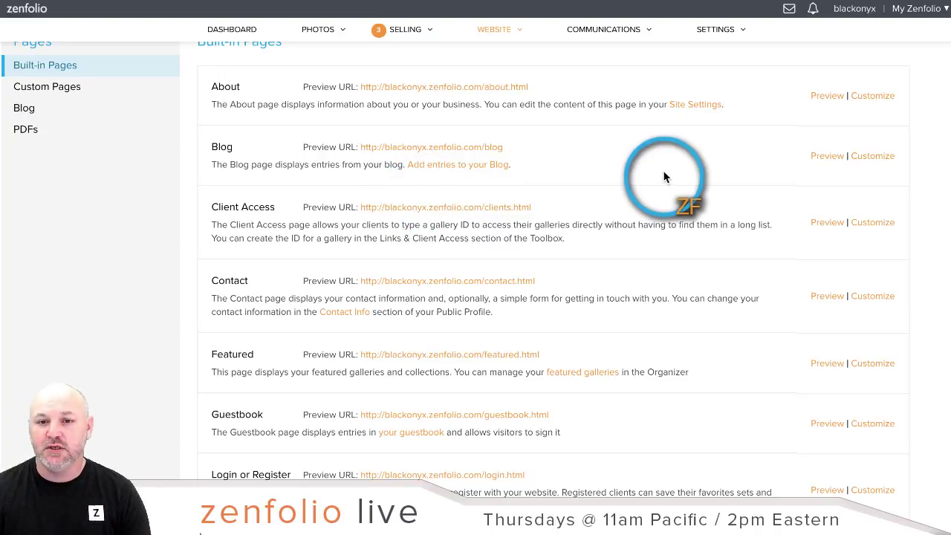
mouse_move(924, 7)
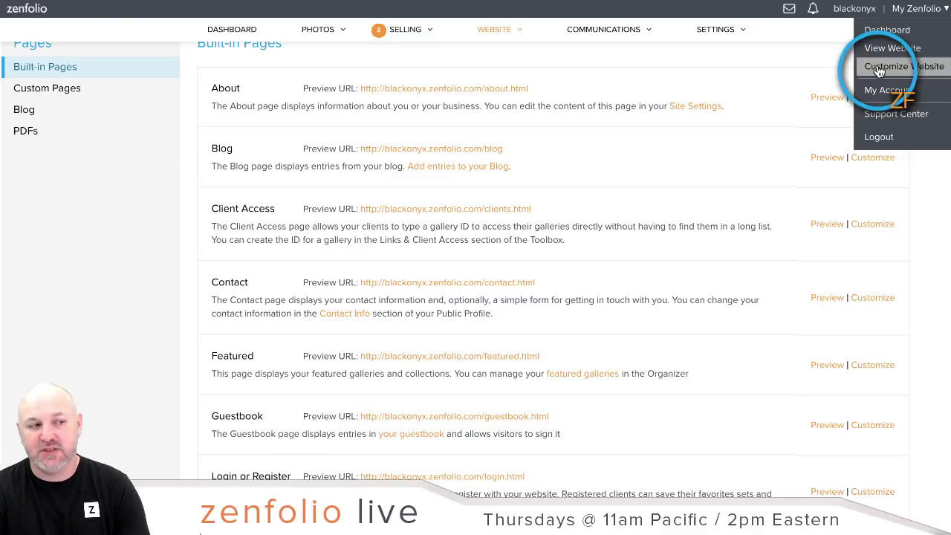
Step: Add a new site menu item titled 'Client Access' in the website customization editor
left_click(879, 69)
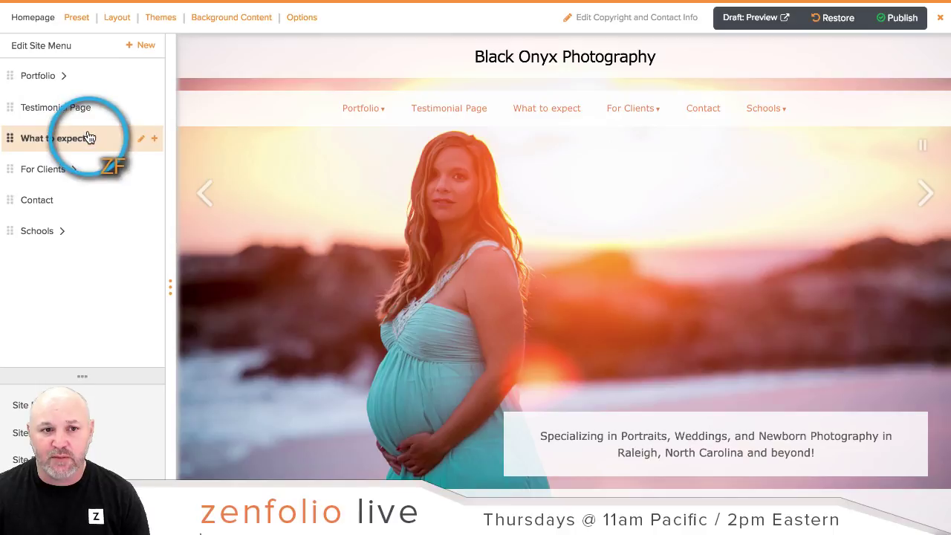
left_click(151, 48)
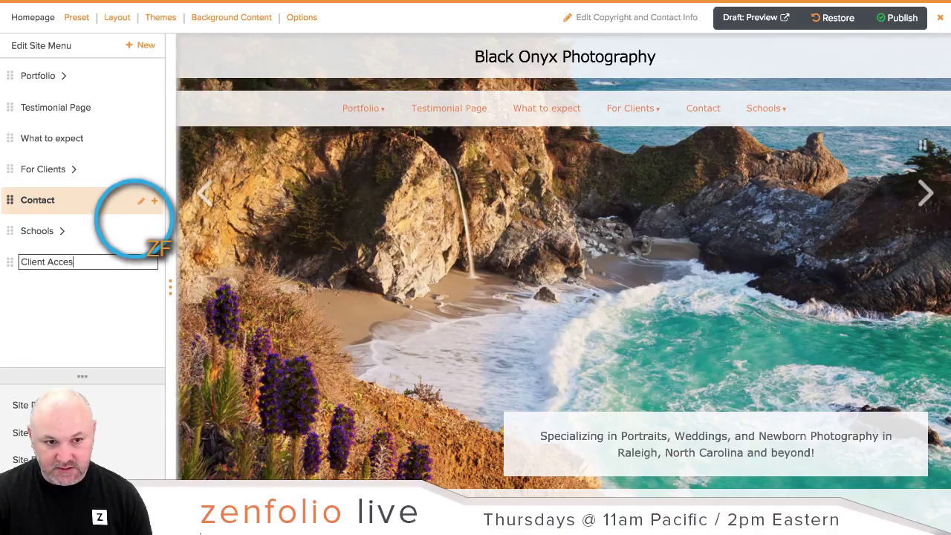
type("Client Acces")
key("Return")
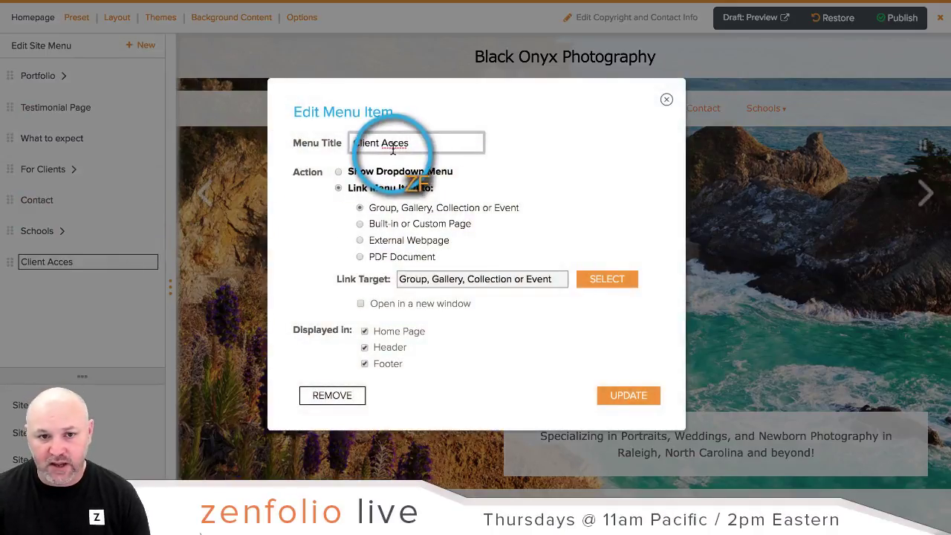
right_click(393, 145)
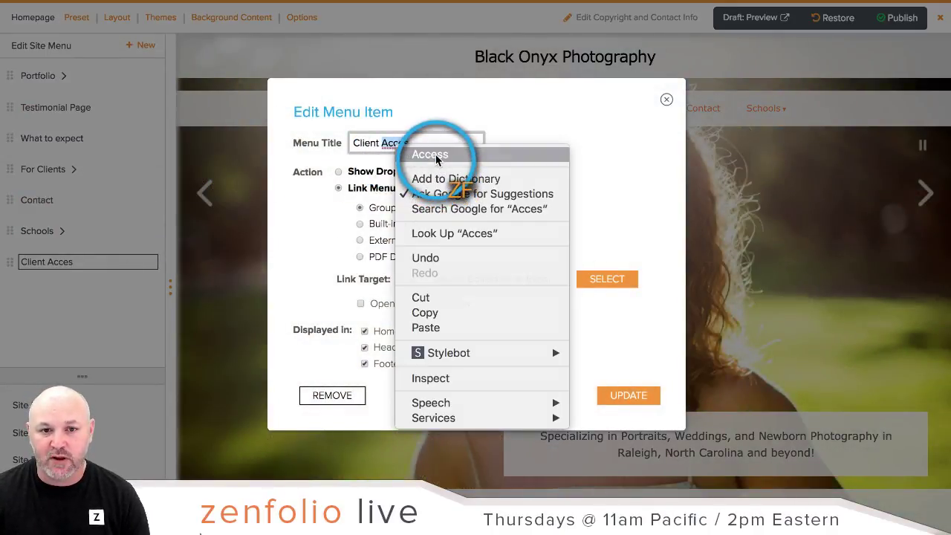
left_click(436, 156)
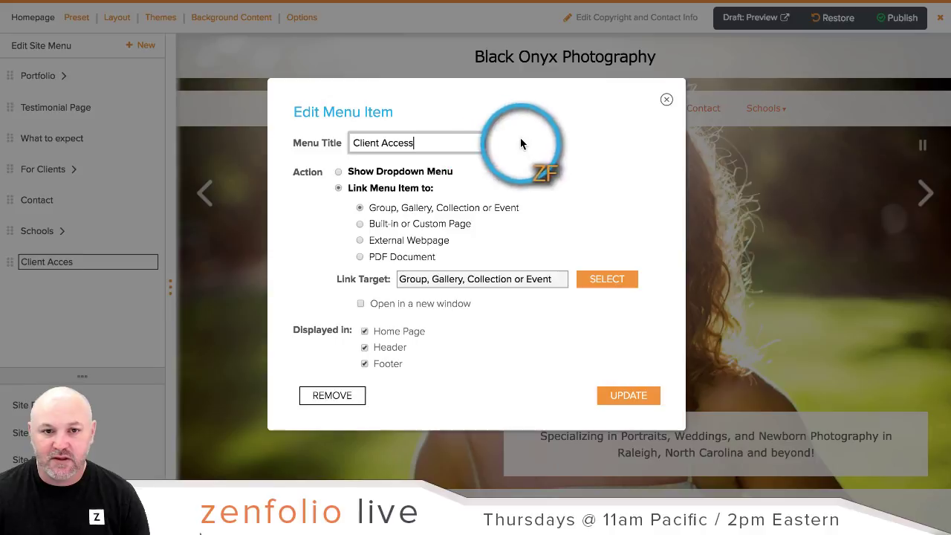
left_click(563, 151)
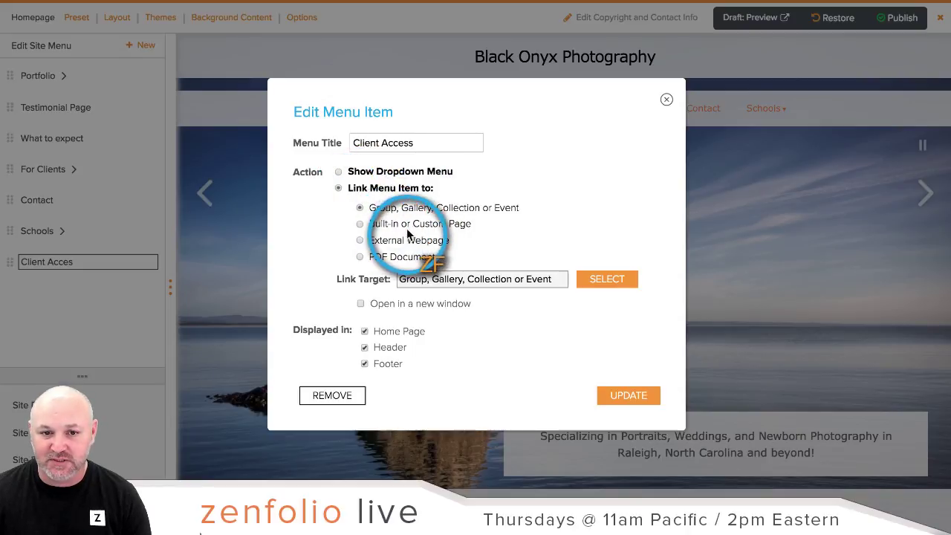
Step: Link the Client Access menu item to the built-in Client Access page and apply
left_click(361, 224)
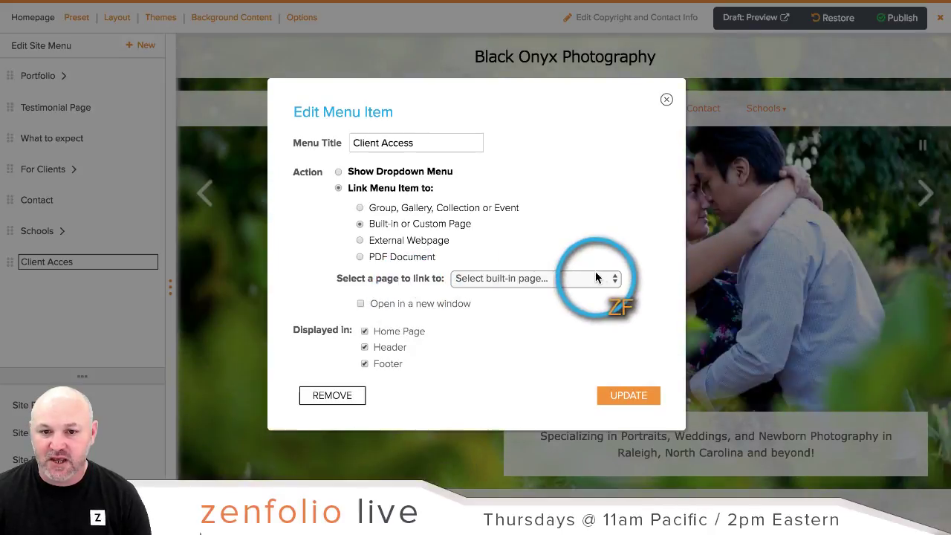
left_click(611, 277)
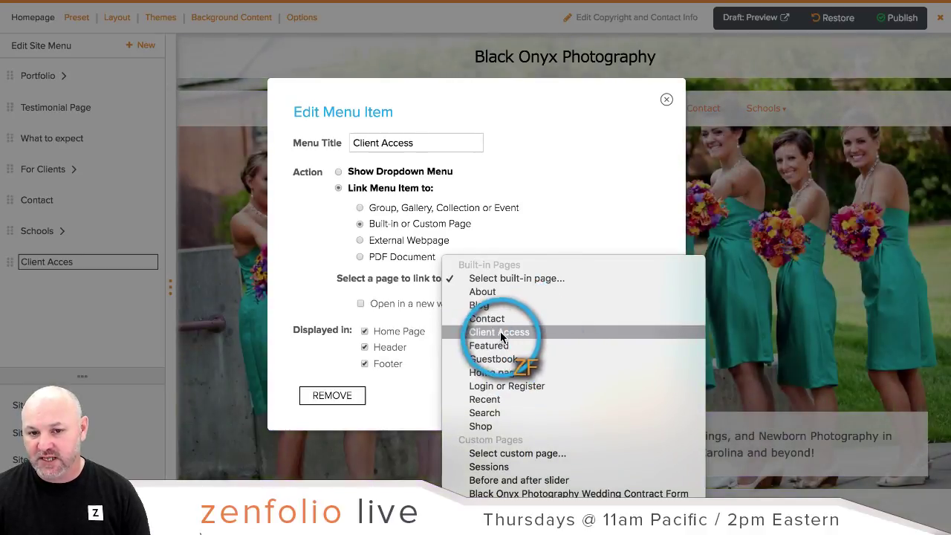
left_click(513, 335)
left_click(621, 397)
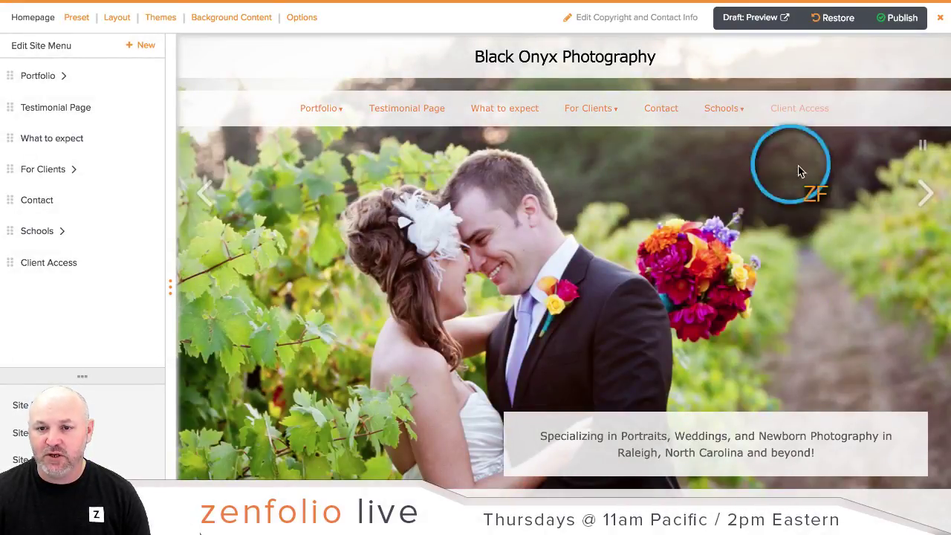
Step: Publish and confirm the pending site changes so Client Access appears on the live menu
left_click(896, 17)
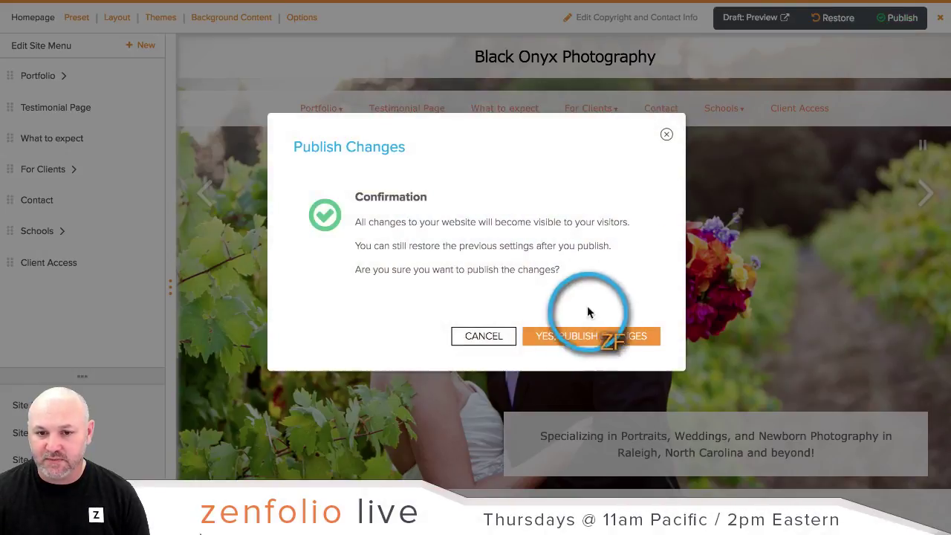
left_click(558, 333)
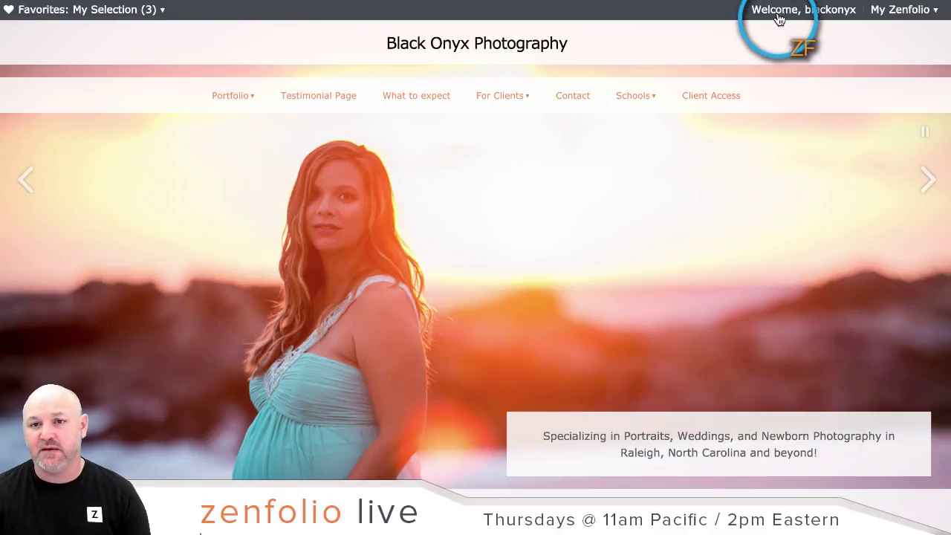
left_click(778, 19)
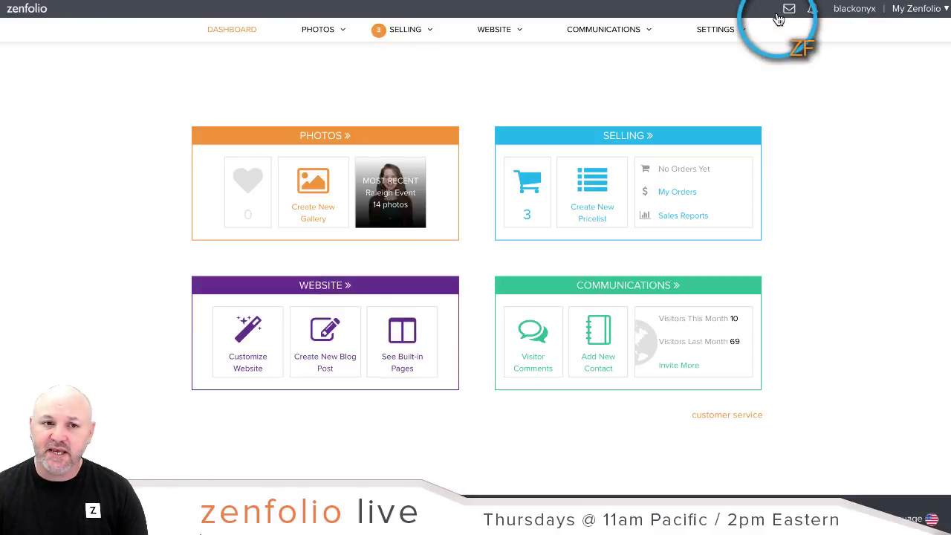
left_click(316, 121)
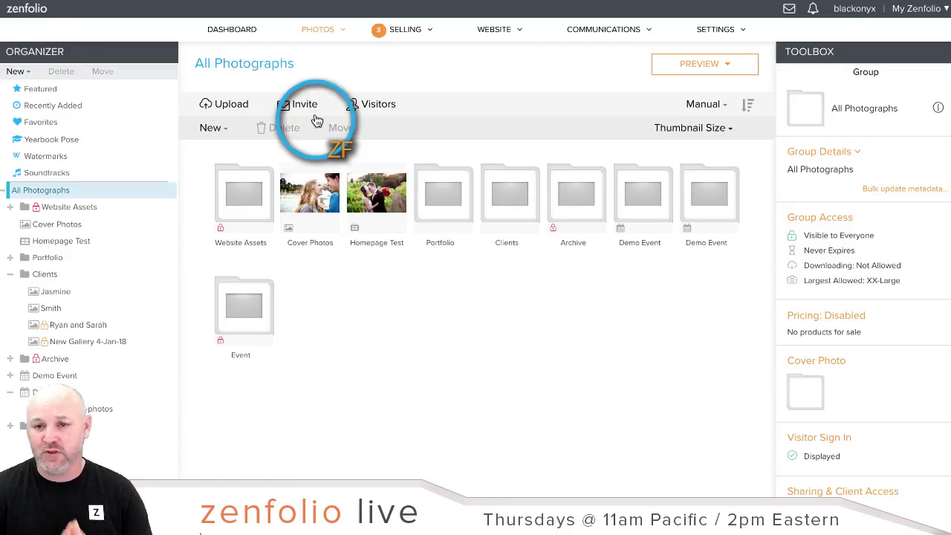
left_click(64, 315)
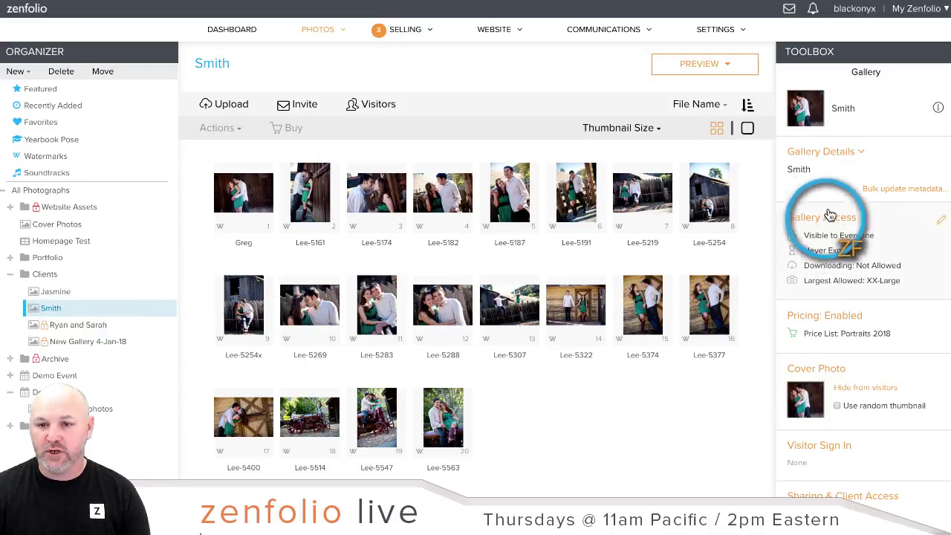
scroll(872, 191, "down", 5)
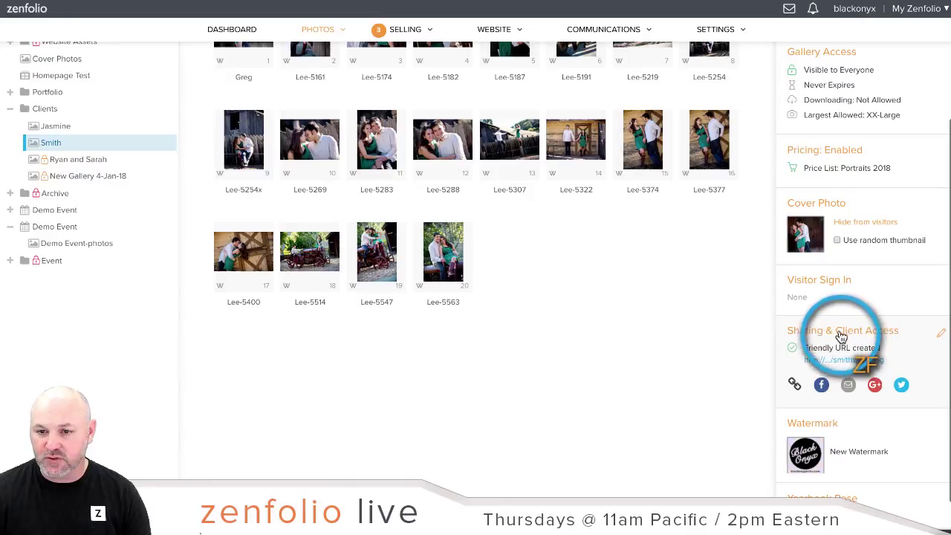
Step: Change the Smith gallery ID from smithwedding to smith1, copy it, and save
left_click(846, 334)
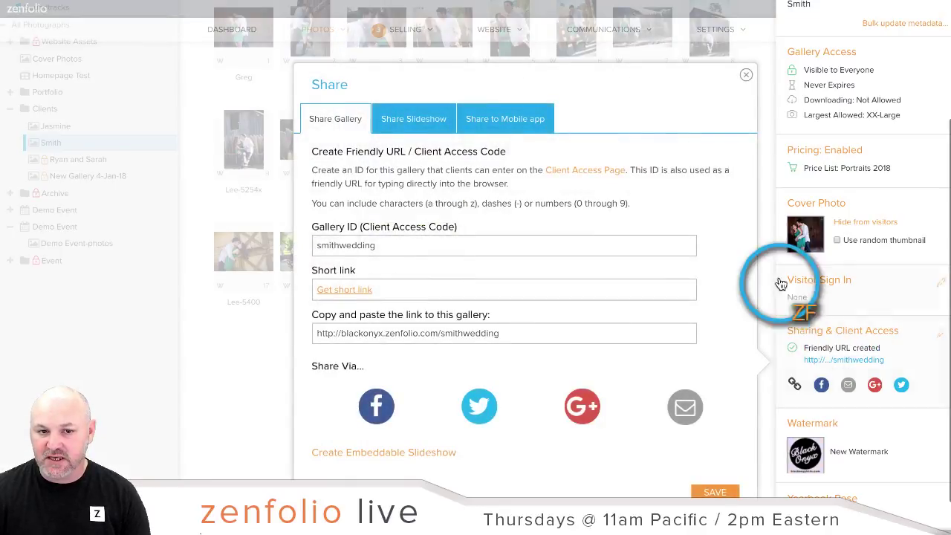
scroll(781, 297, "down", 1)
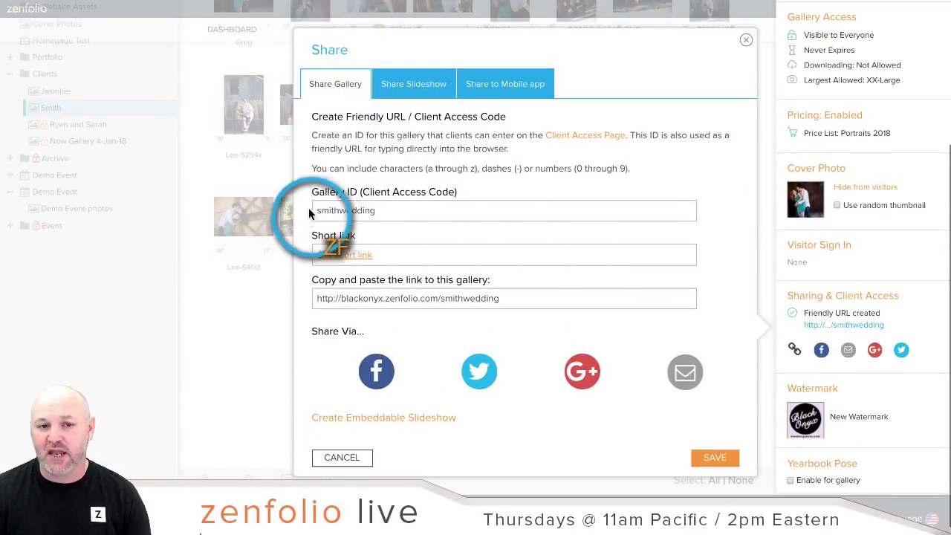
double_click(403, 215)
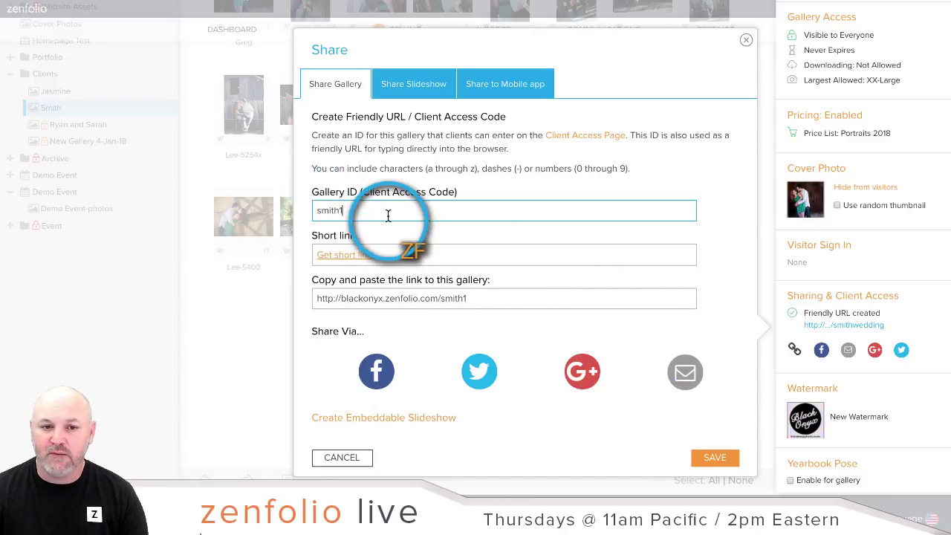
right_click(316, 210)
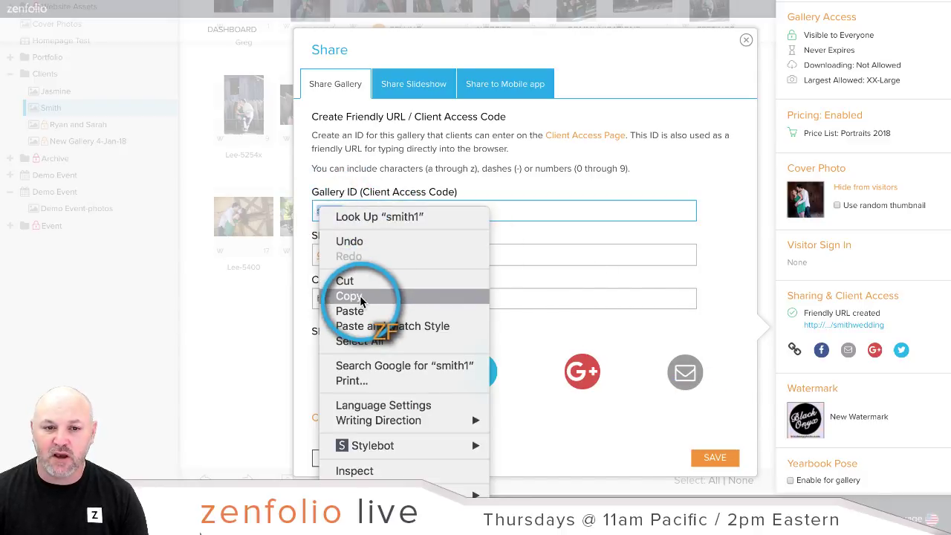
left_click(349, 295)
left_click(715, 457)
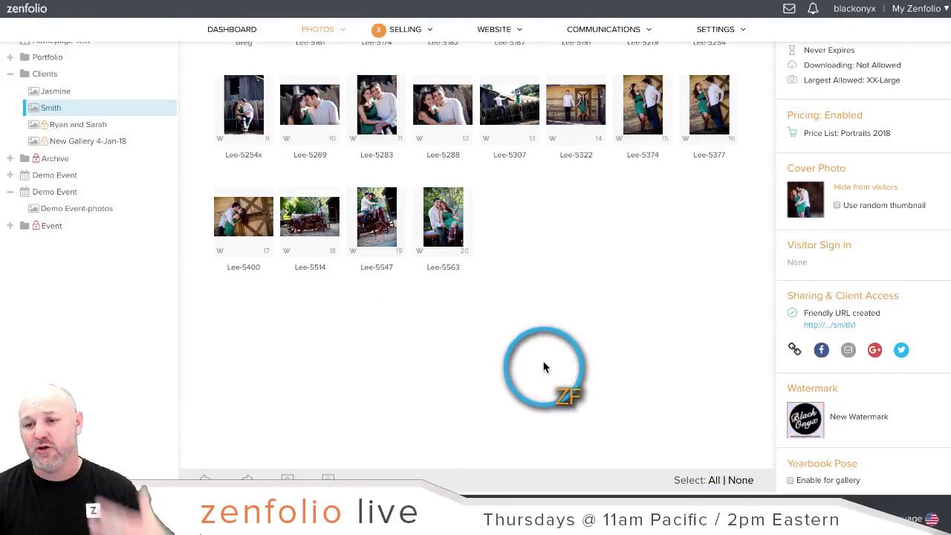
scroll(543, 365, "up", 2)
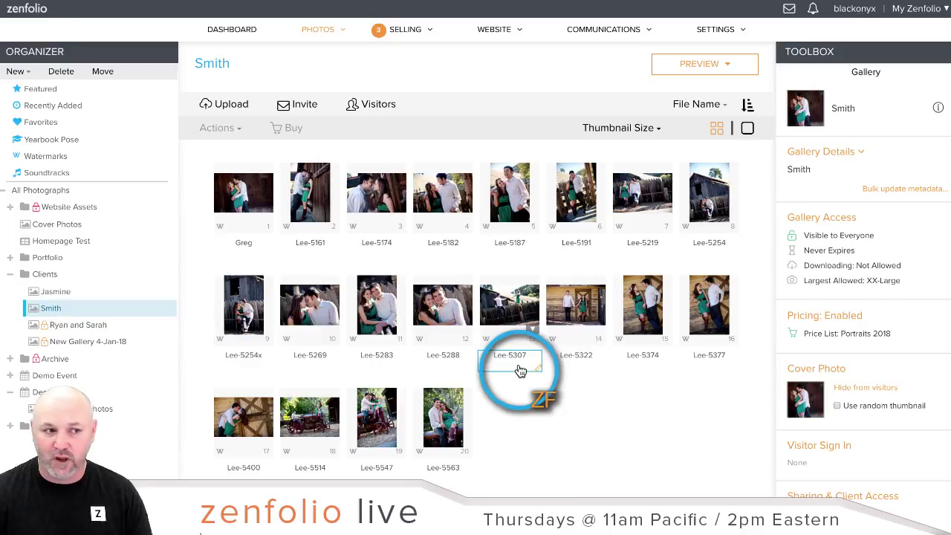
Step: Open the live Zenfolio website in a new browser tab
left_click(917, 10)
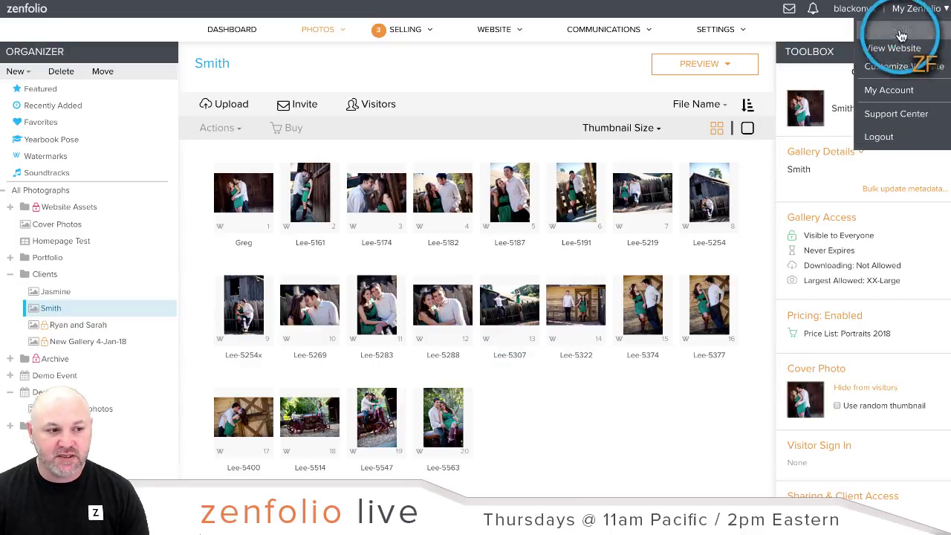
right_click(899, 46)
left_click(897, 48)
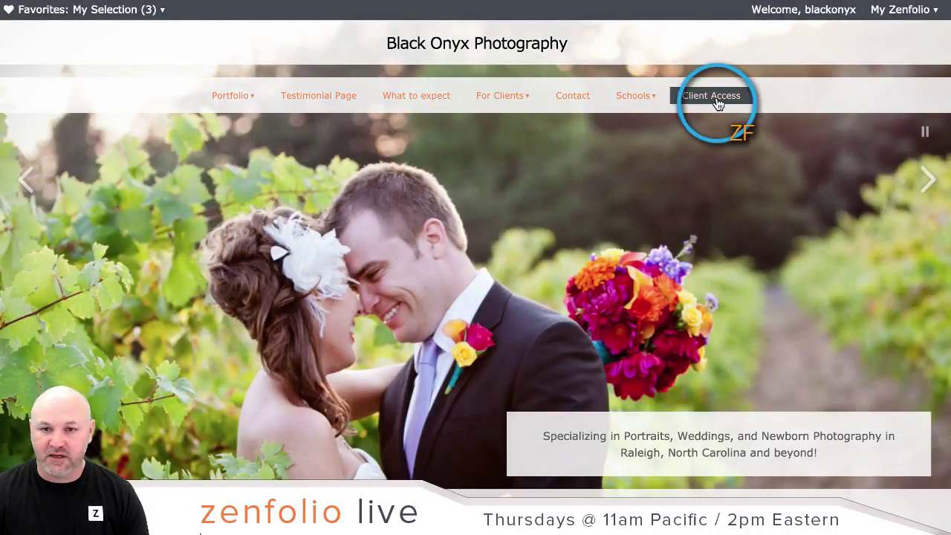
Step: Paste gallery ID smith1 on the Client Access page to open the Smith gallery, then return to the organizer
left_click(718, 104)
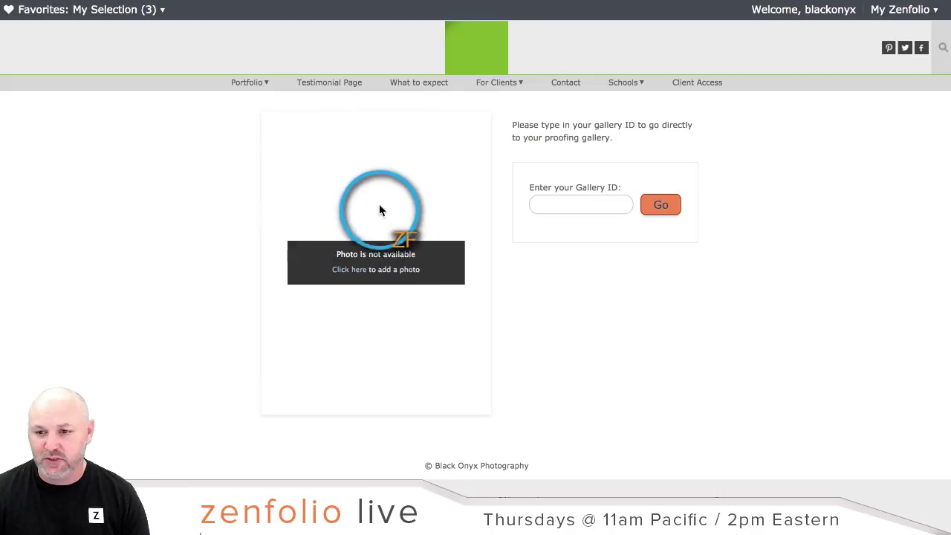
left_click(567, 203)
right_click(567, 203)
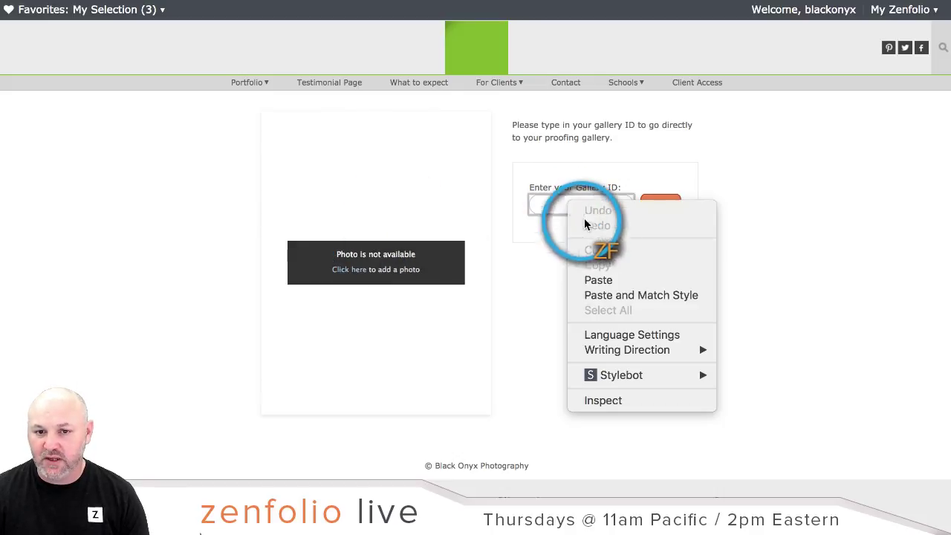
left_click(599, 281)
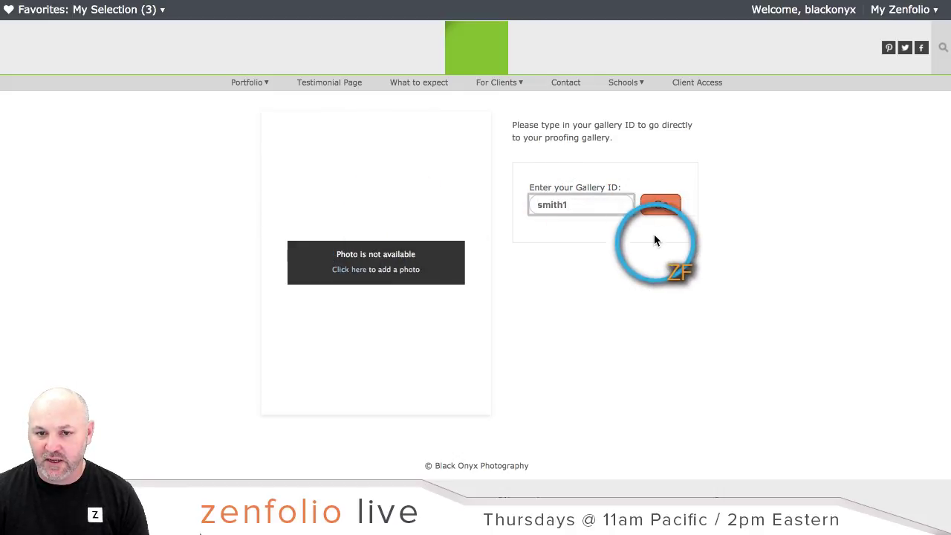
left_click(665, 208)
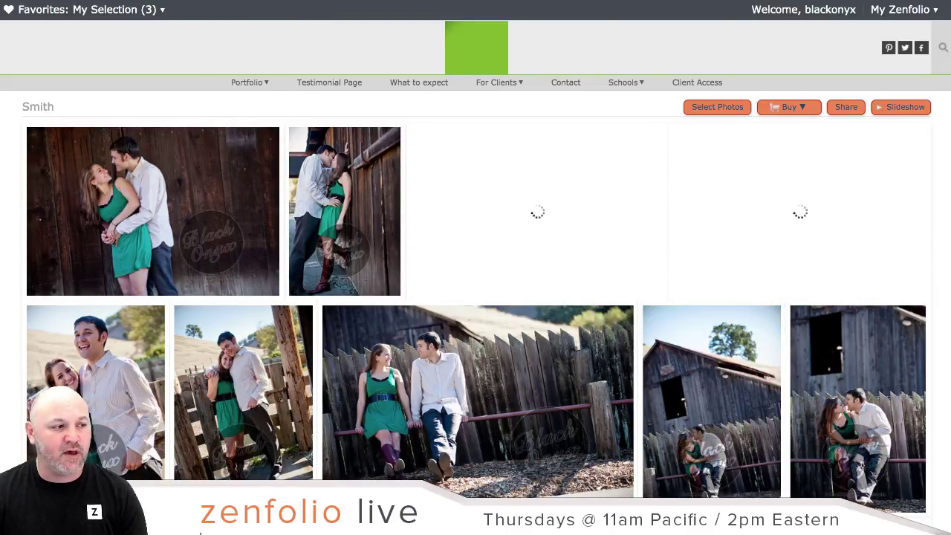
key("ctrl+shift+Tab")
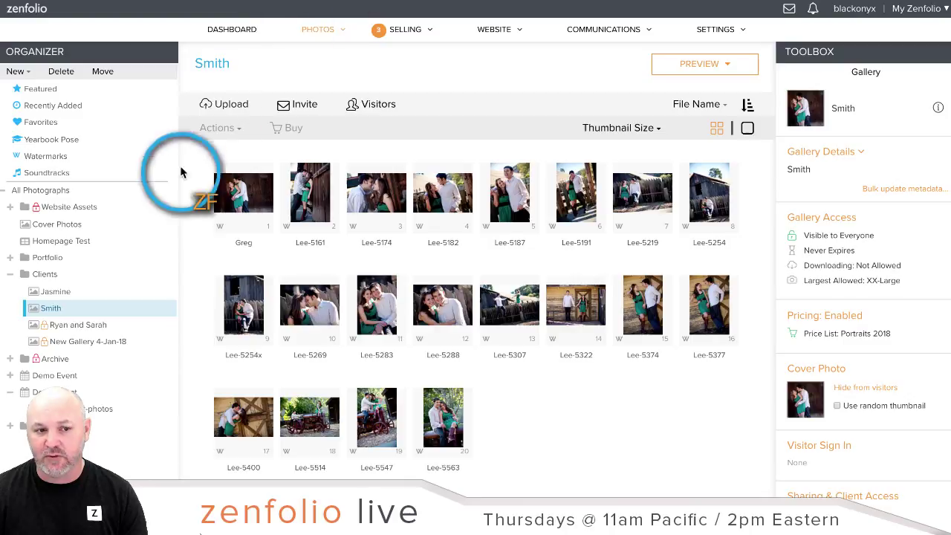
Step: Expand the Clients folder in the Organizer and select the Jasmine gallery
left_click(36, 276)
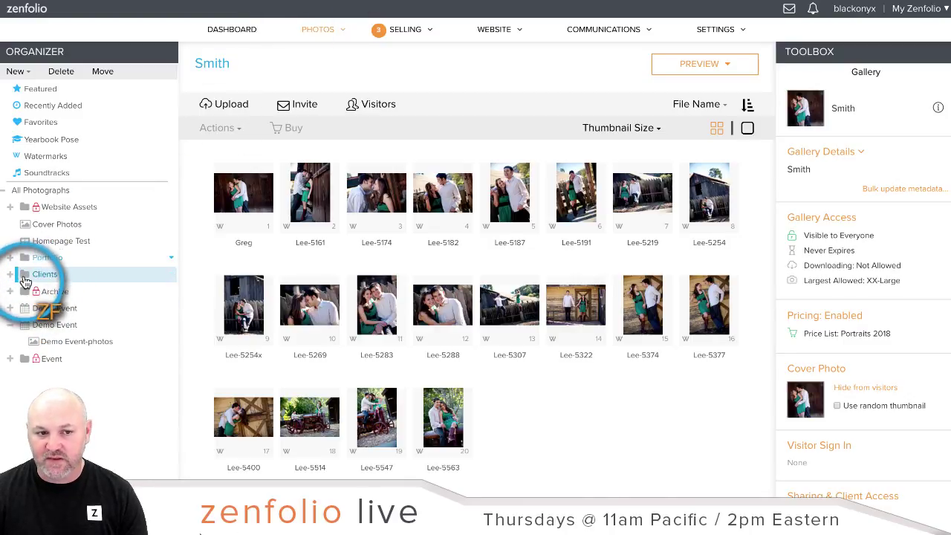
left_click(27, 276)
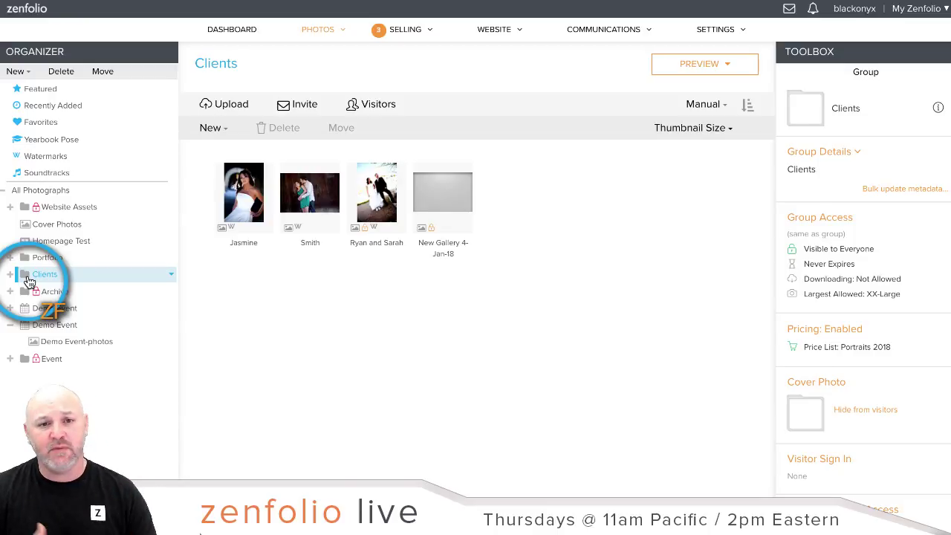
left_click(11, 274)
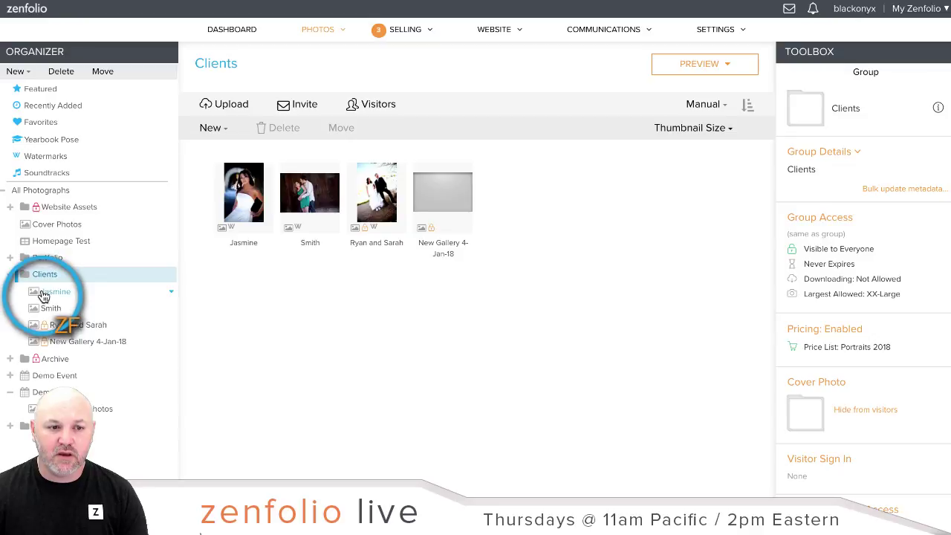
left_click(44, 296)
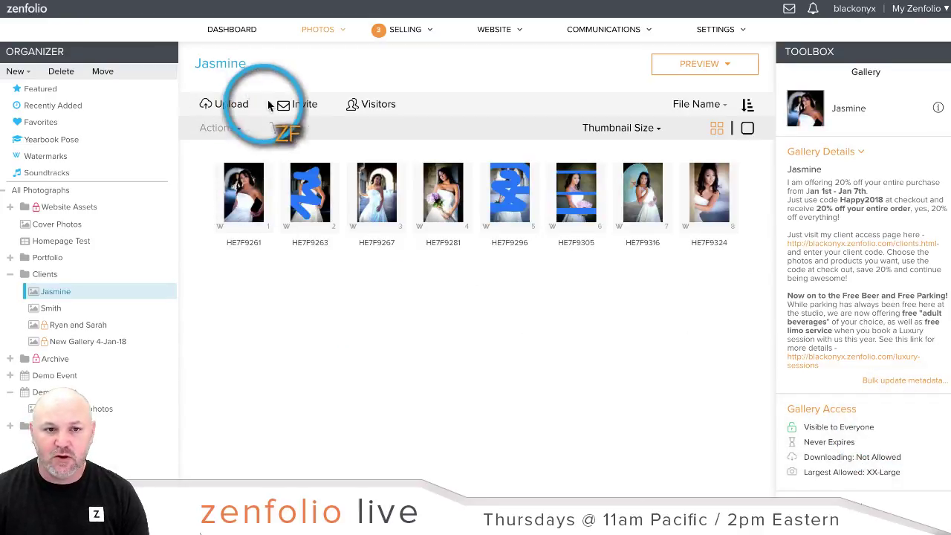
Step: Cancel the Jasmine gallery invitation email without sending it and go to the Dashboard
left_click(296, 102)
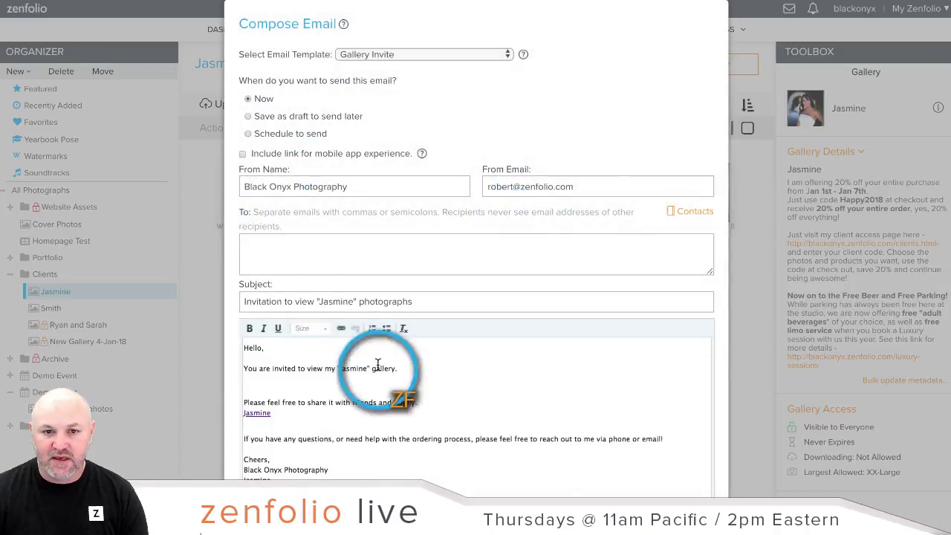
left_click(465, 257)
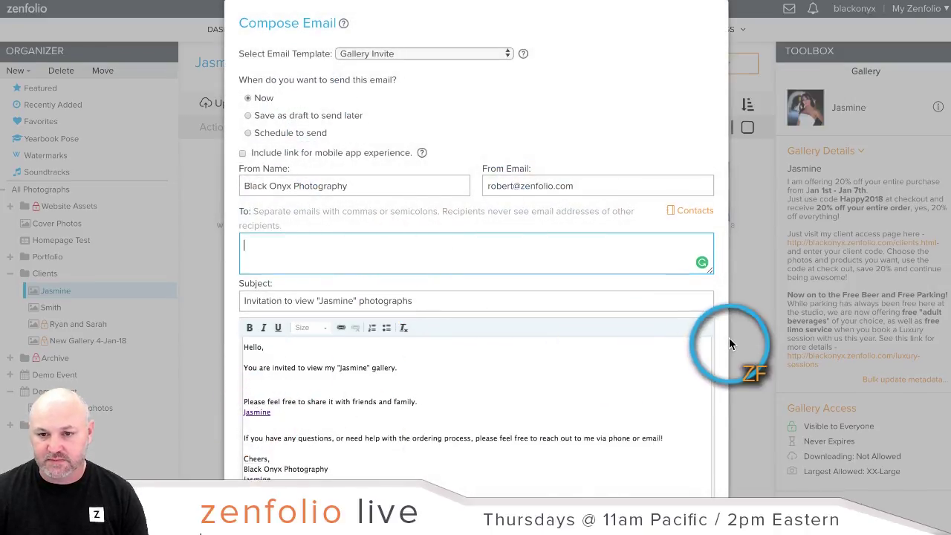
scroll(730, 338, "down", 2)
left_click(271, 394)
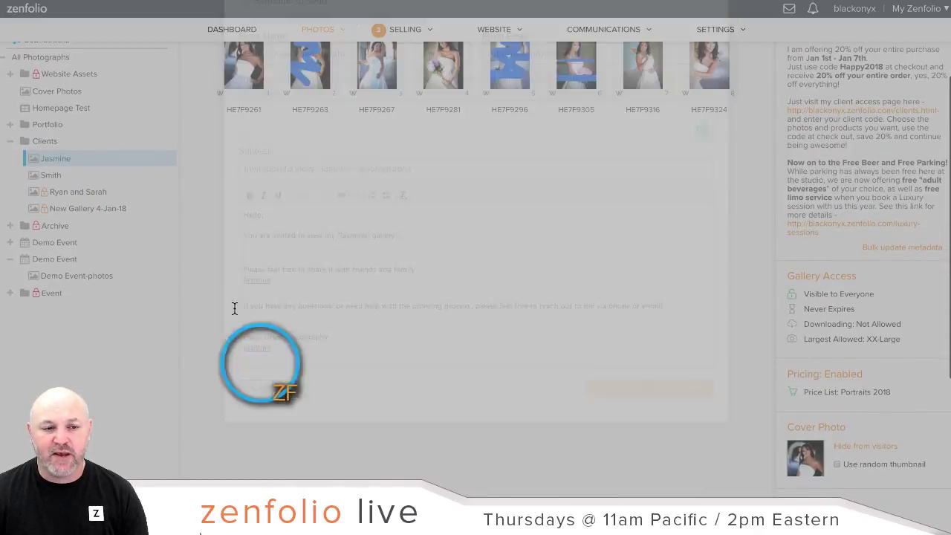
scroll(146, 169, "up", 2)
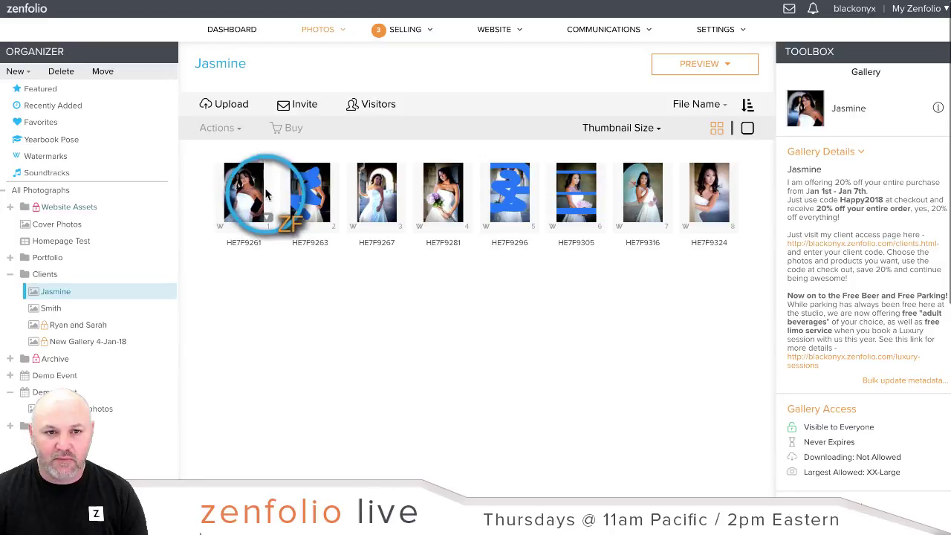
left_click(237, 31)
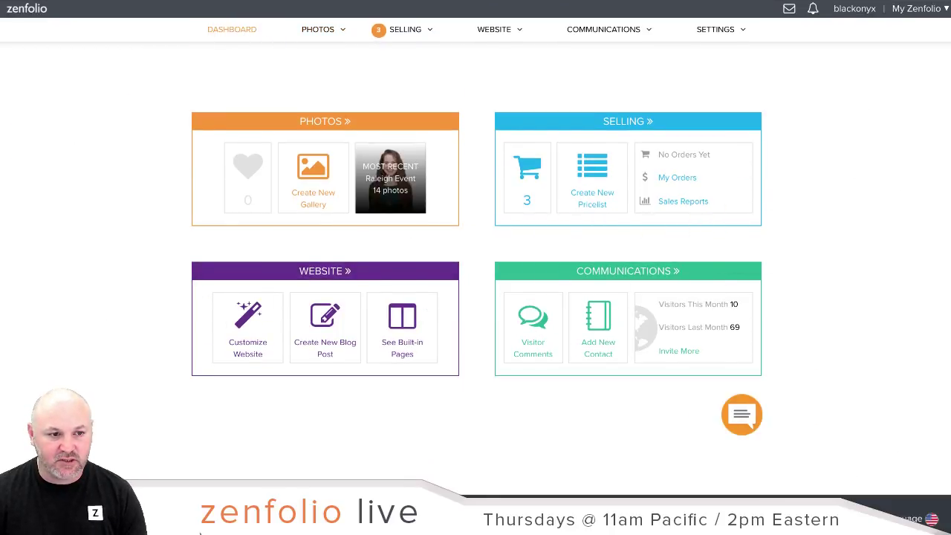
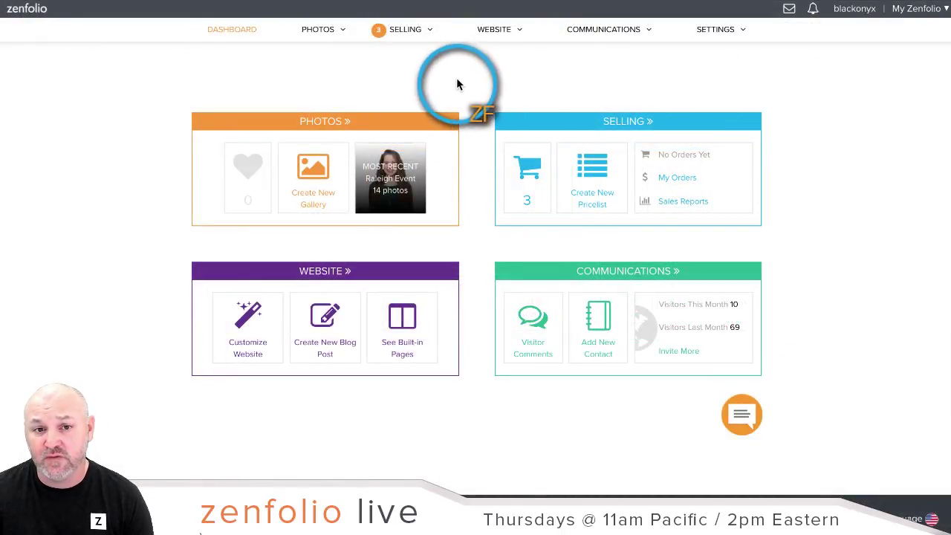
Step: Go to Selling and open the Digital Products page, which lists no products yet
mouse_move(401, 36)
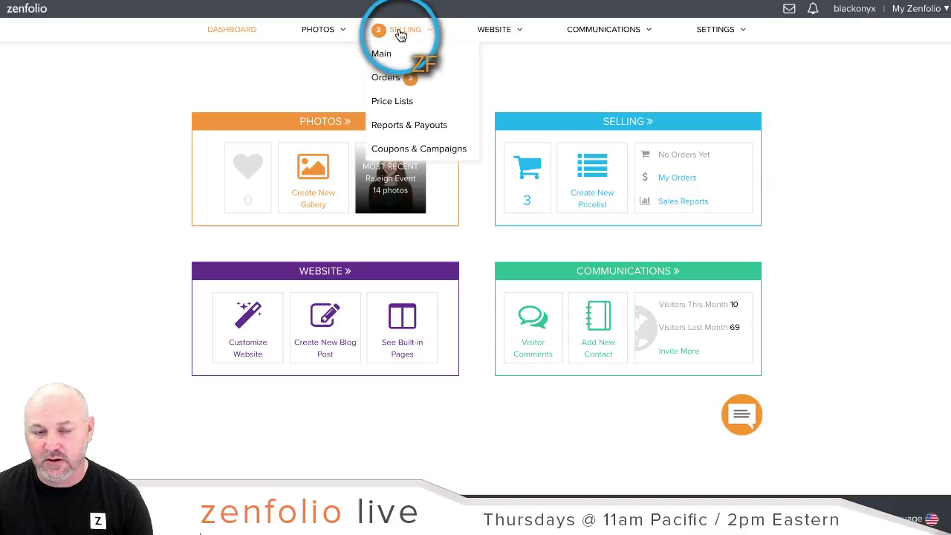
left_click(401, 34)
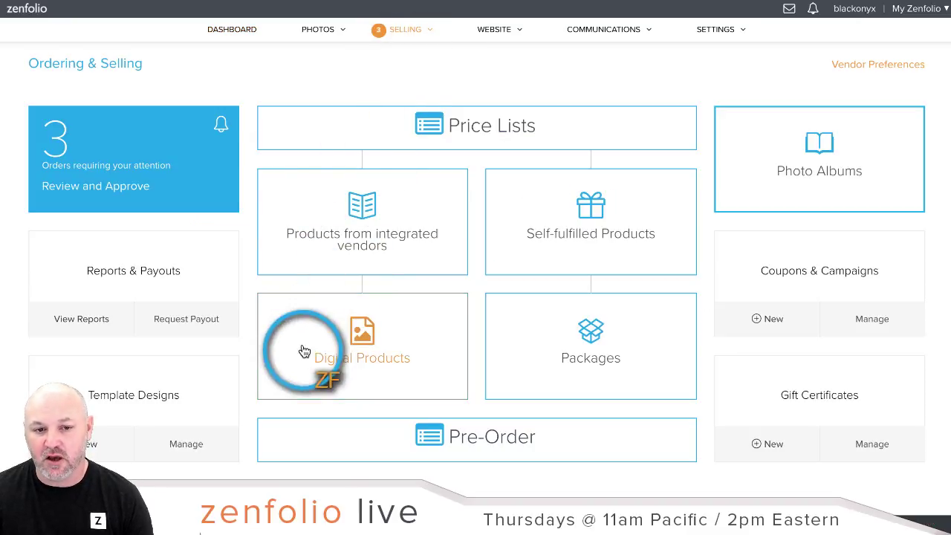
left_click(373, 363)
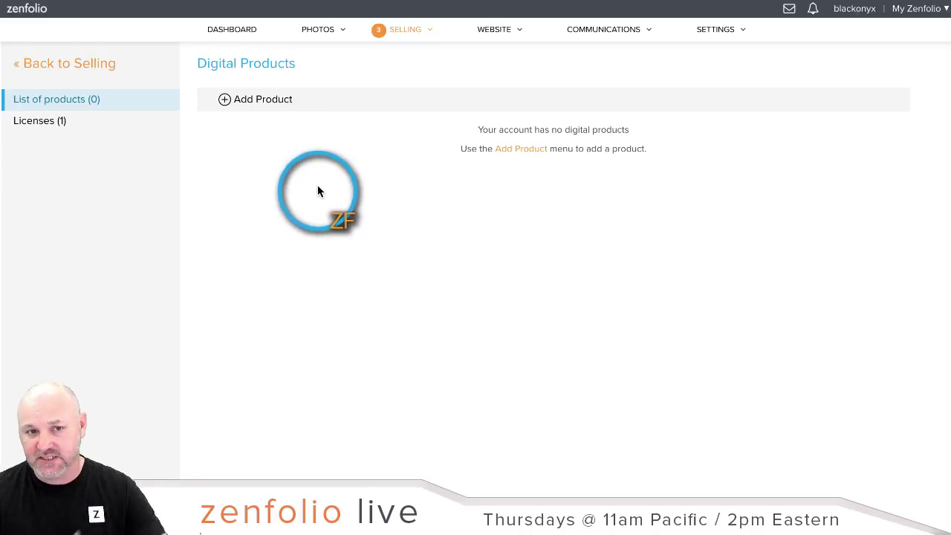
Step: Add a new digital product titled 'Single Image Download', capitalising the 'I' in Image
left_click(224, 101)
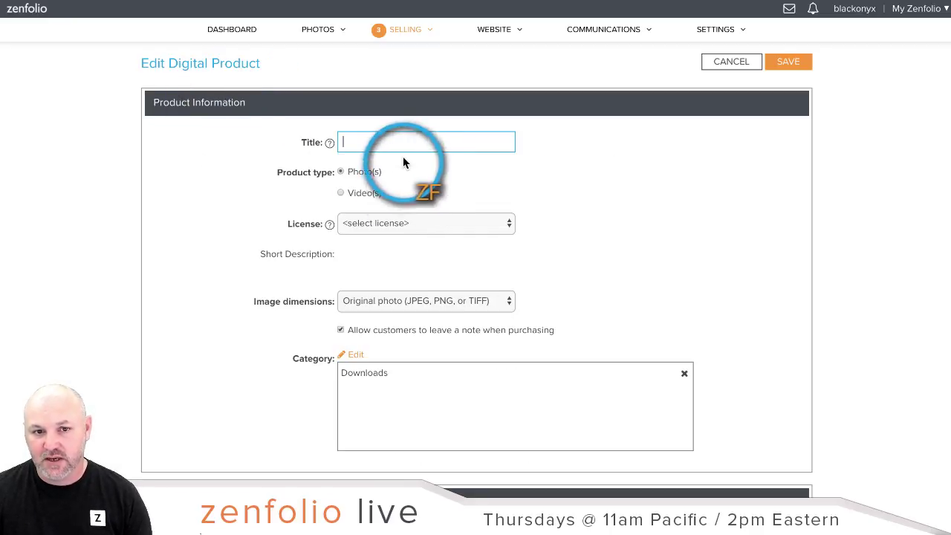
type("Si")
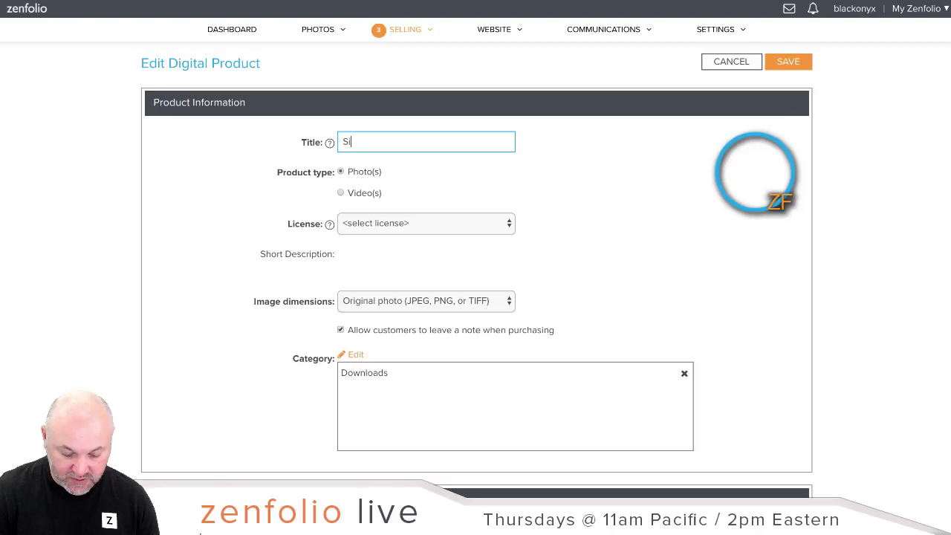
type("ngle image Download")
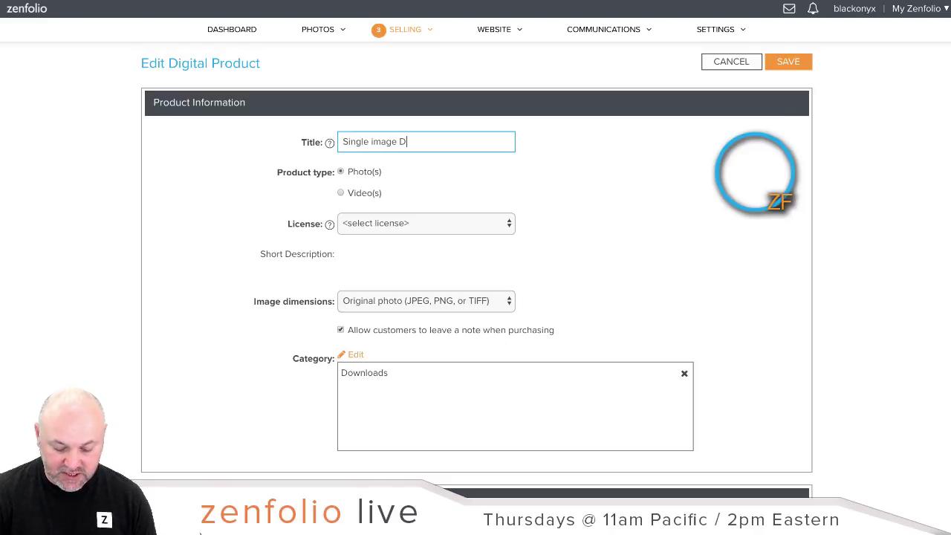
left_click(752, 170)
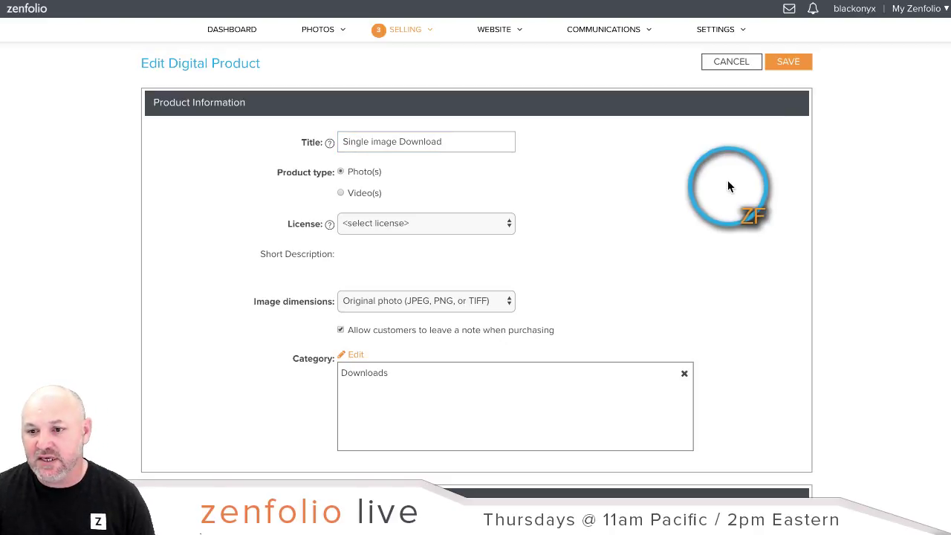
scroll(746, 186, "down", 1)
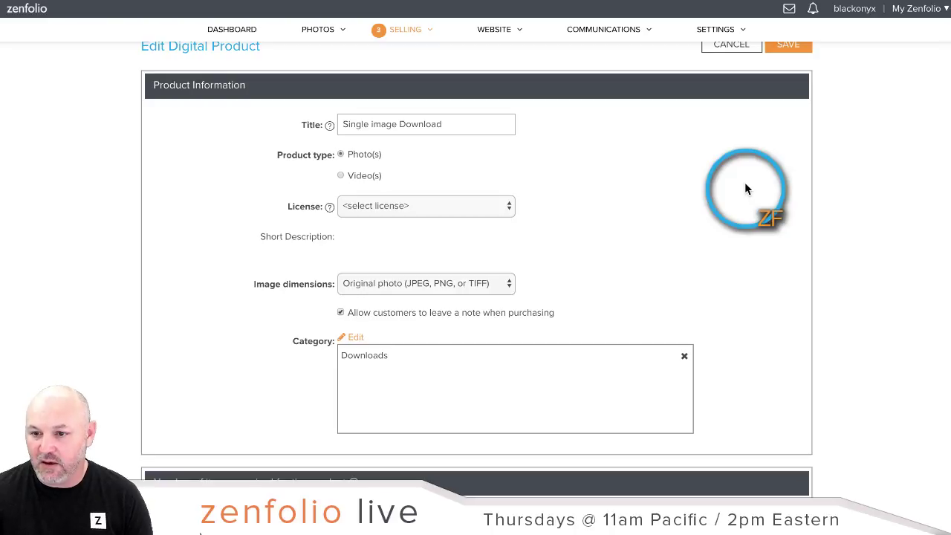
scroll(746, 188, "up", 1)
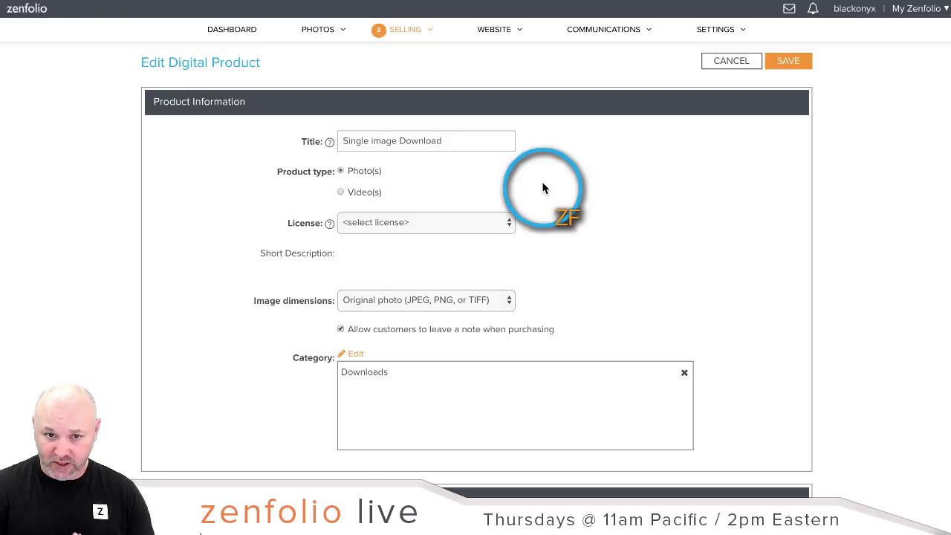
left_click(372, 141)
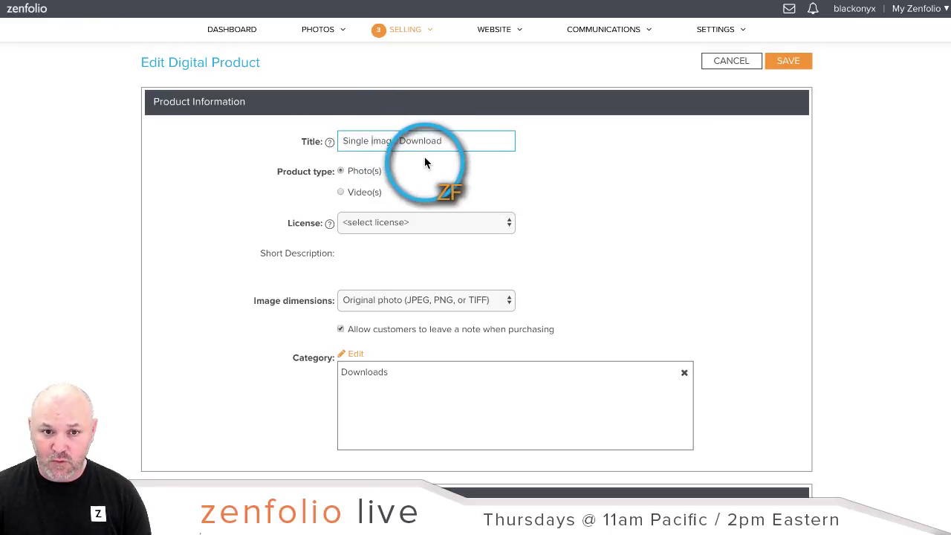
key("BackSpace")
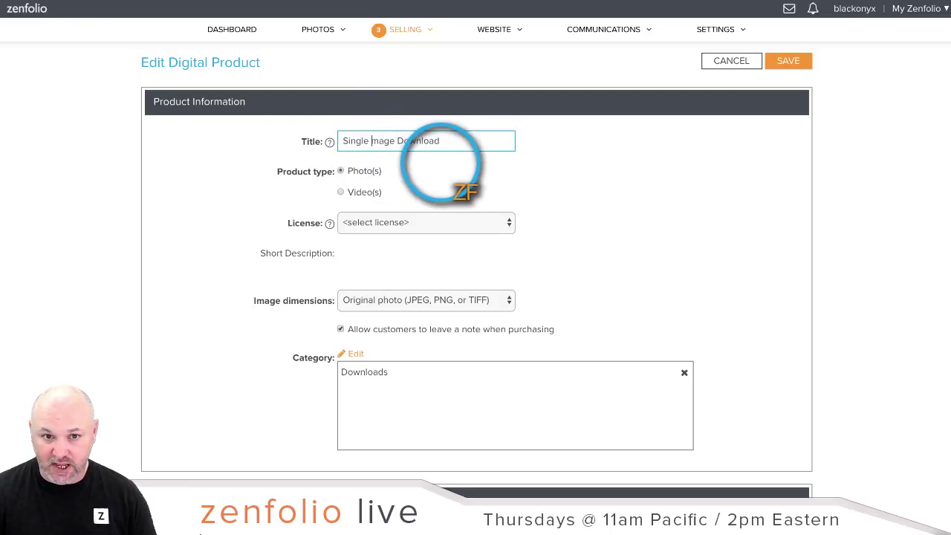
type("I")
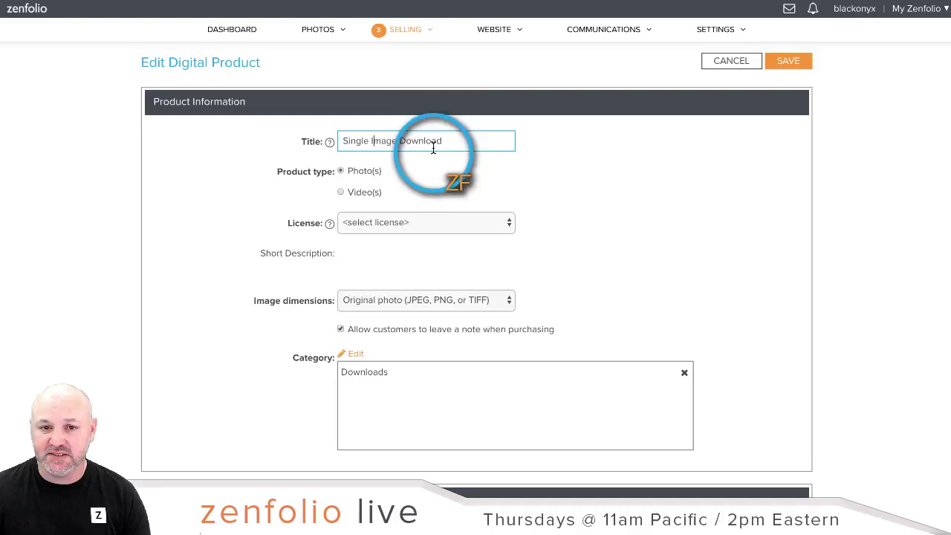
left_click(682, 206)
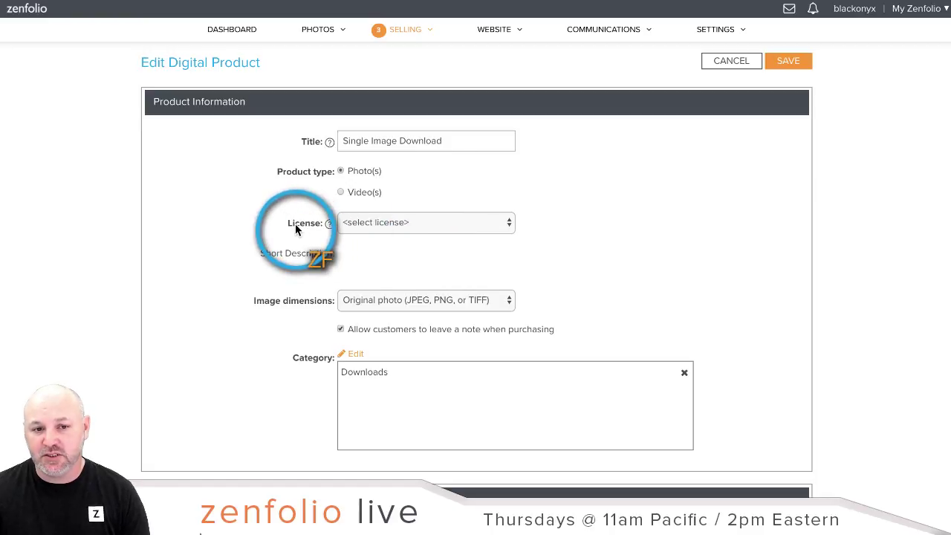
left_click(510, 225)
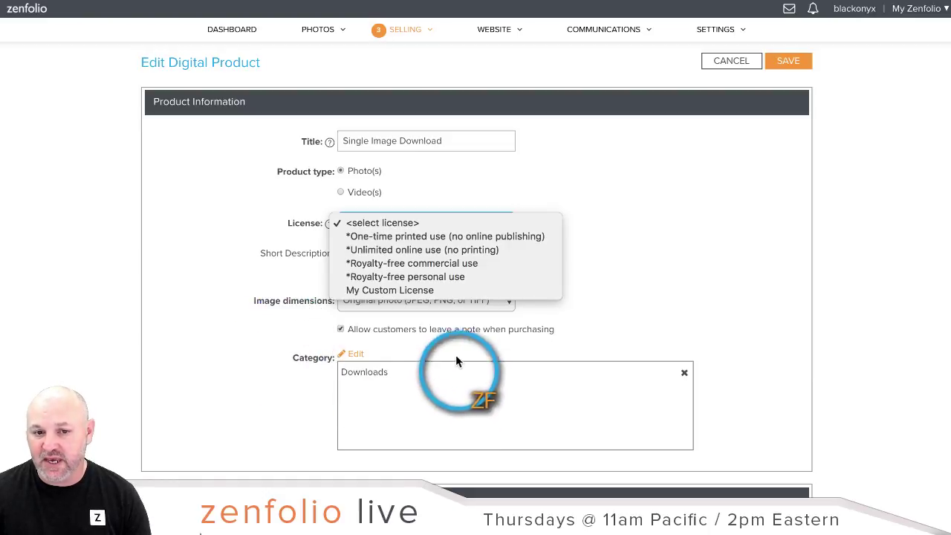
Step: Choose the Royalty-free personal use license, keep Original photo dimensions, and save the product
left_click(427, 277)
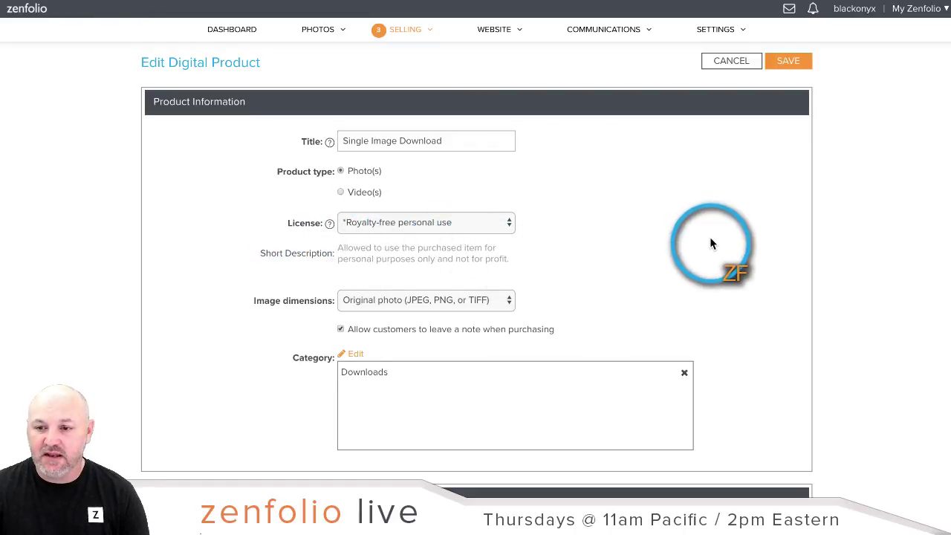
scroll(716, 240, "down", 1)
scroll(717, 240, "down", 1)
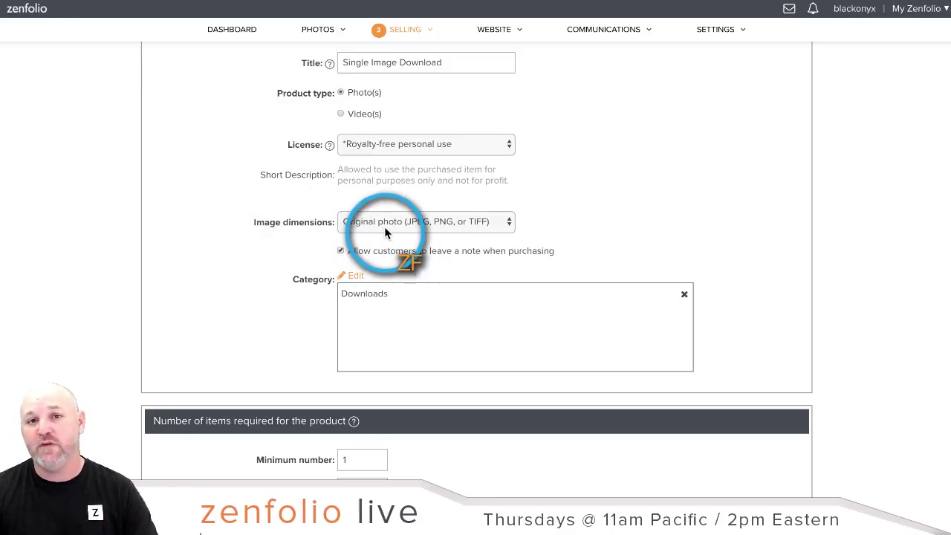
left_click(502, 221)
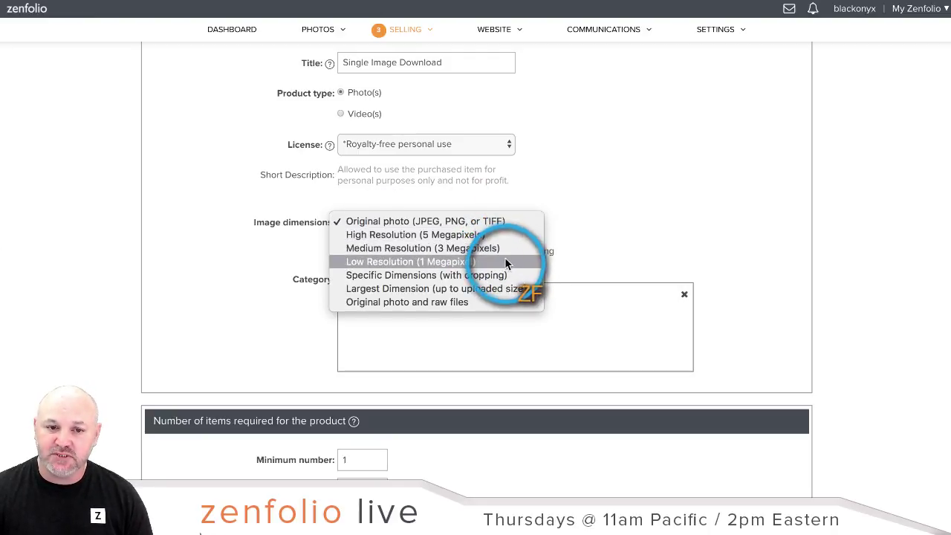
left_click(699, 210)
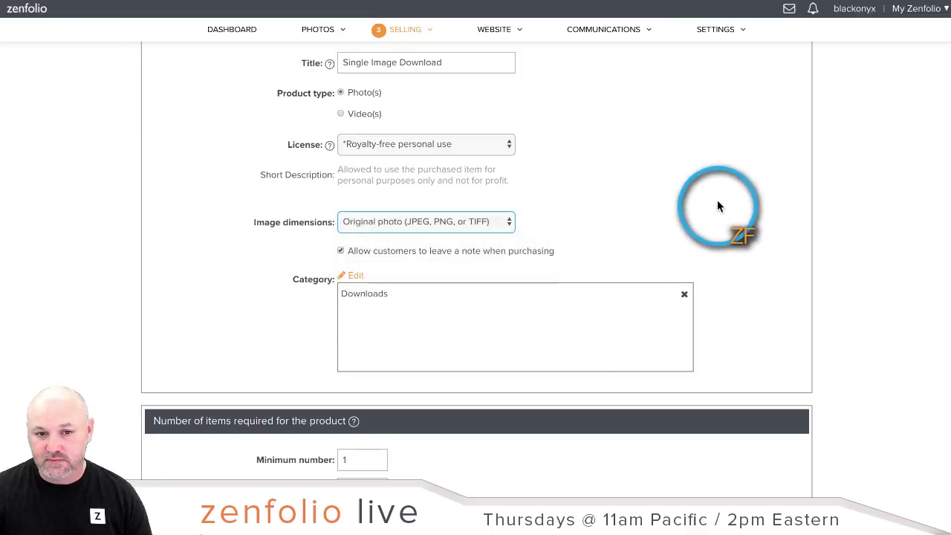
scroll(778, 208, "down", 1)
scroll(779, 208, "down", 1)
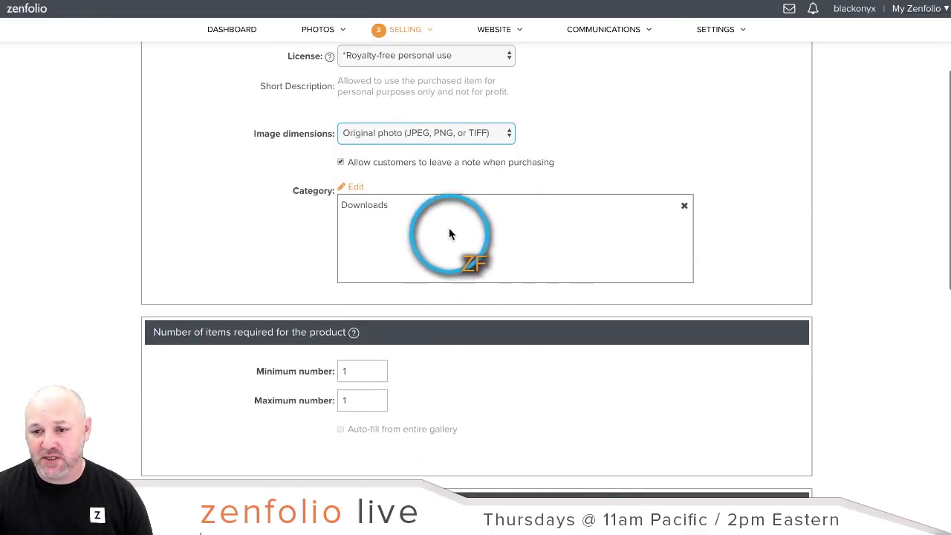
scroll(253, 251, "down", 1)
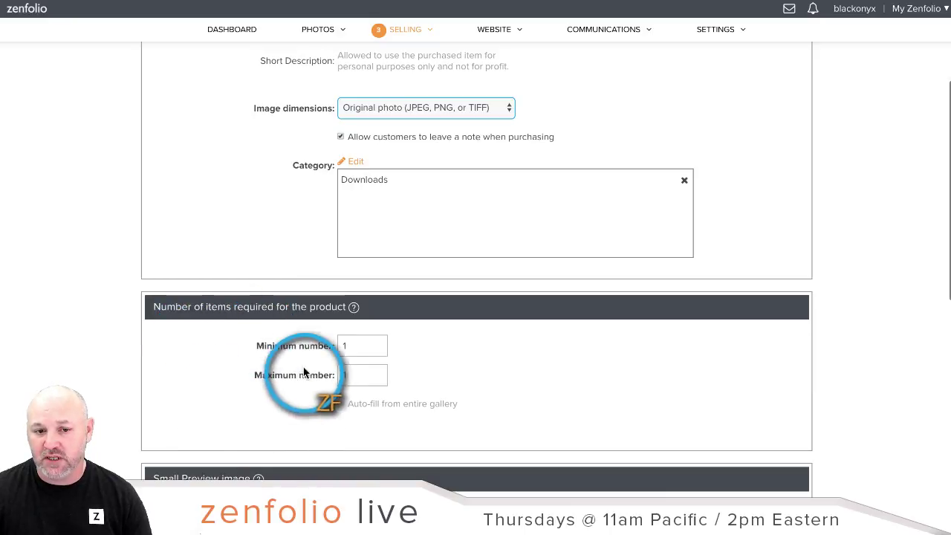
scroll(817, 356, "down", 6)
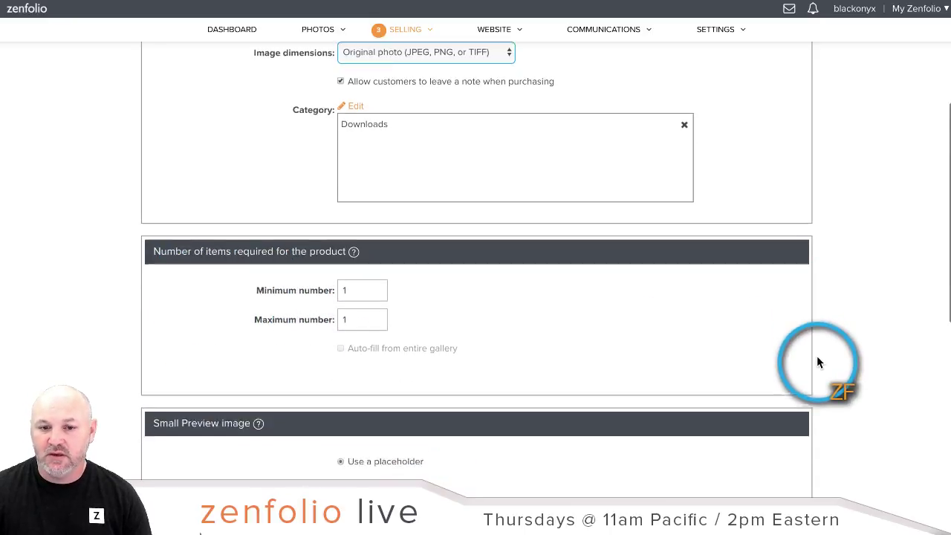
scroll(817, 362, "down", 4)
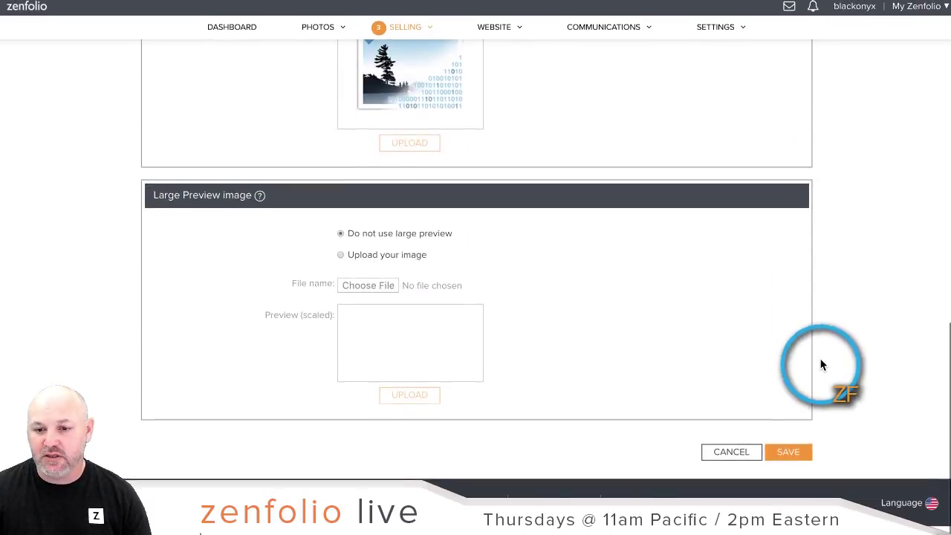
left_click(805, 440)
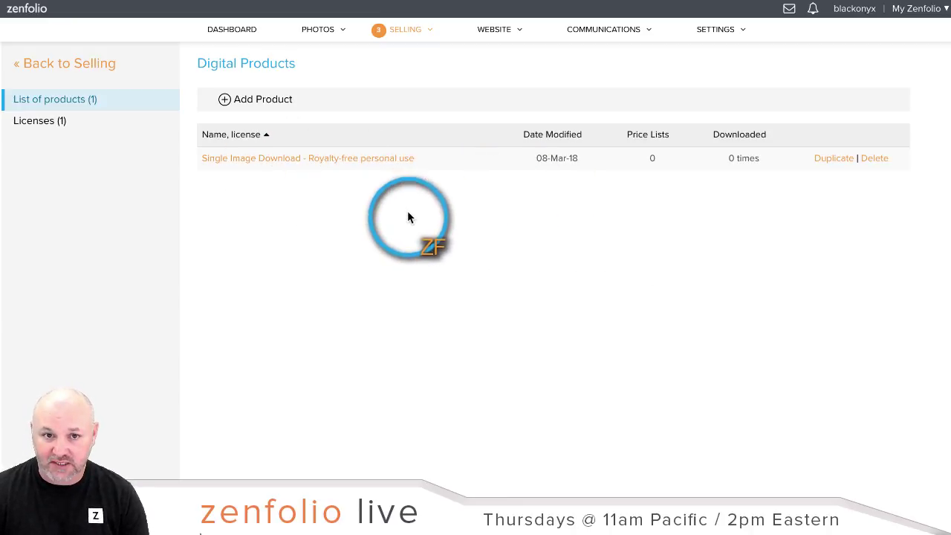
Step: Open Price Lists from the Selling menu
mouse_move(409, 33)
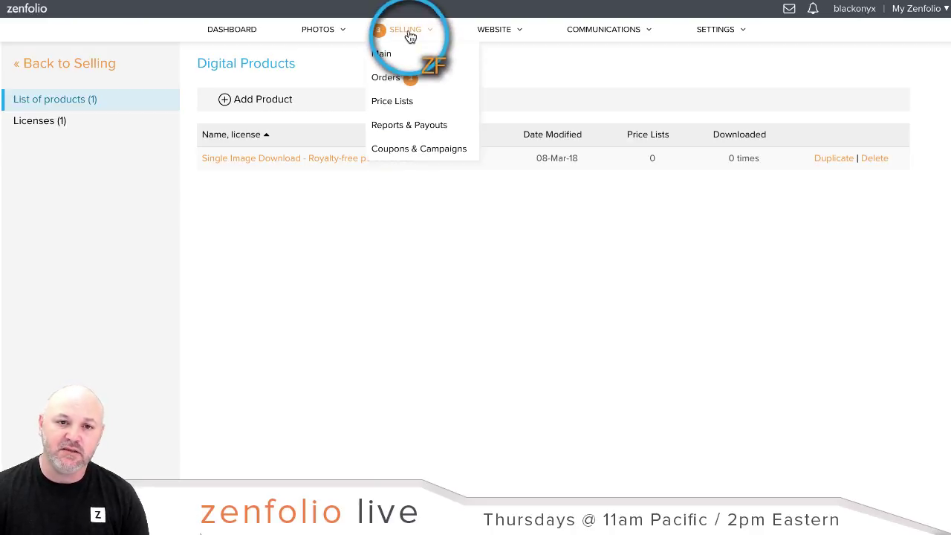
left_click(391, 104)
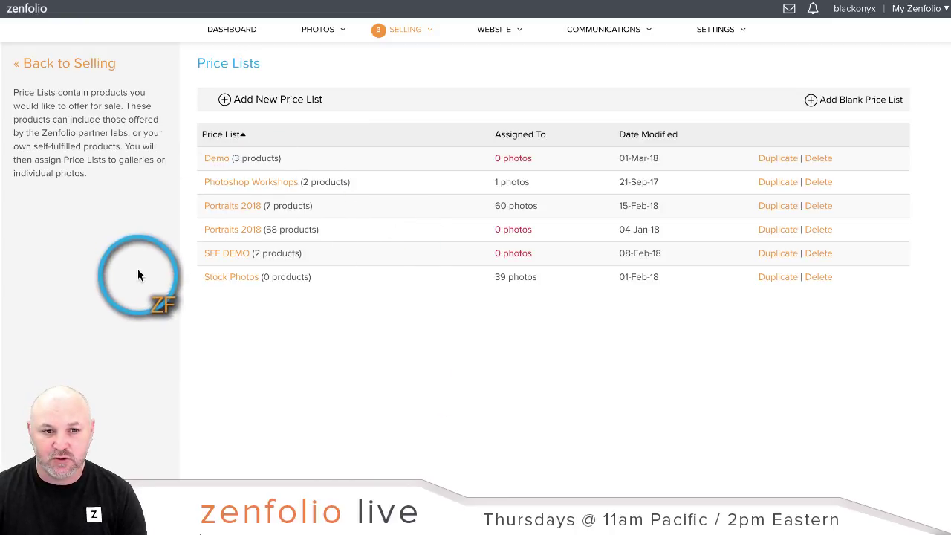
Step: In the Portraits 2018 price list, pick Single Image Download from the self-fulfilled Downloads products
left_click(226, 232)
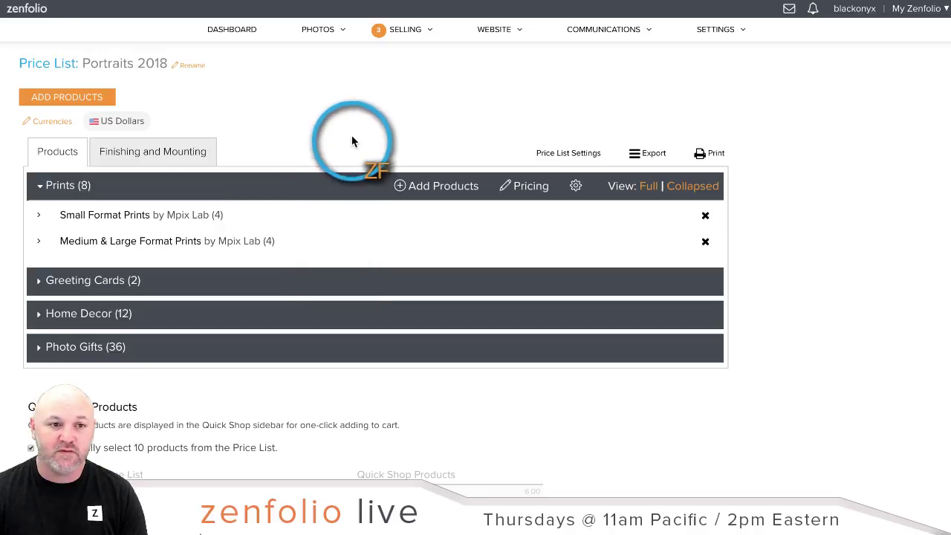
left_click(70, 98)
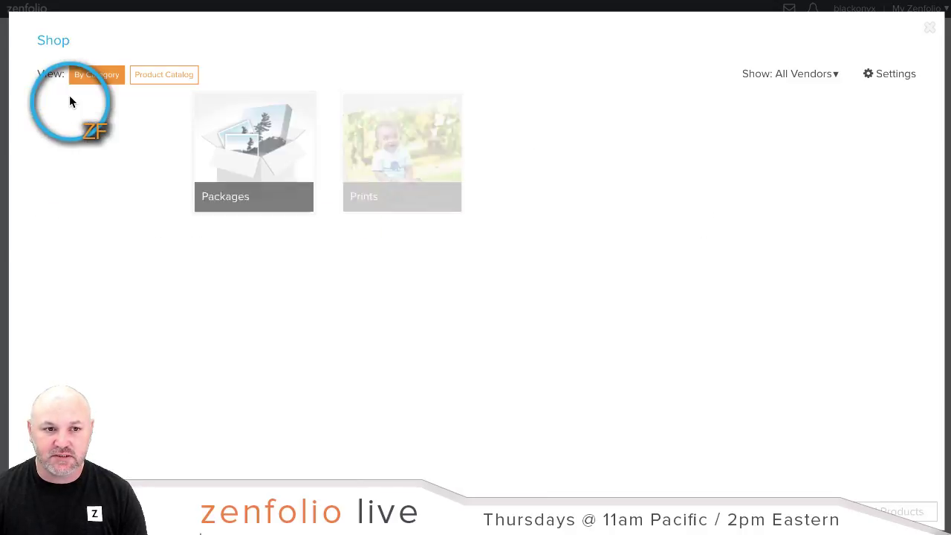
left_click(802, 74)
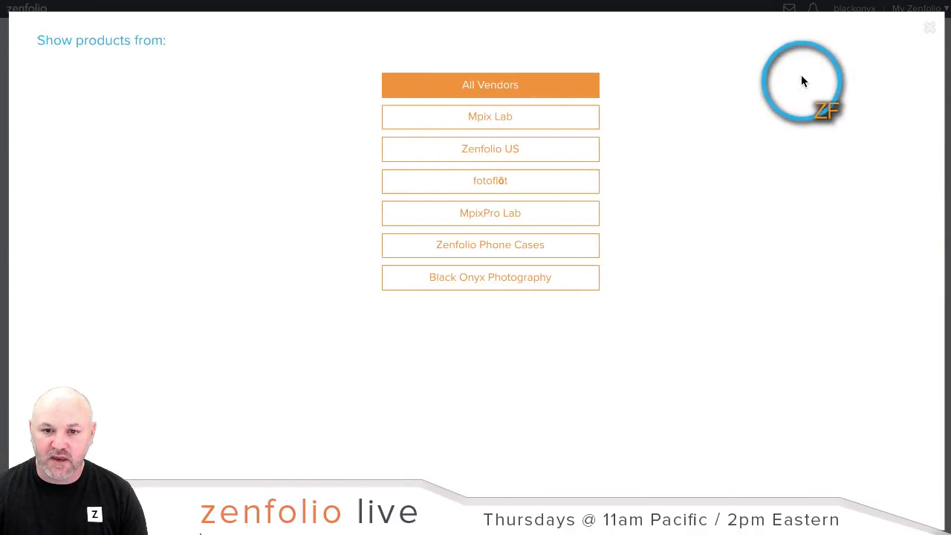
left_click(461, 283)
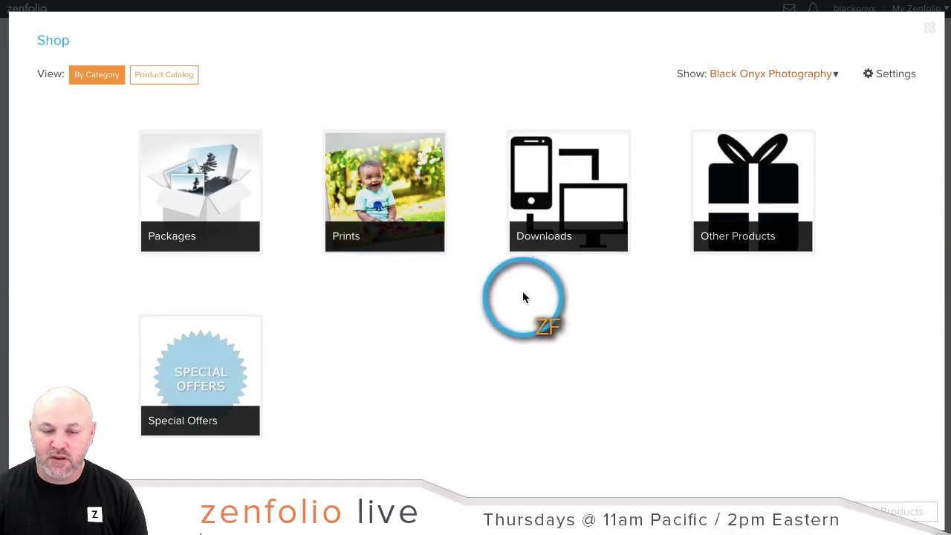
left_click(573, 195)
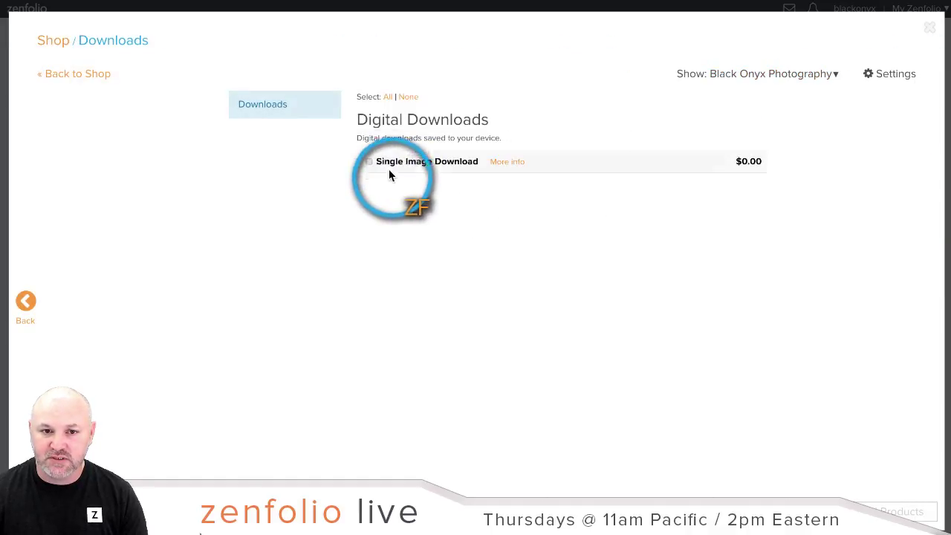
left_click(369, 161)
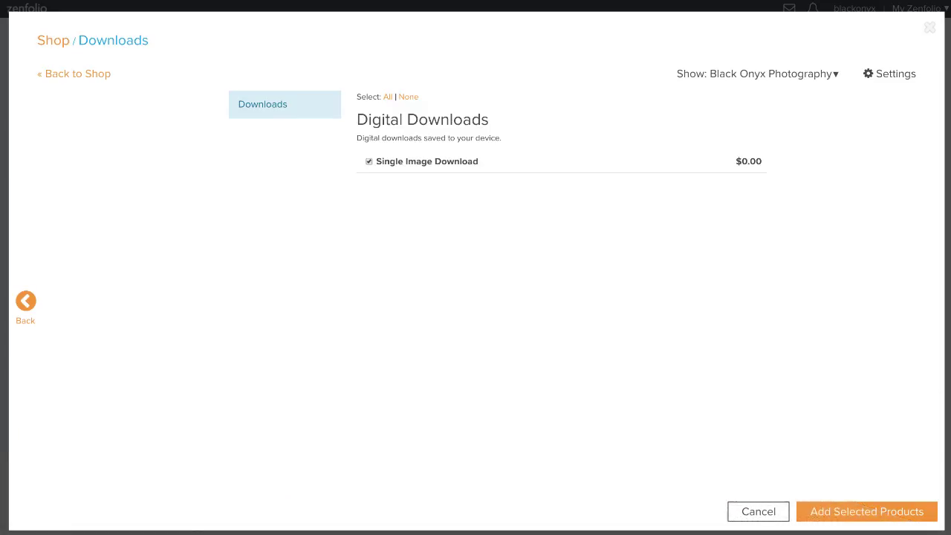
Step: Add the download to the price list, formula off, at a 35.00 selling price
left_click(856, 512)
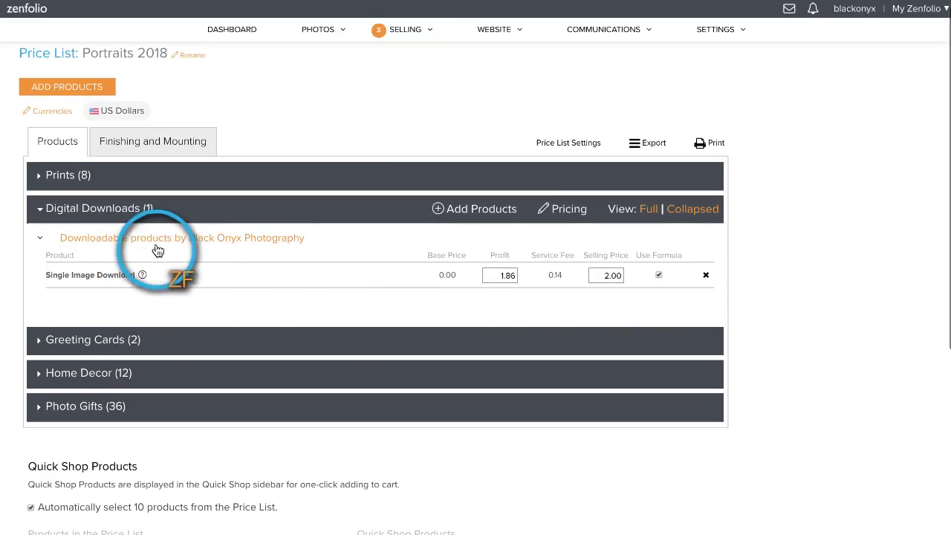
left_click(610, 275)
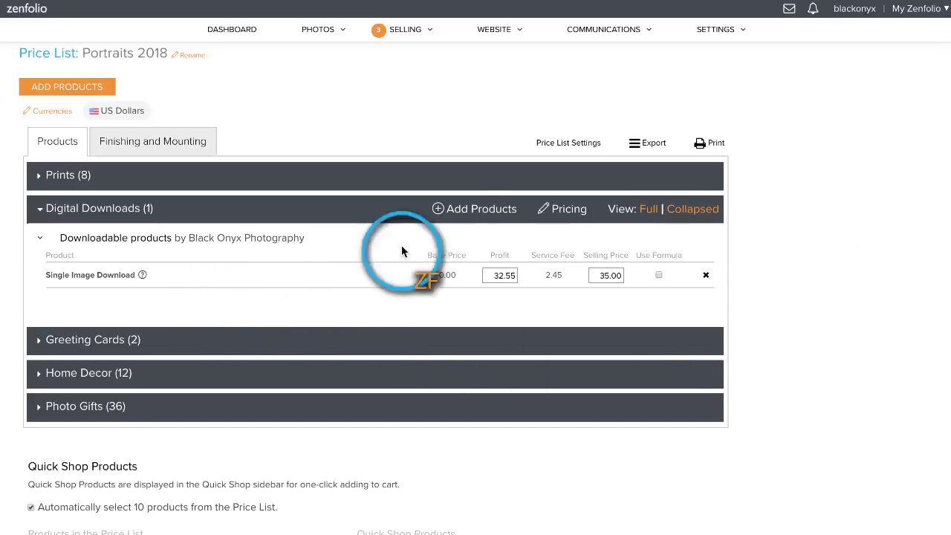
scroll(789, 278, "down", 3)
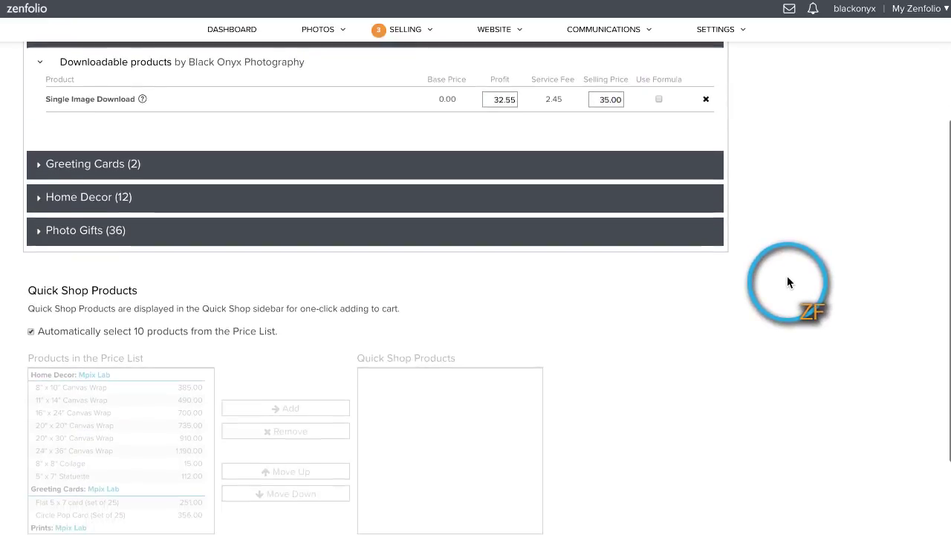
Step: Turn off Quick Shop auto-select and add Single Image Download, moved to the top
left_click(31, 334)
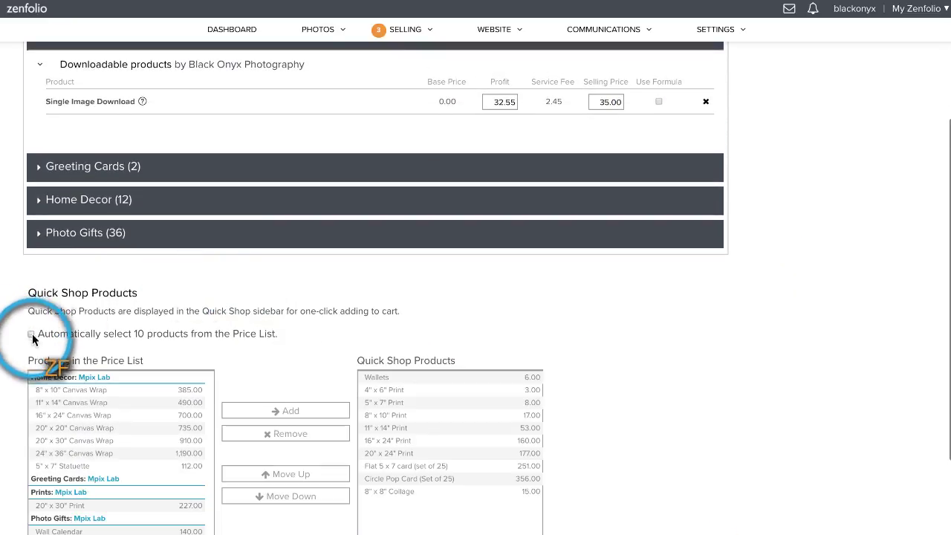
scroll(256, 345, "down", 2)
scroll(142, 398, "down", 2)
scroll(142, 394, "down", 5)
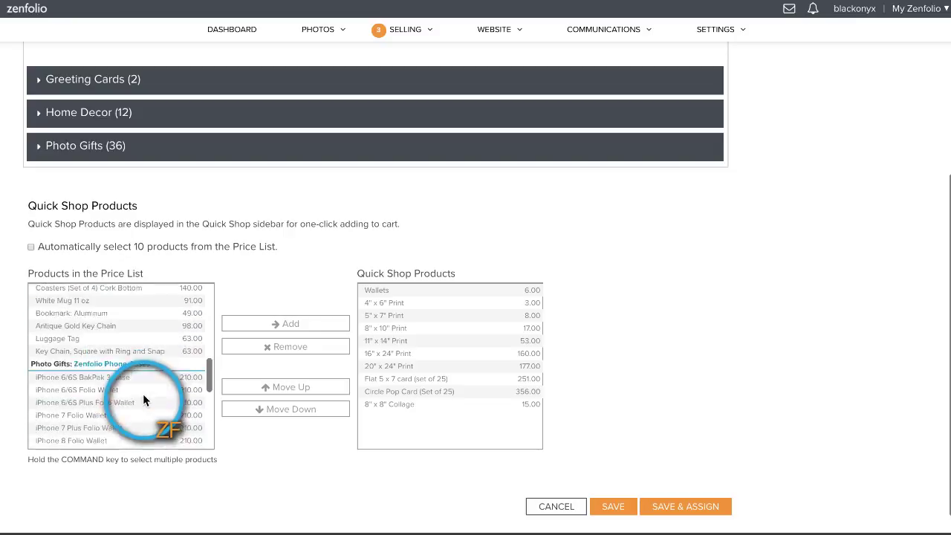
left_click(80, 443)
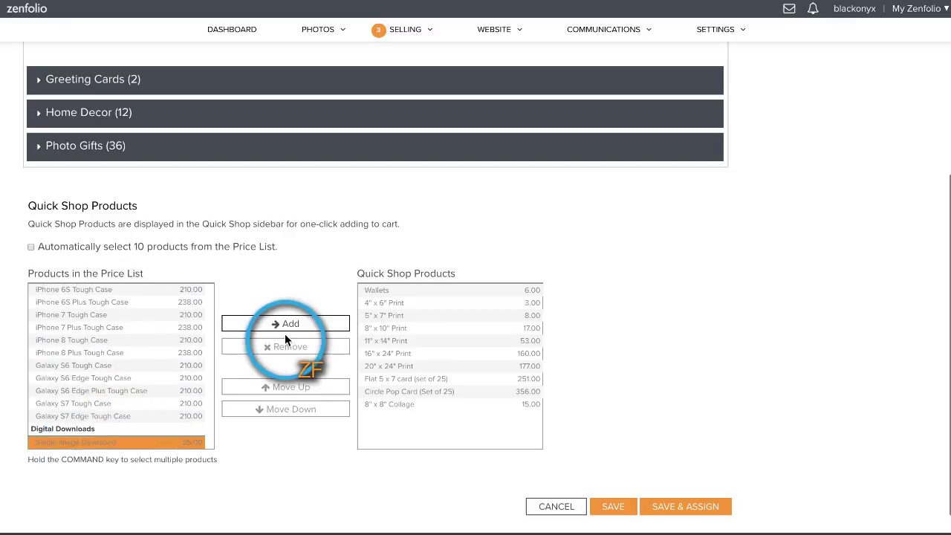
left_click(284, 324)
left_click(400, 416)
left_click(291, 388)
left_click(291, 387)
left_click(292, 389)
left_click(293, 393)
left_click(294, 393)
left_click(294, 392)
left_click(293, 393)
left_click(294, 392)
left_click(294, 393)
left_click(294, 393)
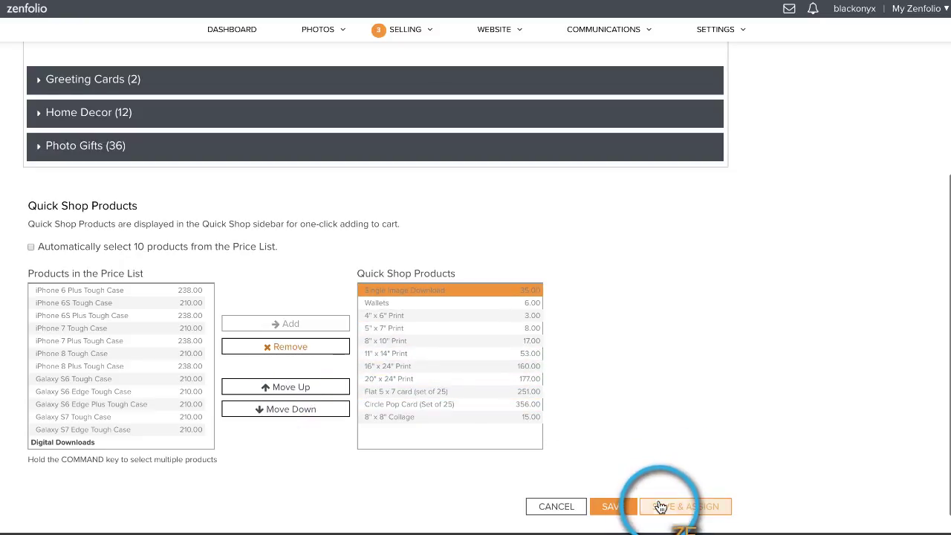
Step: Save the price list and assign it to the client gallery in the Clients folder
left_click(663, 506)
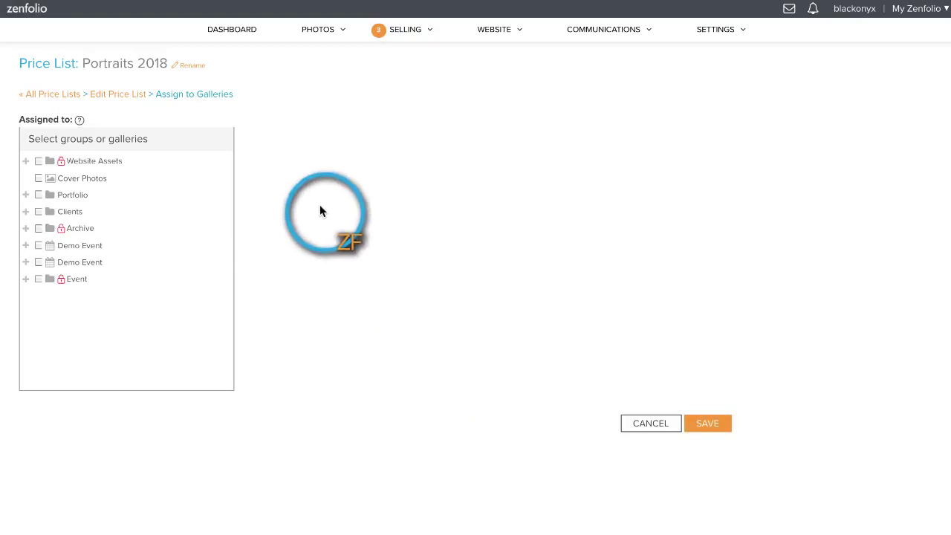
left_click(25, 212)
left_click(46, 245)
left_click(702, 424)
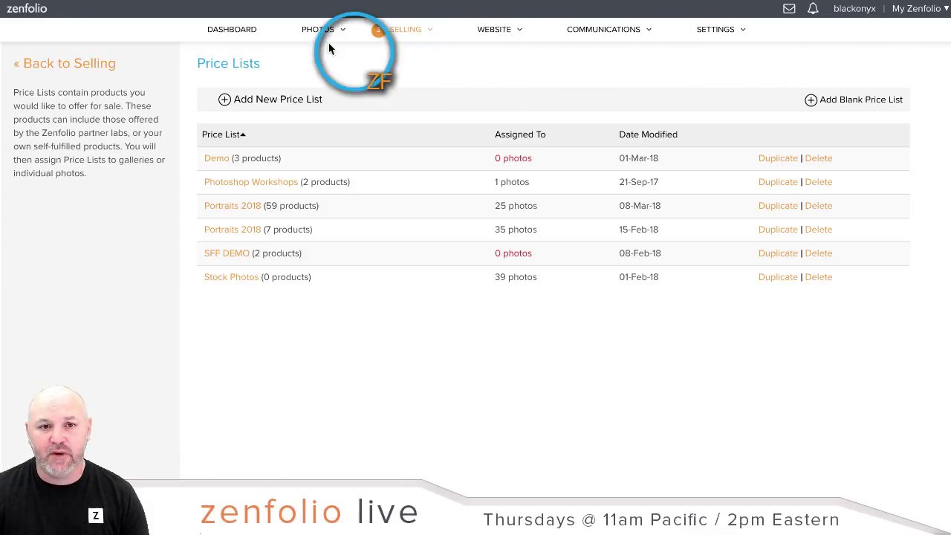
Step: Copy the client gallery's share link from Sharing & Client Access, then open an incognito window
left_click(323, 40)
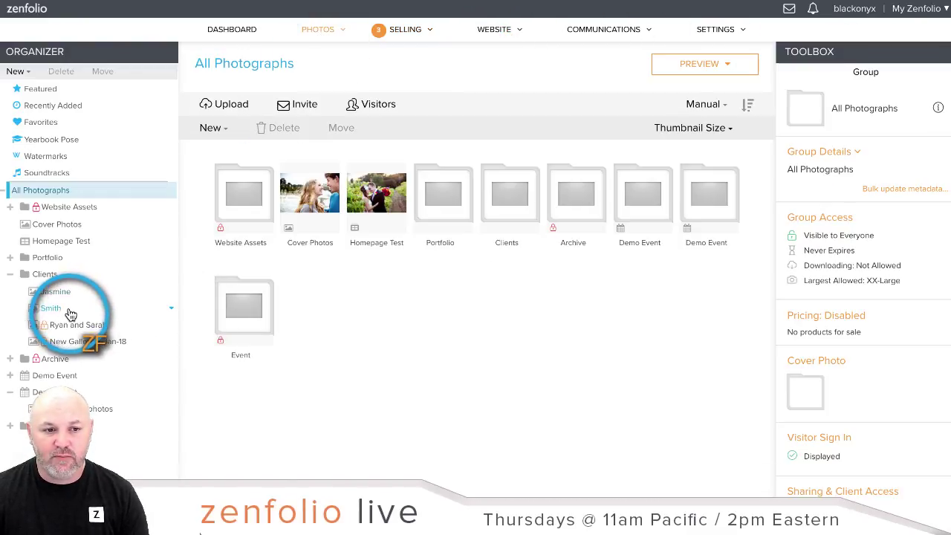
left_click(65, 309)
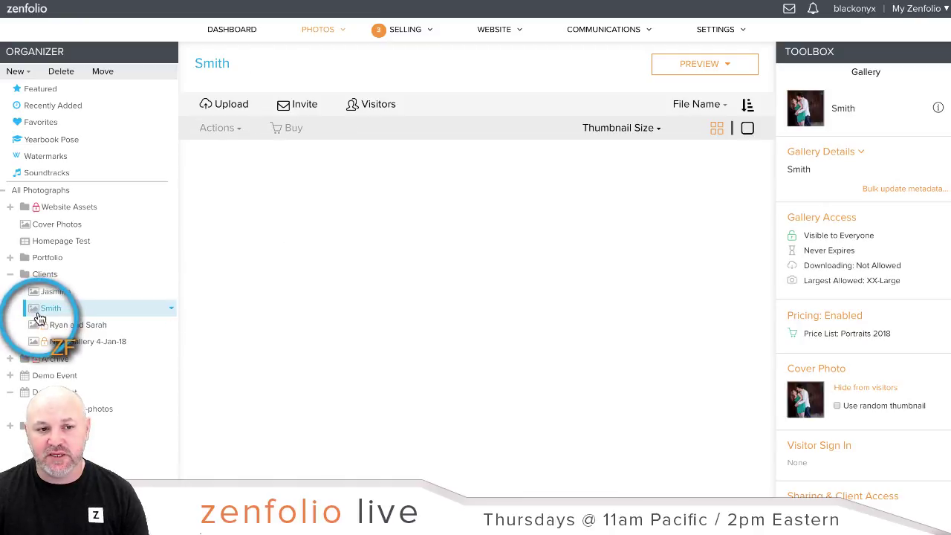
scroll(866, 226, "down", 2)
scroll(866, 225, "down", 3)
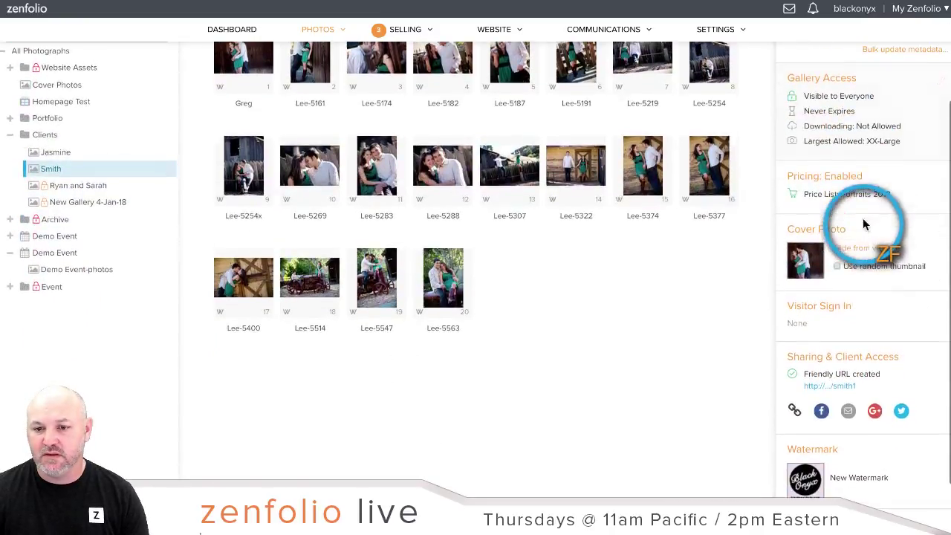
left_click(847, 364)
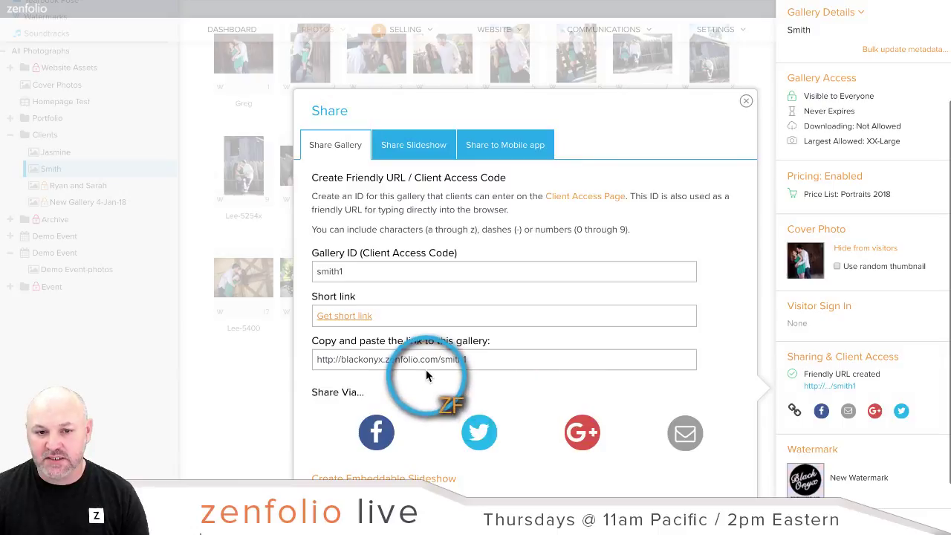
right_click(426, 367)
left_click(456, 395)
left_click(746, 100)
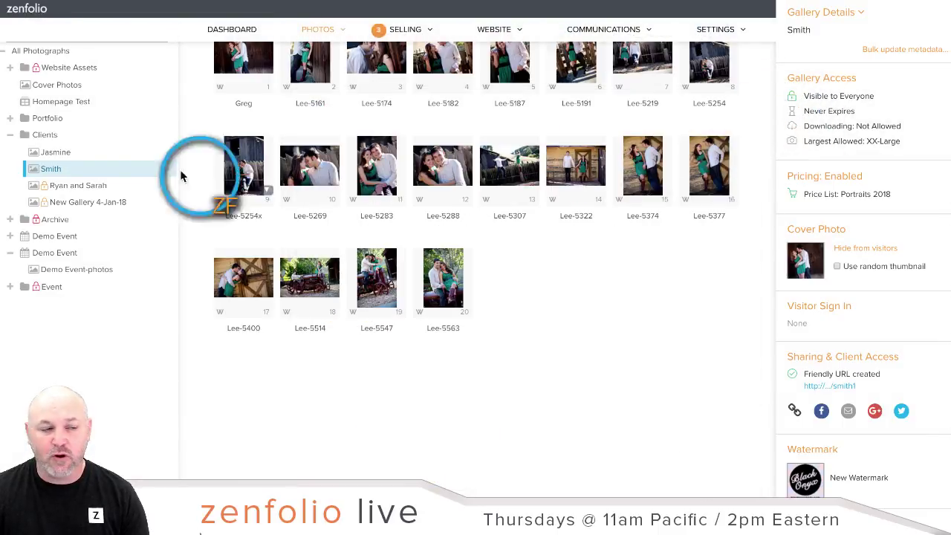
left_click(109, 0)
left_click(141, 2)
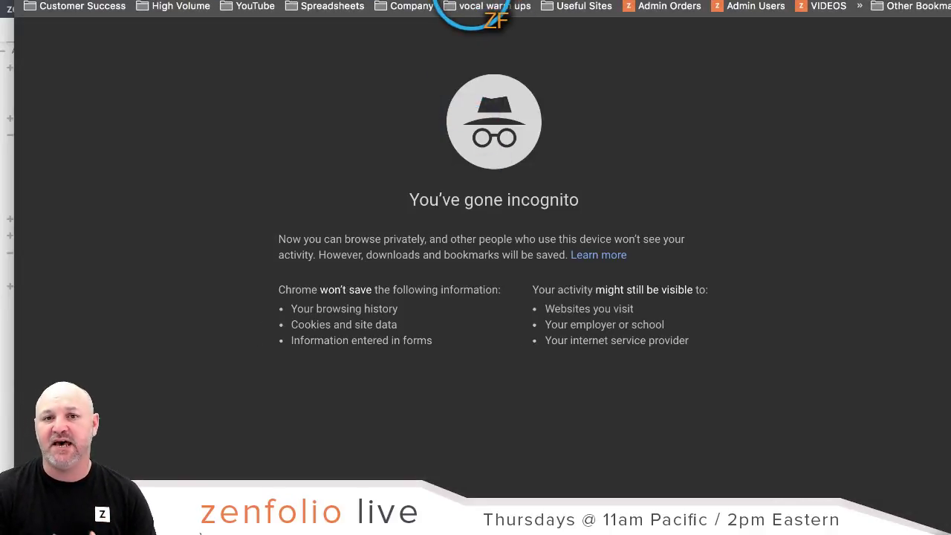
Step: Load the copied gallery link in the incognito window and open its first photo
key("super+v")
key("Return")
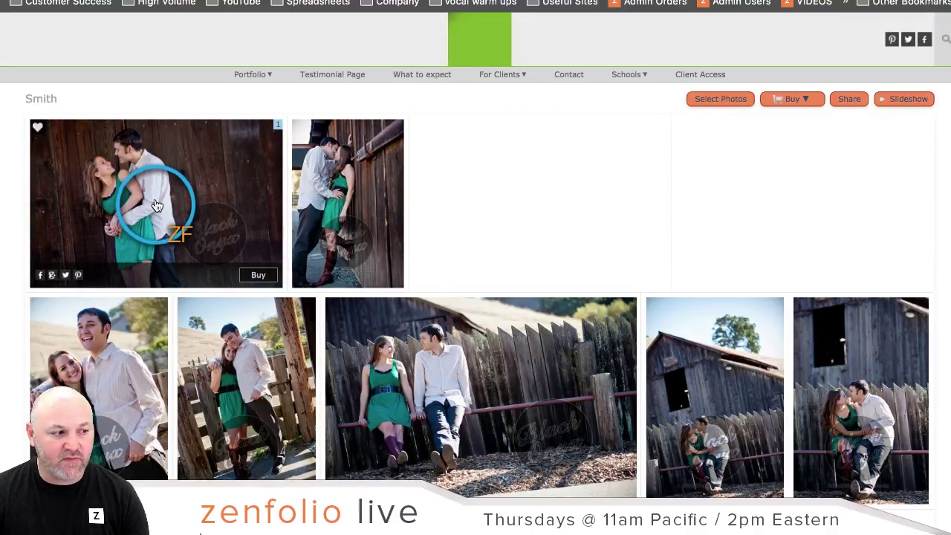
left_click(156, 205)
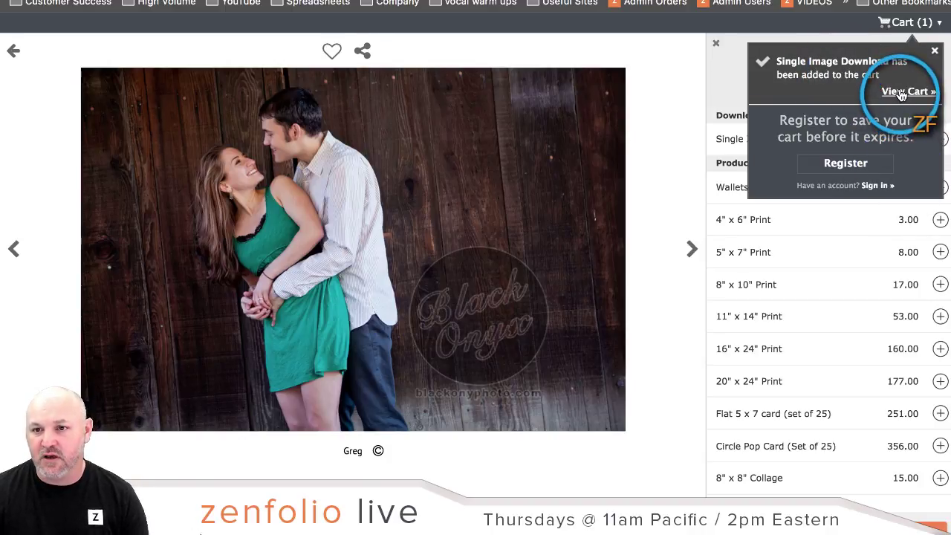
Step: From the cart, proceed to checkout and choose Checkout as Guest
left_click(901, 93)
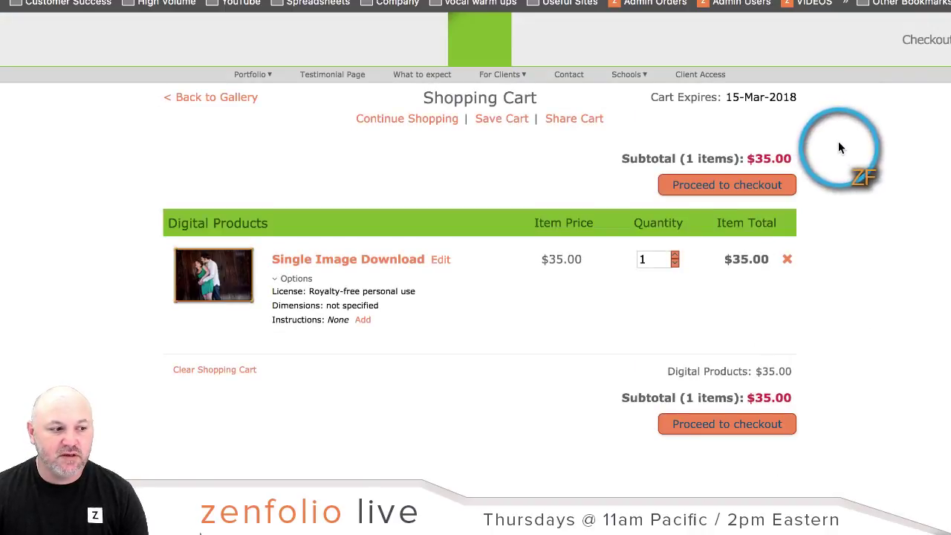
left_click(734, 185)
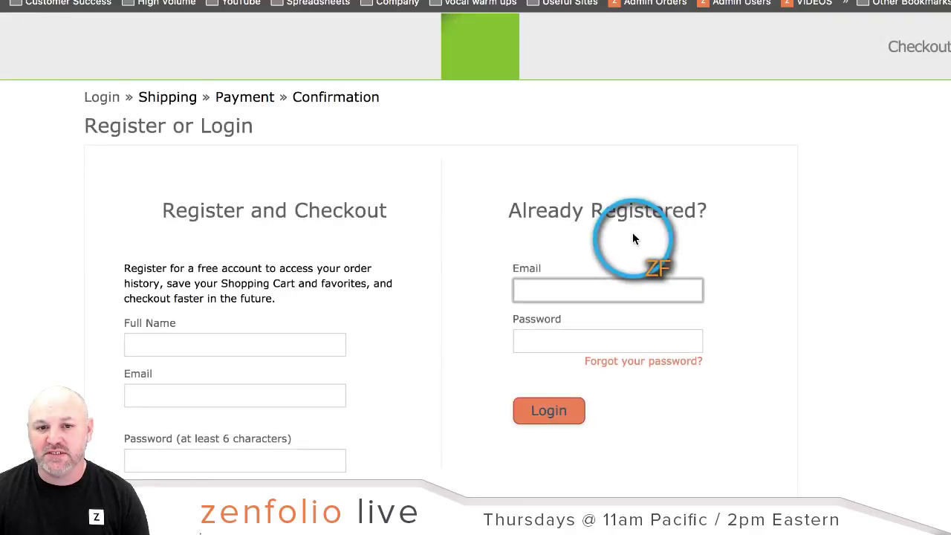
scroll(456, 275, "down", 2)
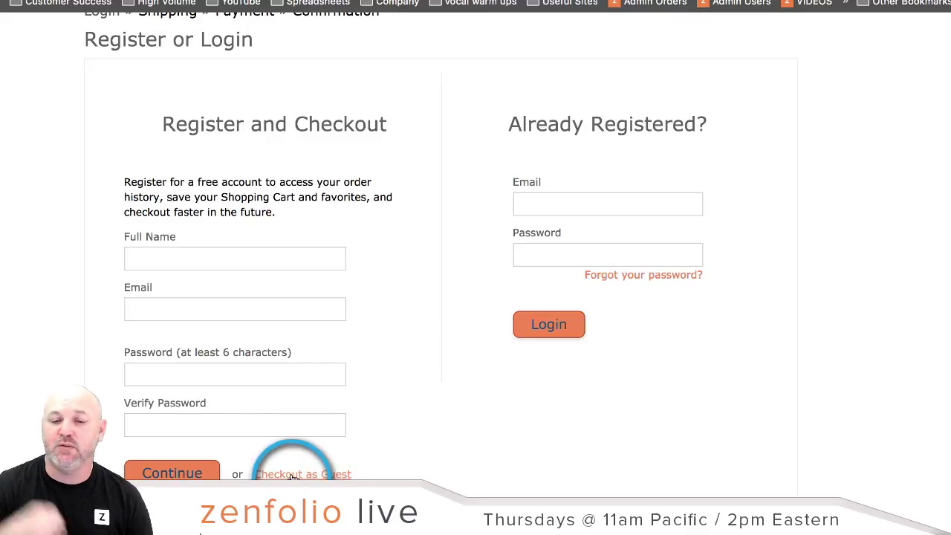
left_click(294, 475)
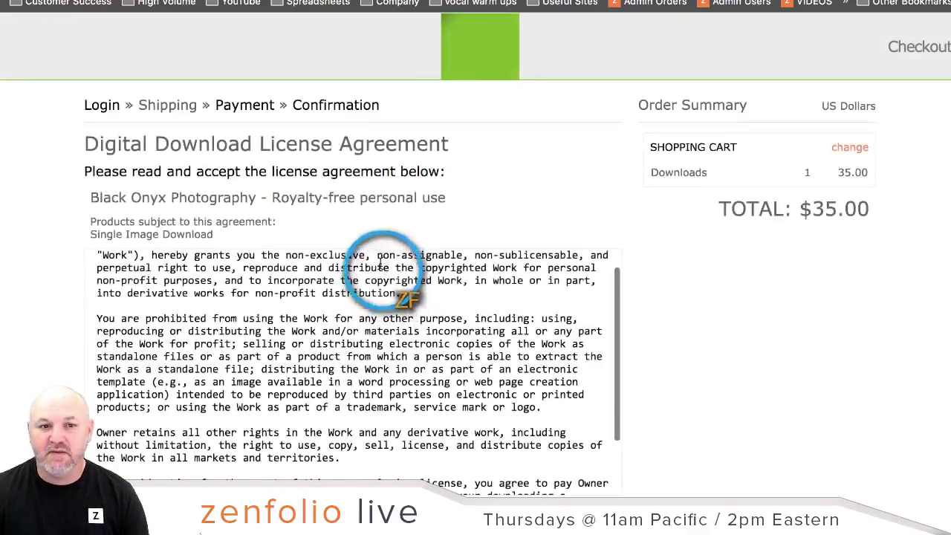
Step: Read through the Royalty-free personal use license, accept its terms, and continue checkout
scroll(581, 174, "down", 2)
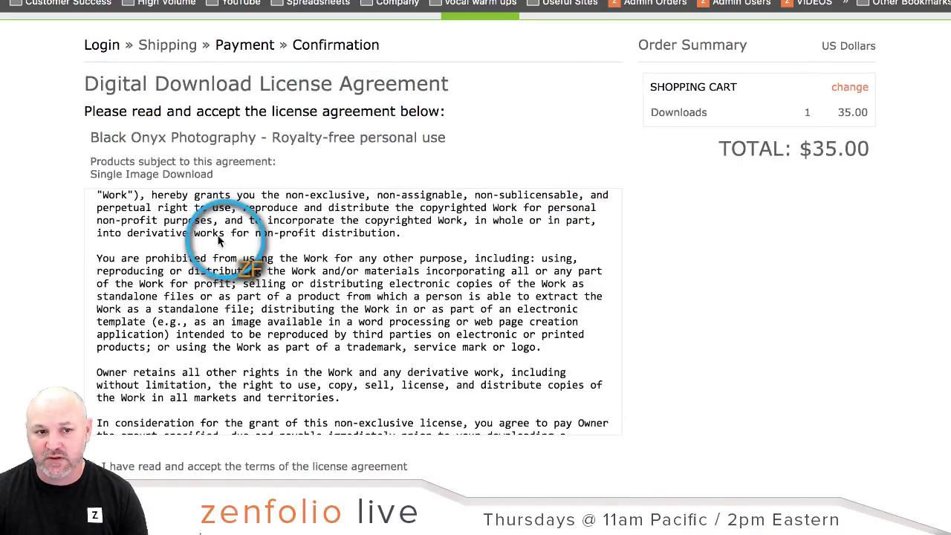
scroll(208, 272, "up", 1)
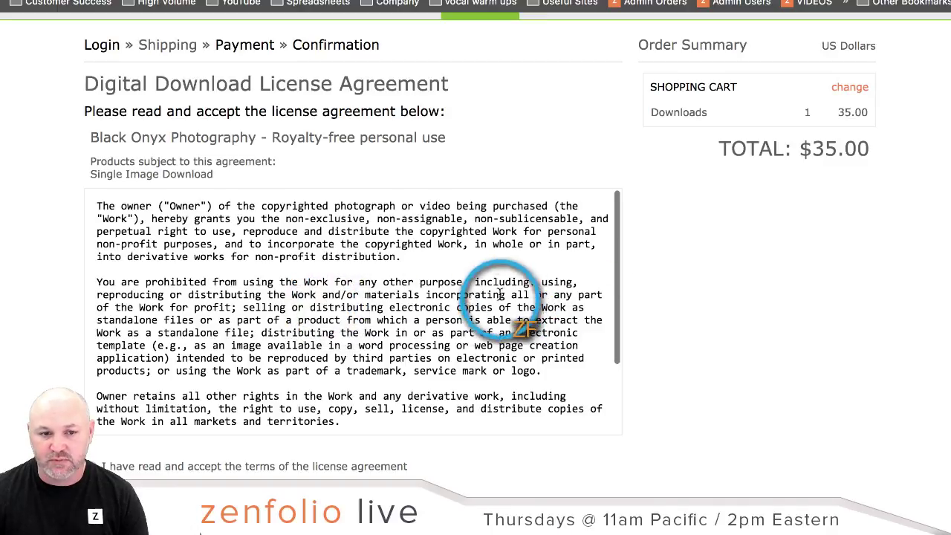
scroll(483, 312, "down", 3)
scroll(725, 288, "down", 1)
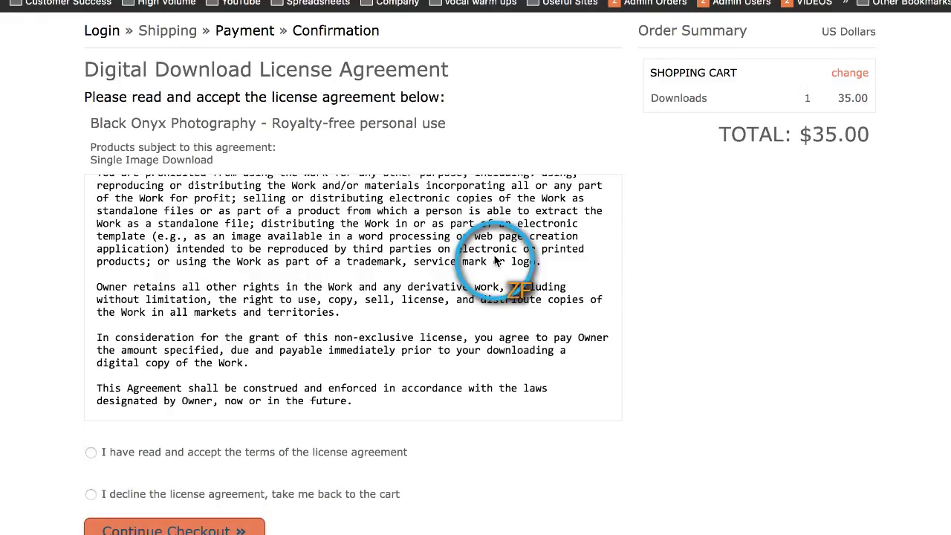
key("ctrl+minus")
key("ctrl+minus")
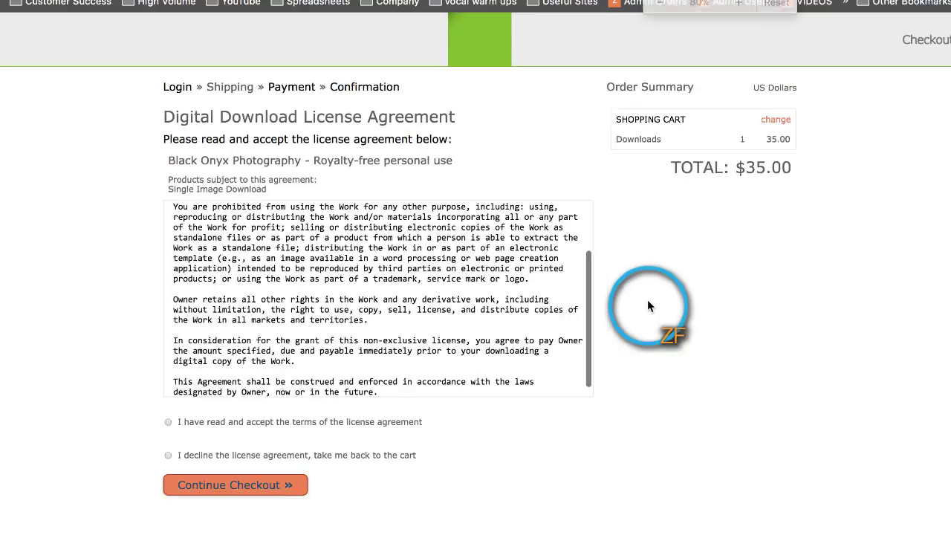
left_click(168, 422)
left_click(223, 487)
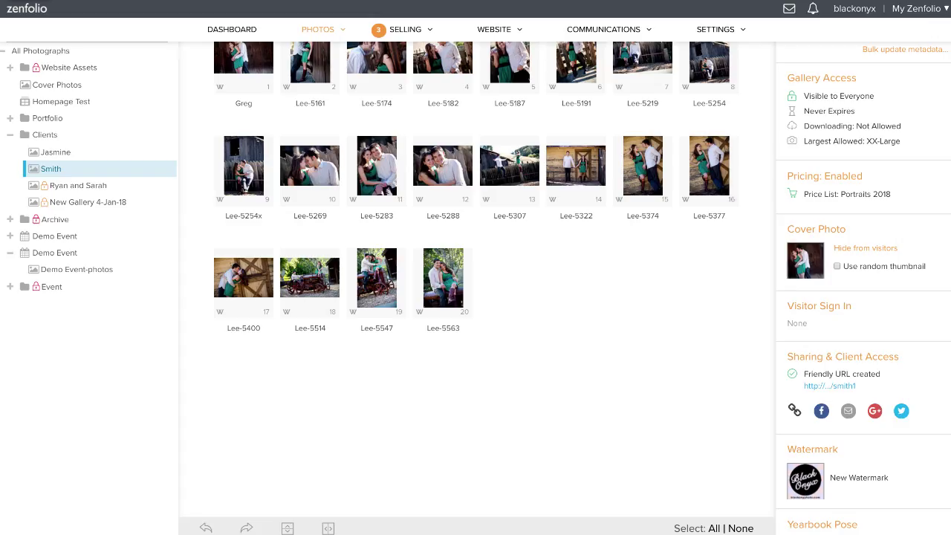
Step: Move a gallery photo into position 13, then return to the photographer dashboard
left_click_drag(420, 217, 524, 289)
left_click(236, 36)
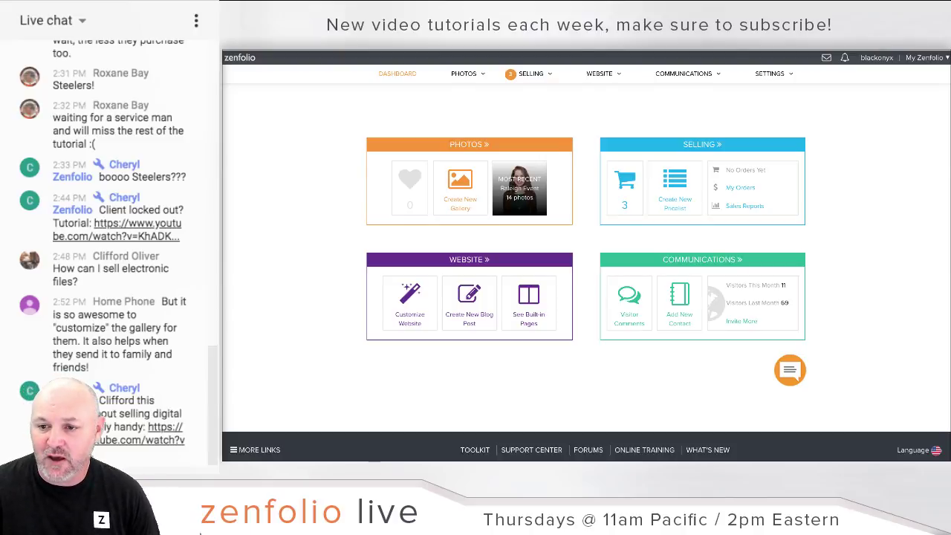
scroll(119, 252, "up", 1)
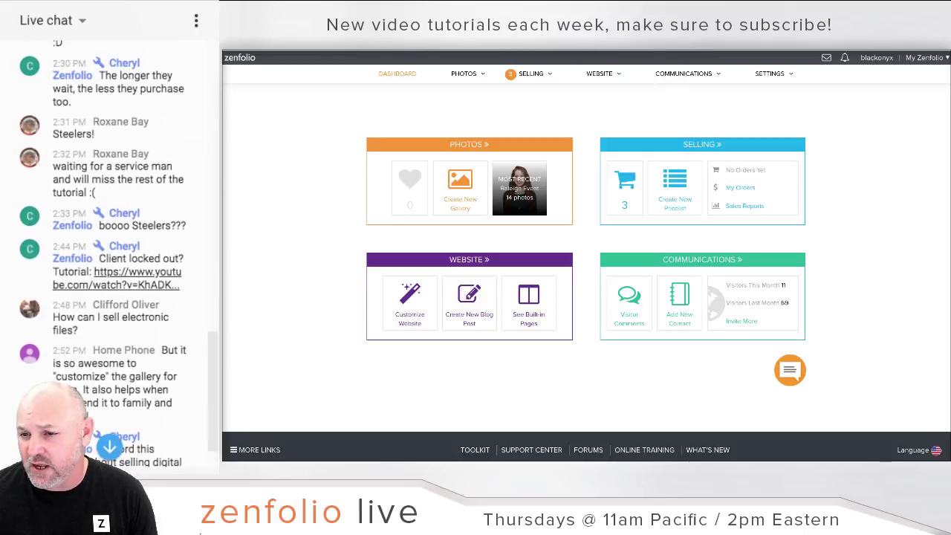
scroll(119, 245, "up", 3)
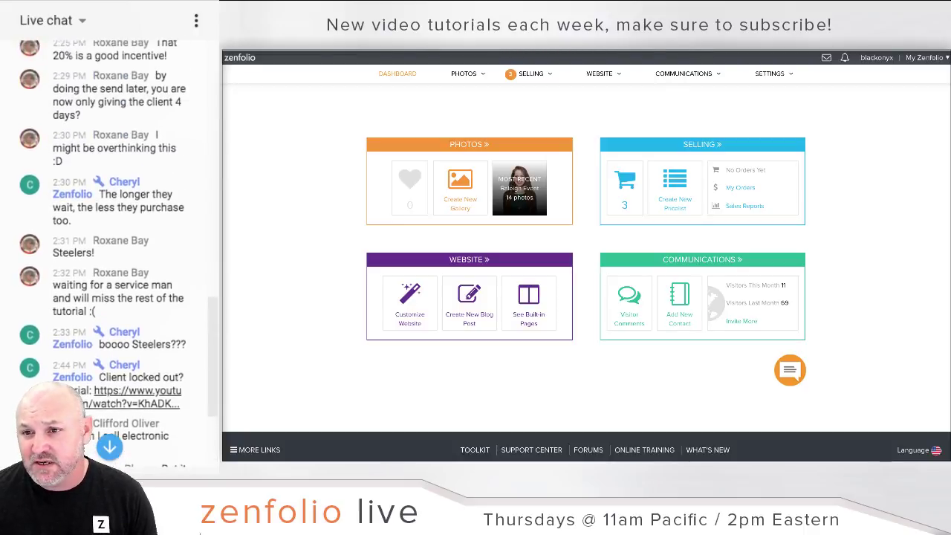
scroll(119, 245, "up", 6)
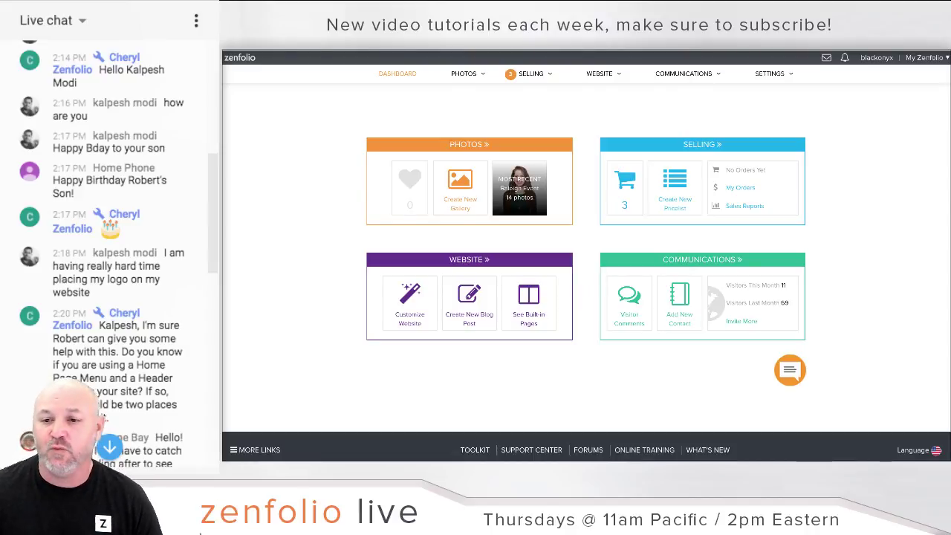
scroll(149, 309, "down", 10)
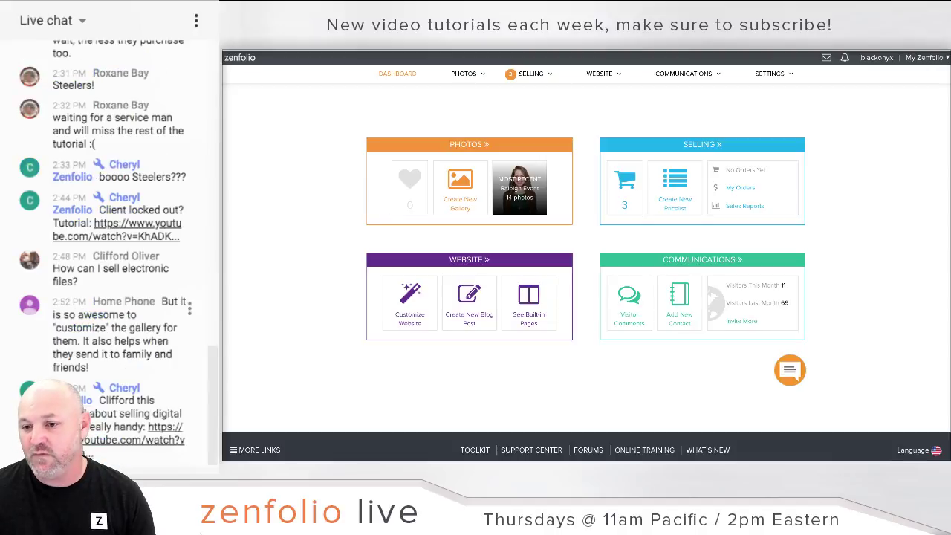